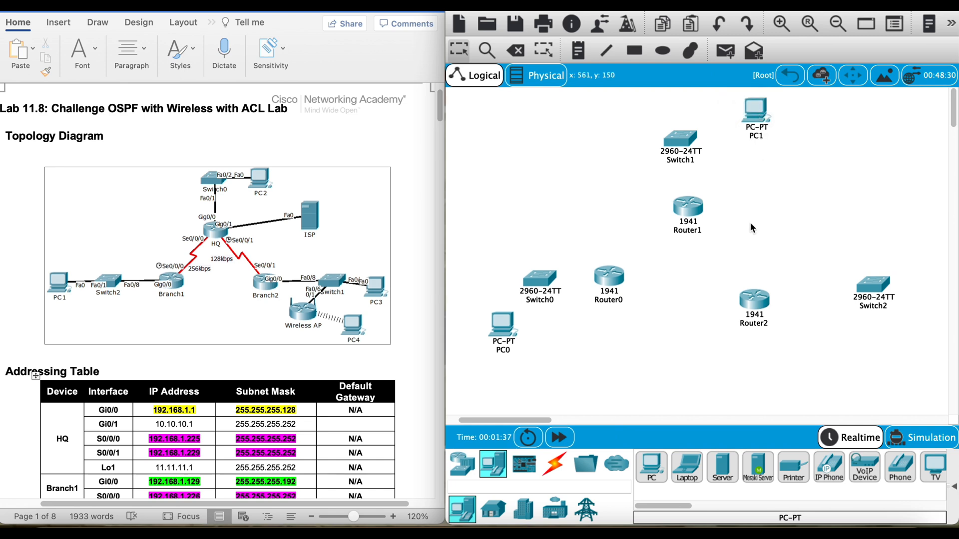
Step: Place a PC beside Switch2 and a WRT300N wireless router below Switch2, near PC3
left_click_drag(932, 316, 918, 277)
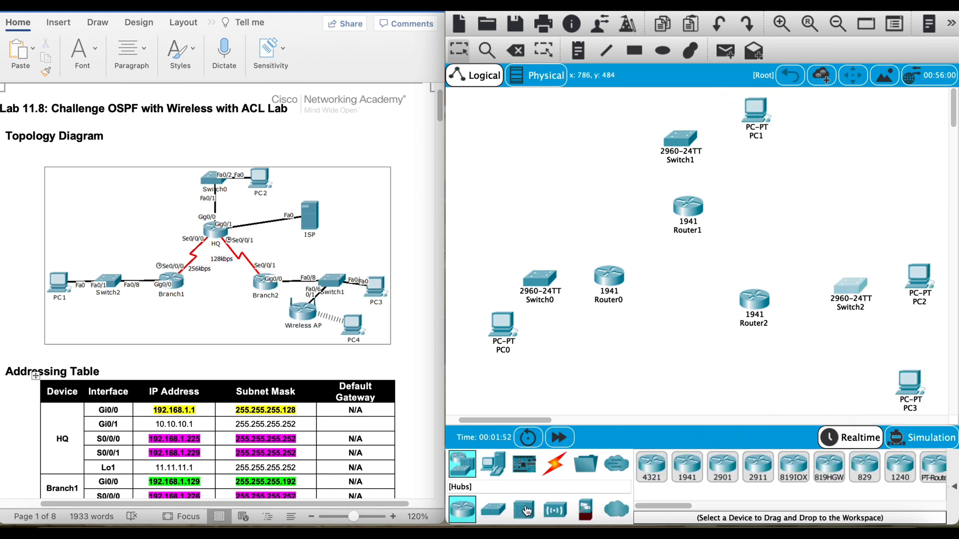
left_click(551, 510)
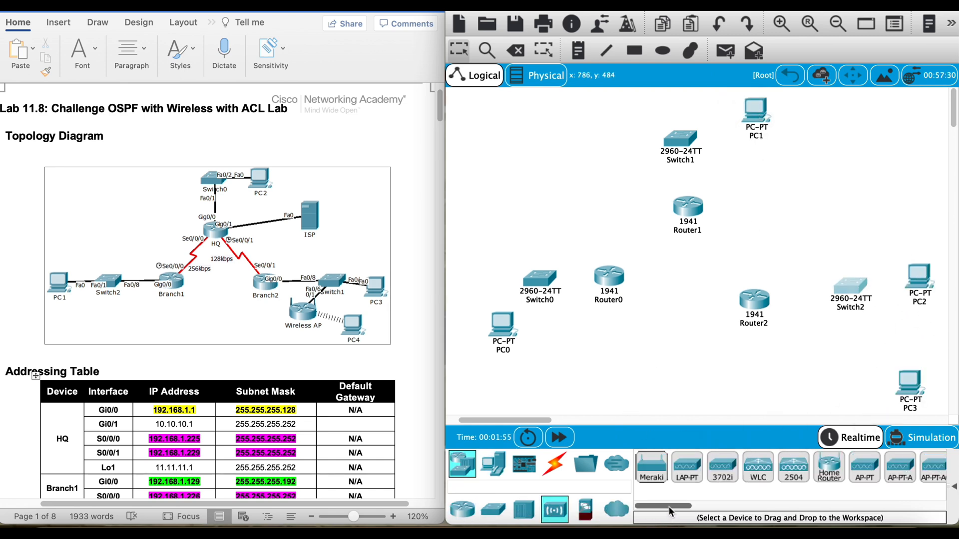
left_click_drag(669, 507, 692, 508)
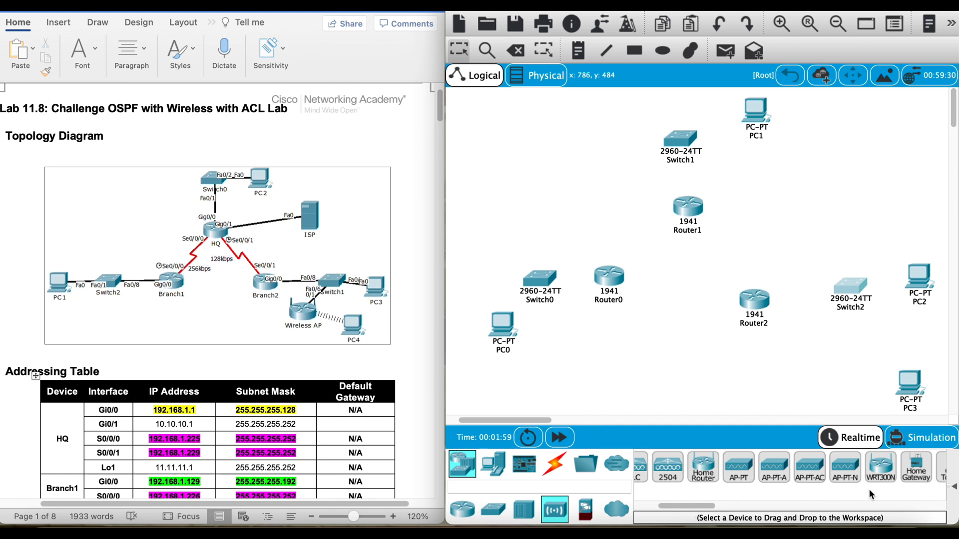
left_click(880, 467)
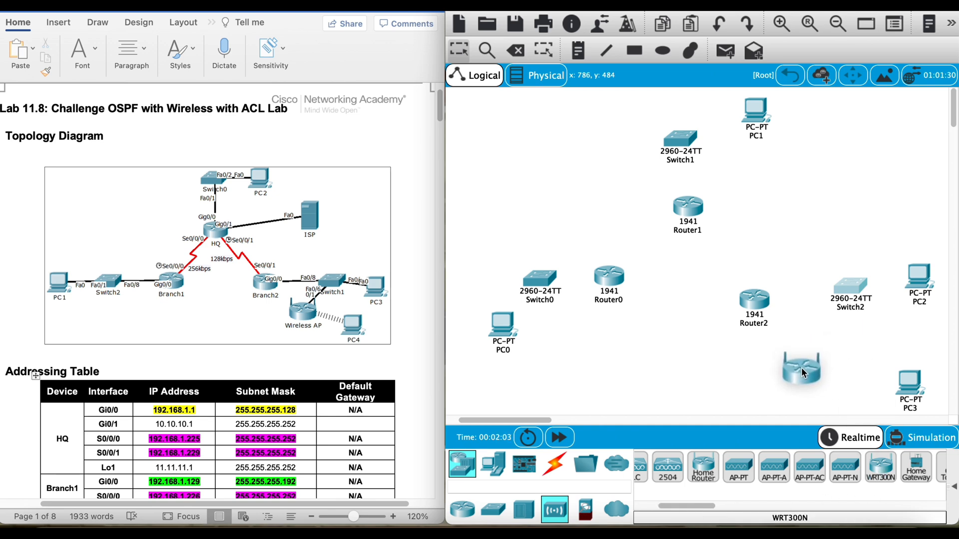
left_click(803, 367)
Step: Add a generic server to the workspace beside Router1, below PC1
left_click(494, 473)
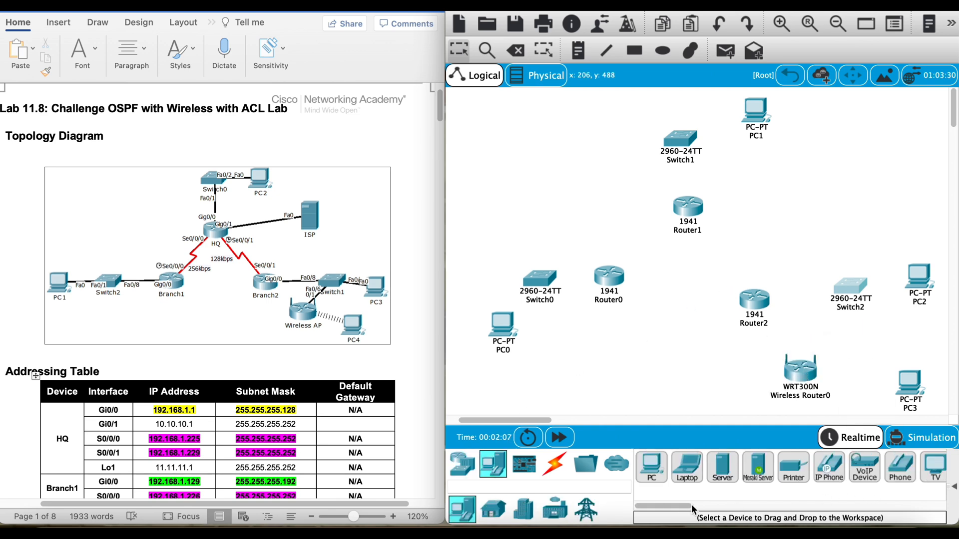
left_click(722, 467)
left_click(812, 183)
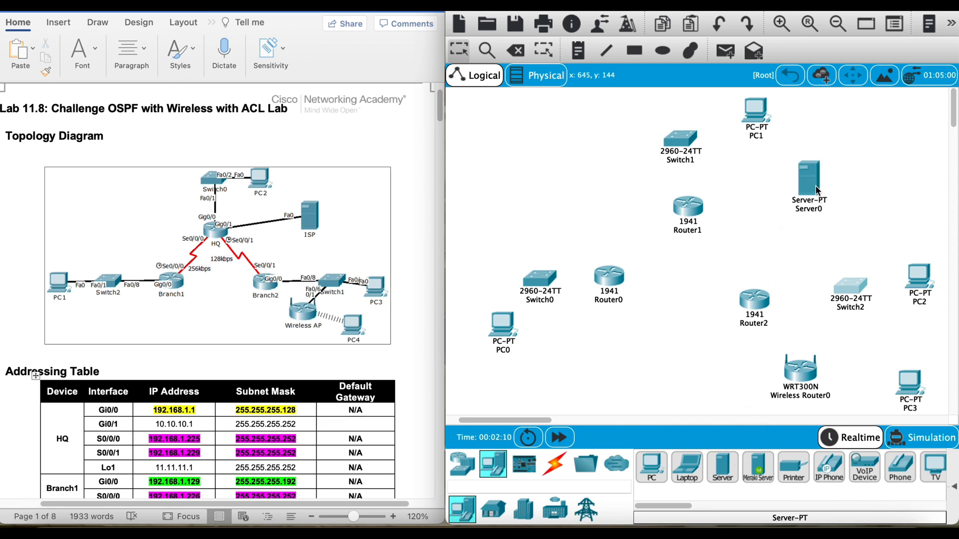
Step: Rename the PC near the wireless router as PC4 and the PC beside Switch2 as PC3
left_click(909, 382)
left_click(458, 68)
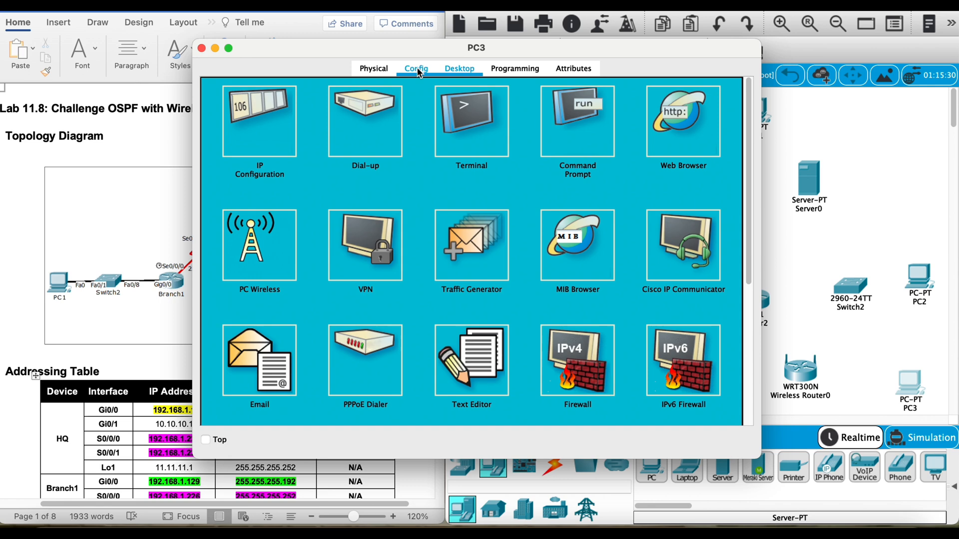
left_click(416, 69)
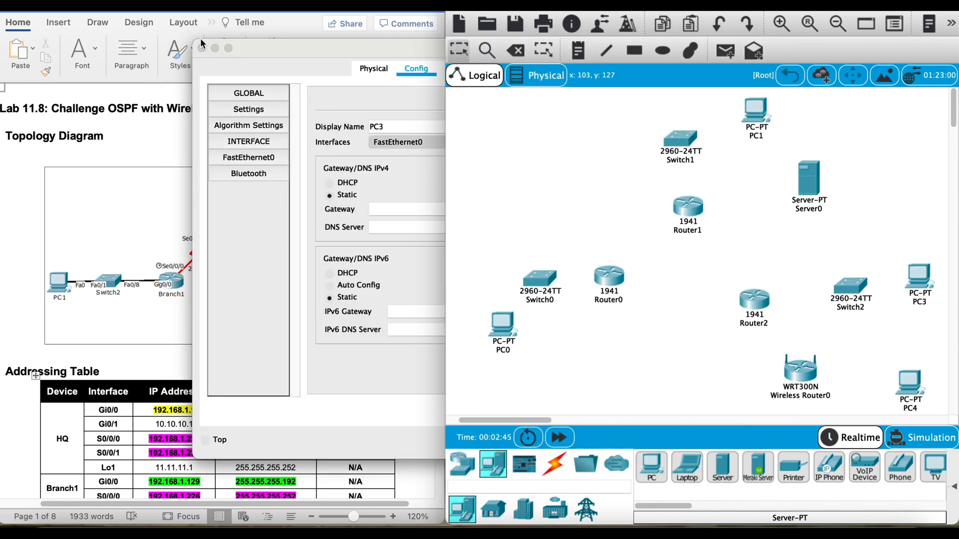
left_click(202, 48)
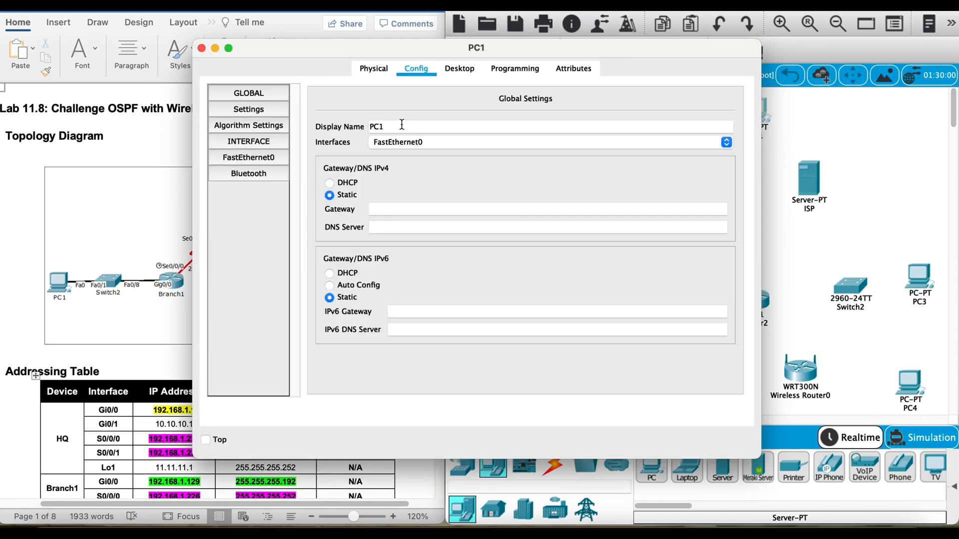
Step: Rename the server as ISP and the PC beside Switch1 as PC2
left_click(401, 124)
key("BackSpace")
type("2")
left_click(894, 127)
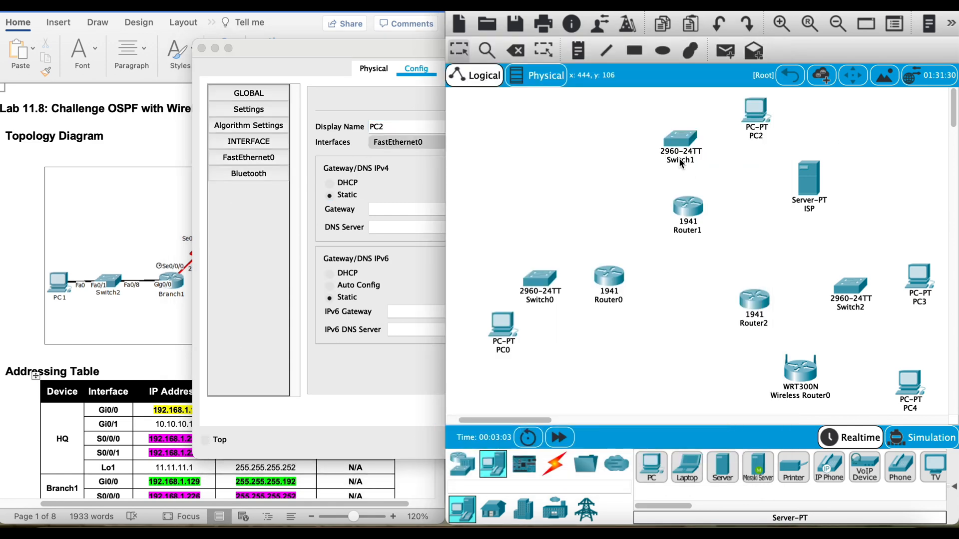
Step: Rename the PC beside Switch0 as PC1 and close the open PC windows
double_click(511, 324)
left_click(416, 69)
left_click(425, 125)
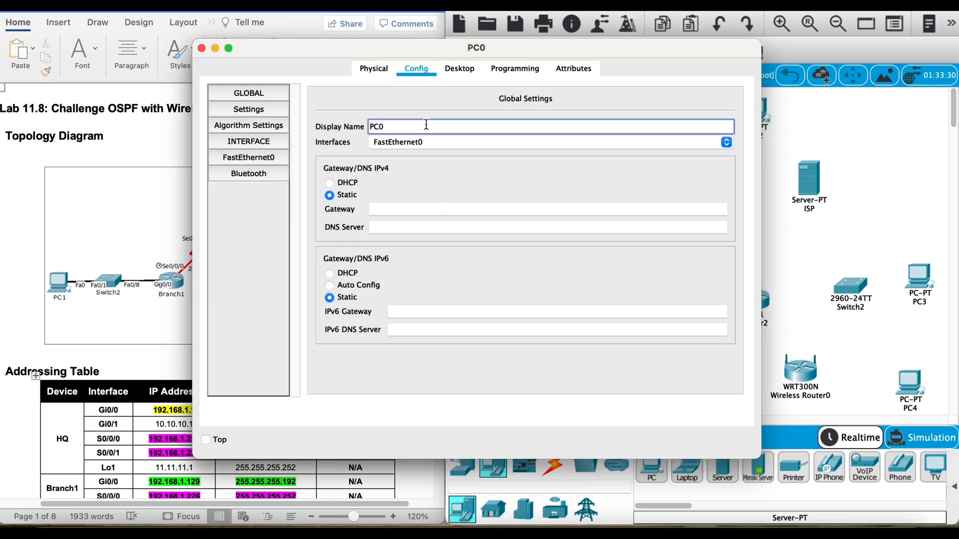
key("BackSpace")
type("1")
left_click(201, 48)
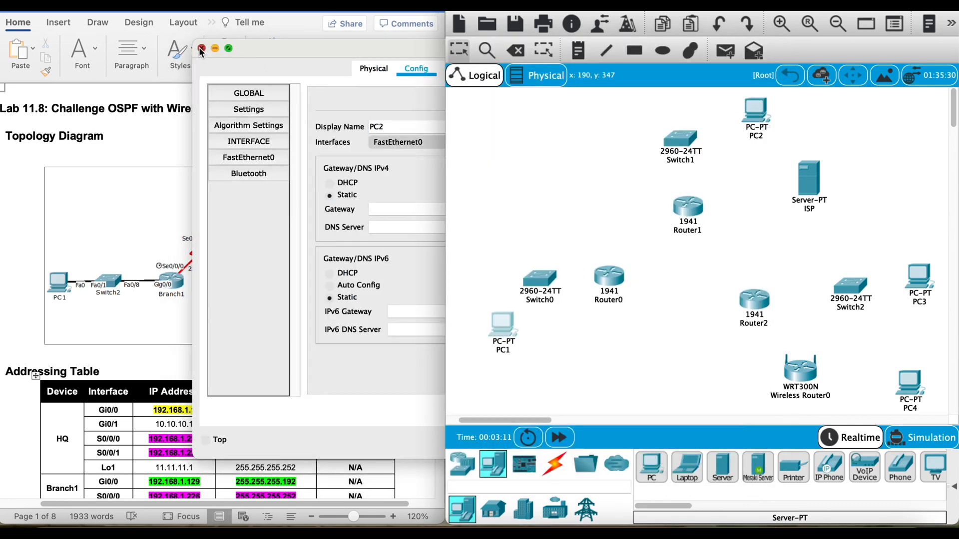
left_click(202, 48)
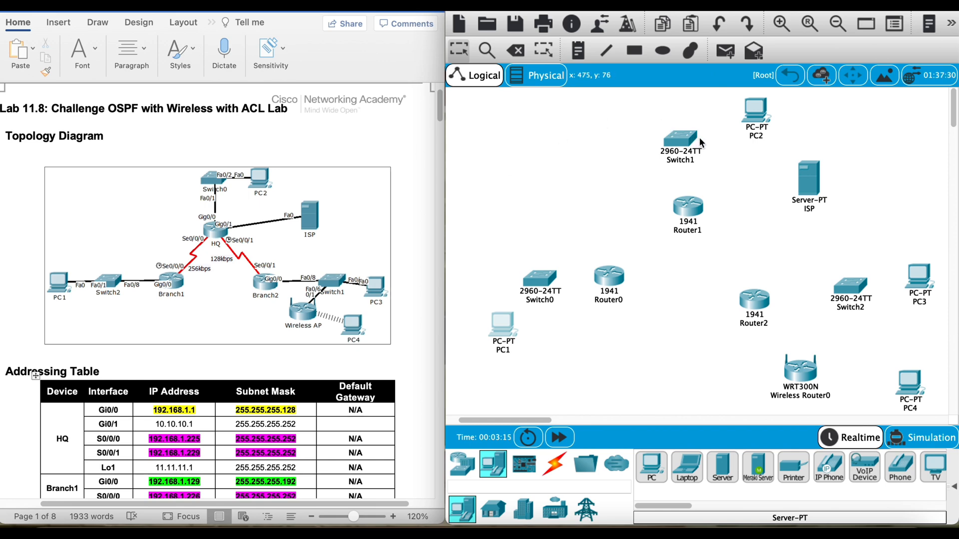
Step: Install an HWIC-2T module in Router1, Router0 and Router2, and line Router2 up level with Router0
double_click(692, 205)
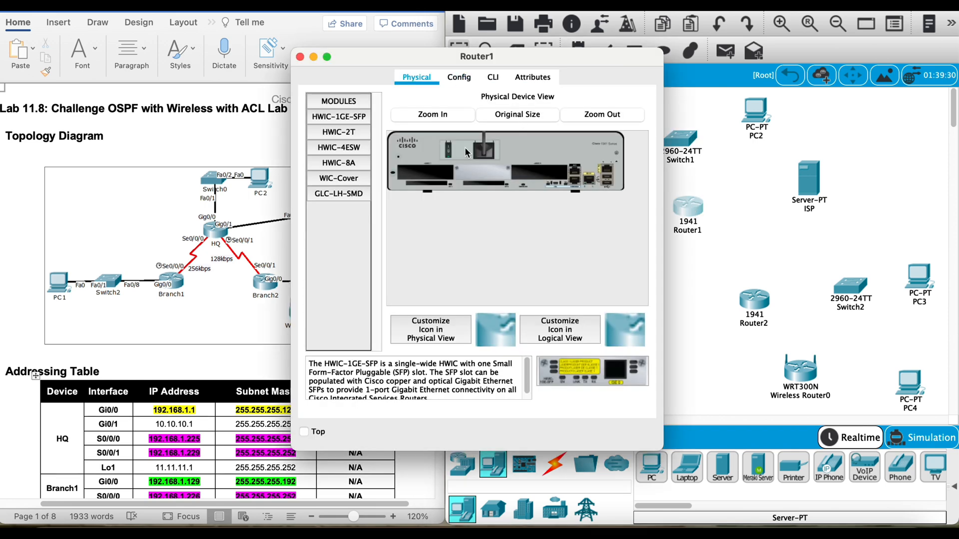
left_click_drag(349, 132, 532, 177)
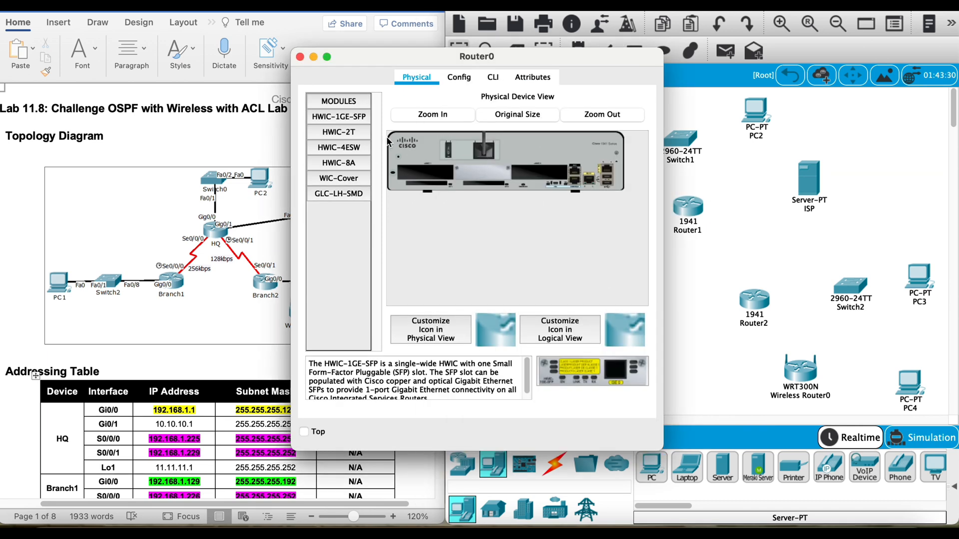
left_click_drag(338, 132, 532, 175)
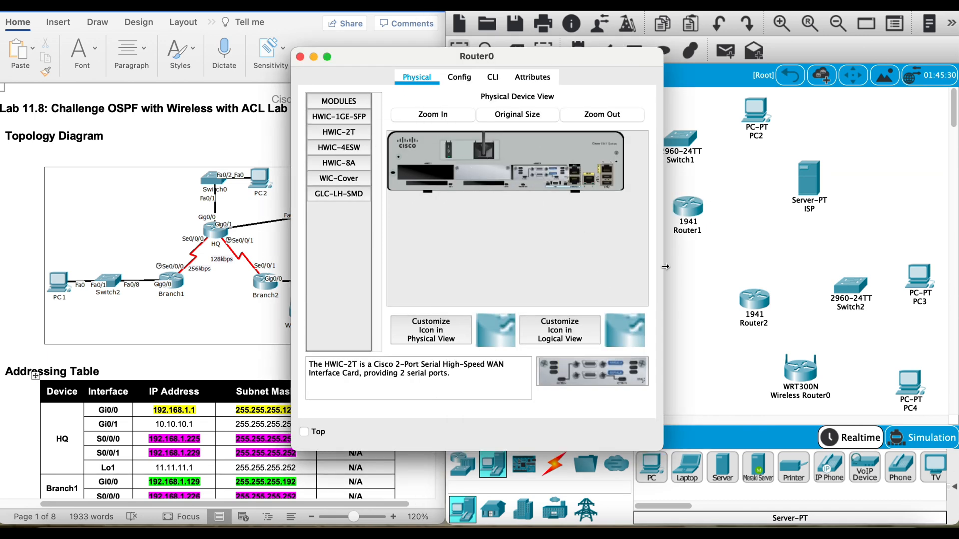
left_click(687, 269)
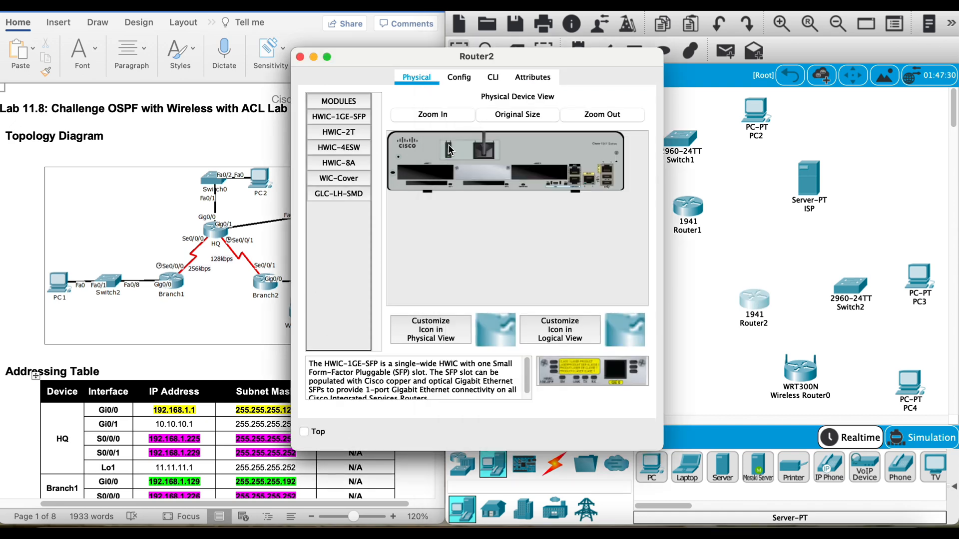
left_click_drag(356, 133, 542, 176)
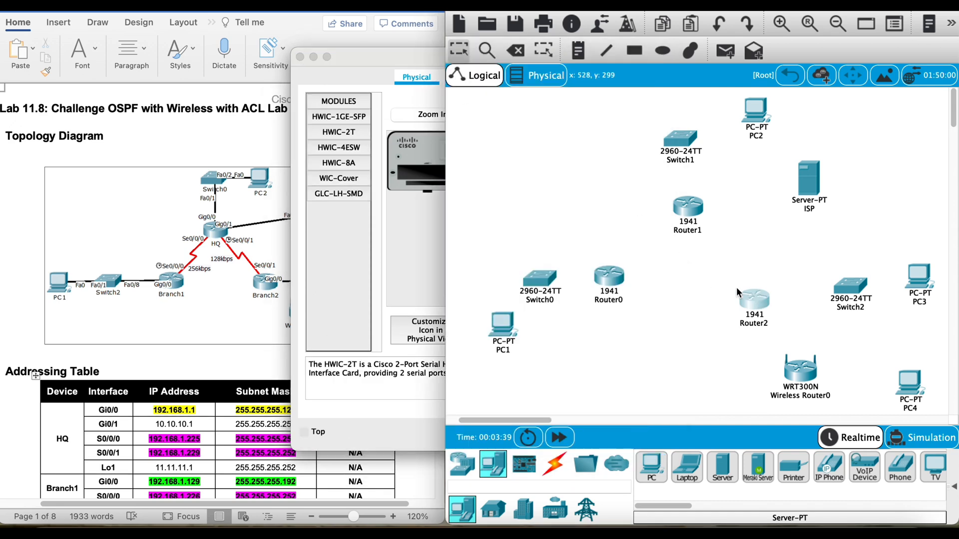
left_click_drag(754, 299, 750, 278)
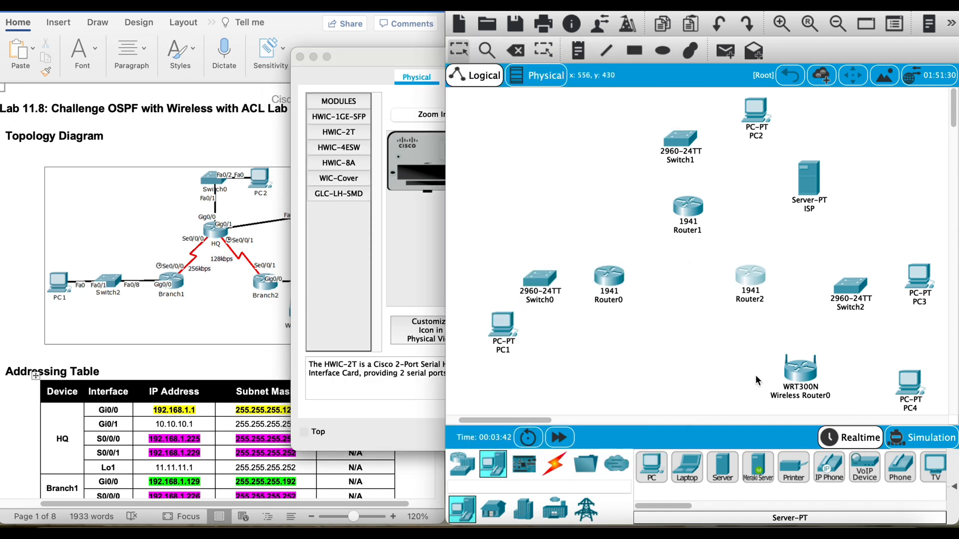
Step: Set the switches' display names: Switch0 beside PC2, Switch1 beside PC3 and Switch2 beside PC1
left_click(531, 285)
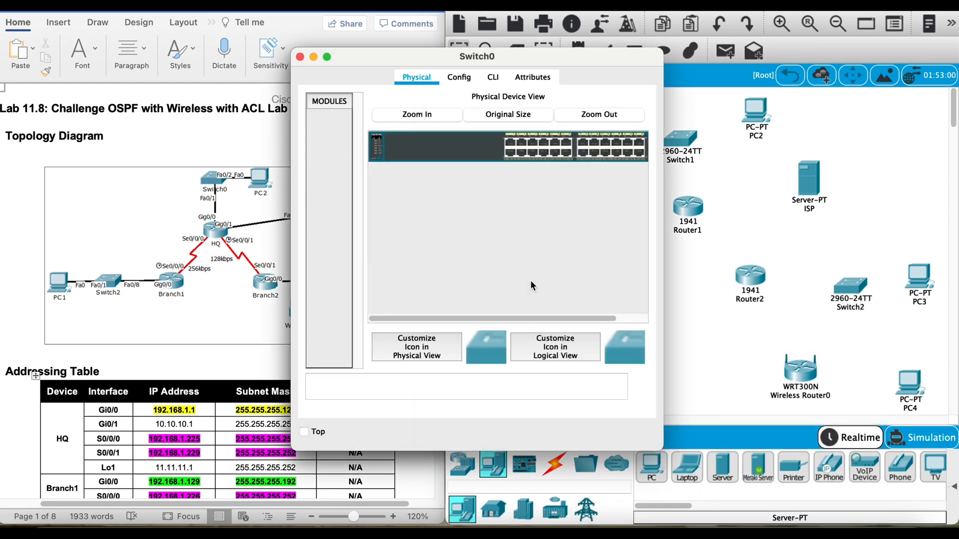
left_click(459, 77)
left_click(521, 138)
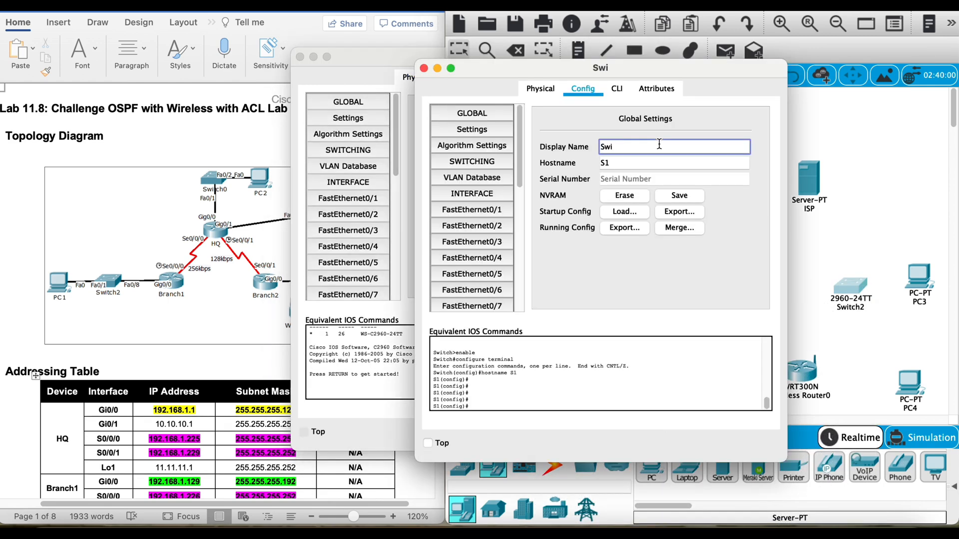
type("itch1")
left_click(532, 278)
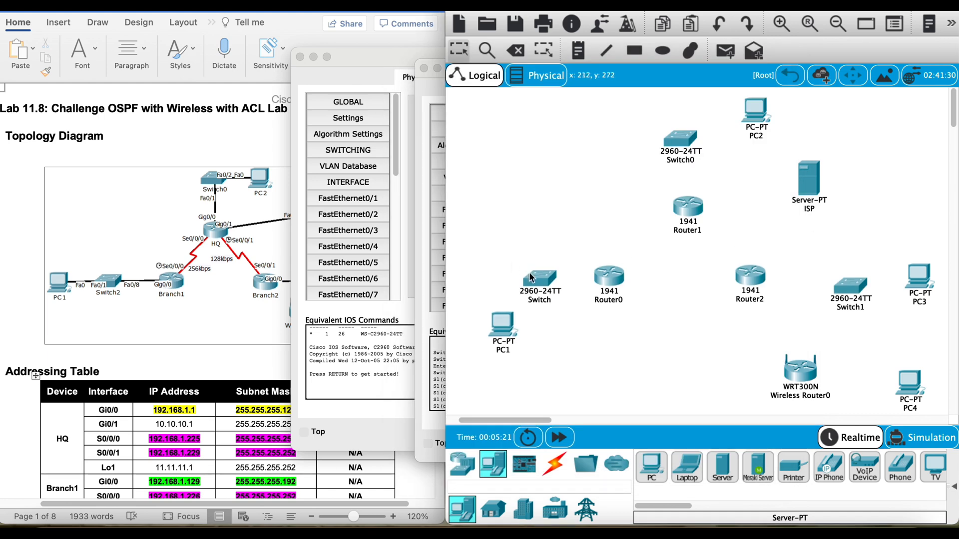
left_click(531, 278)
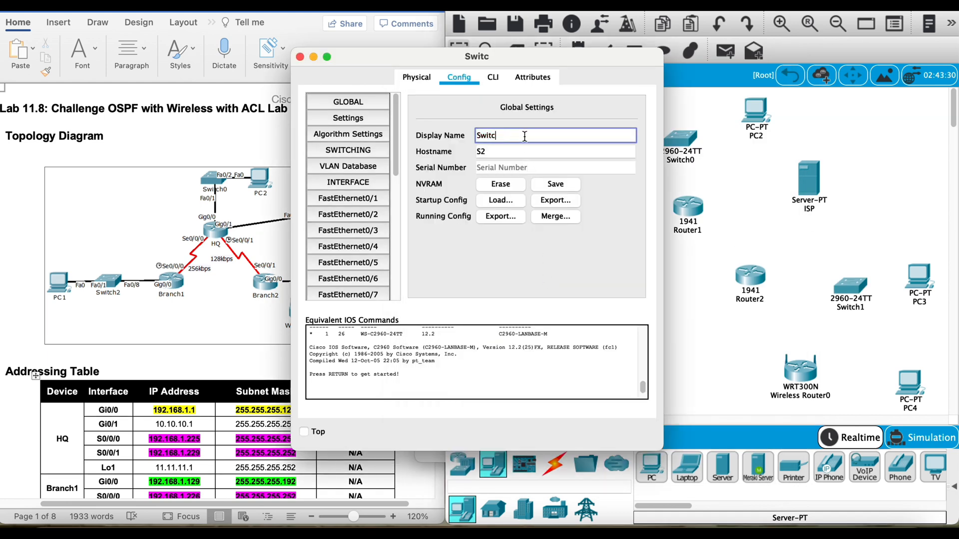
type("2")
left_click(691, 274)
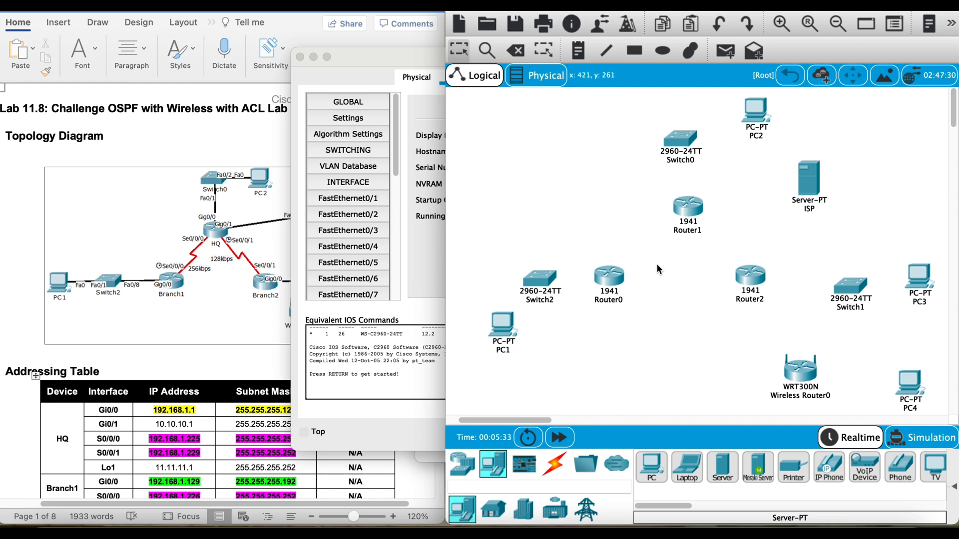
Step: Change the display name of Router0 to Branch1
left_click(618, 279)
left_click(467, 79)
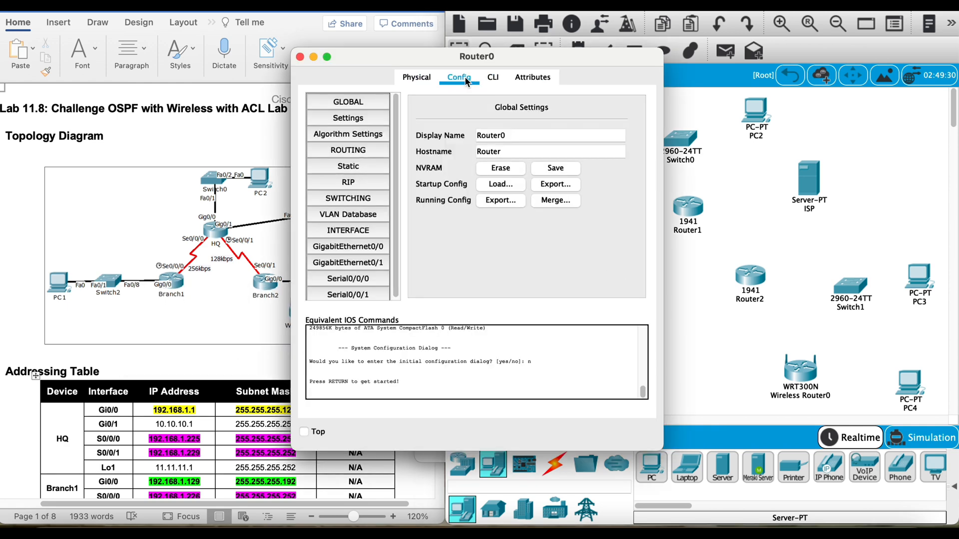
left_click(523, 135)
key("BackSpace")
key("BackSpace")
key("BackSpace")
key("BackSpace")
key("BackSpace")
key("BackSpace")
key("BackSpace")
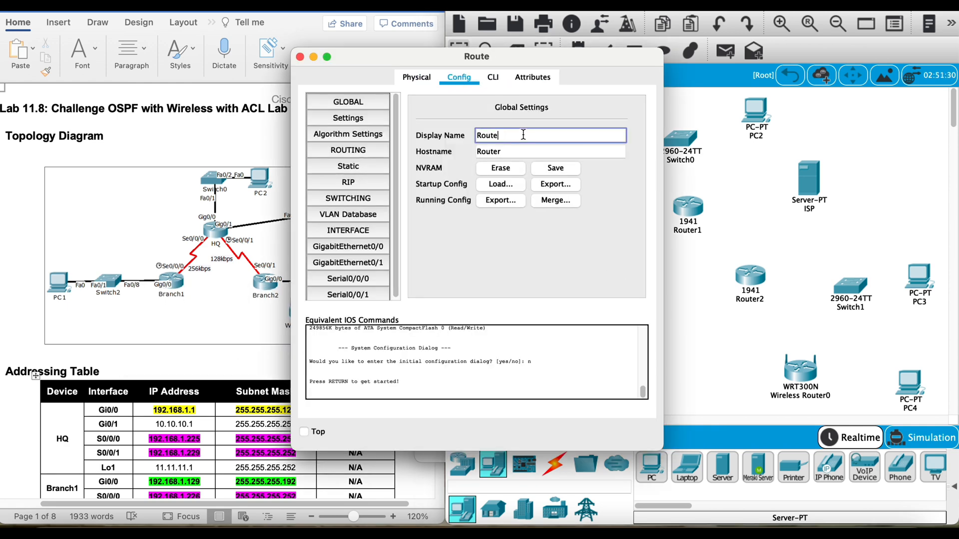
type("Branch1")
Step: Change the display name of Router1 to HQ
left_click(680, 210)
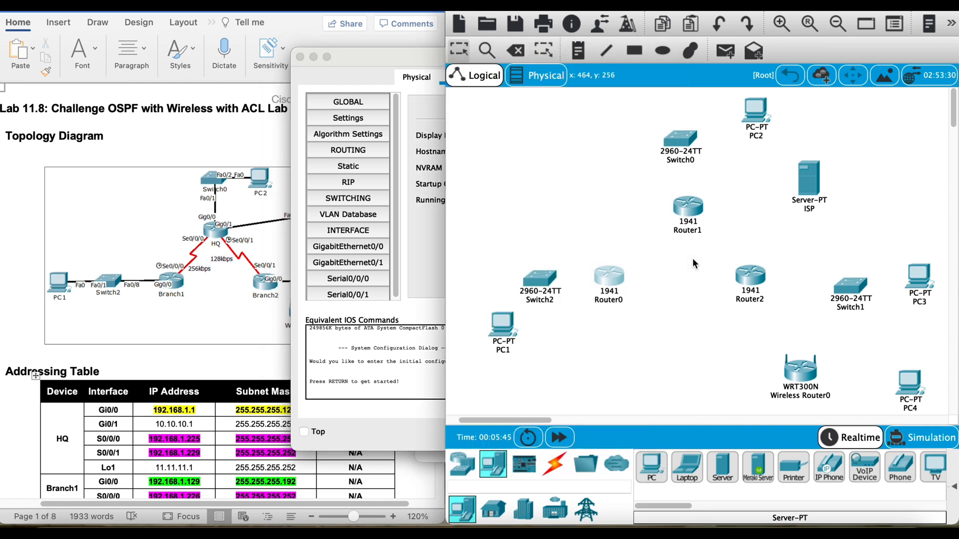
left_click(466, 79)
left_click_drag(502, 135, 437, 139)
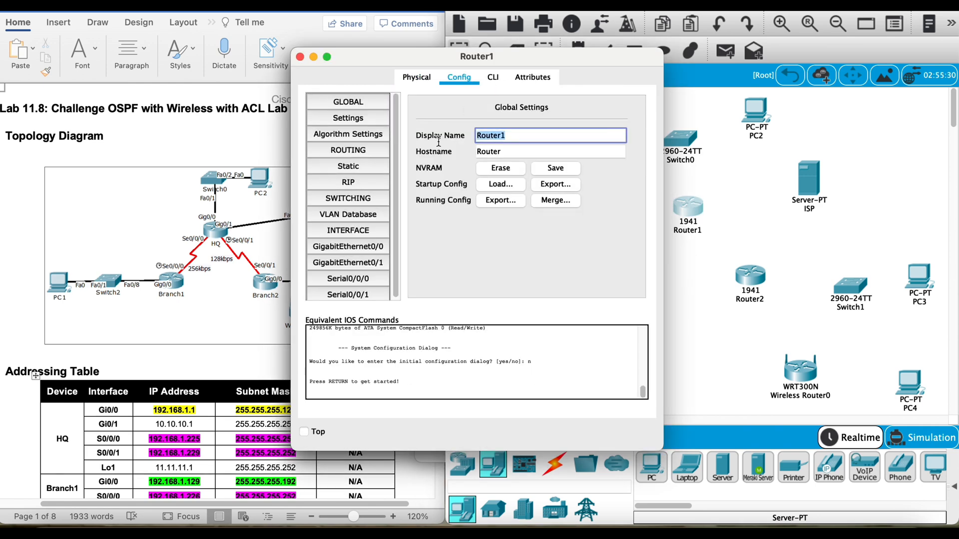
type("HQ")
left_click(668, 214)
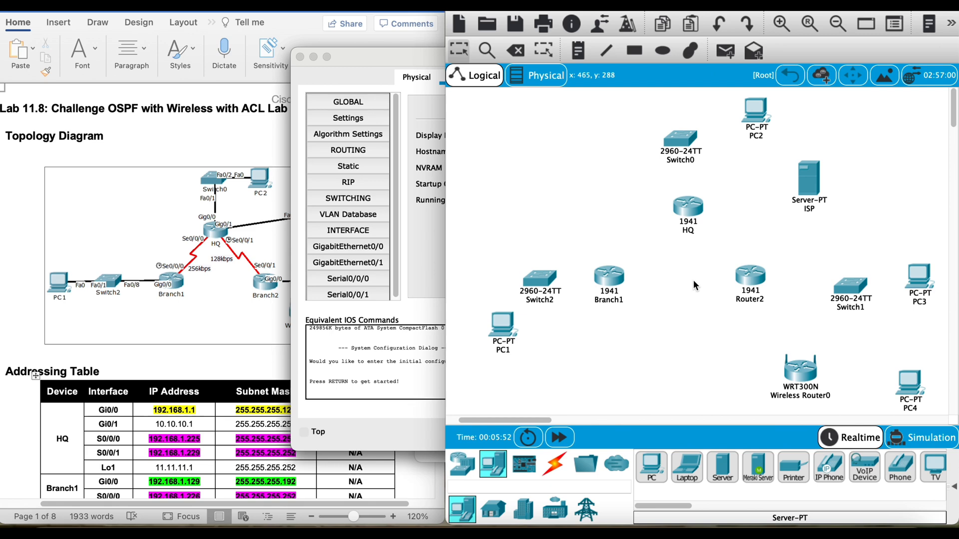
Step: Change the display name of Router2 to Branch2 and close the open router windows
left_click(750, 277)
left_click(459, 77)
left_click_drag(517, 136, 423, 138)
type("B")
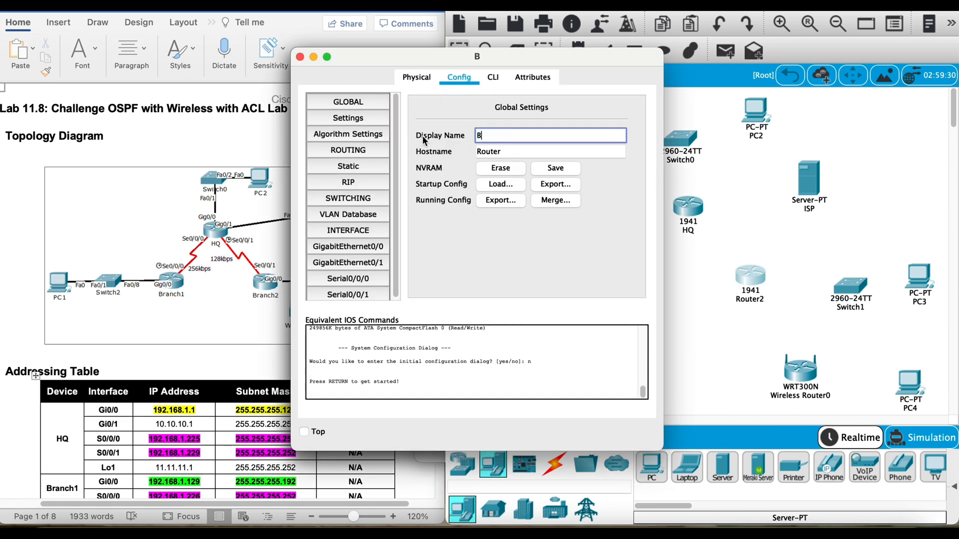
type("ranch2")
left_click(742, 264)
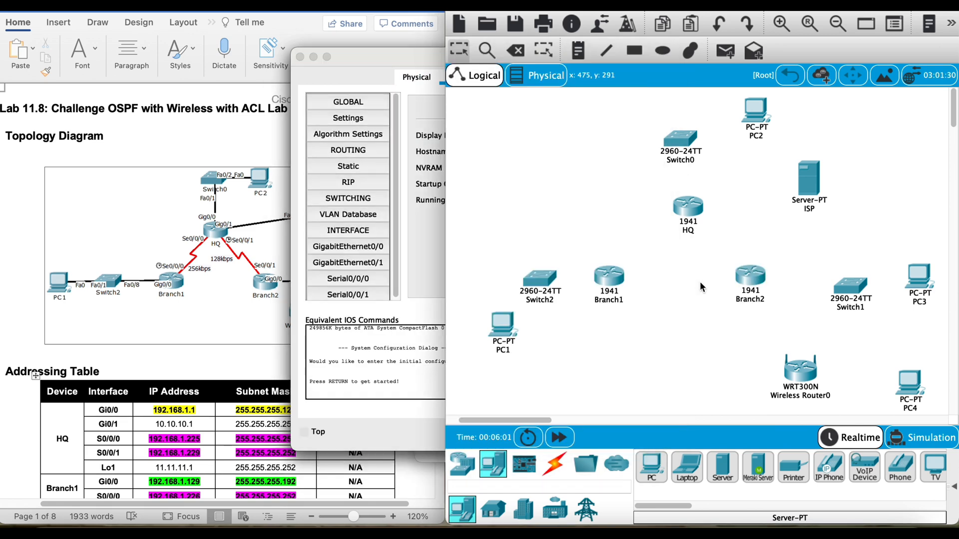
left_click(300, 57)
left_click(300, 57)
left_click(300, 57)
left_click(299, 57)
Step: Rename the WRT300N router as Wireless AP and close its window
left_click(800, 373)
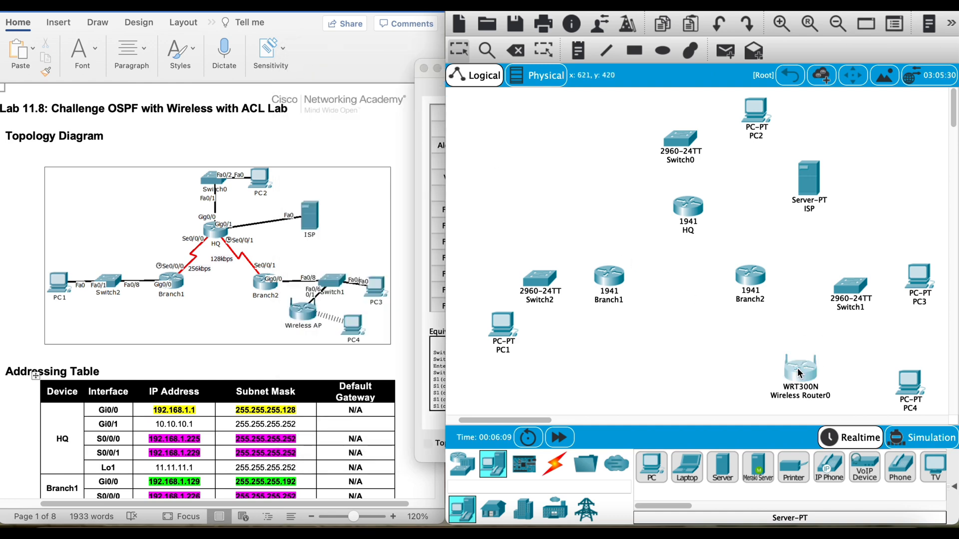
left_click(444, 76)
left_click(454, 135)
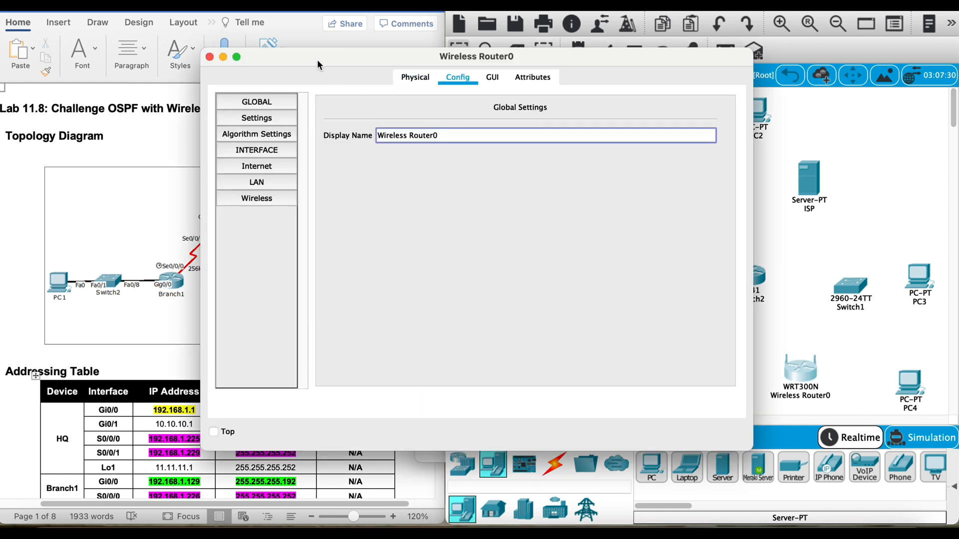
left_click_drag(316, 59, 559, 35)
key("BackSpace")
key("BackSpace")
key("BackSpace")
key("BackSpace")
key("BackSpace")
key("BackSpace")
key("BackSpace")
type("AP")
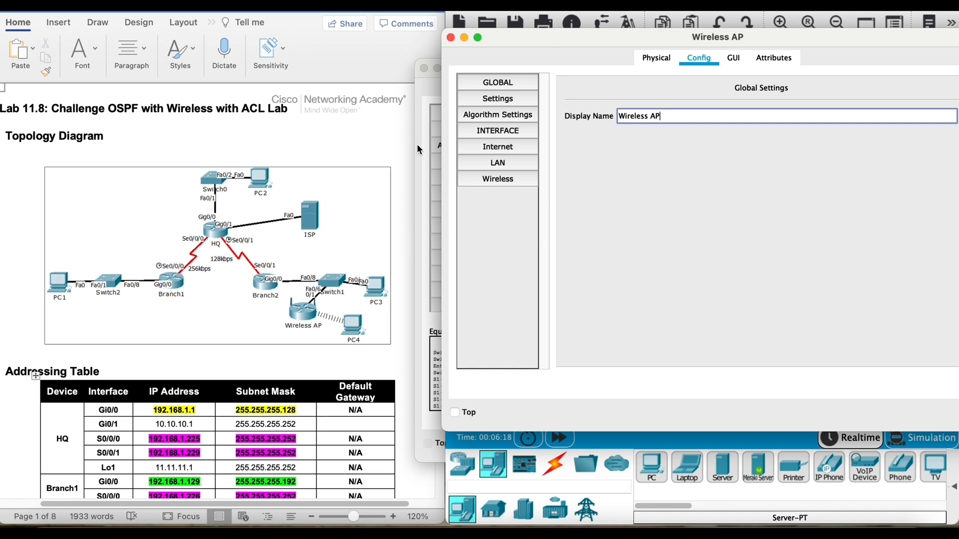
left_click(450, 37)
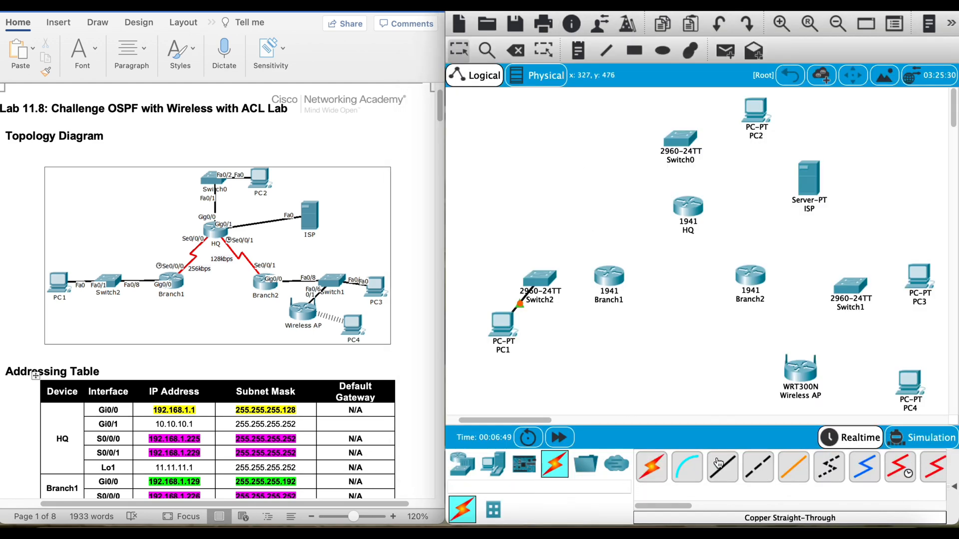
Step: Connect FastEthernet0/8 on Switch2 to GigabitEthernet0/0 on Branch1 with a copper straight-through cable
left_click(718, 463)
left_click(541, 278)
left_click(600, 97)
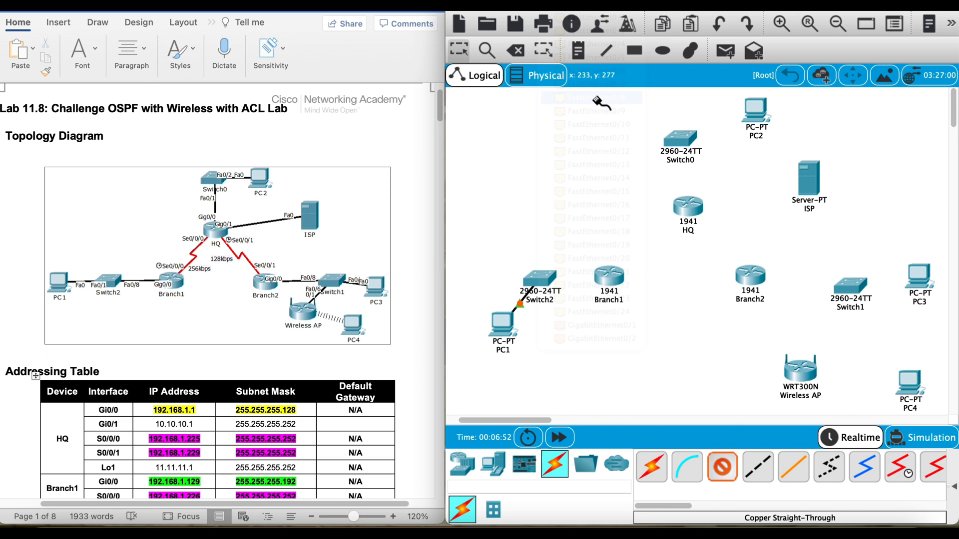
left_click(614, 276)
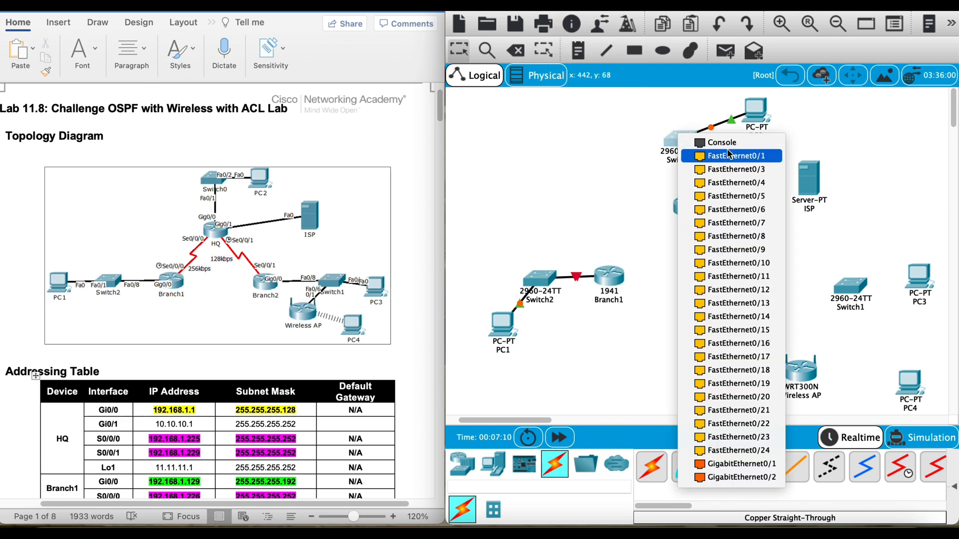
Step: Connect PC2 to Switch0, and Switch0 to GigabitEthernet0/0 on HQ, with copper straight-through cables
left_click(765, 152)
left_click(681, 140)
left_click(705, 165)
left_click(693, 213)
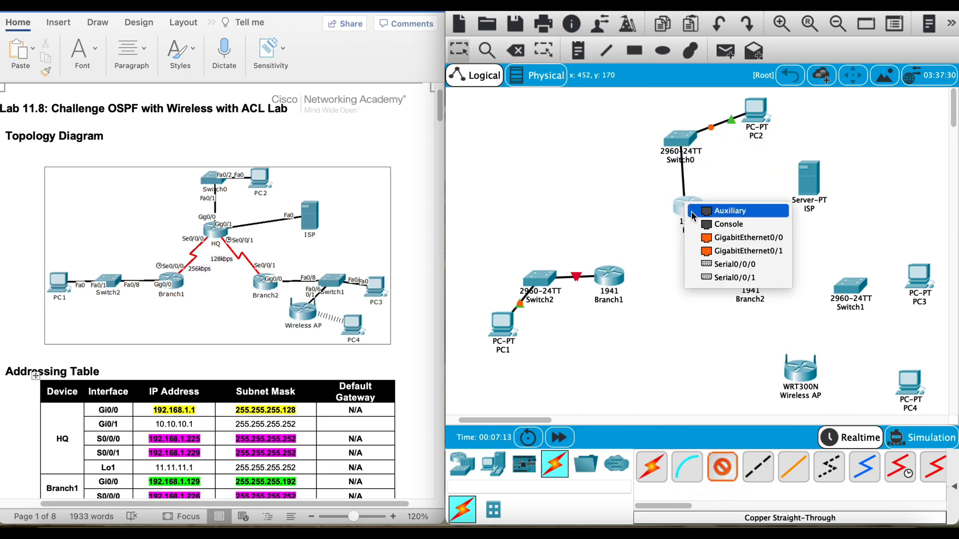
left_click(717, 238)
Step: Connect GigabitEthernet0/1 on HQ to FastEthernet0 on the ISP server with a copper cross-over cable
left_click(758, 467)
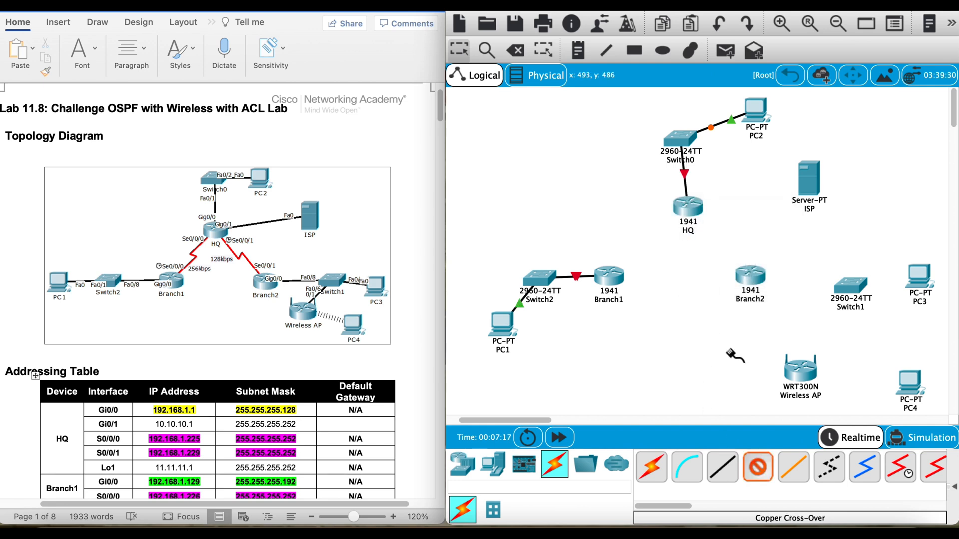
left_click(689, 205)
left_click(714, 237)
left_click(807, 184)
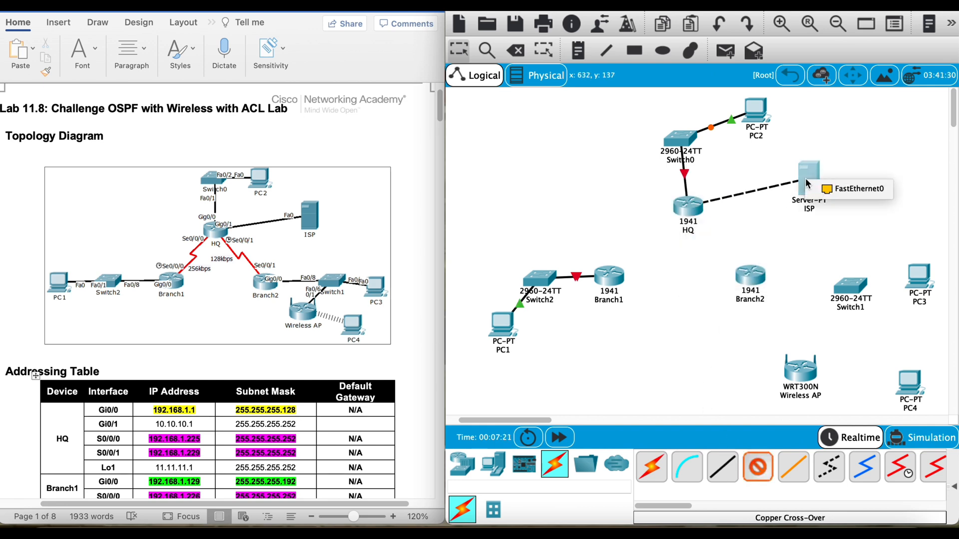
left_click(855, 189)
Step: Connect GigabitEthernet0/0 on Branch2 to FastEthernet0/8 on Switch1 with a copper straight-through cable
left_click(723, 469)
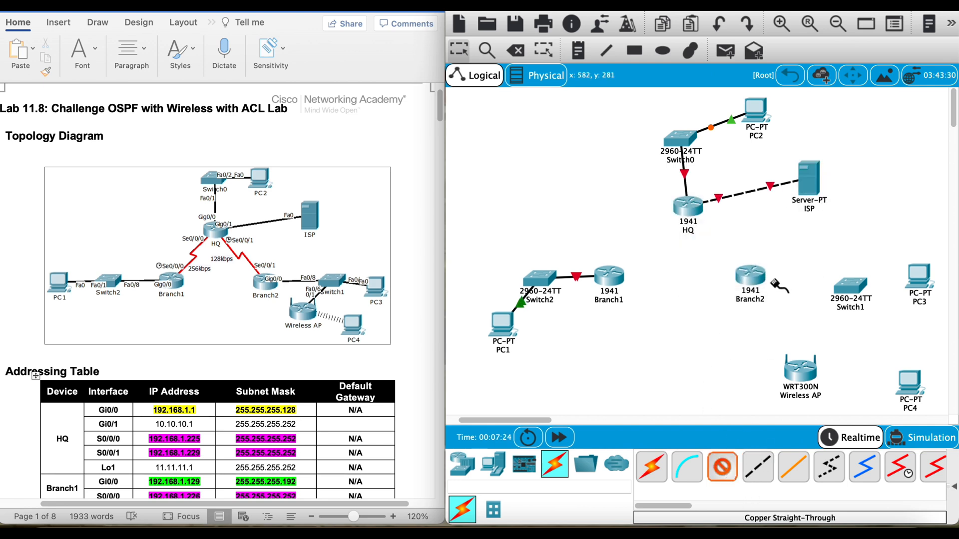
left_click(752, 275)
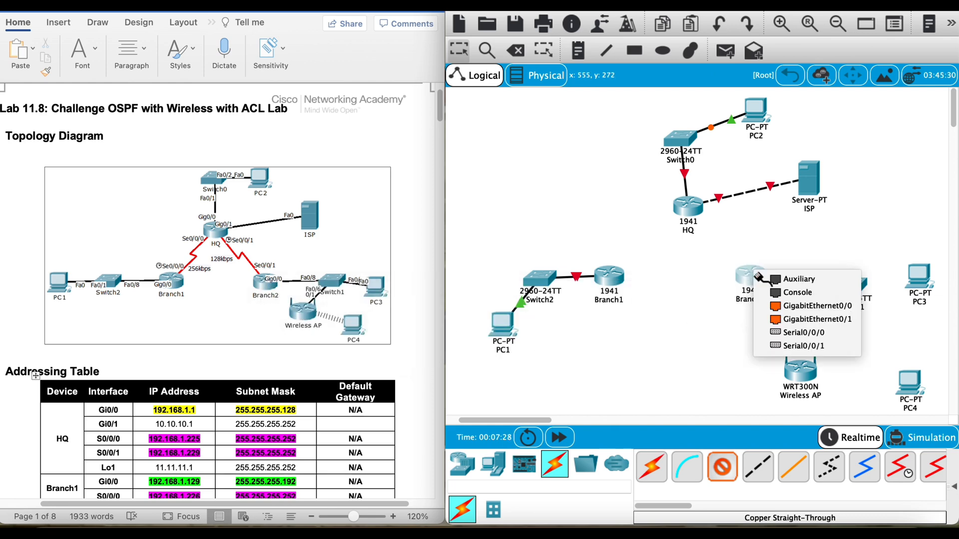
left_click(804, 306)
left_click(850, 286)
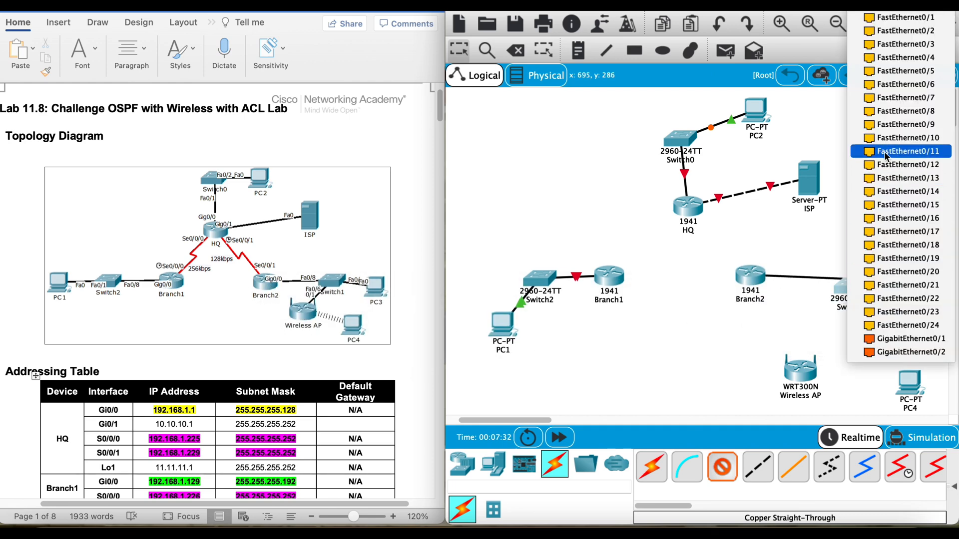
left_click(895, 112)
Step: Connect FastEthernet0/6 on Switch1 to the Wireless AP with a copper straight-through cable
left_click(722, 469)
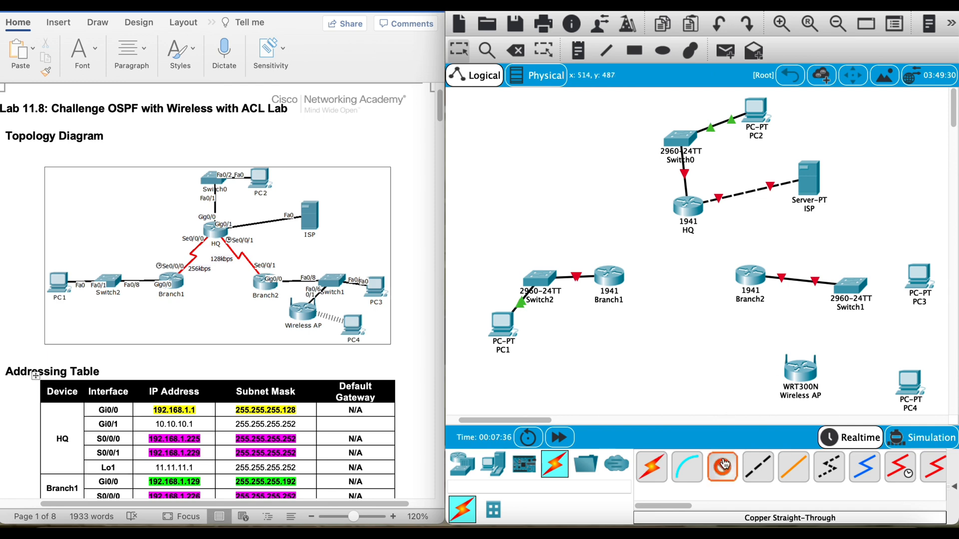
left_click(852, 290)
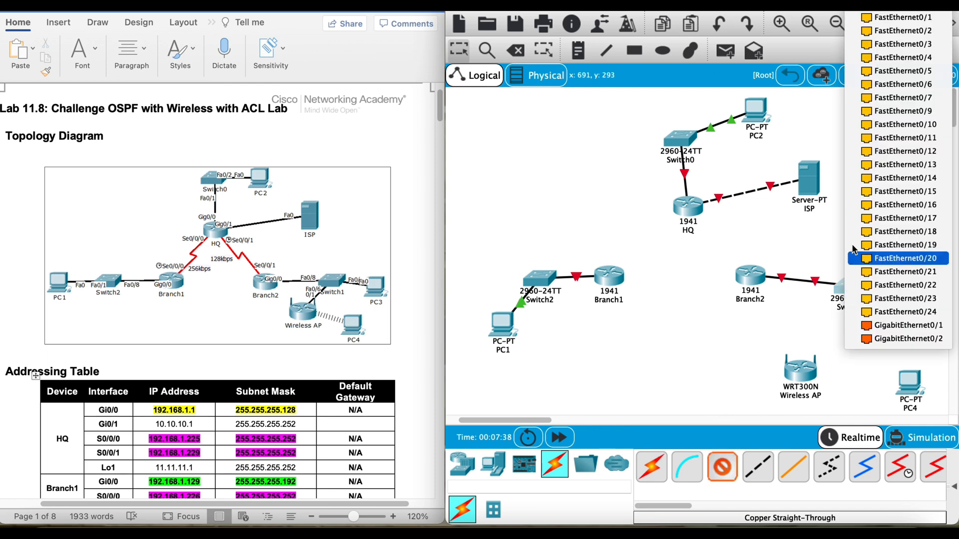
left_click(894, 84)
left_click(805, 372)
left_click(855, 388)
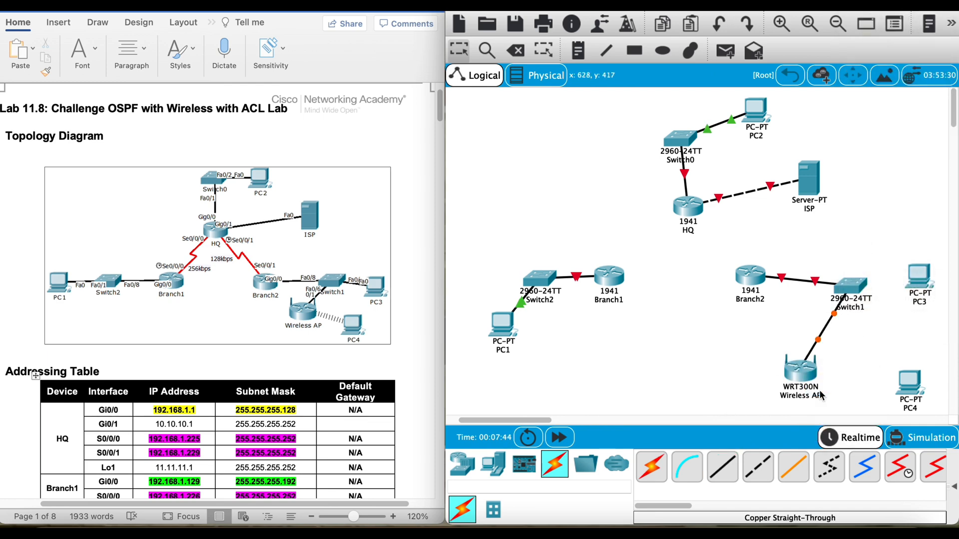
Step: Connect FastEthernet0/1 on Switch1 to PC3 with a copper straight-through cable
left_click(758, 467)
left_click(848, 280)
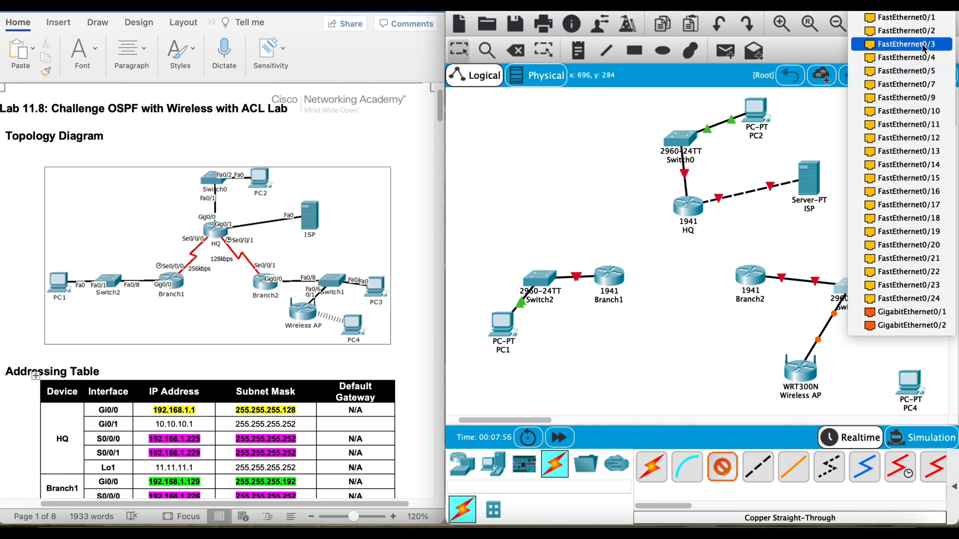
left_click(927, 21)
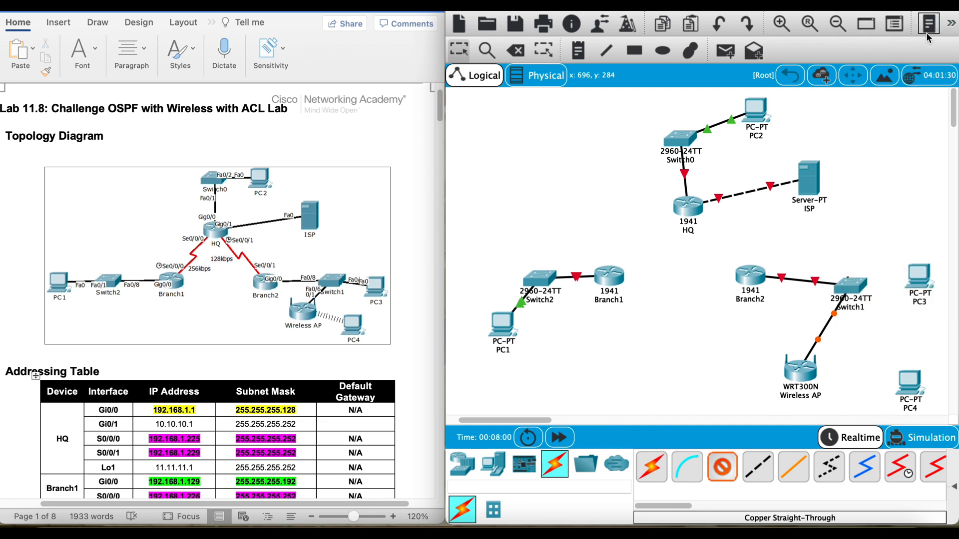
left_click(919, 277)
left_click(919, 321)
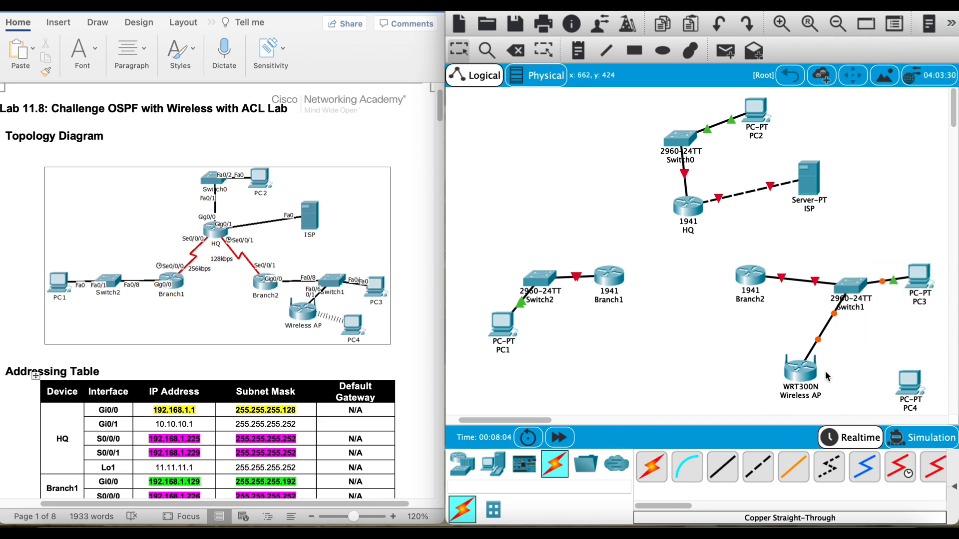
Step: Replace PC4's wired network module with the WMP300N wireless module, power the PC back on and close its window
left_click(911, 381)
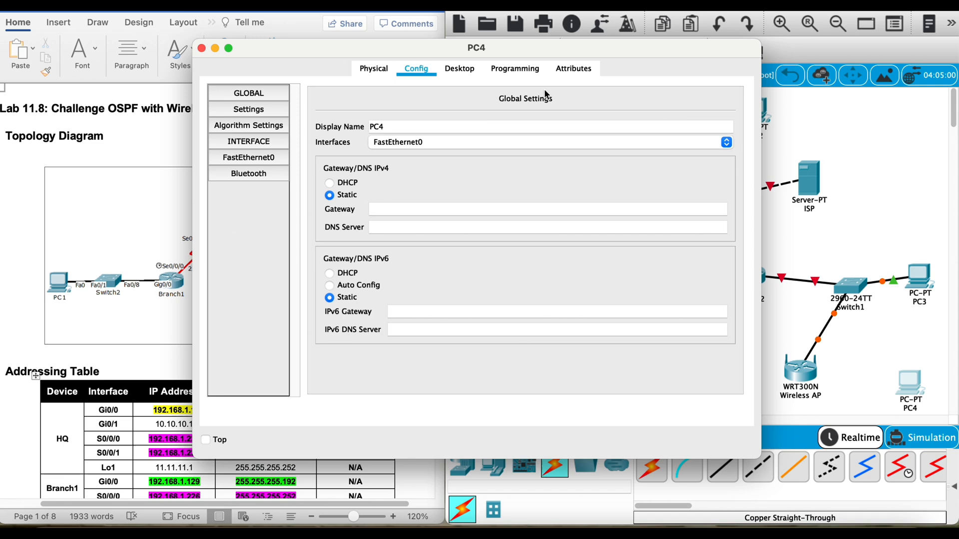
left_click(460, 70)
left_click(374, 69)
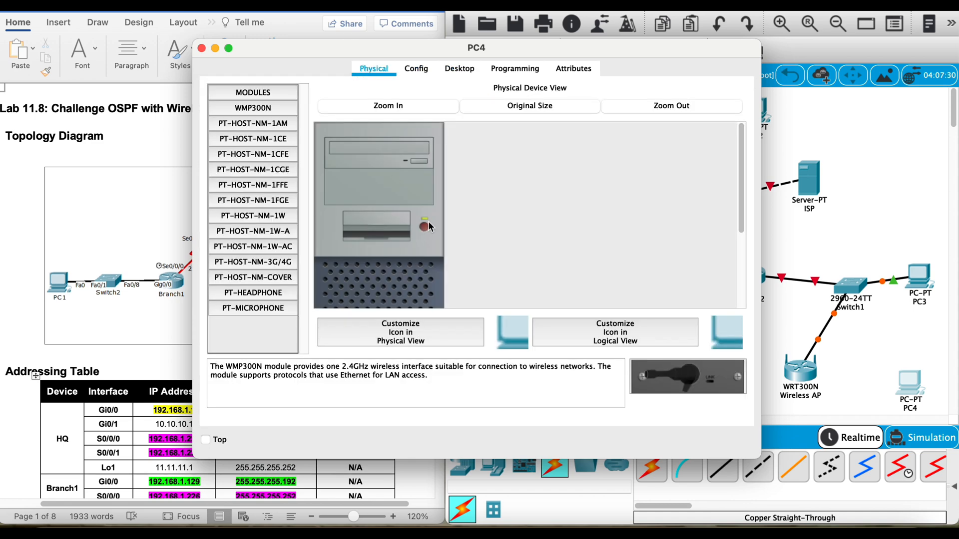
scroll(425, 226, "down", 5)
left_click_drag(363, 281, 243, 331)
left_click_drag(702, 377, 372, 277)
scroll(399, 168, "up", 3)
scroll(399, 170, "up", 2)
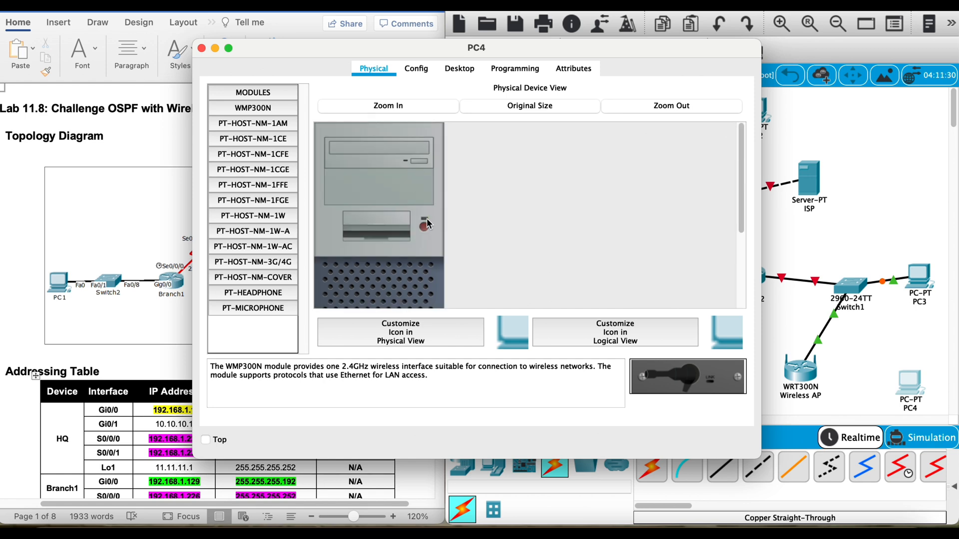
left_click(201, 49)
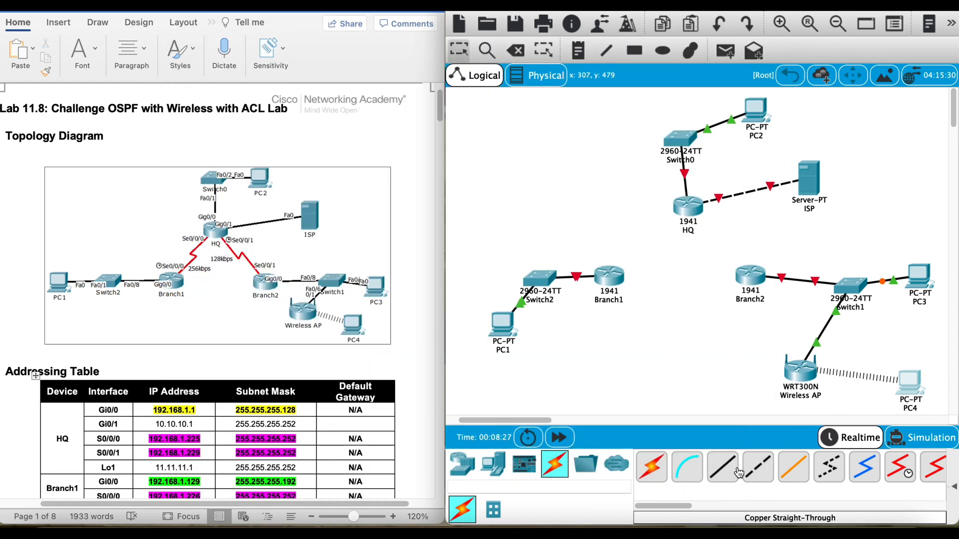
Step: Connect Serial0/0/0 on Branch1, as the clocking side, to Serial0/0/0 on HQ with a Serial DCE cable
left_click(652, 467)
left_click(911, 473)
left_click(620, 276)
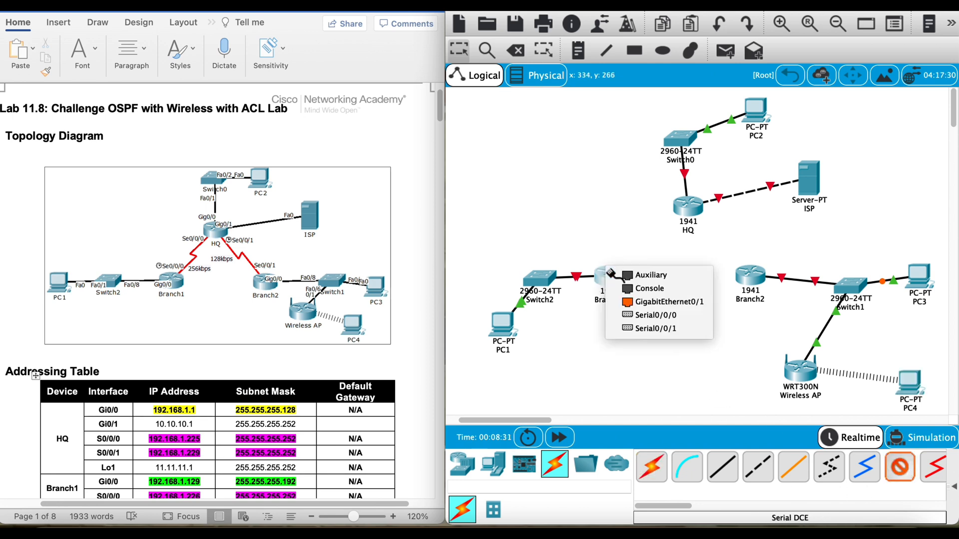
left_click(666, 315)
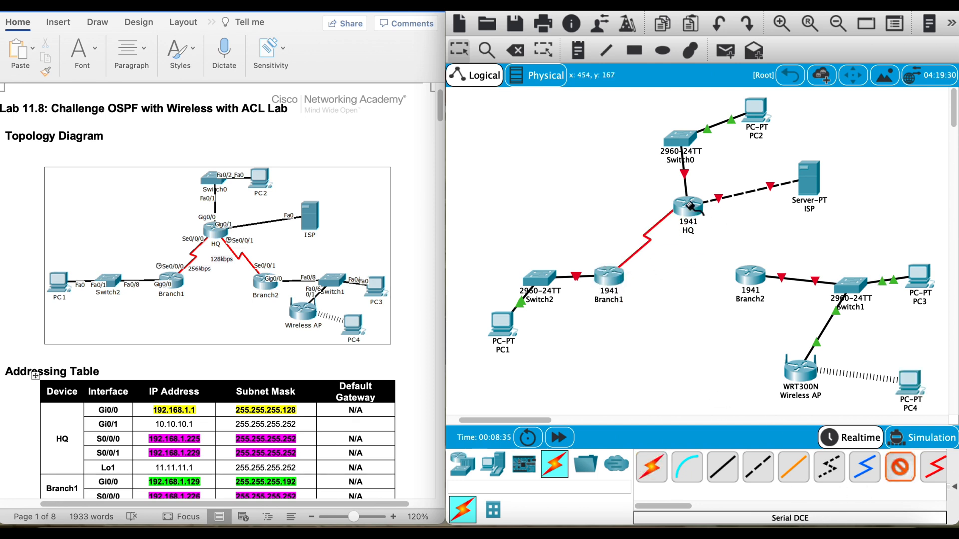
left_click(687, 203)
left_click(707, 234)
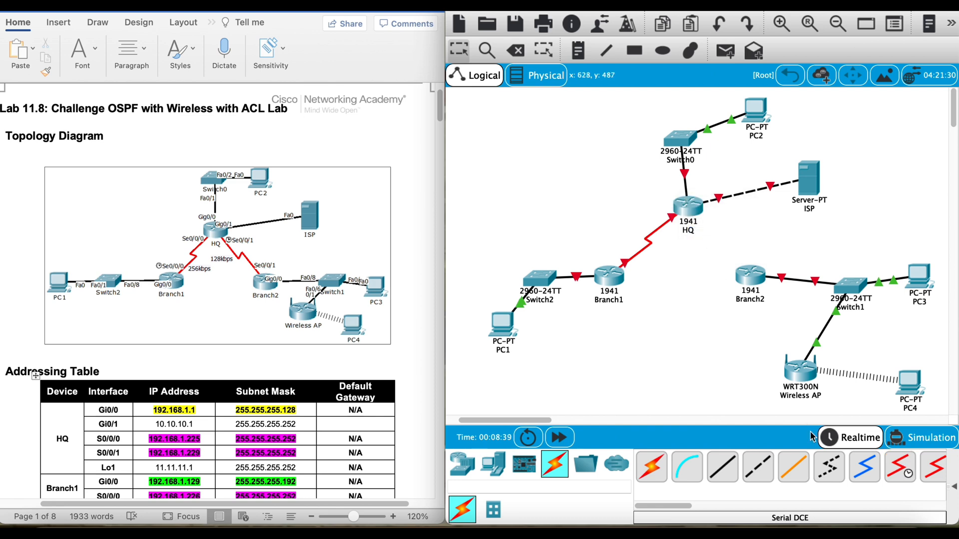
Step: Connect Serial0/0/1 on HQ, as the clocking side, to Serial0/0/0 on Branch2 with a Serial DCE cable
left_click(696, 204)
left_click(724, 235)
left_click(748, 275)
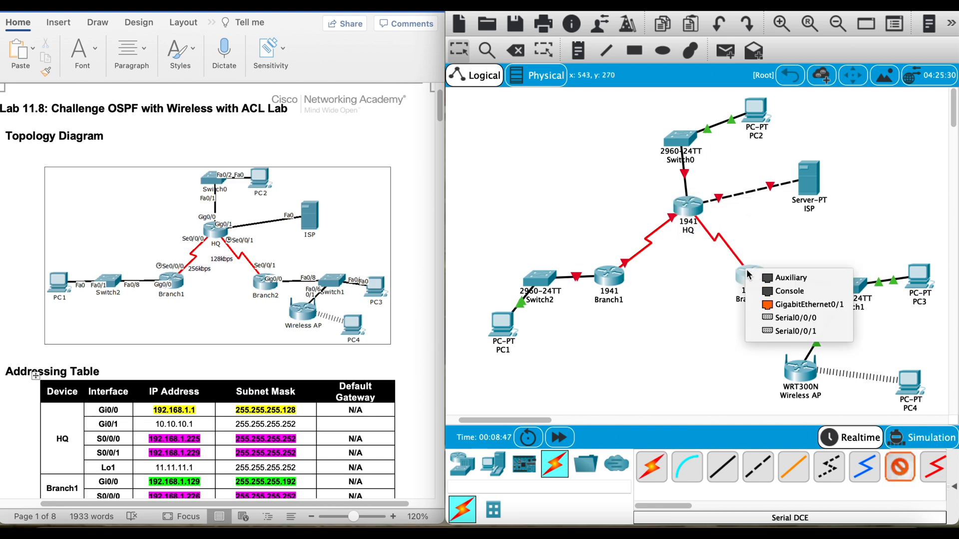
left_click(794, 318)
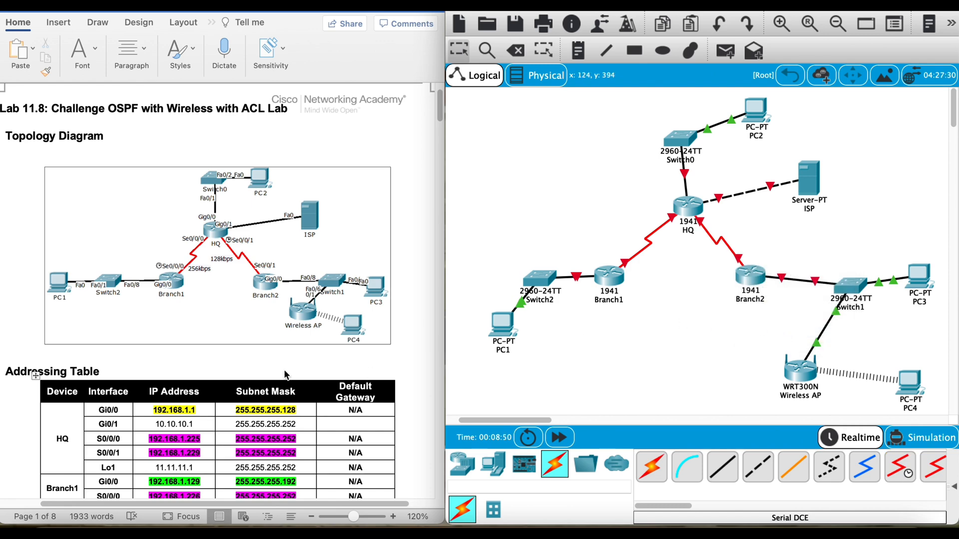
Step: Configure PC1 with static IP address 192.168.1.190, subnet mask 255.255.255.192 and default gateway 192.168.1.129, and close its window
scroll(285, 374, "down", 10)
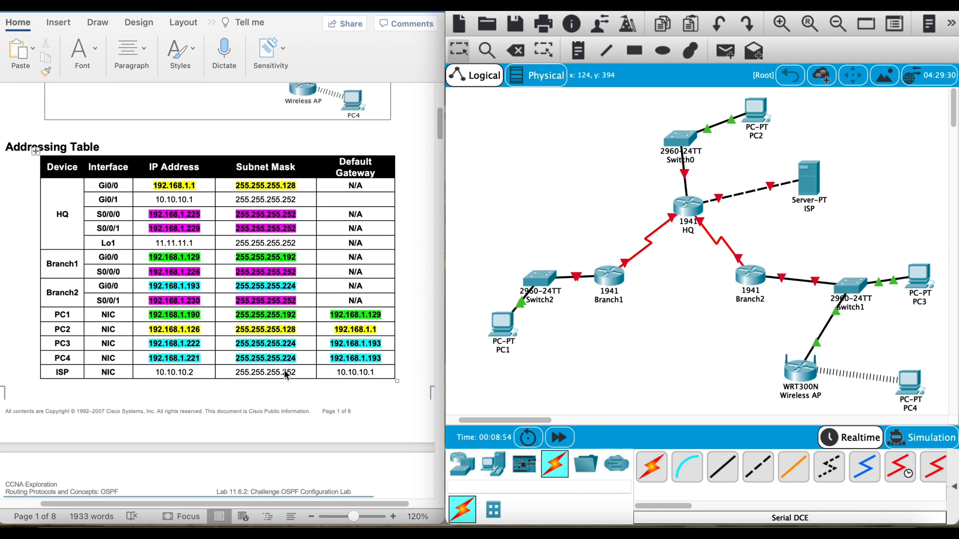
left_click(504, 323)
left_click(460, 68)
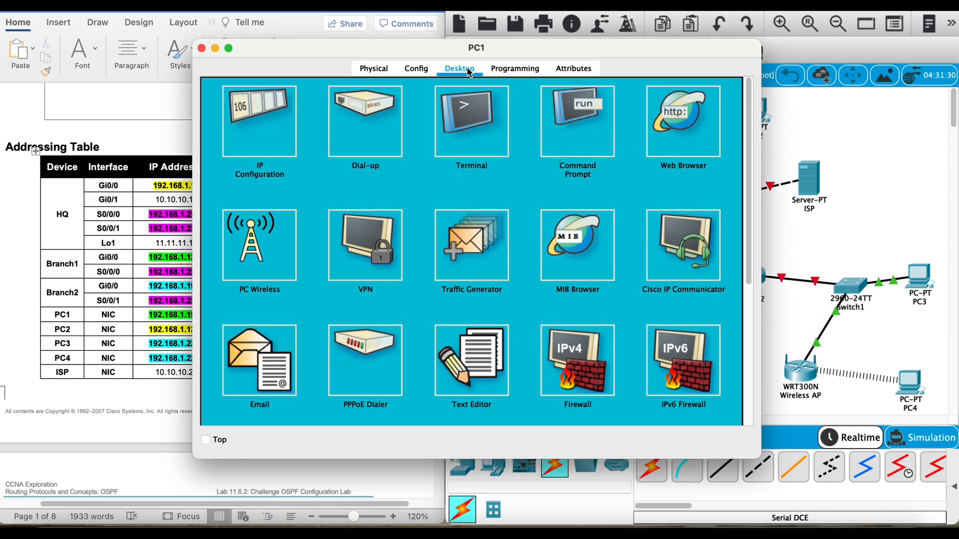
left_click(266, 111)
left_click_drag(329, 47, 544, 51)
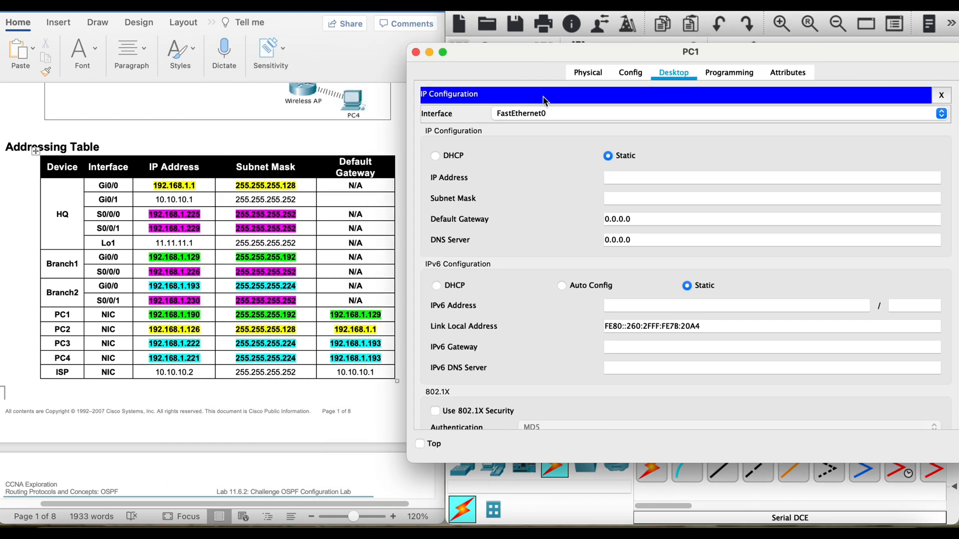
left_click(624, 174)
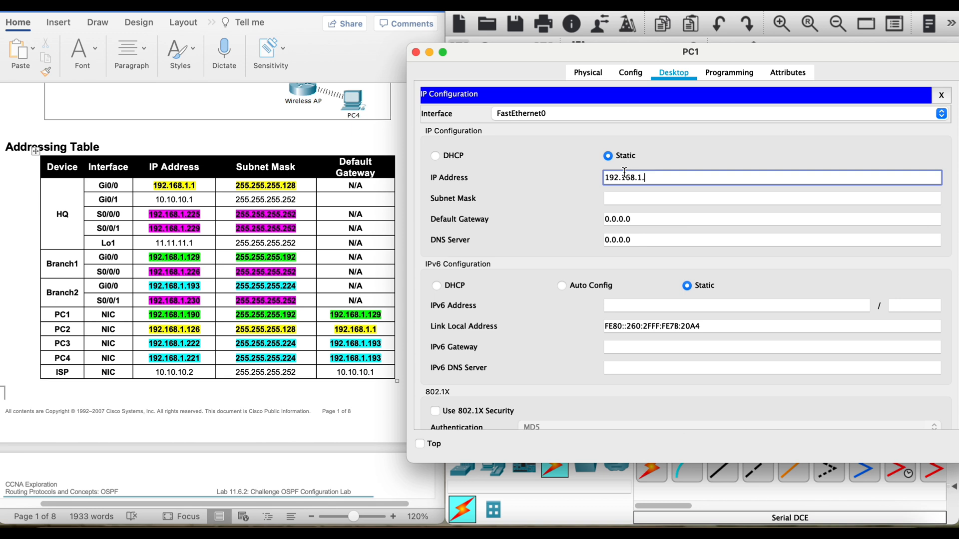
left_click(655, 199)
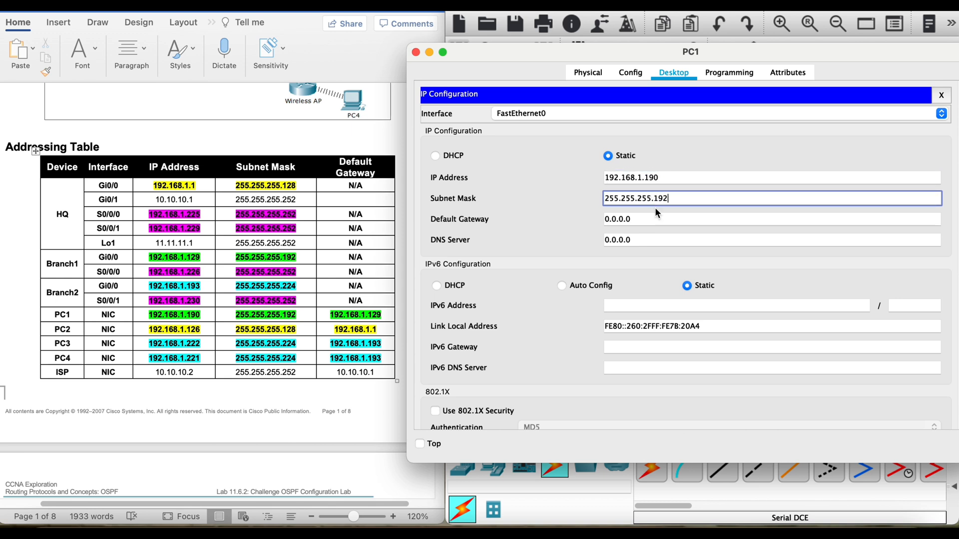
key("Tab")
type("192.168")
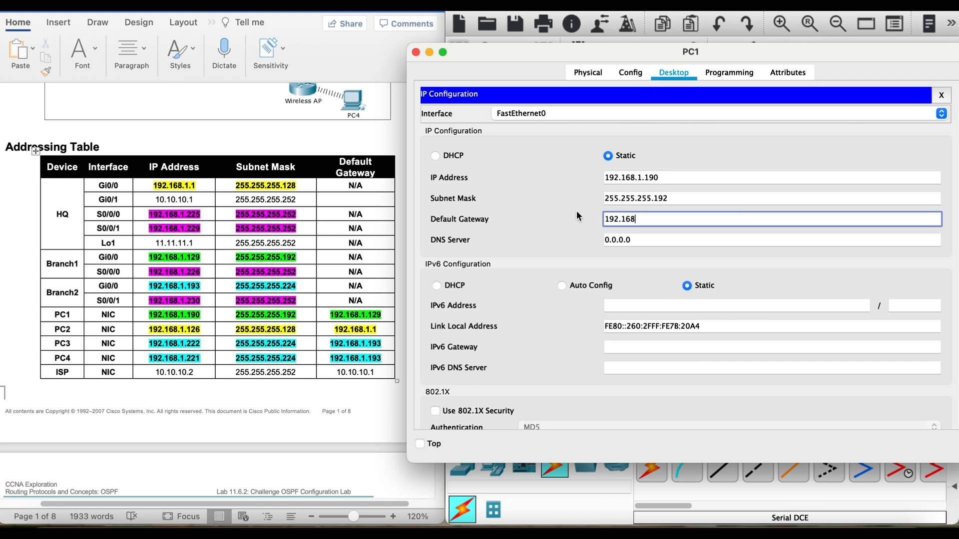
type(".1.129")
left_click(418, 51)
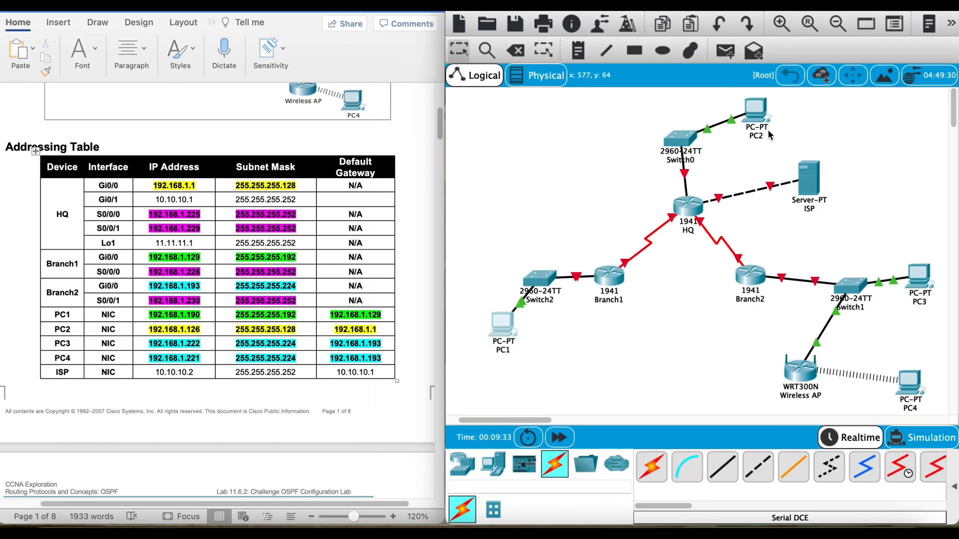
Step: Configure PC2 with static IP address 192.168.1.126, subnet mask 255.255.255.128 and default gateway 192.168.1.1, and close its window
left_click(759, 108)
left_click(457, 76)
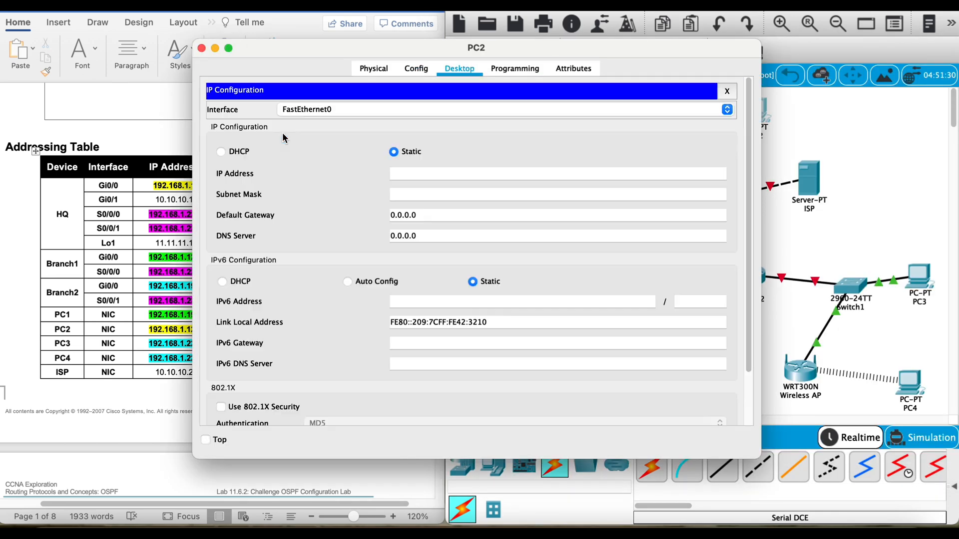
left_click(436, 172)
left_click_drag(337, 47, 547, 39)
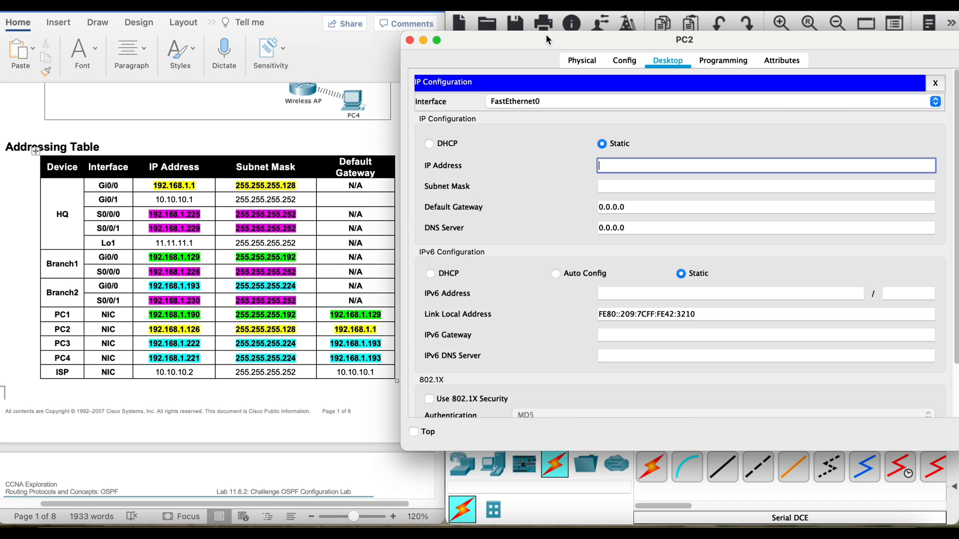
left_click(632, 185)
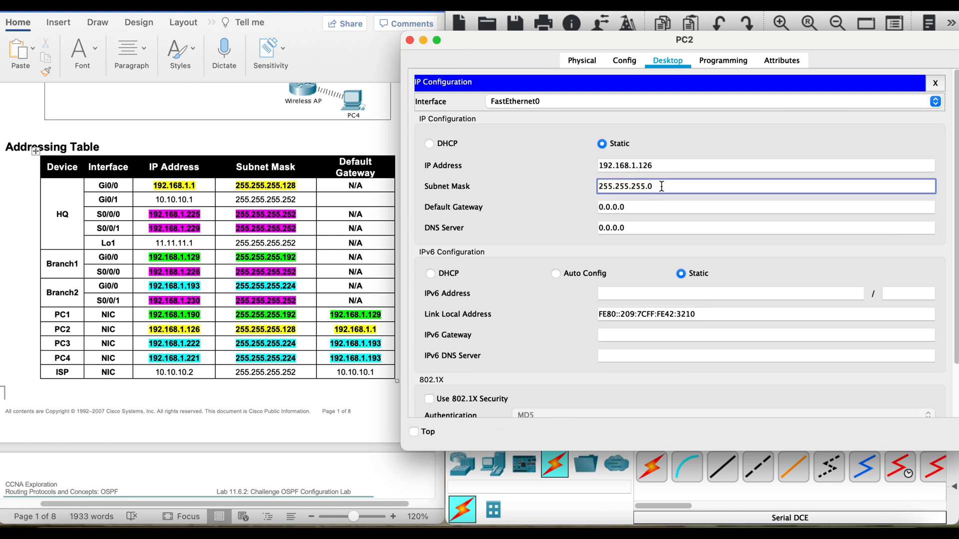
triple_click(655, 206)
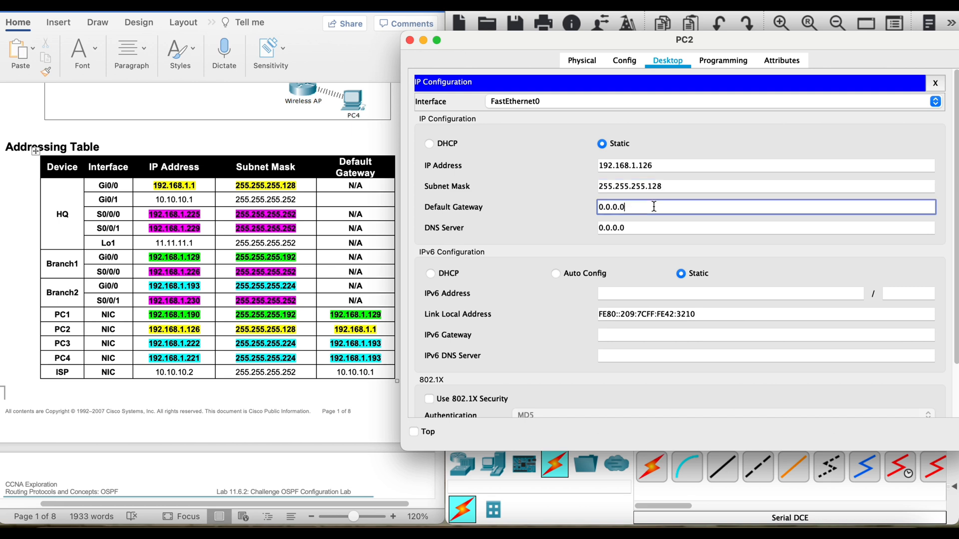
type("192.168.1.1")
left_click(411, 40)
Step: Configure PC3 with static IP address 192.168.1.222, subnet mask 255.255.255.224 and default gateway 192.168.1.193, and close its window
left_click(909, 276)
left_click(474, 75)
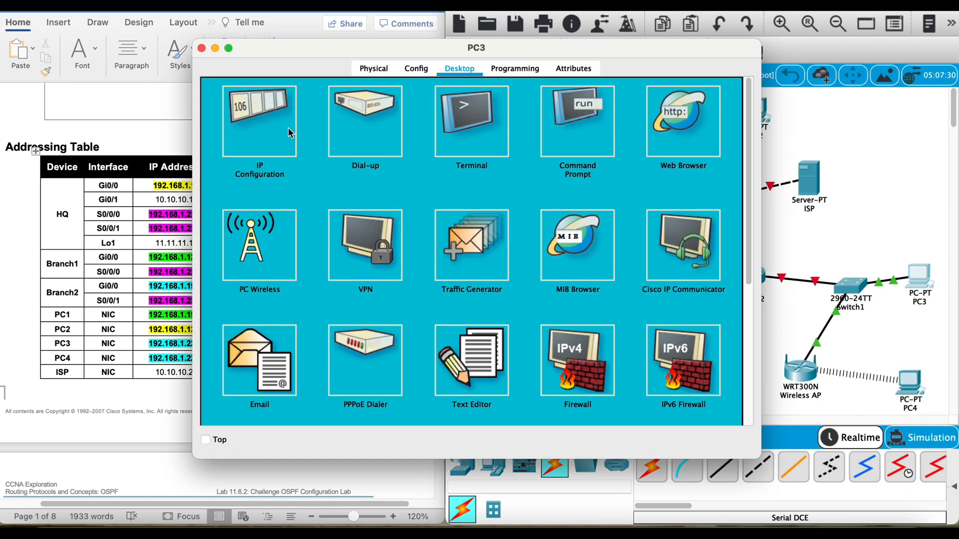
left_click(288, 131)
left_click_drag(314, 53, 483, 46)
left_click(585, 167)
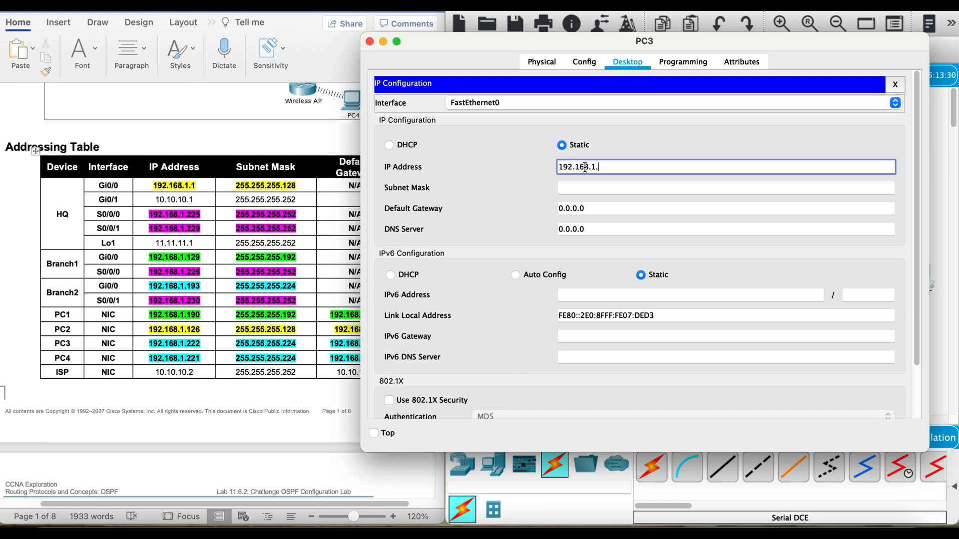
left_click(616, 189)
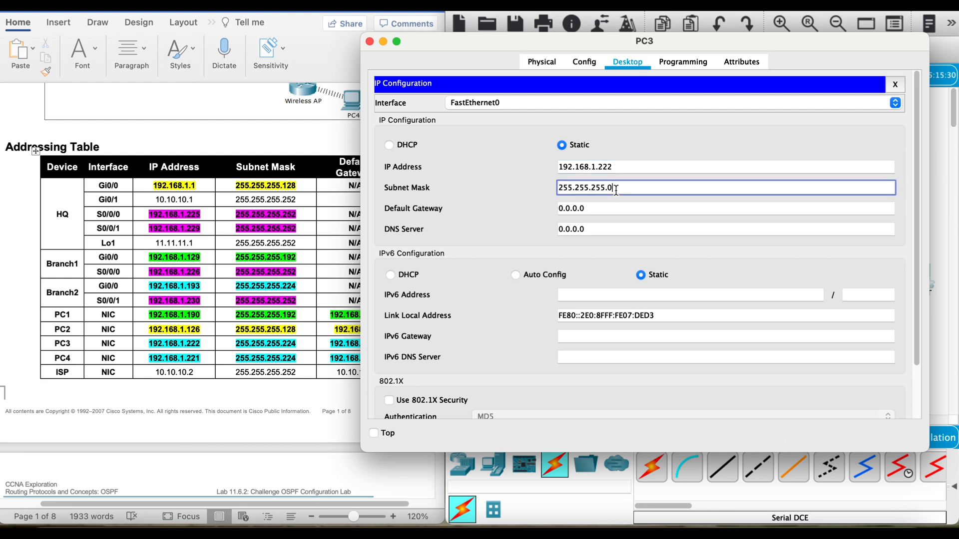
left_click(617, 209)
left_click_drag(616, 210, 472, 211)
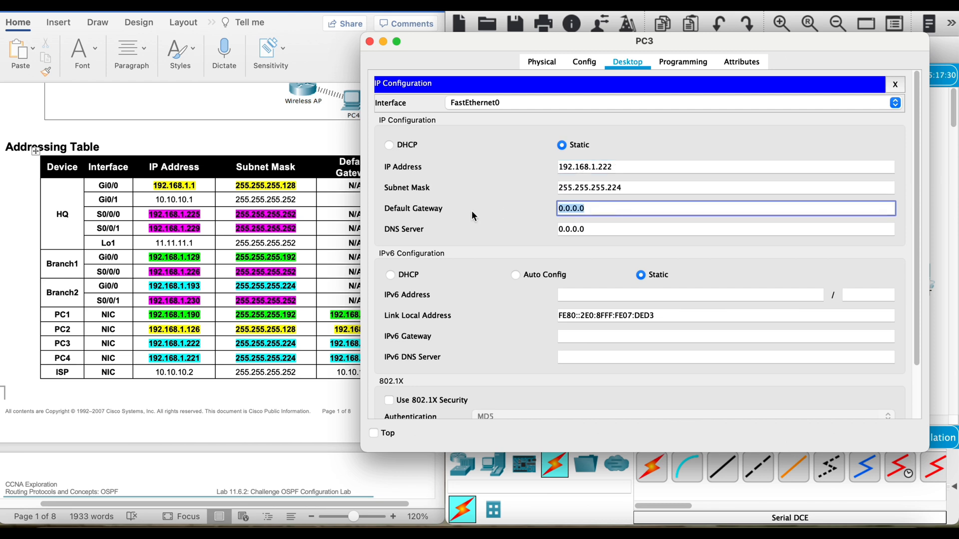
type("192.168.1.")
left_click_drag(473, 40, 529, 32)
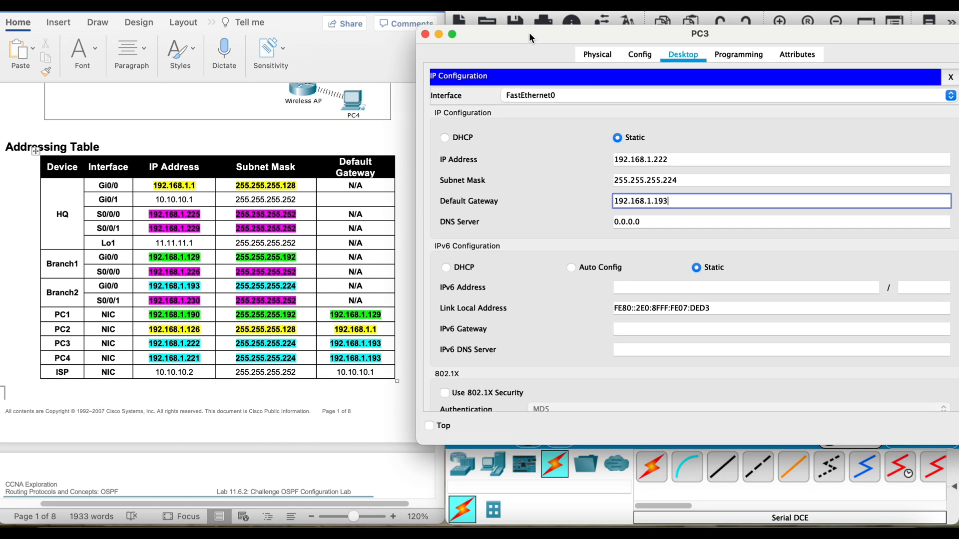
left_click(426, 32)
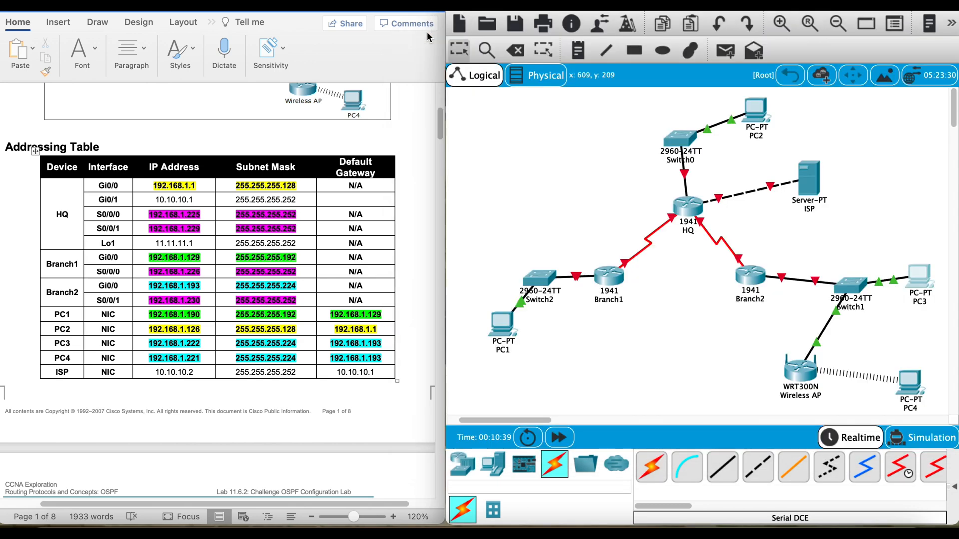
Step: Set the ISP server's FastEthernet0 interface to static IP address 10.10.10.2 with subnet mask 255.255.255.252
left_click(808, 181)
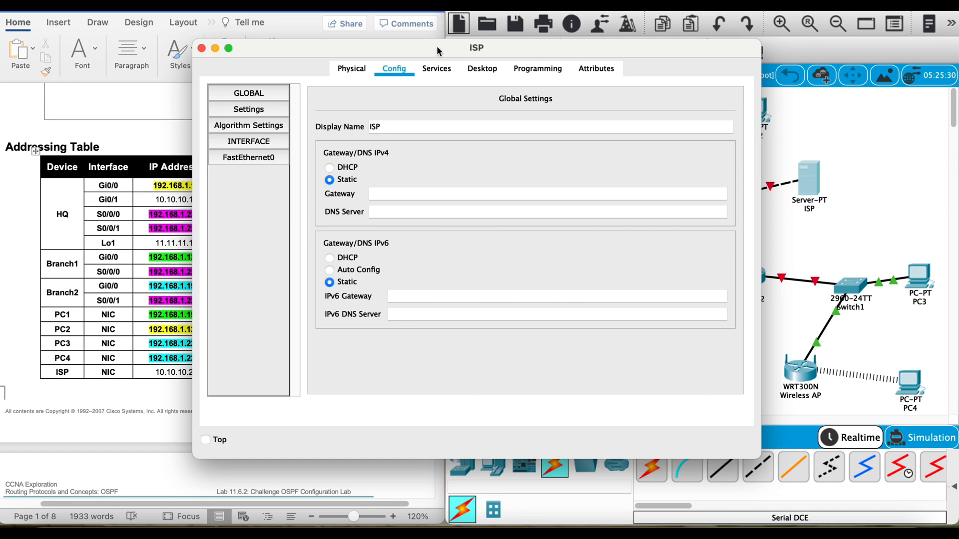
left_click_drag(440, 44, 544, 18)
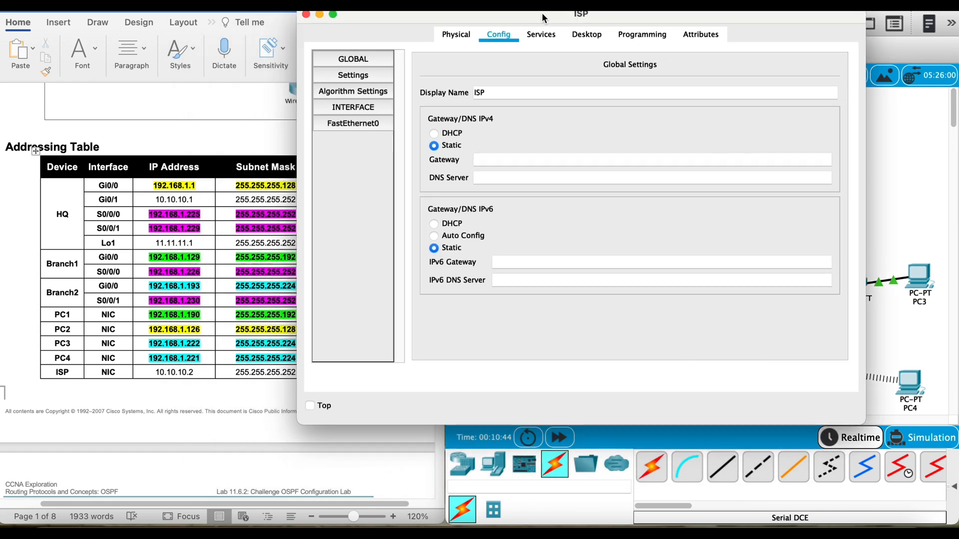
left_click(371, 123)
left_click(667, 180)
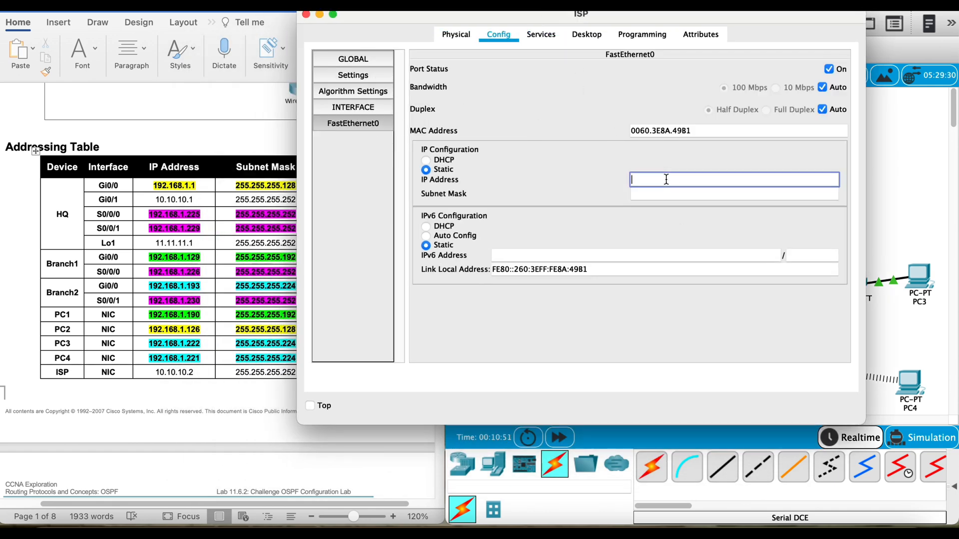
type("10.10.10.2")
left_click(667, 194)
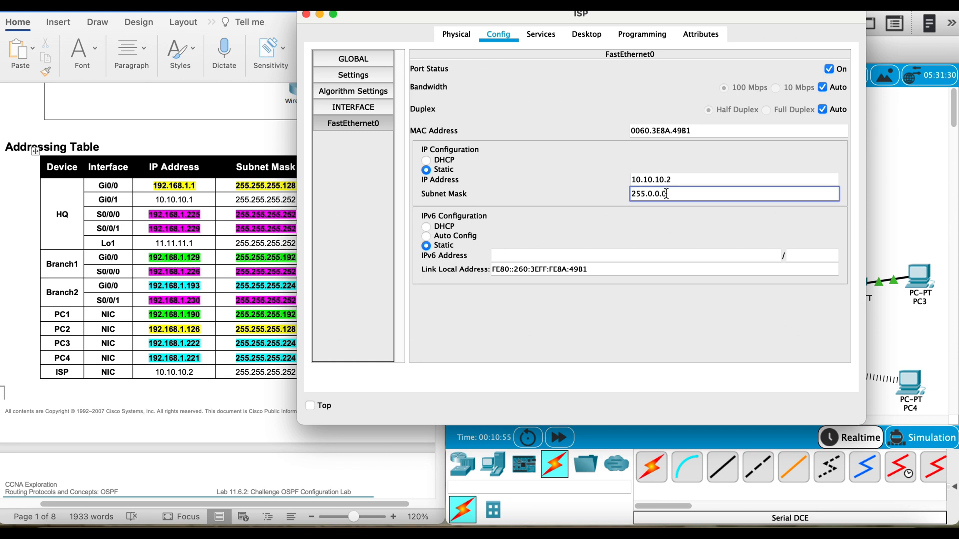
left_click_drag(667, 194, 651, 194)
type("255.255.252")
Step: Set the ISP server's IPv4 gateway to 10.10.10.1 in its global settings and close its window
left_click(367, 68)
left_click(366, 76)
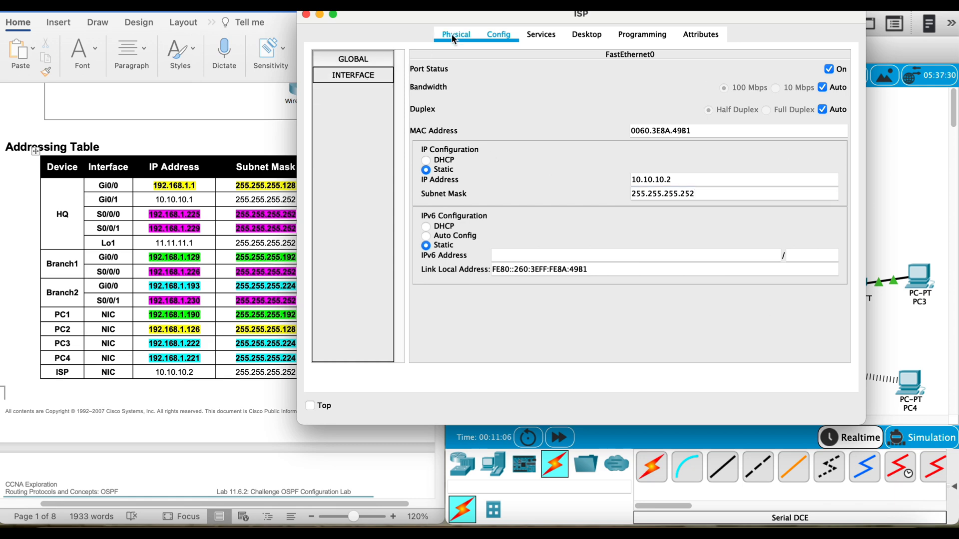
left_click(541, 34)
left_click(456, 35)
left_click(488, 37)
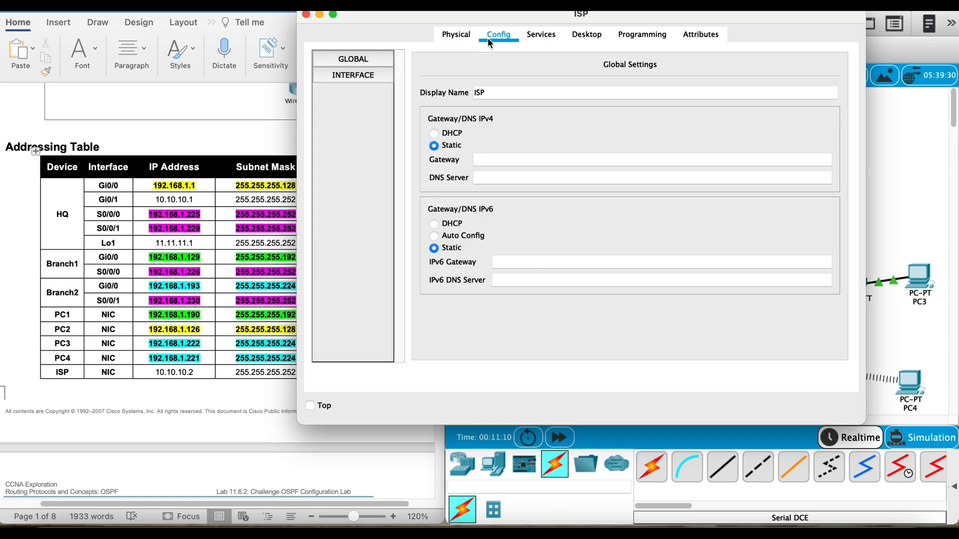
left_click(490, 159)
left_click_drag(416, 17, 540, 25)
type("10.10.10.1")
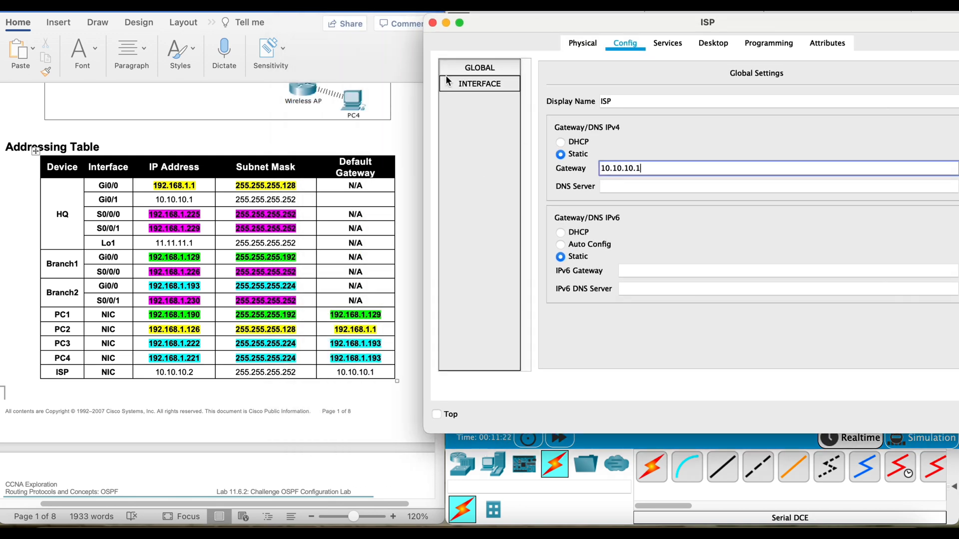
left_click(433, 23)
Step: Enter global configuration mode in the Branch1 router's CLI and set its hostname to Branch1
scroll(385, 248, "down", 20)
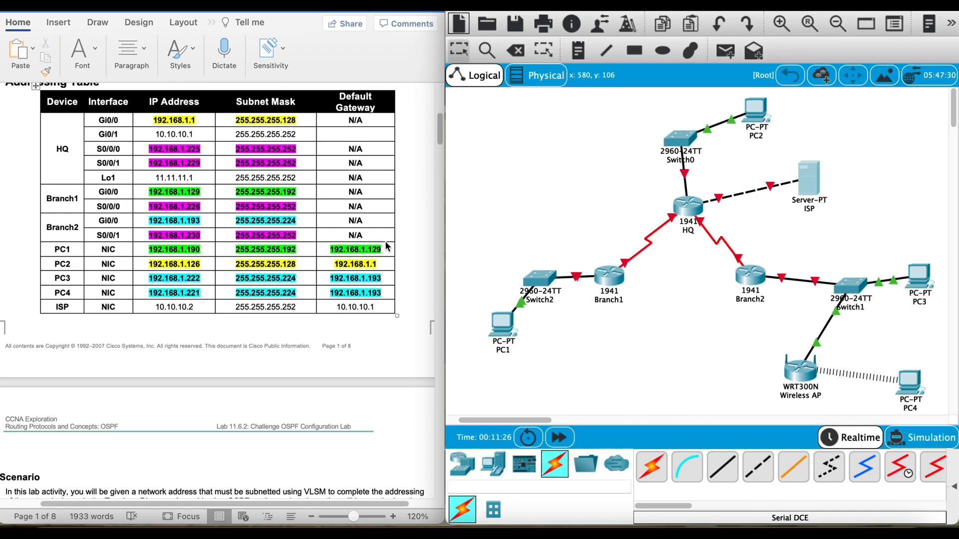
scroll(385, 241, "down", 20)
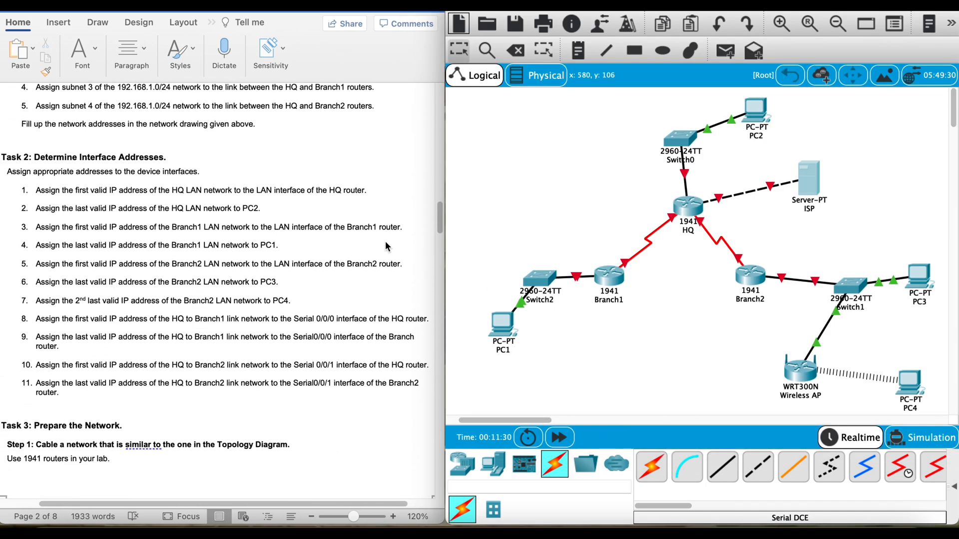
left_click(609, 275)
left_click(487, 80)
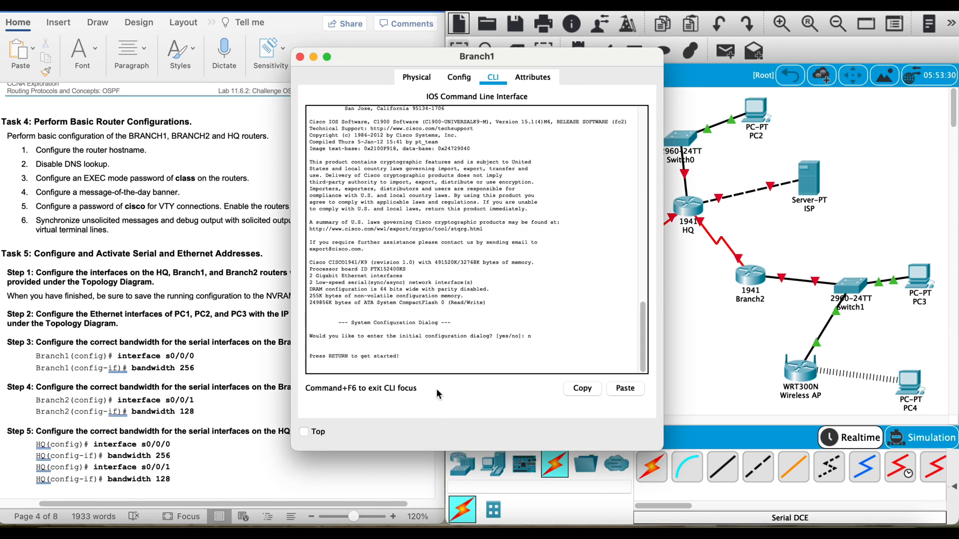
type("en")
key("Return")
type("config t")
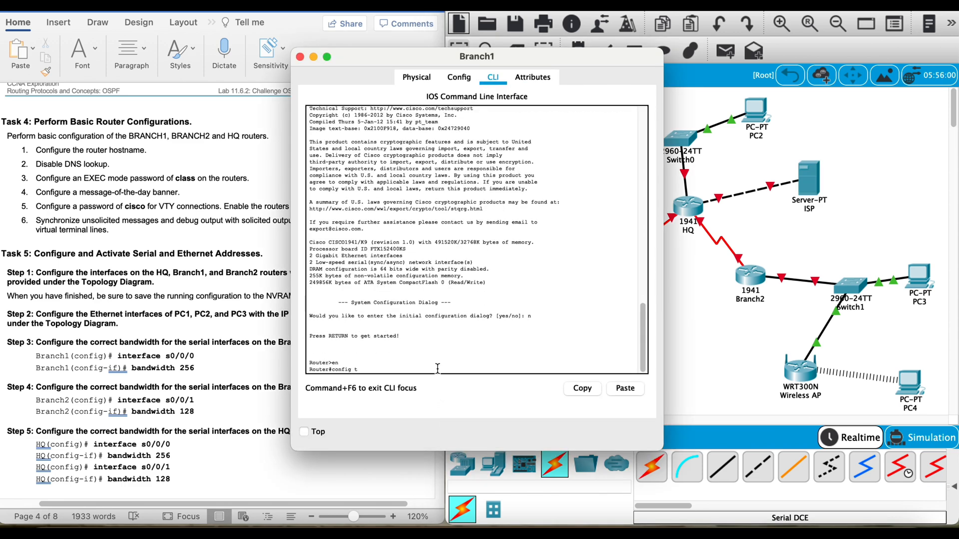
key("Return")
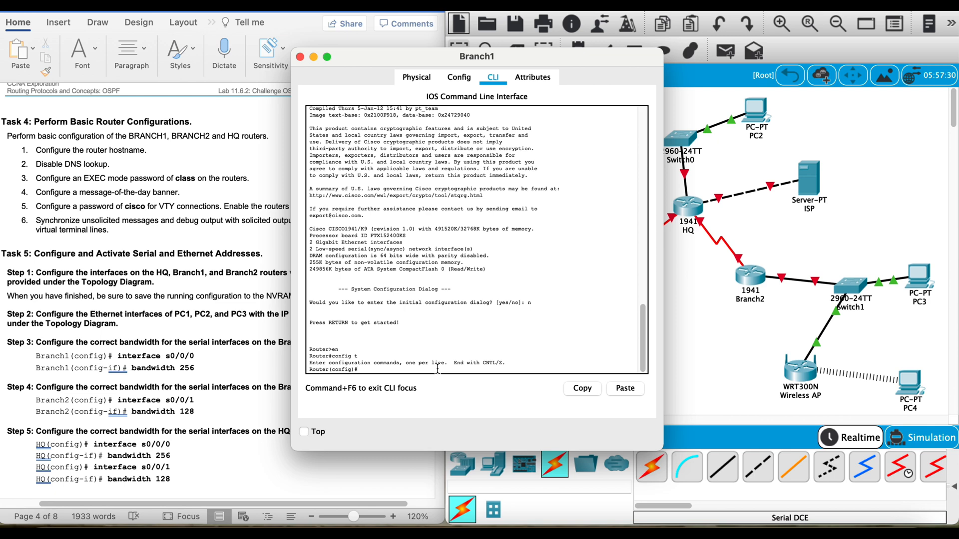
type("hostname Branch1")
key("Return")
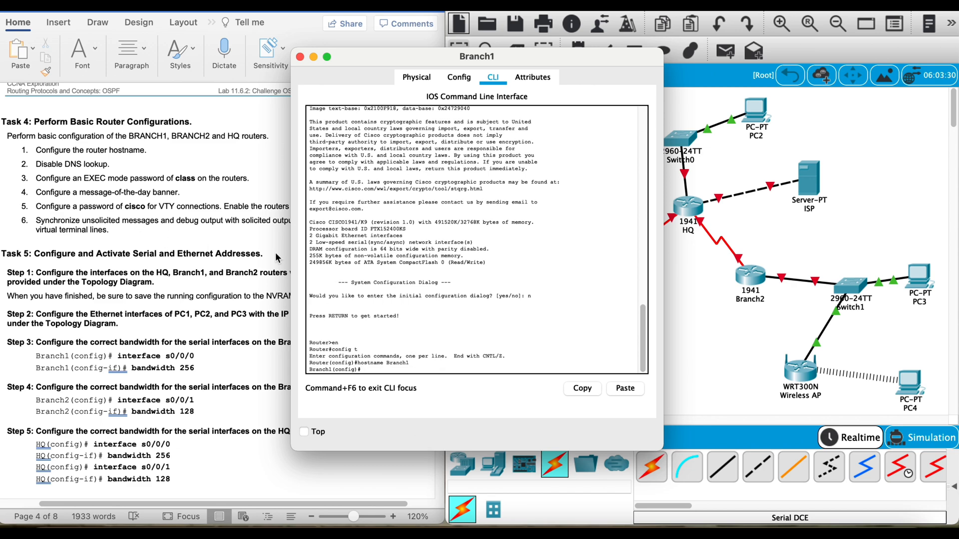
Step: Disable DNS lookup on Branch1 with the no ip domain-lookup command
type("no ip domain-lookup")
key("Return")
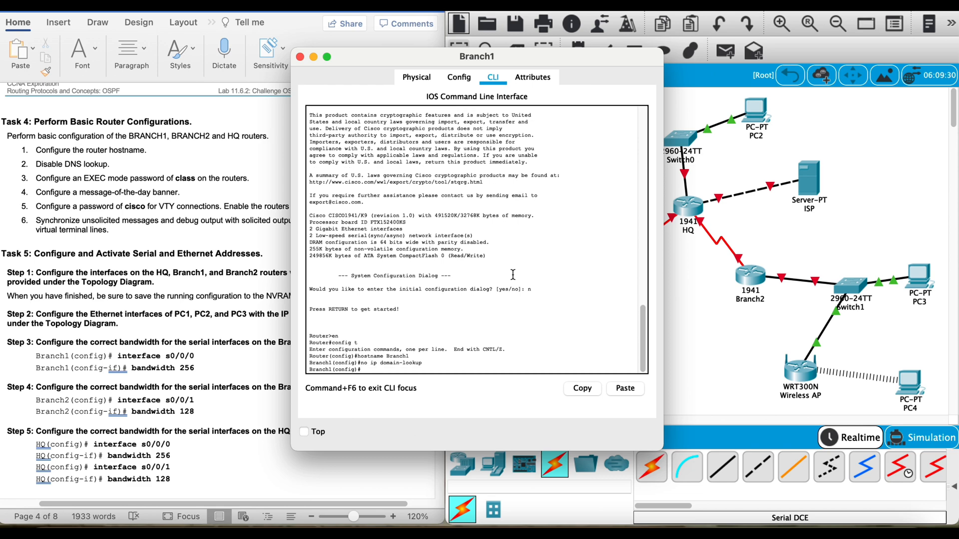
Step: Set the privileged EXEC secret password on Branch1 as specified in the lab sheet
type("enable secret class")
key("Return")
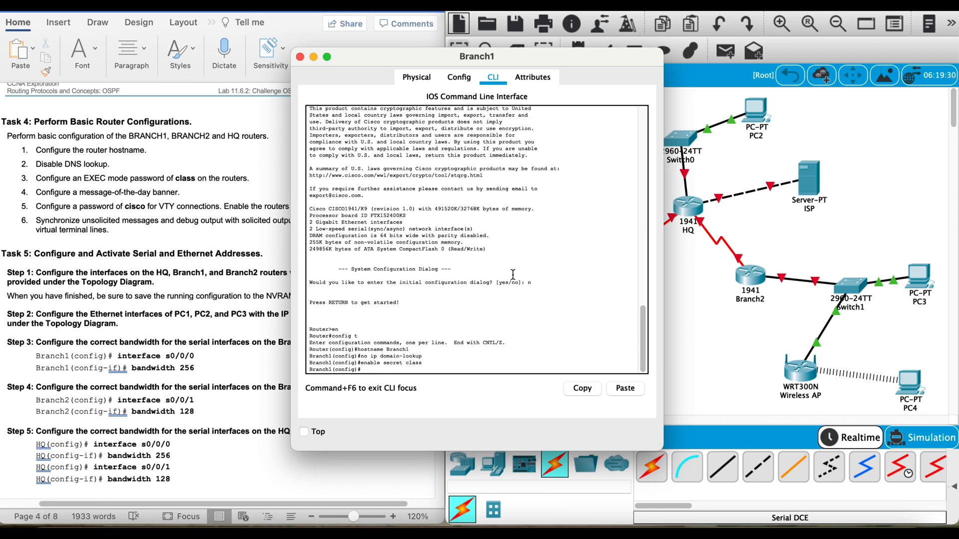
Step: Configure Branch1's message-of-the-day banner as "Unauthorized access prohibited!", using # as the delimiter
type("banner")
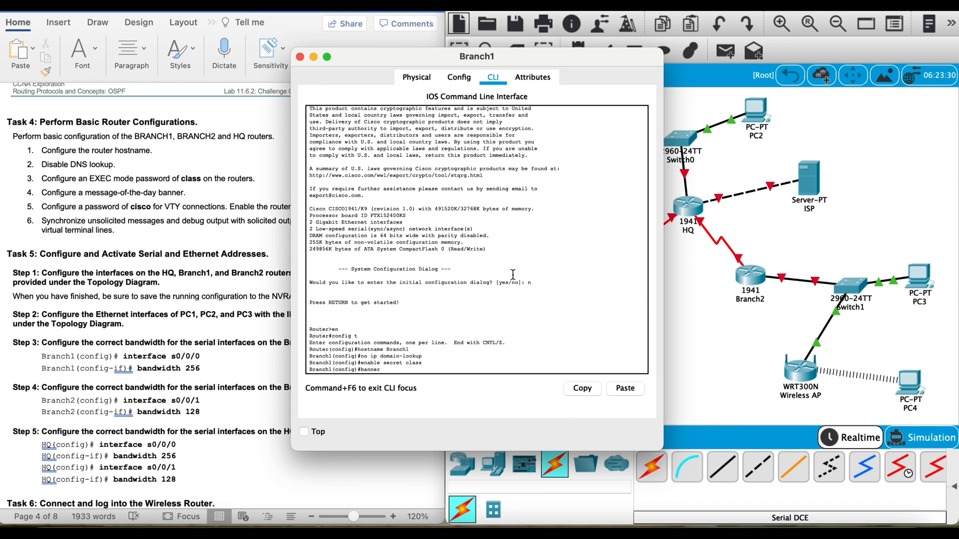
type(" motd #Unauthorized access prohibited!#")
key("Return")
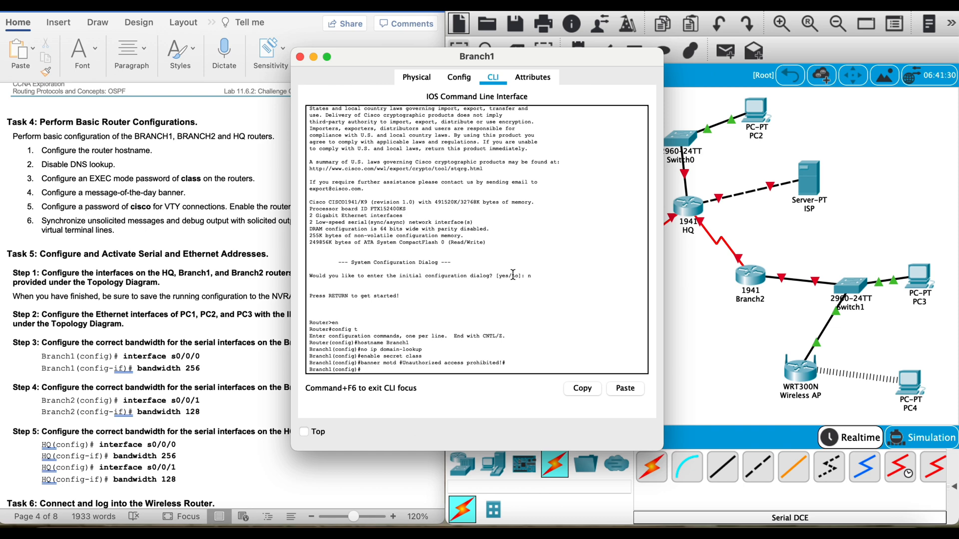
Step: Set the lab's VTY password on Branch1's lines vty 0 4 and require login
left_click_drag(364, 52, 499, 50)
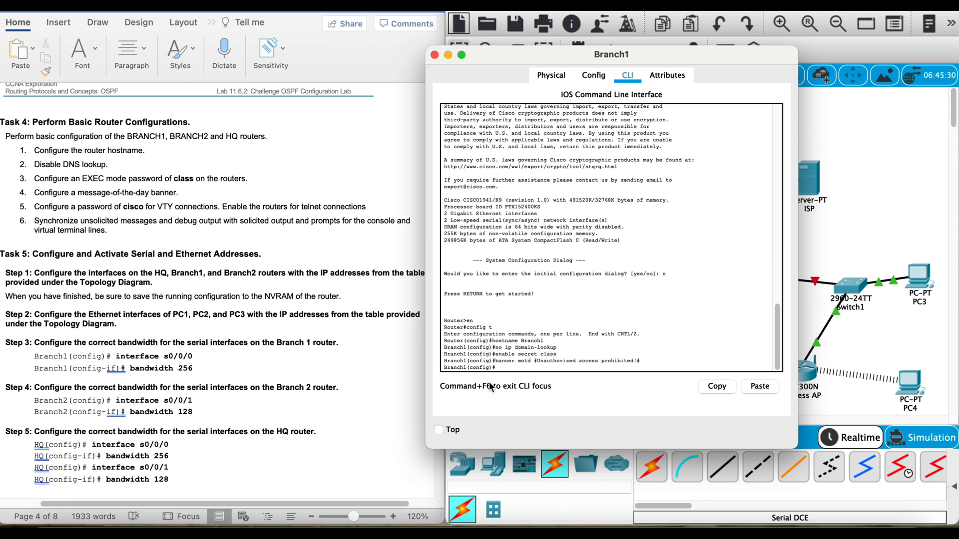
type("vty 0 4")
key("Return")
type("password cisco")
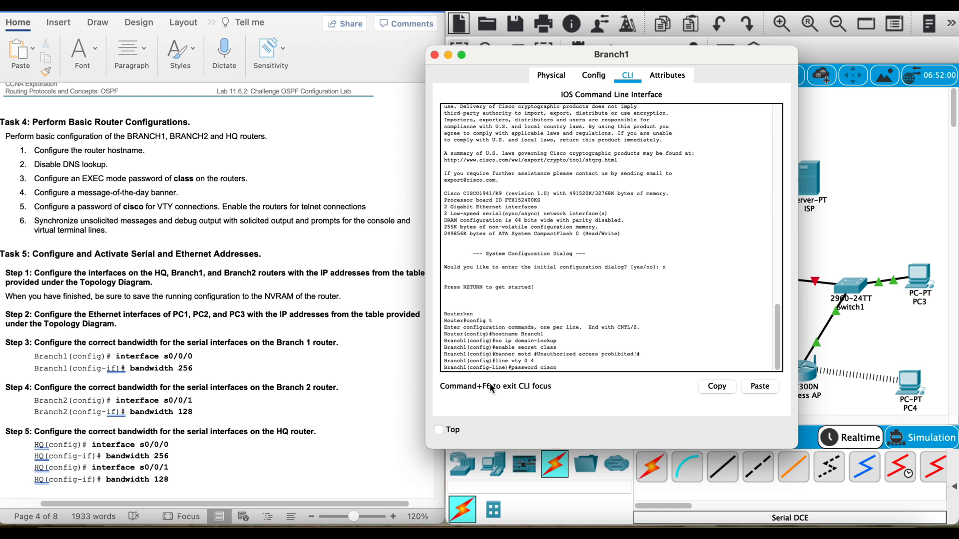
key("Return")
type("login")
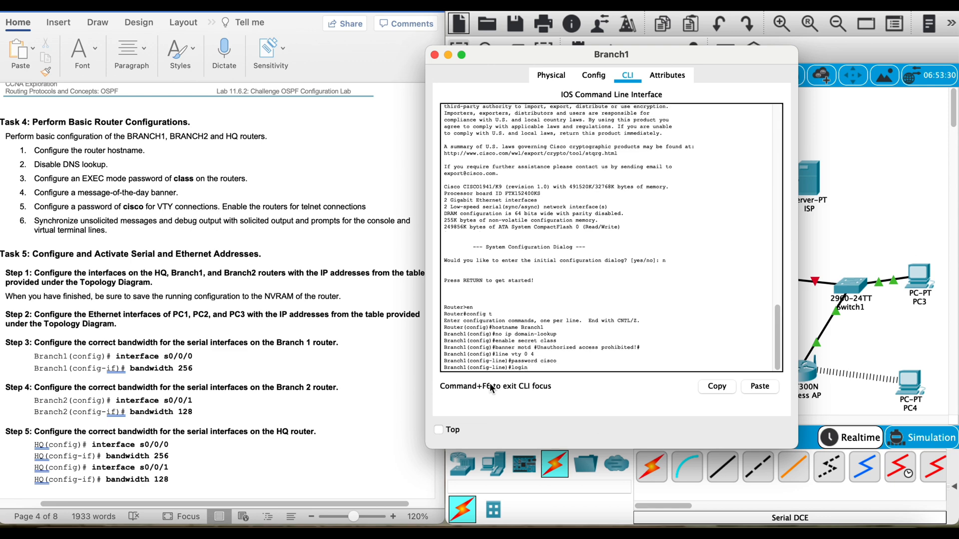
key("Return")
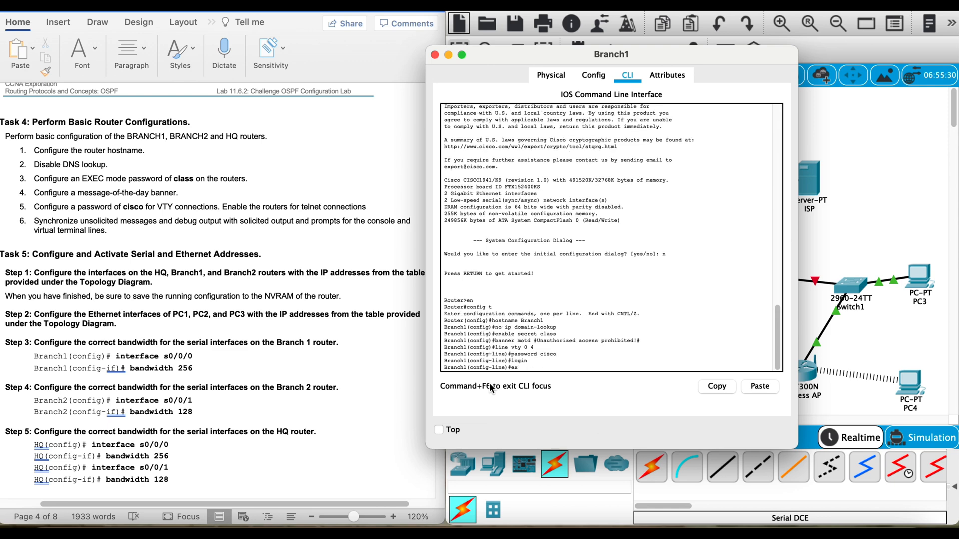
Step: Enable synchronous logging and an exec-timeout of 5 0 on Branch1's VTY lines, and exit line configuration
type("logging synchronous")
key("Return")
type("exe")
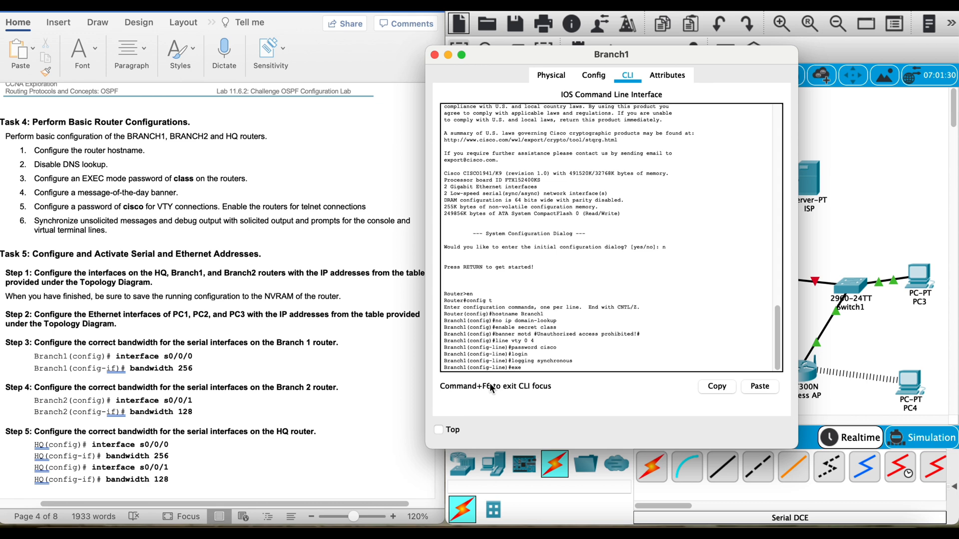
type("c-timeout 5 0")
key("Return")
type("exit")
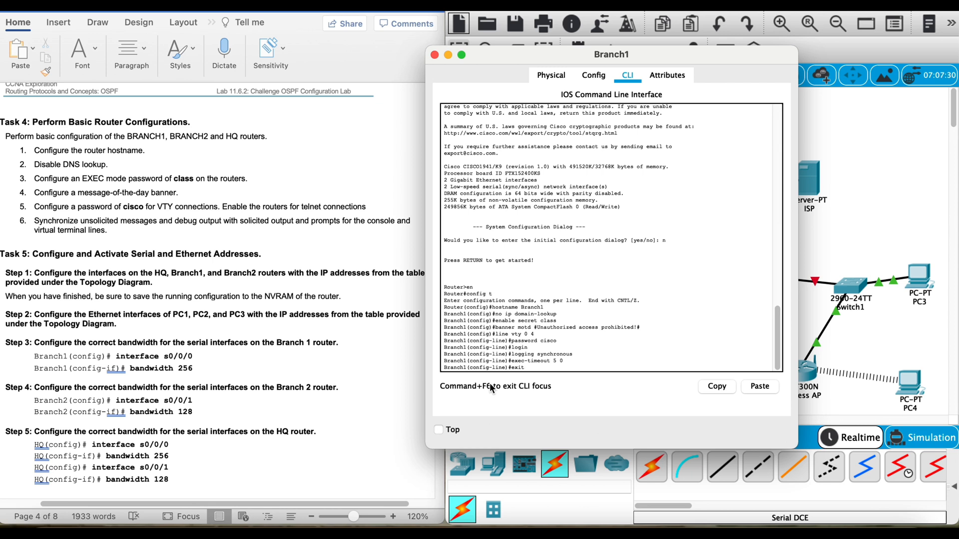
key("BackSpace")
type("exit")
key("Return")
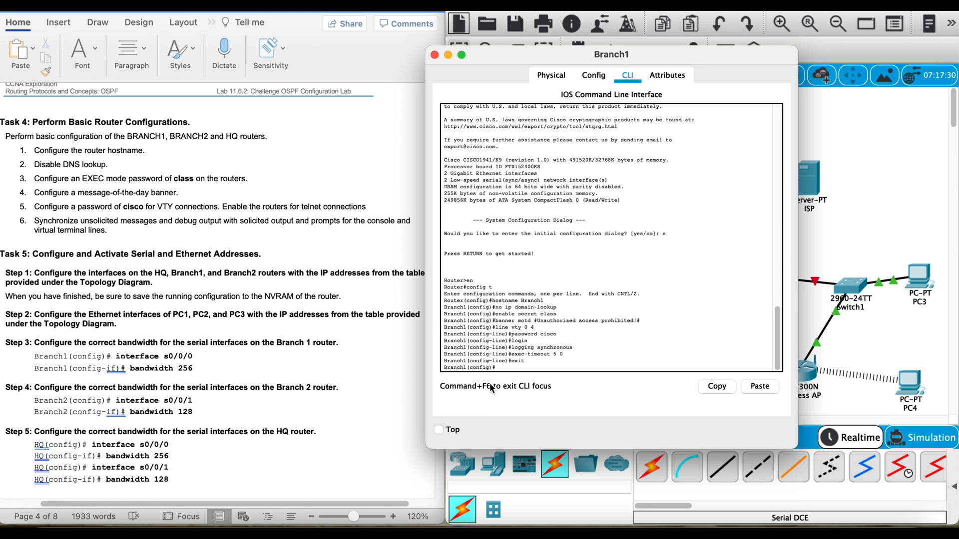
Step: Allow Telnet on Branch1's lines vty 0 4 with transport input telnet, and exit line configuration
key("Up")
key("Up")
key("Up")
key("Up")
key("Up")
key("Up")
key("Up")
key("Down")
key("Return")
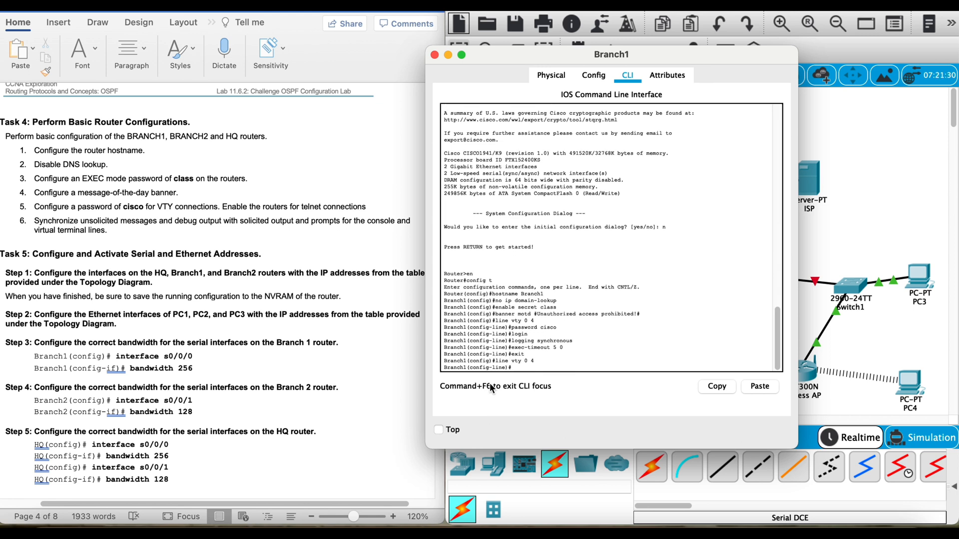
type("transport input telnet")
key("Return")
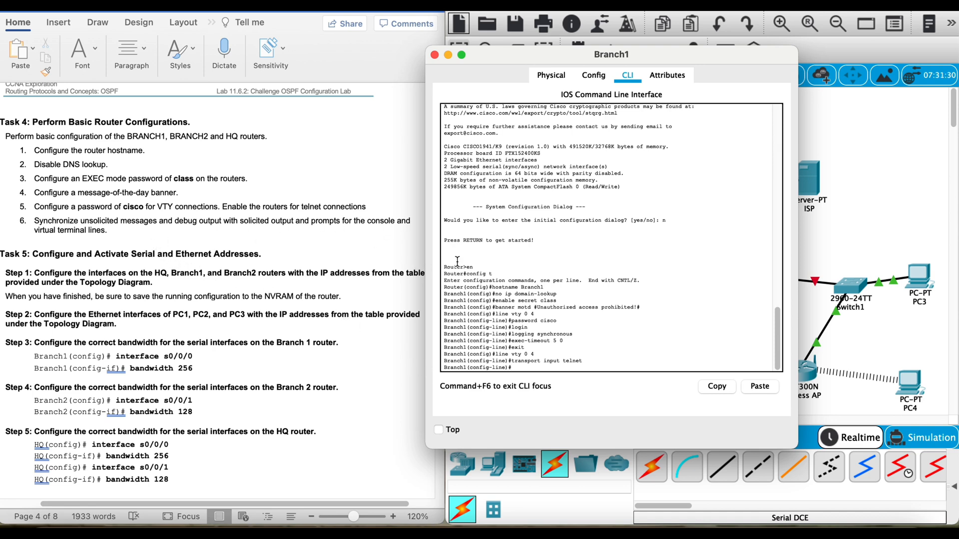
type("exit")
key("Return")
Step: Enter Branch1's line con 0 configuration and set the console password
type("line c")
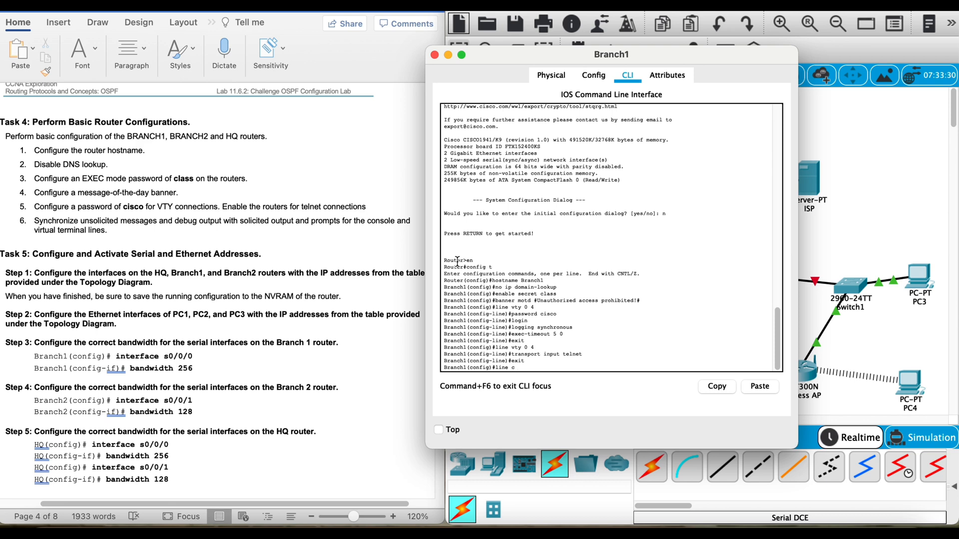
type("on 0")
key("Return")
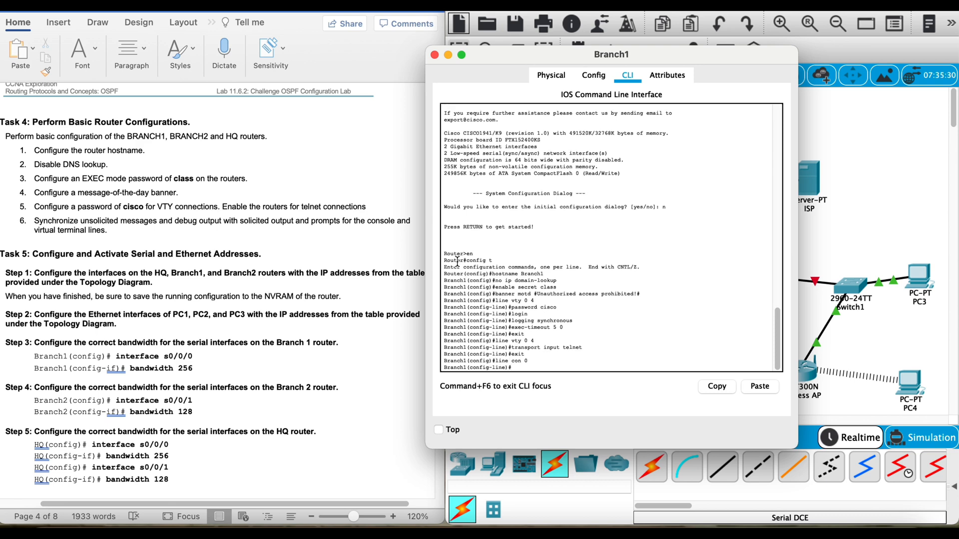
type("password cis")
type("co")
key("Return")
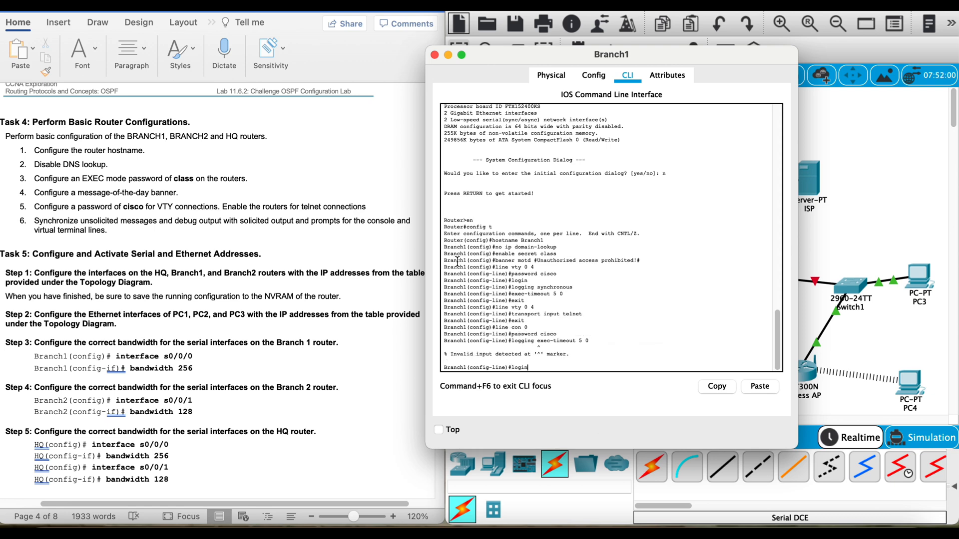
Step: Require login on Branch1's console line and enable logging synchronous
type("login")
key("Return")
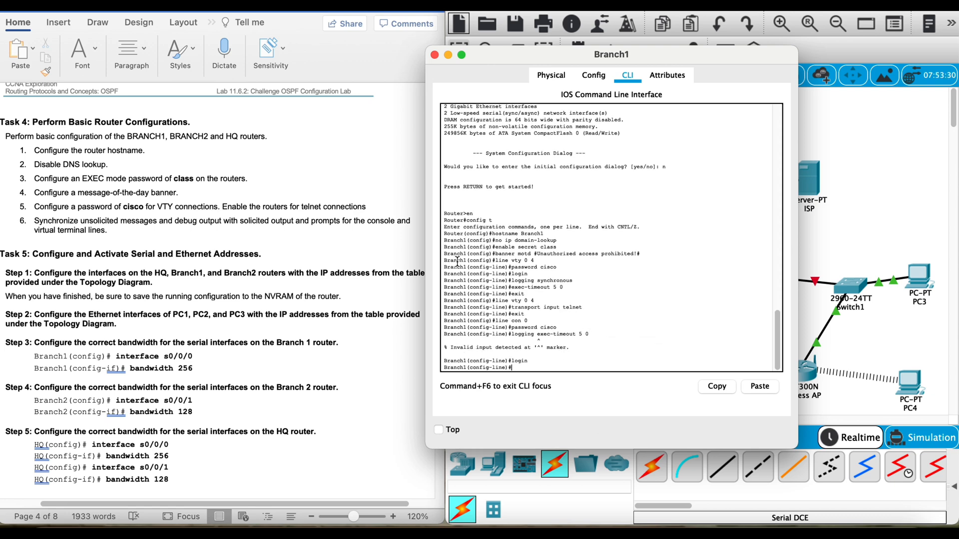
key("Up")
key("BackSpace")
key("BackSpace")
key("BackSpace")
key("BackSpace")
key("BackSpace")
key("BackSpace")
key("BackSpace")
key("BackSpace")
key("BackSpace")
key("BackSpace")
key("BackSpace")
key("BackSpace")
key("BackSpace")
key("BackSpace")
key("BackSpace")
key("BackSpace")
type("synchronous")
key("Return")
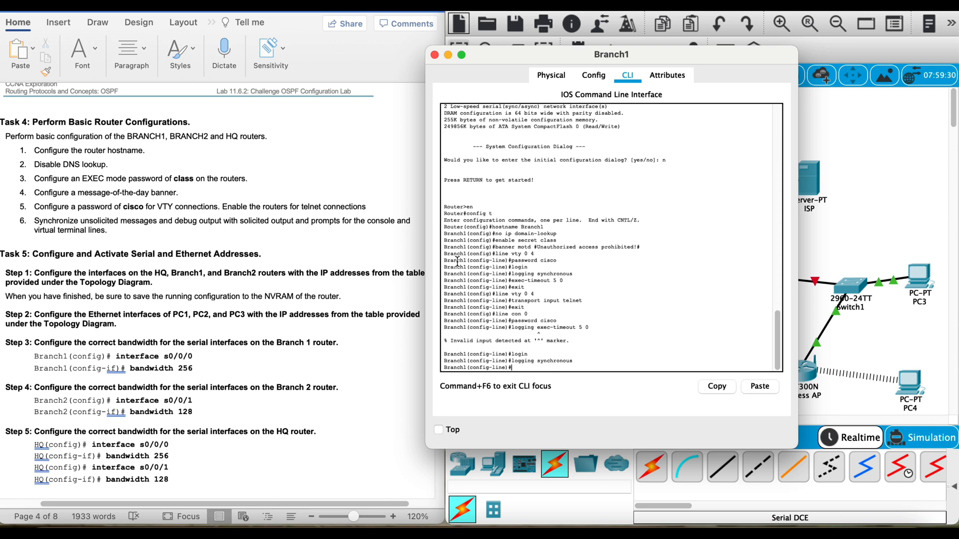
Step: Set exec-timeout 5 0 on Branch1's console line and exit line configuration
type("exec-timeout 5 0")
key("Return")
type("exit")
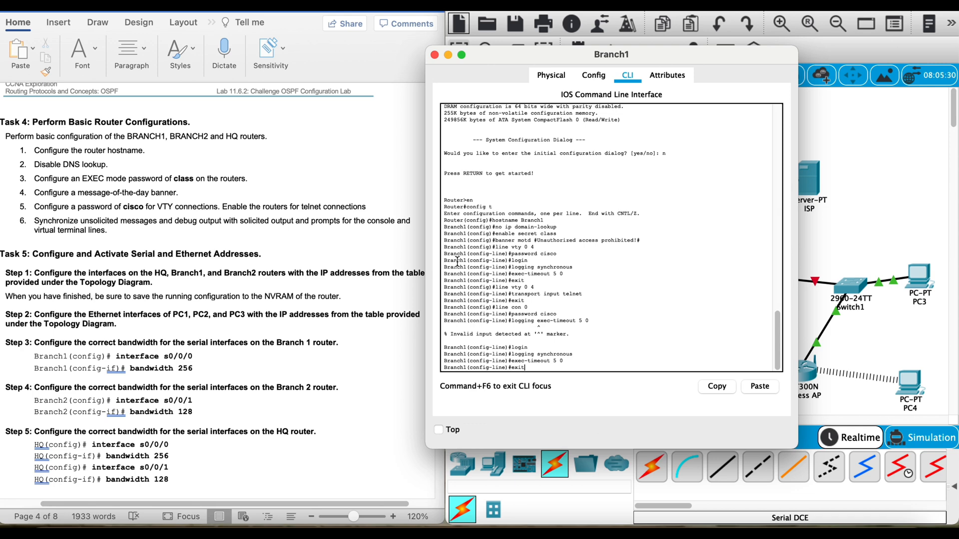
key("Return")
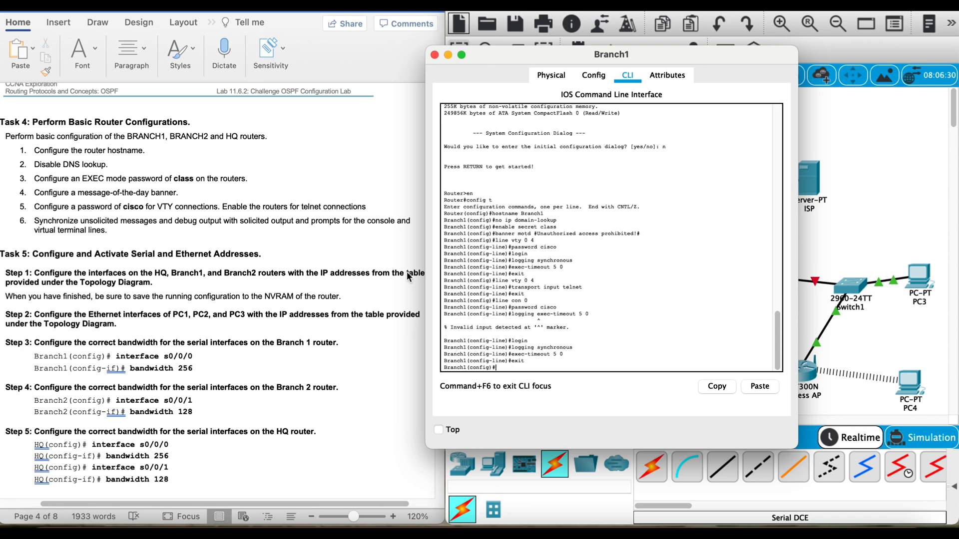
Step: Open the HQ router's command line and enter privileged EXEC mode
left_click(841, 147)
left_click(689, 205)
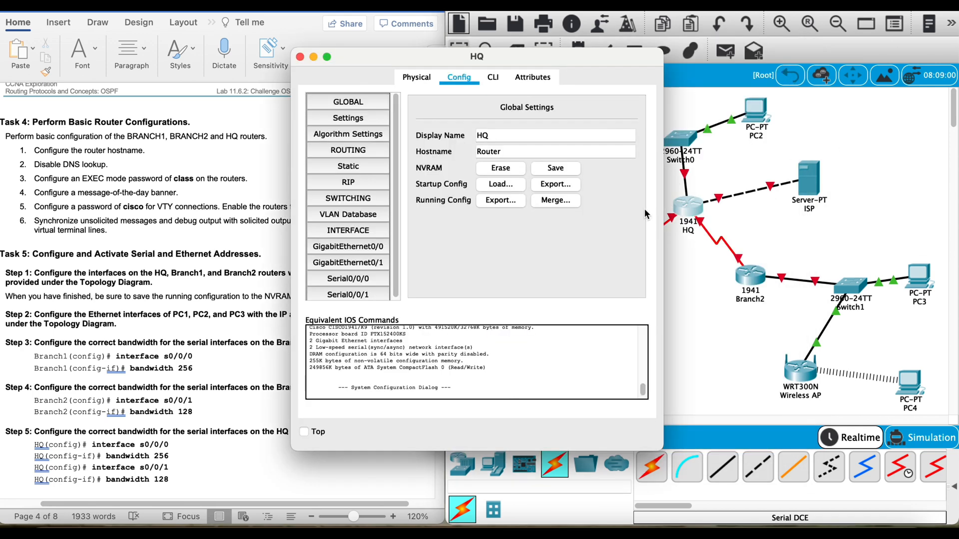
left_click(493, 77)
type("en")
key("Return")
Step: Try to set the hostname to HQ from privileged EXEC mode
type("hos")
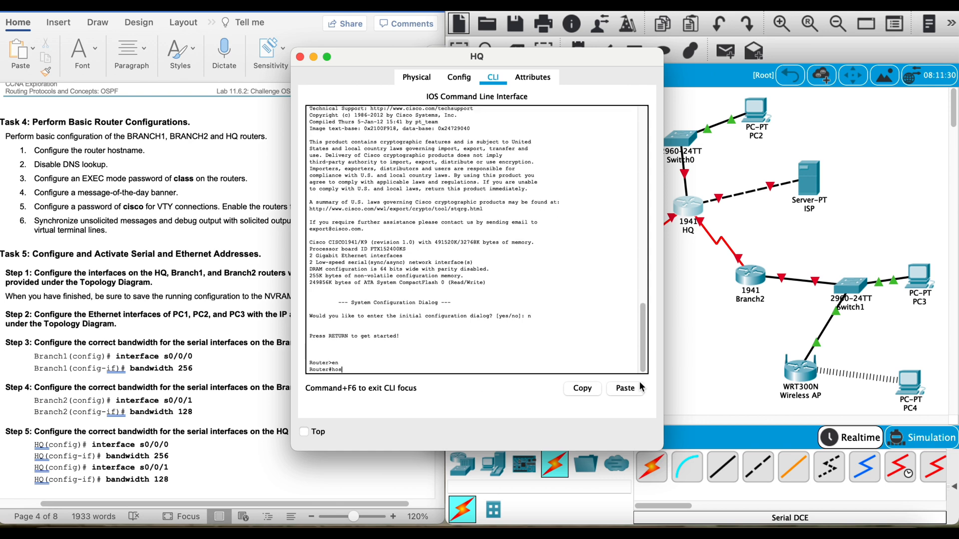
type("tname HQ")
key("Return")
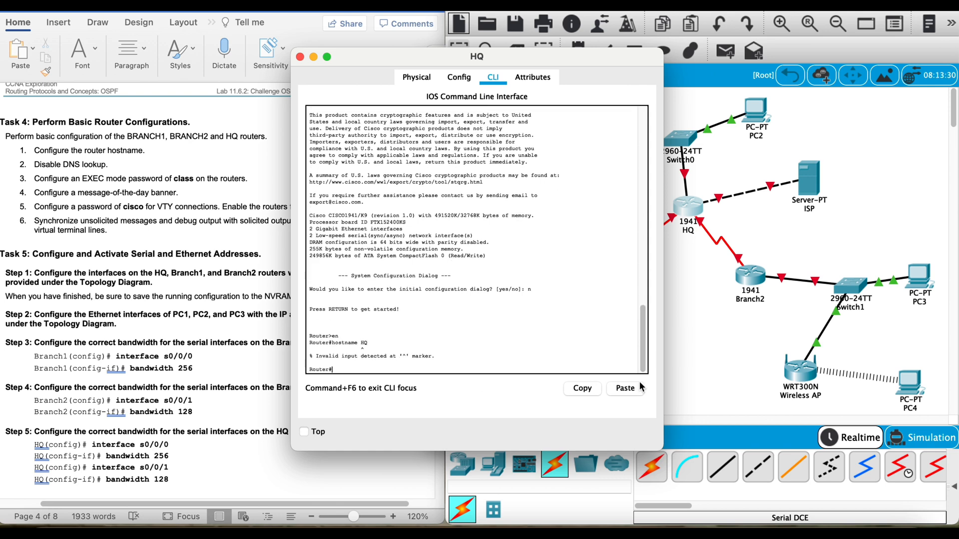
Step: Enter global configuration mode on the HQ router and set its hostname to HQ
type("config t")
key("Return")
type("hostnam")
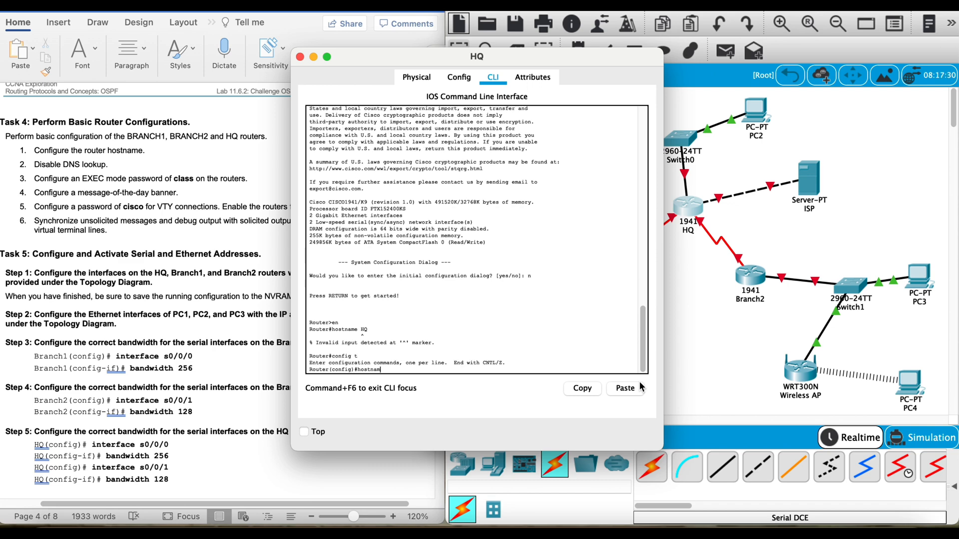
type("e HQ")
key("Return")
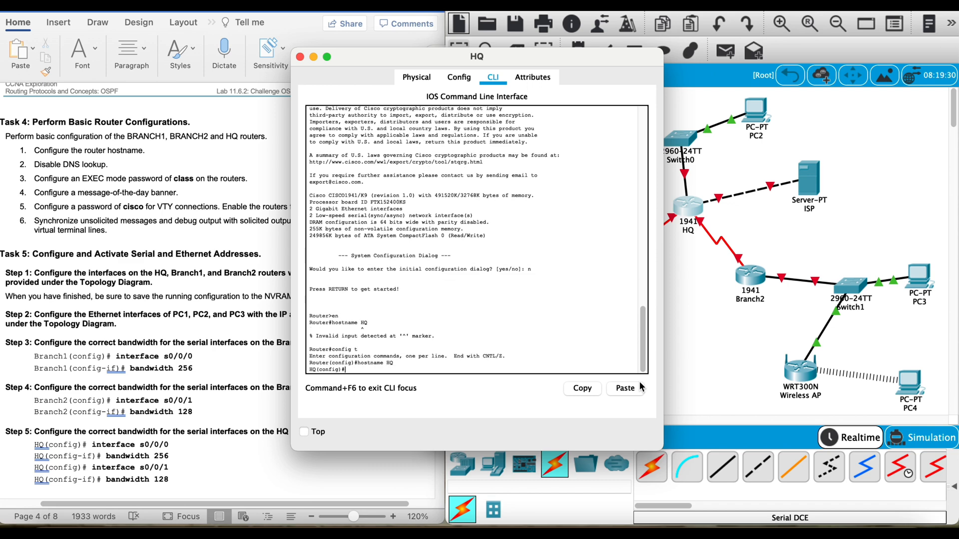
Step: Disable DNS lookup on HQ with no ip domain-lookup and set the lab's enable secret password
type("no ip domain-lookup")
key("Return")
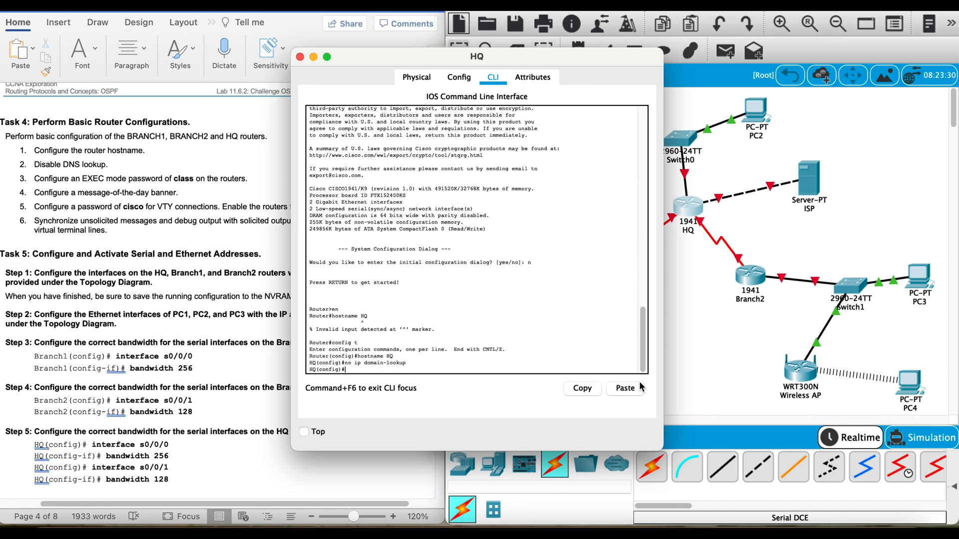
type("enable secret class")
key("Return")
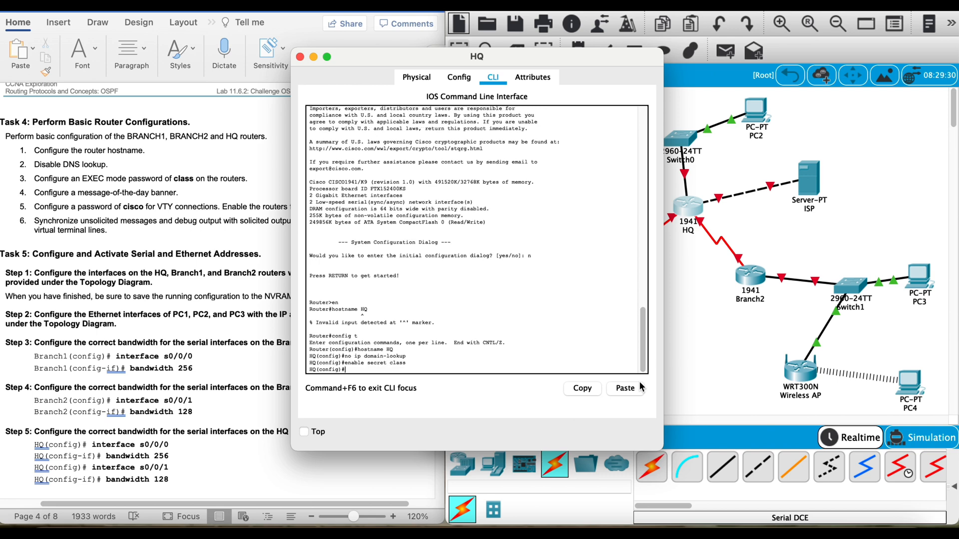
Step: Configure HQ's message-of-the-day banner as #Unauthrorized Access Prohibited!#
type("banner motd #Unauthrorized Access Prohibited!#")
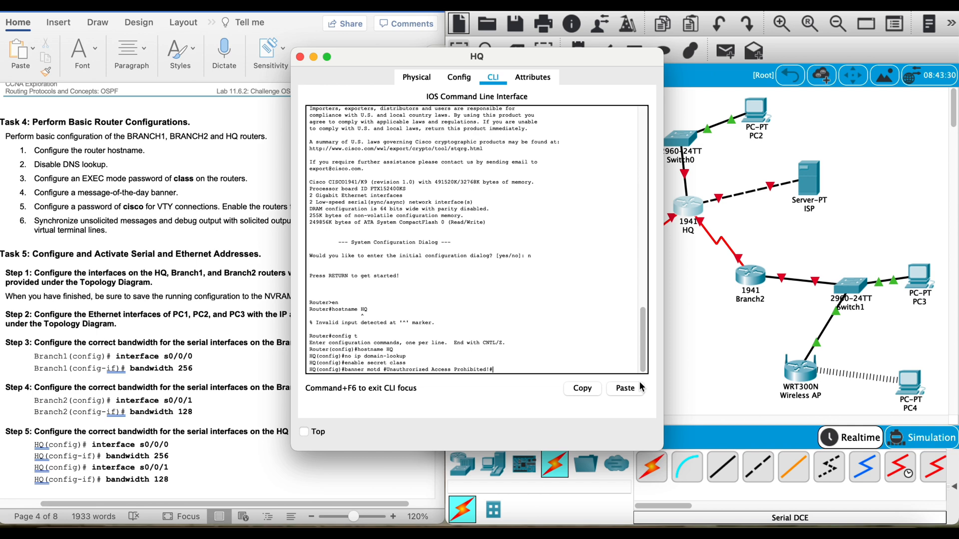
key("Return")
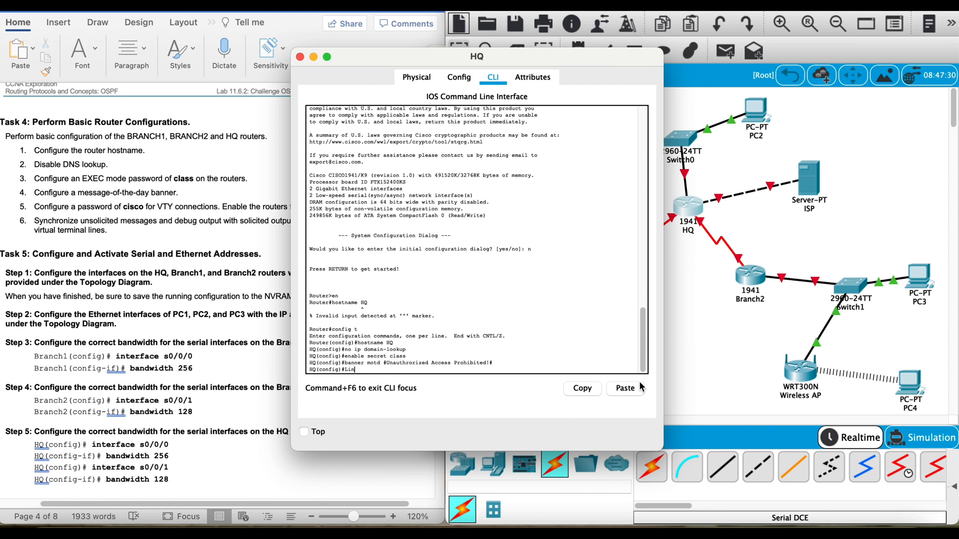
Step: Set the lab's VTY password on HQ's lines vty 0 4 and require login
type("line vty 0 4")
key("Return")
type("password cisco")
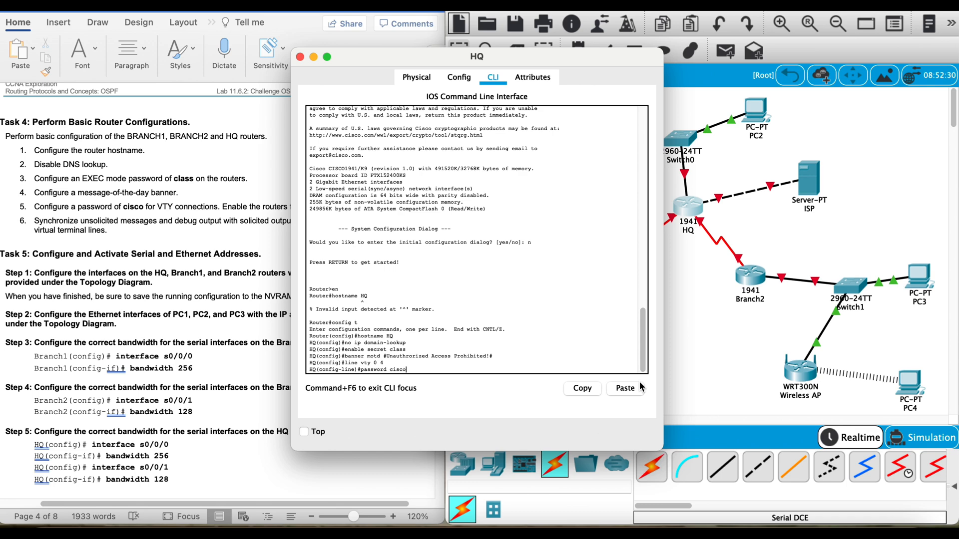
key("Return")
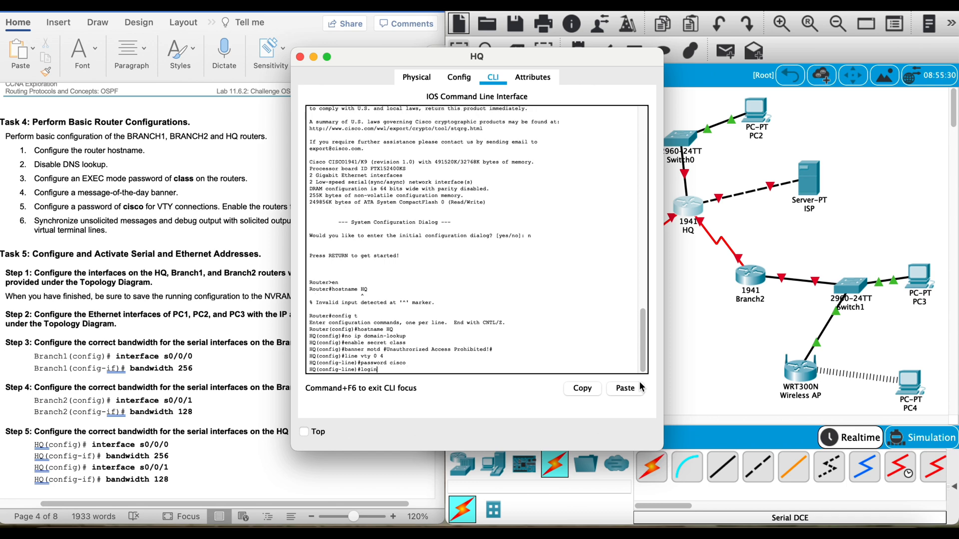
key("Return")
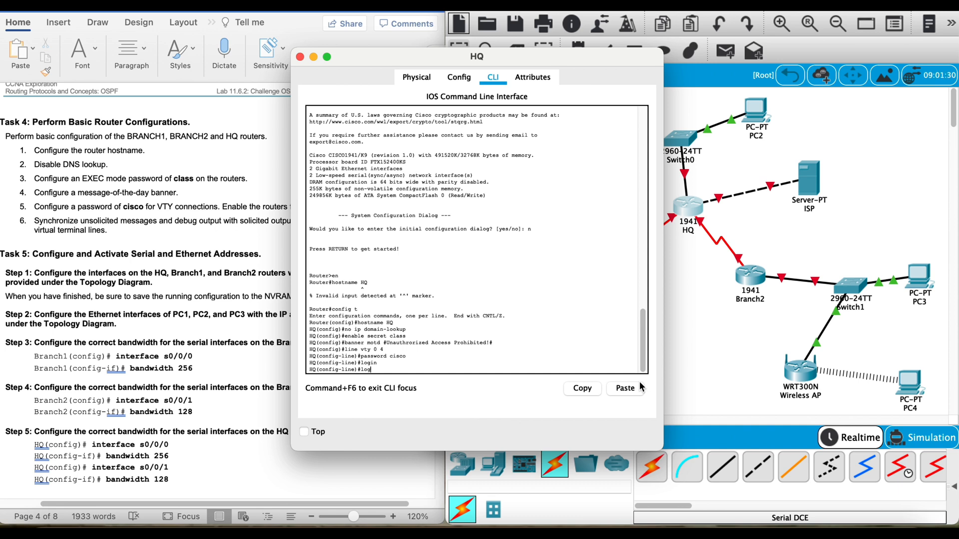
Step: Enable logging synchronous and set exec-timeout 5 0 on HQ's VTY lines
type("logging synchron")
type("ous")
key("Return")
type("exec-ti")
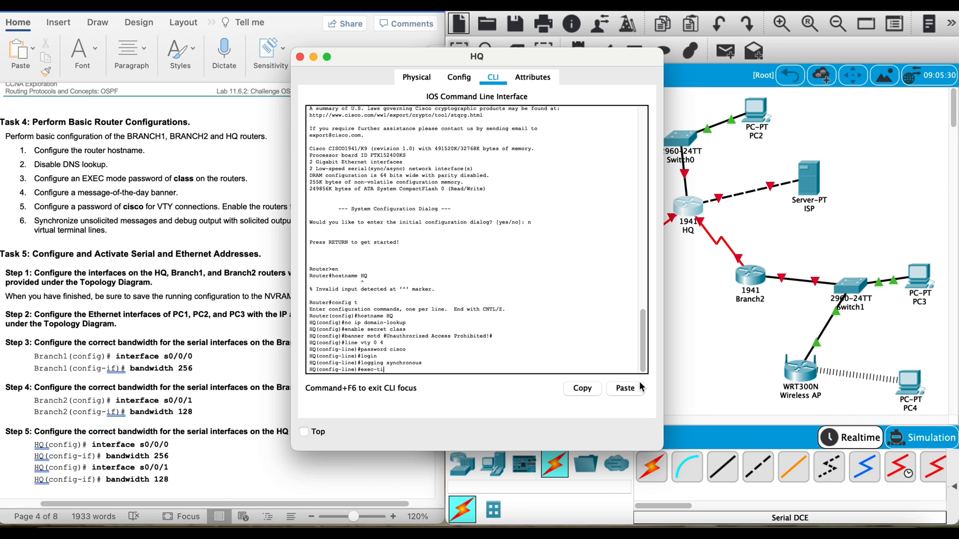
type("meout 5 0")
key("Return")
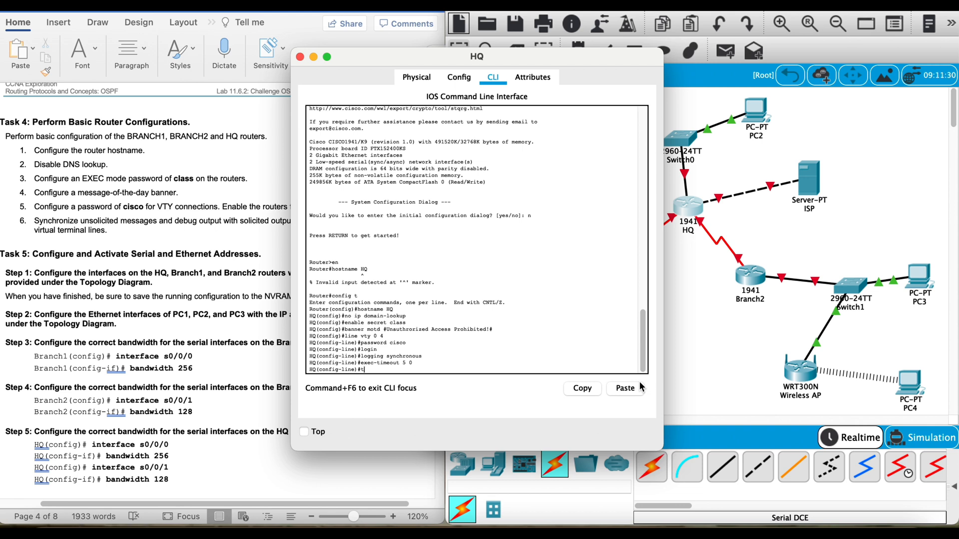
Step: Allow Telnet on HQ's VTY lines with transport input telnet, and exit line configuration
type("transport input telnet")
key("Return")
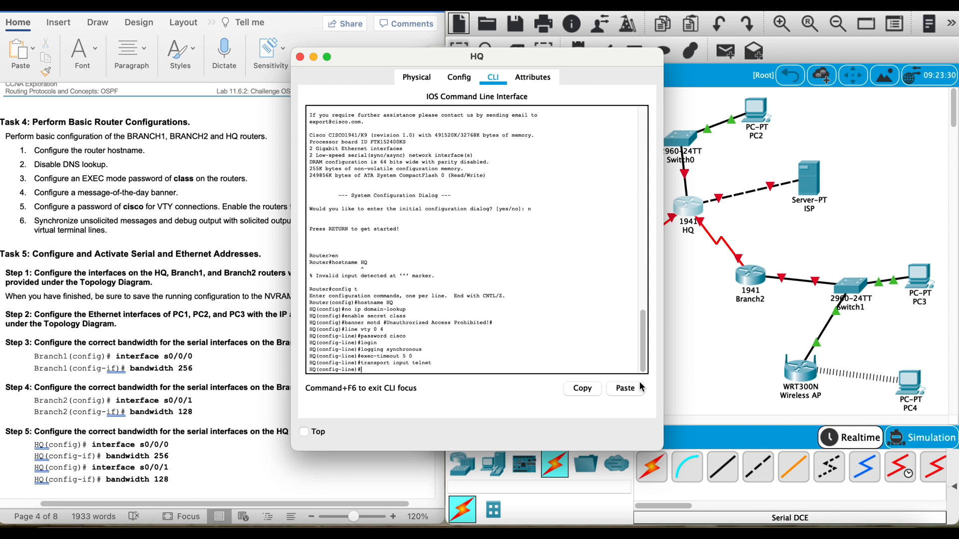
type("exit")
key("Return")
Step: Set the console password on HQ's line con 0 and require login
type("line con")
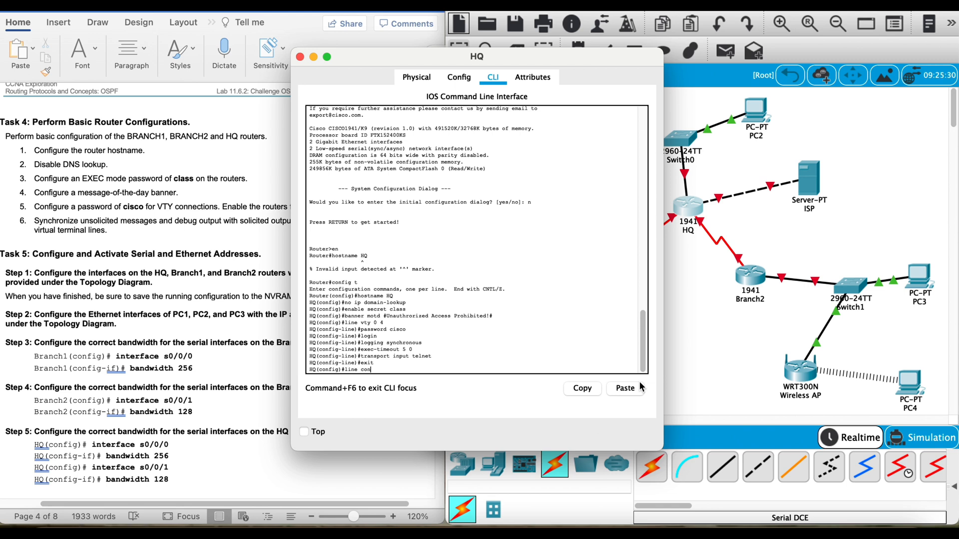
type(" 0")
key("Return")
type("password cisco")
key("Return")
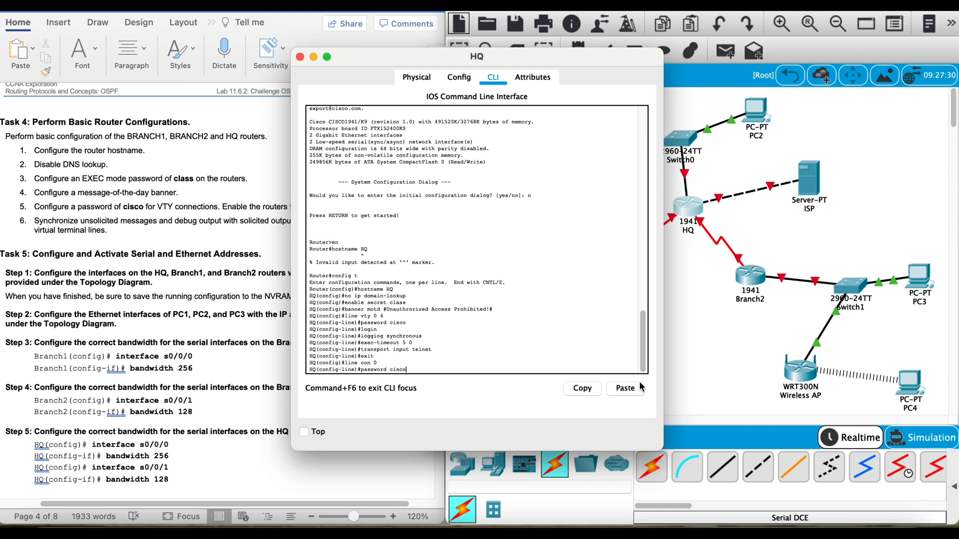
type("login")
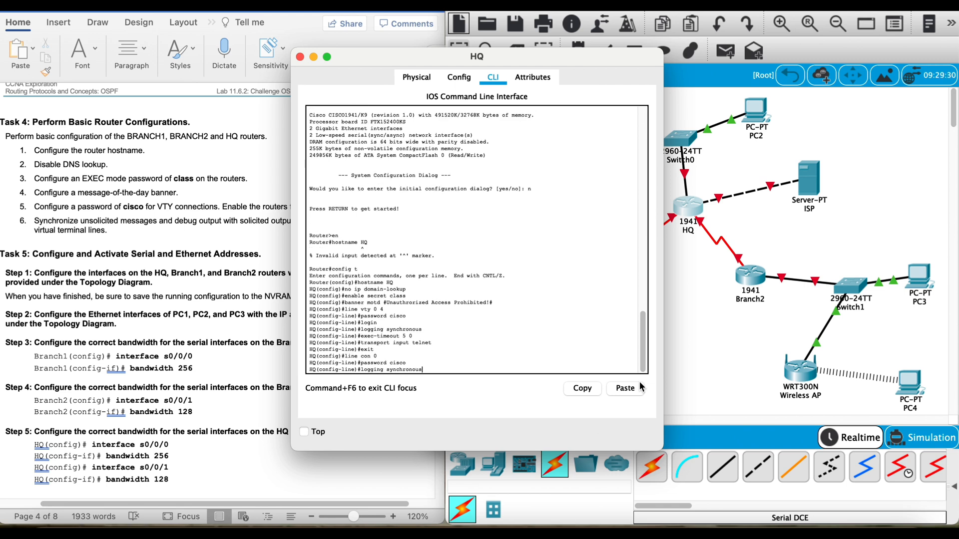
key("Return")
Step: Enable logging synchronous and exec-timeout 5 0 on HQ's console line, and exit line configuration
type("logging synchronous")
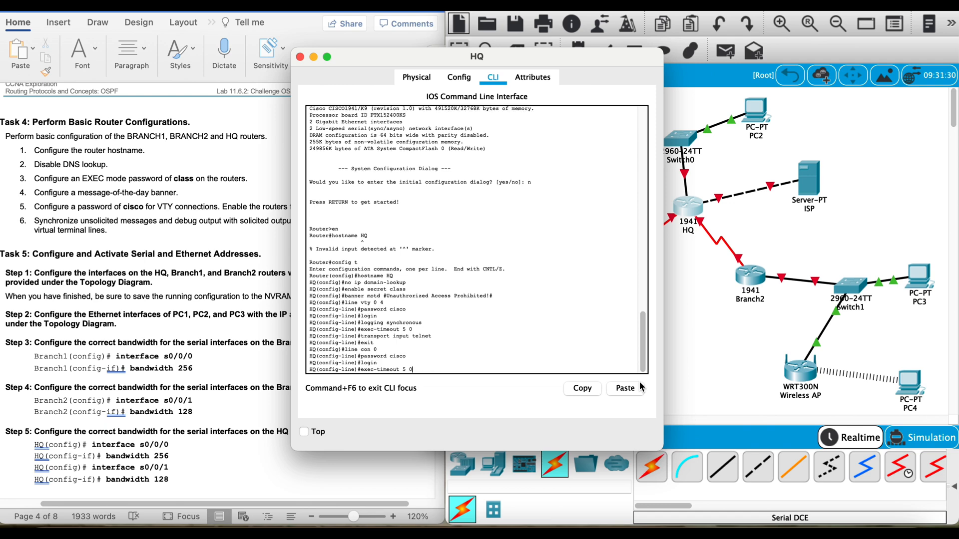
key("Return")
type("exec-timeout 5 0")
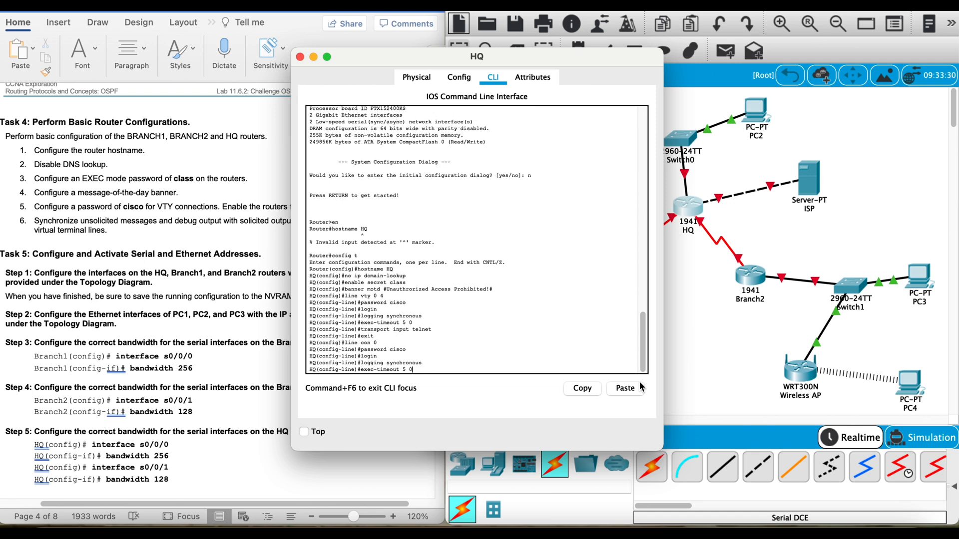
key("Return")
type("exit")
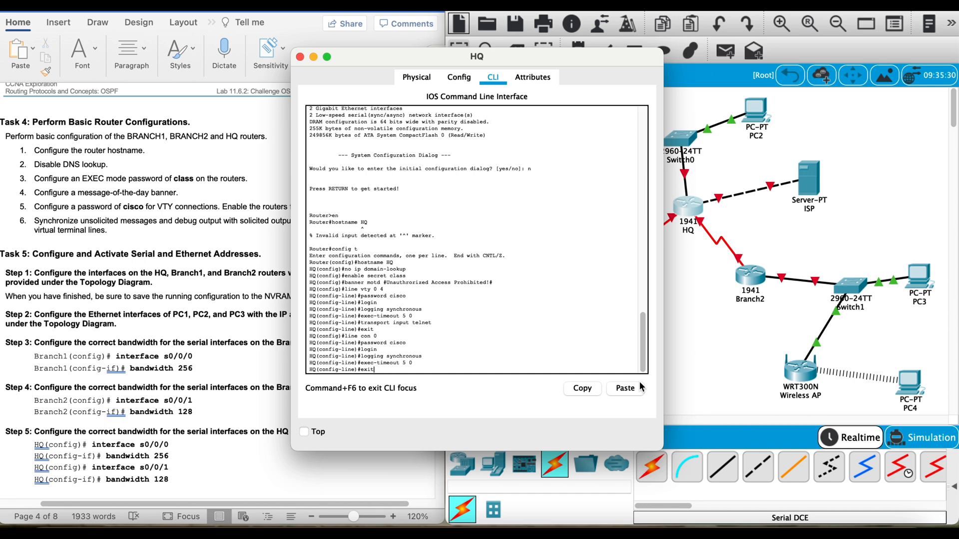
key("Return")
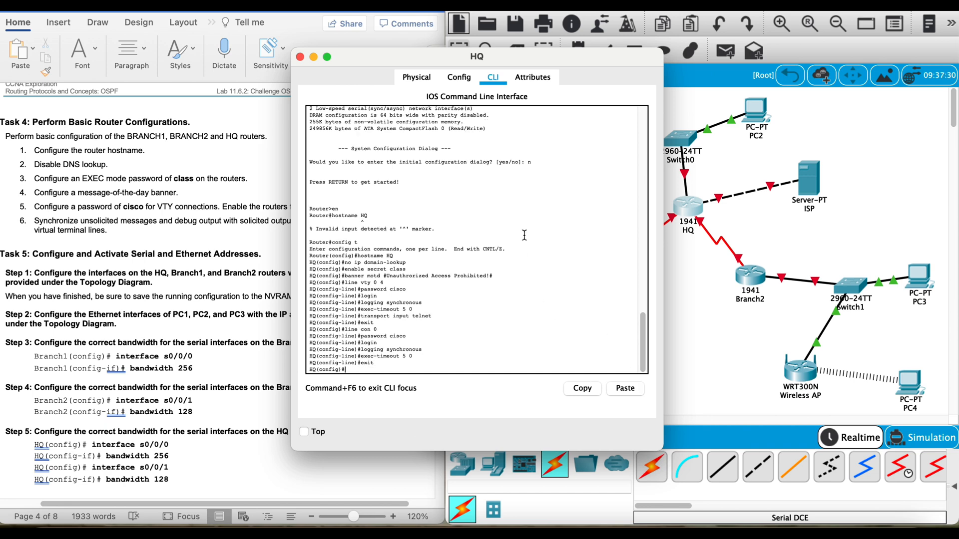
Step: Open the Branch2 router's command line and enter global configuration mode
left_click(797, 227)
left_click(749, 276)
left_click(494, 78)
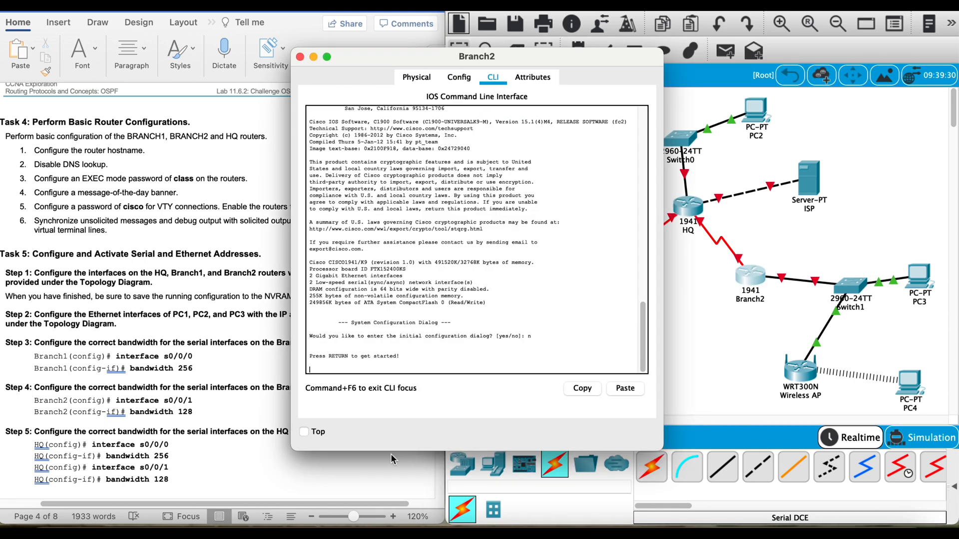
key("Return")
type("en")
key("Return")
type("co")
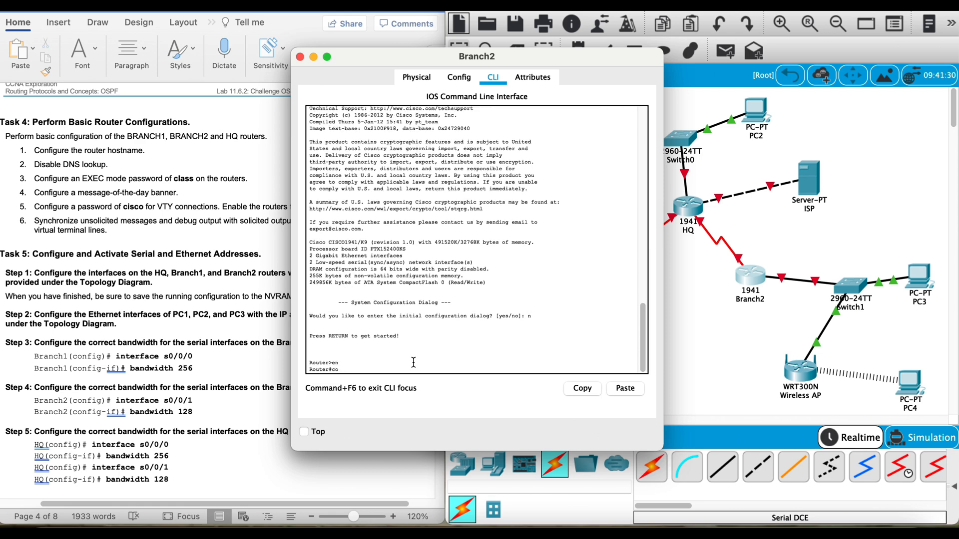
type("nfig t")
key("Return")
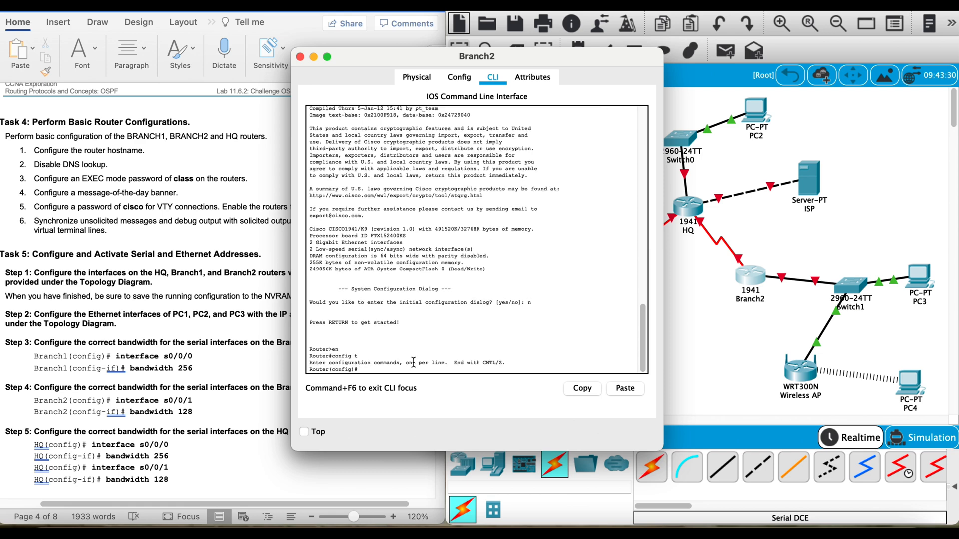
Step: Set the Branch2 router's hostname to Branch2
type("hostname Branch2")
key("Return")
Step: Disable DNS lookup on Branch2 with no ip domain-lookup and set the lab's enable secret password
type("no ip domain-lookup")
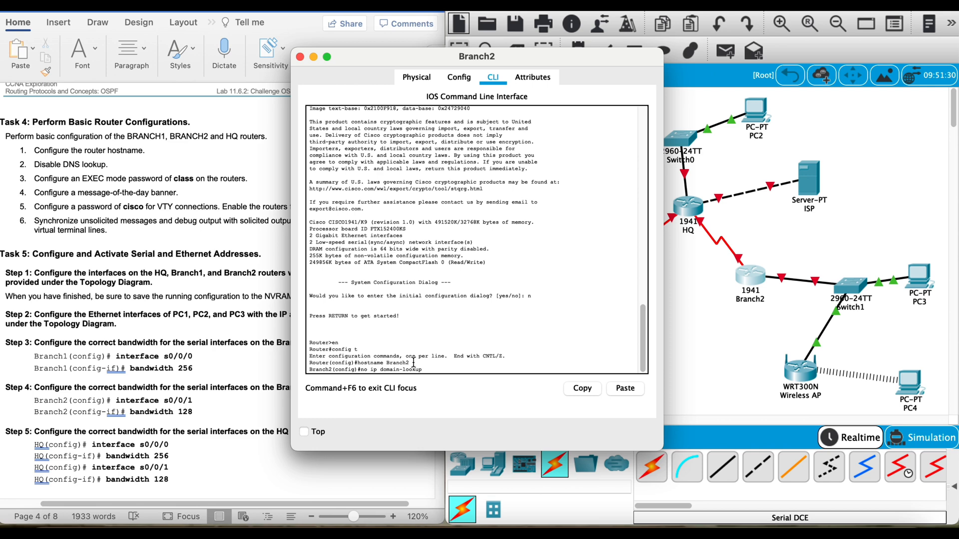
key("Return")
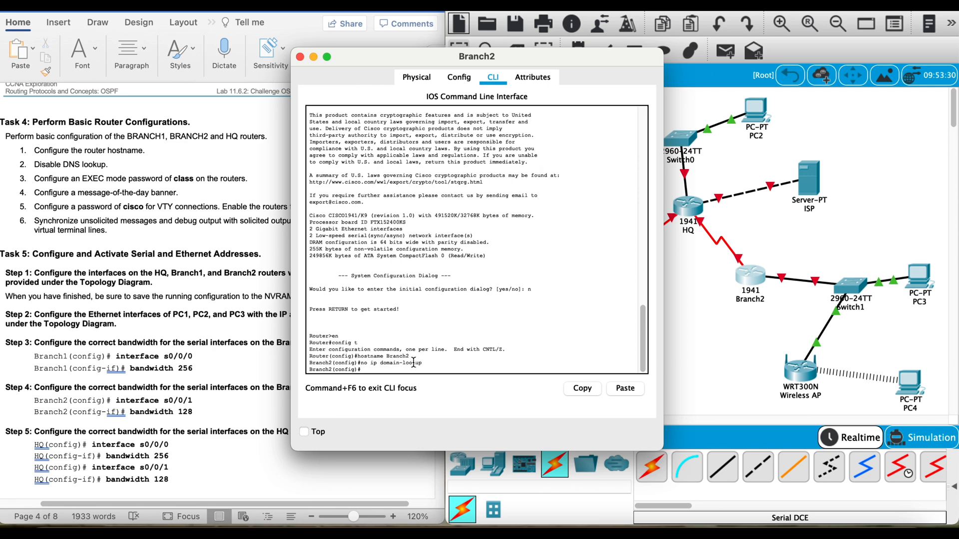
type("enable secret class")
key("Return")
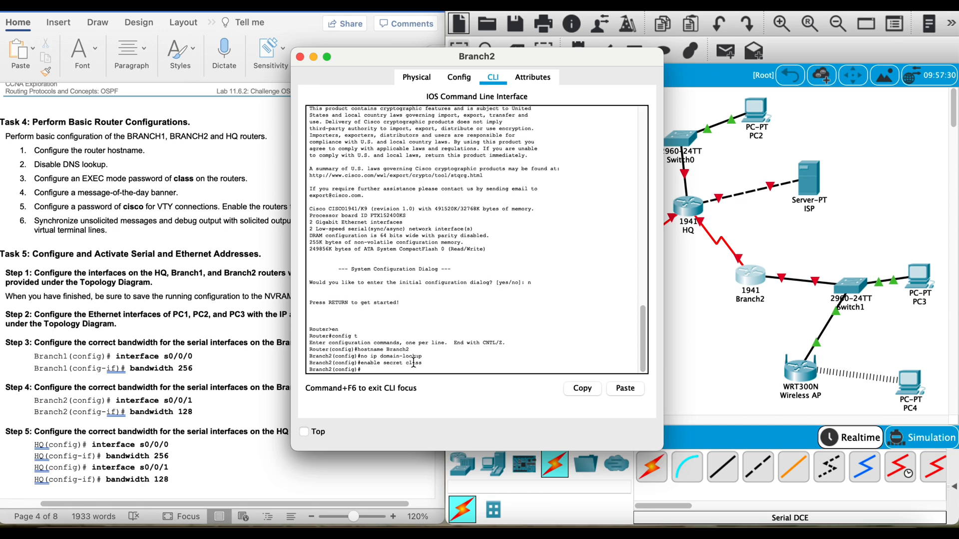
Step: Configure Branch2's message-of-the-day banner as #Unauthorized Access Prohibited!#
type("banner motd #Unauthorized Access Prohibited!#")
key("Return")
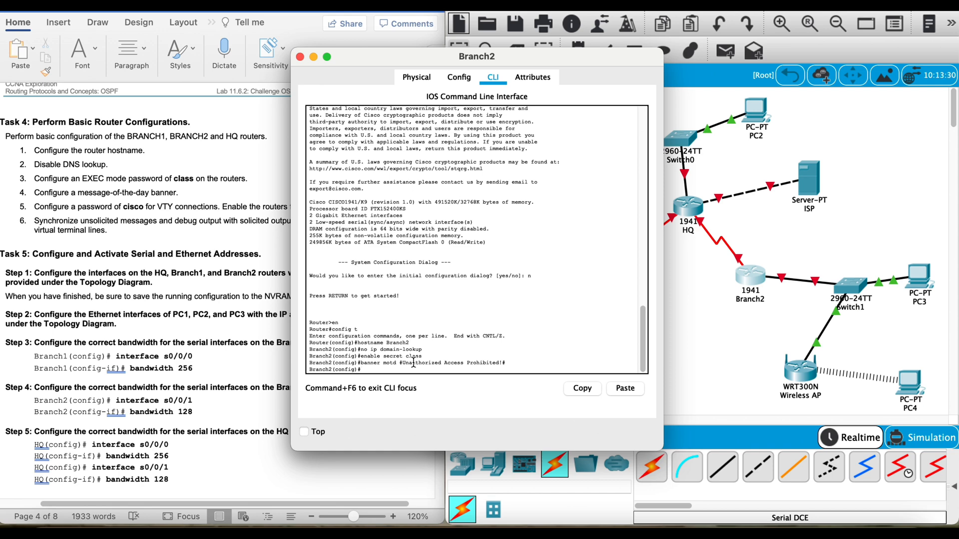
Step: Enter Branch2's line vty 0 4 configuration and set the lab's VTY password
type("line vty 0 4")
key("Return")
type("passwor")
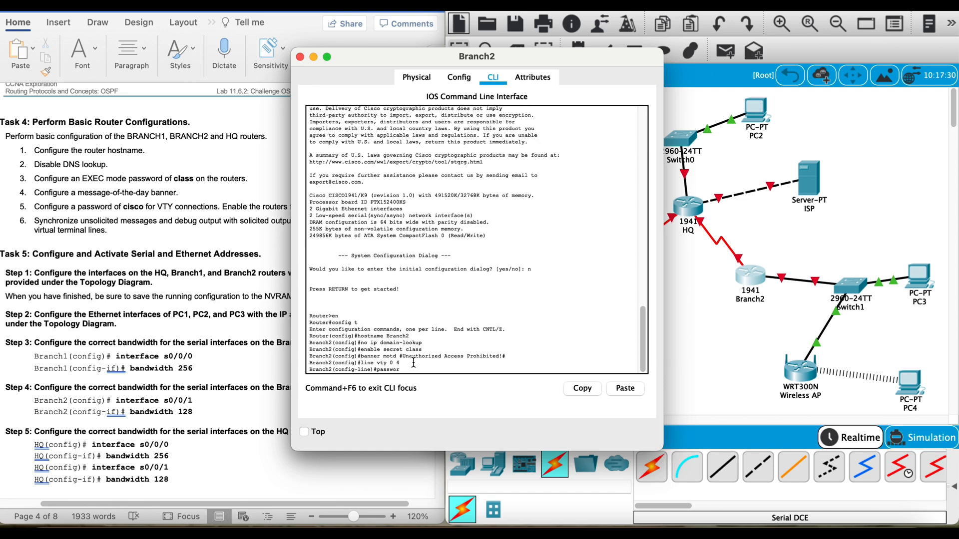
type("d cisco")
key("Return")
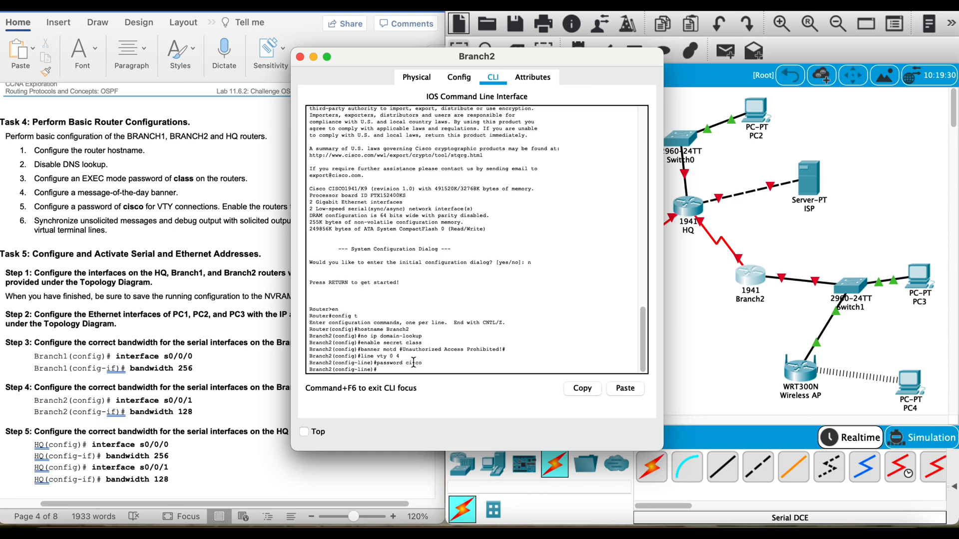
Step: Enable login and synchronous logging on Branch2's VTY lines
type("login")
key("Return")
type("l")
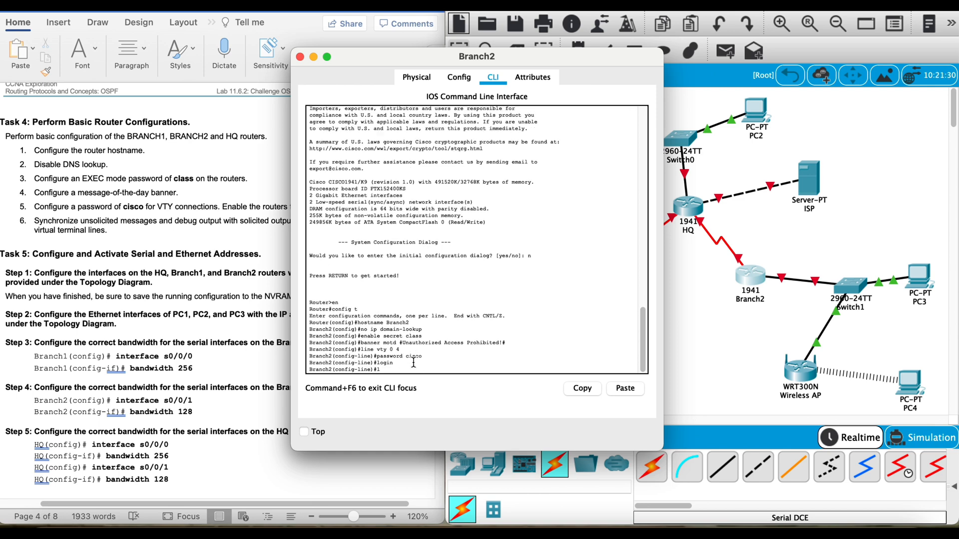
type("ogging synchronous")
key("Return")
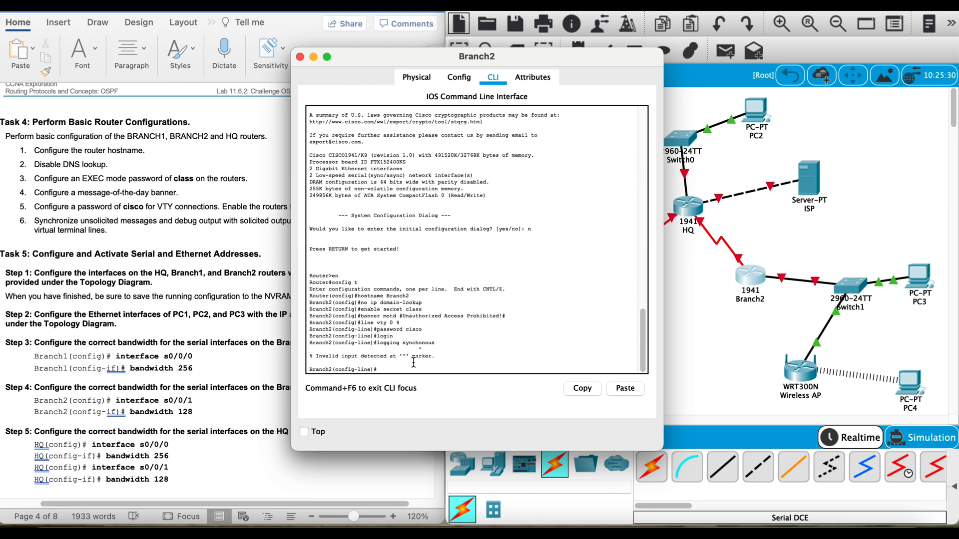
key("Up")
key("BackSpace")
key("BackSpace")
key("BackSpace")
key("BackSpace")
key("BackSpace")
type("ronous")
key("Return")
Step: Set the VTY exec-timeout to 5 0 on Branch2 and allow telnet as the transport input, leaving line configuration
type("exec")
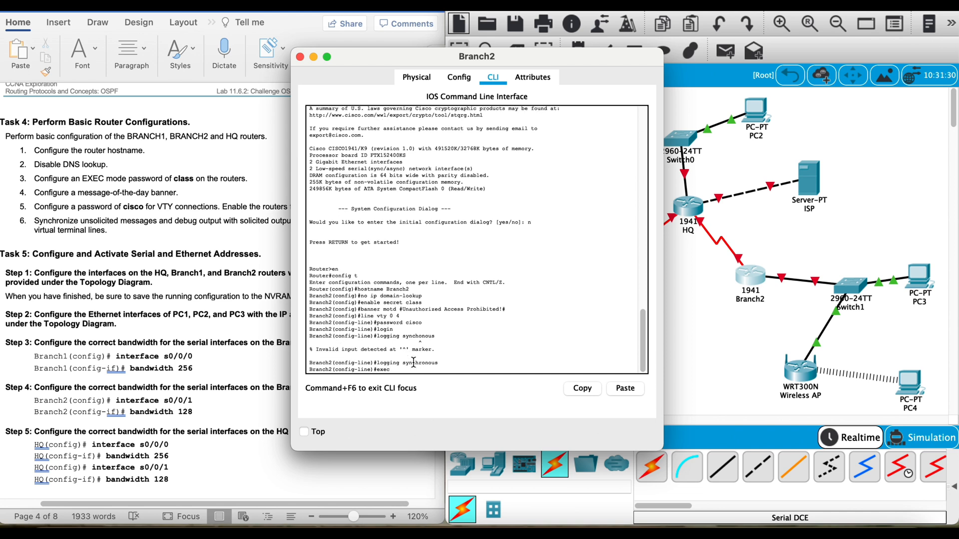
type("-timeout 5 0")
key("Return")
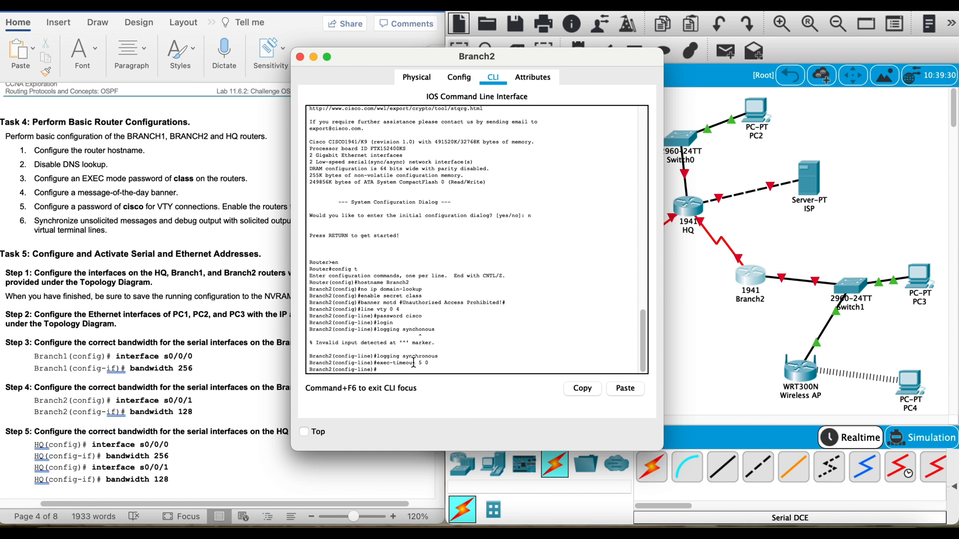
type("transport input telnet")
key("Return")
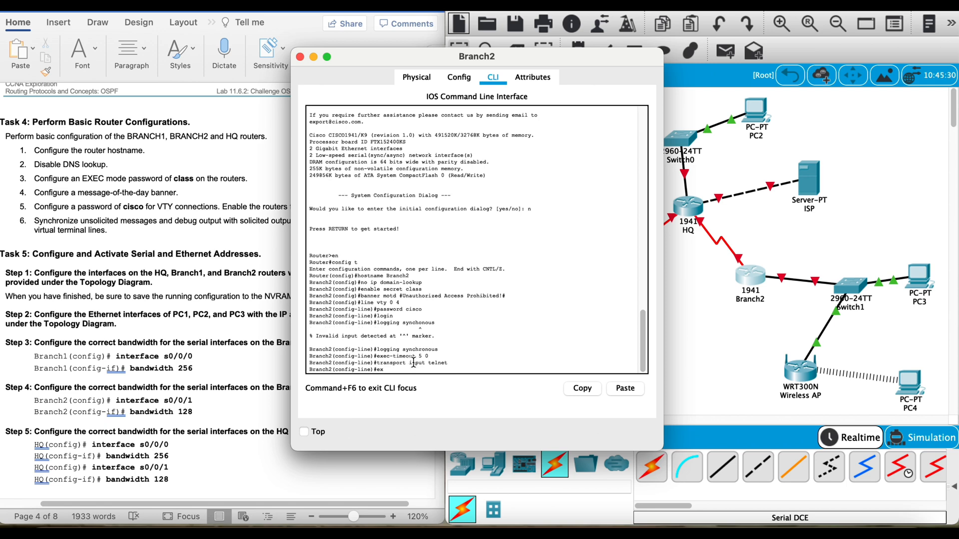
type("exit")
key("Return")
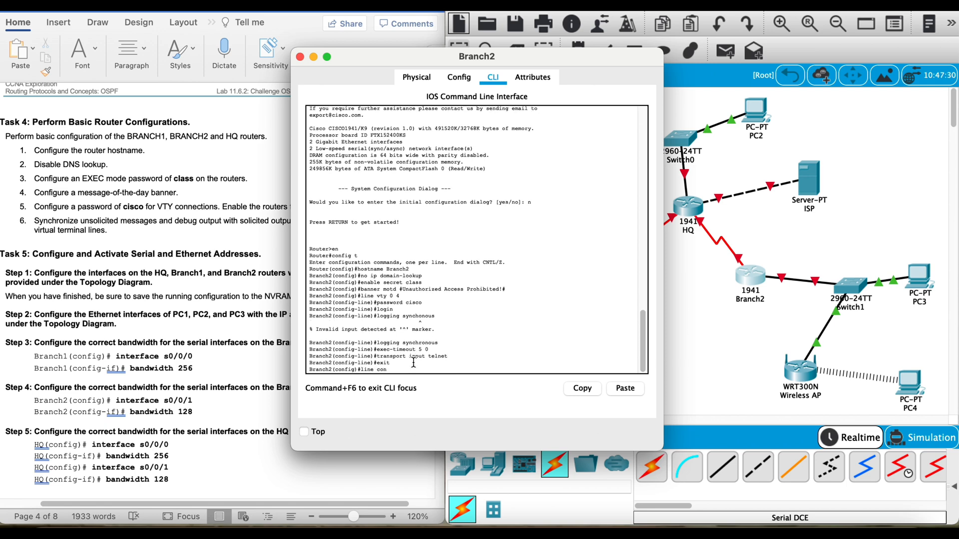
Step: Enter Branch2's line con 0 configuration, set the lab's console password and enable login
type("line con 0")
key("Return")
type("password cisco\\")
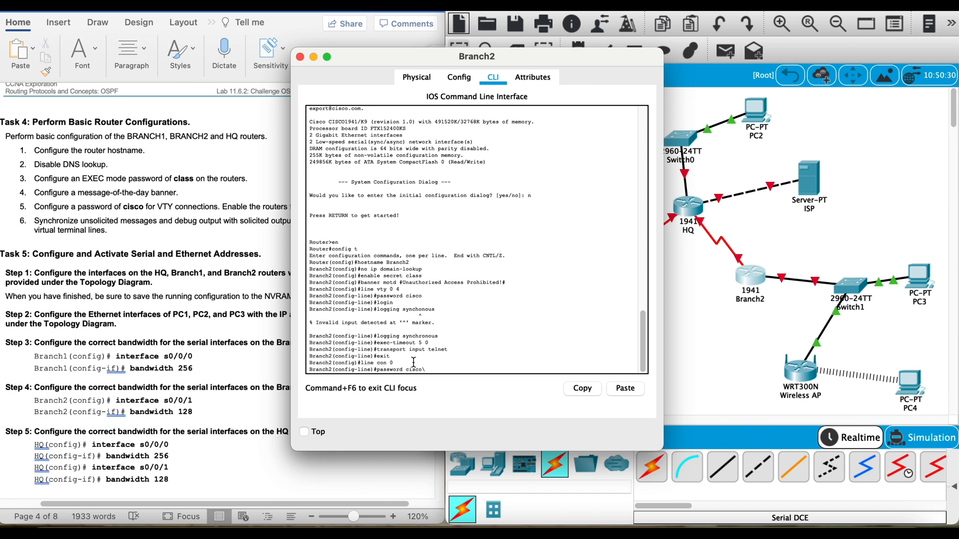
key("Return")
type("logging synchonous")
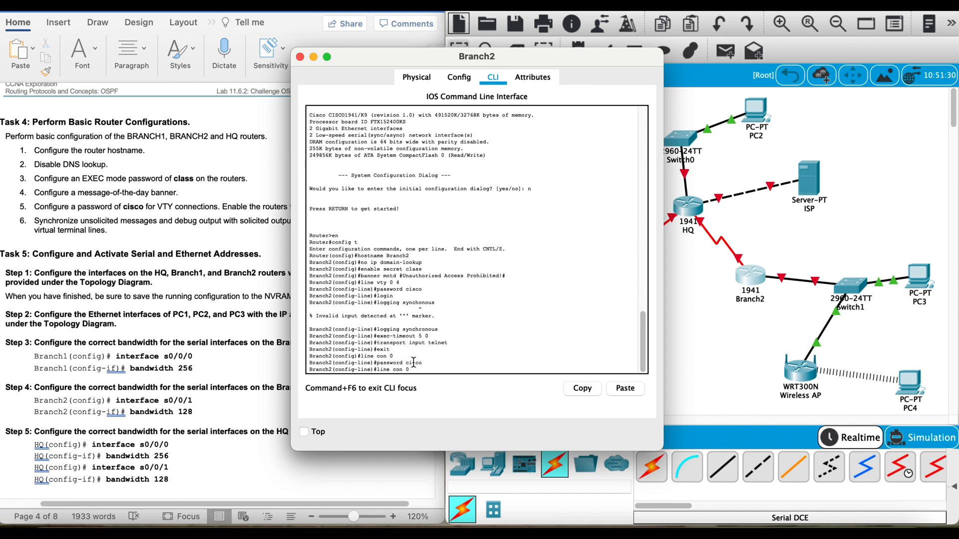
key("BackSpace")
key("BackSpace")
key("BackSpace")
key("BackSpace")
key("BackSpace")
key("BackSpace")
key("BackSpace")
key("BackSpace")
key("BackSpace")
key("BackSpace")
key("BackSpace")
key("BackSpace")
key("BackSpace")
key("BackSpace")
key("BackSpace")
type("in")
key("Return")
Step: Enable synchronous logging and an exec-timeout of 5 0 on Branch2's console line, returning to global configuration mode
type("transport input telnet")
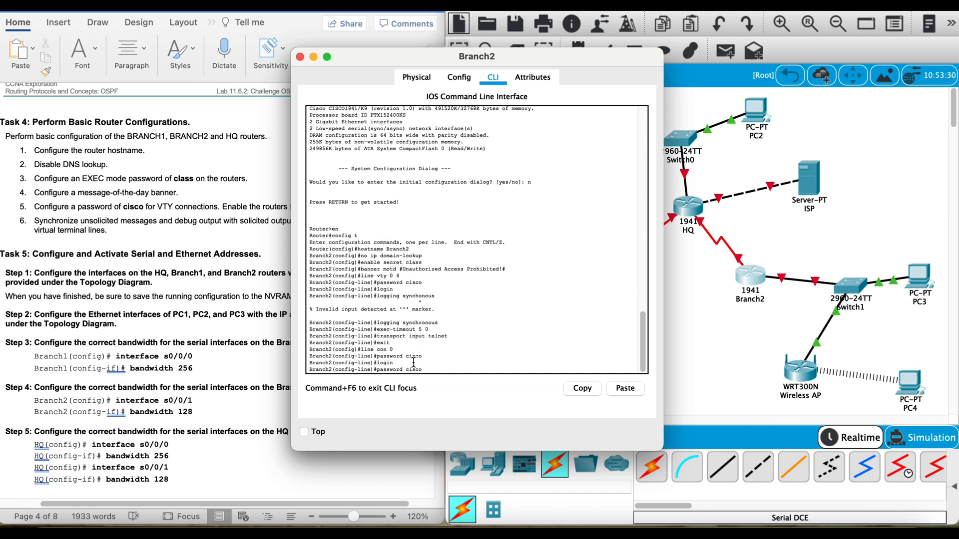
key("BackSpace")
key("BackSpace")
key("BackSpace")
key("BackSpace")
key("BackSpace")
key("BackSpace")
key("BackSpace")
key("BackSpace")
key("BackSpace")
key("BackSpace")
key("BackSpace")
key("BackSpace")
key("BackSpace")
key("BackSpace")
key("BackSpace")
key("BackSpace")
key("BackSpace")
key("BackSpace")
key("BackSpace")
key("BackSpace")
type("logging synchronous")
key("Return")
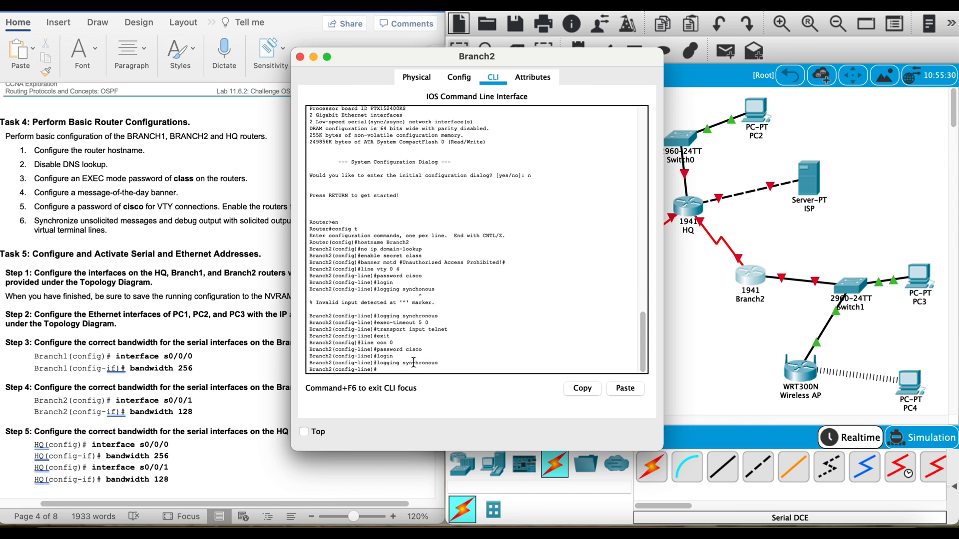
type("exit")
key("Up")
key("Up")
key("Return")
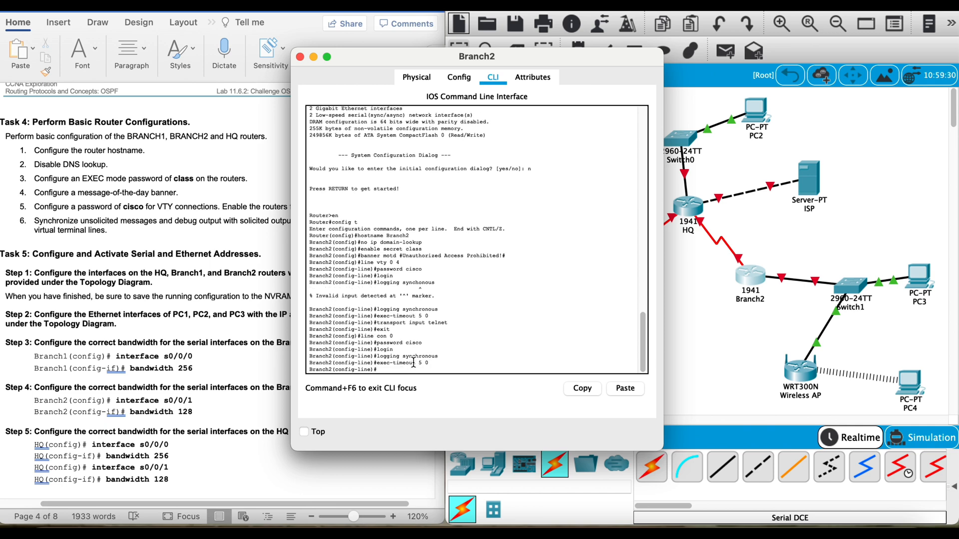
type("exit")
key("Return")
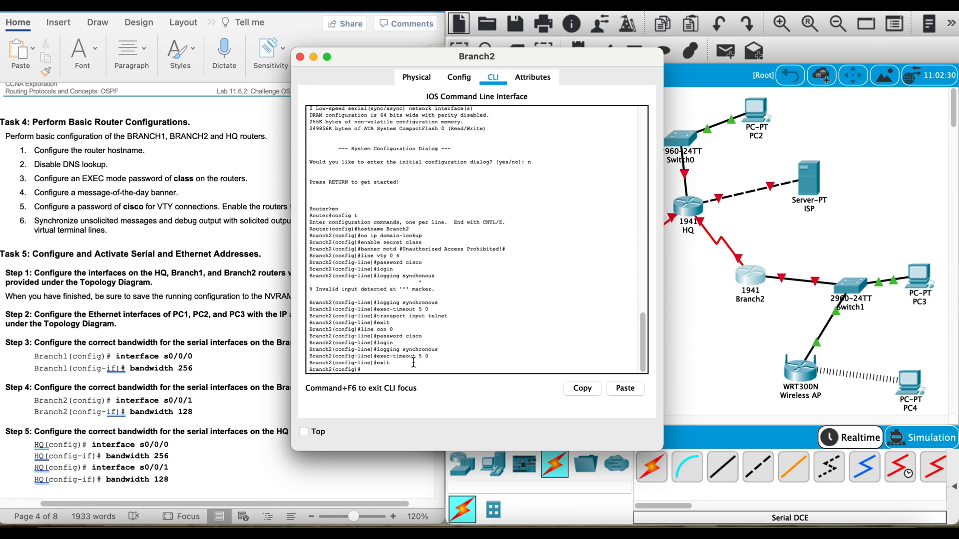
Step: Read the Task 5 interface instructions in the lab document and go back to its Addressing Table for the router addresses
left_click(172, 300)
scroll(178, 301, "down", 5)
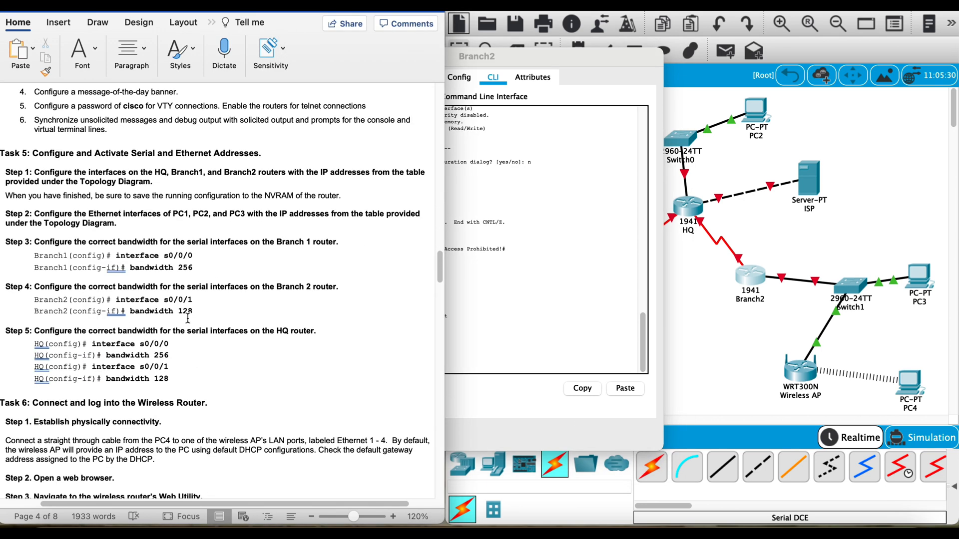
scroll(148, 258, "down", 1)
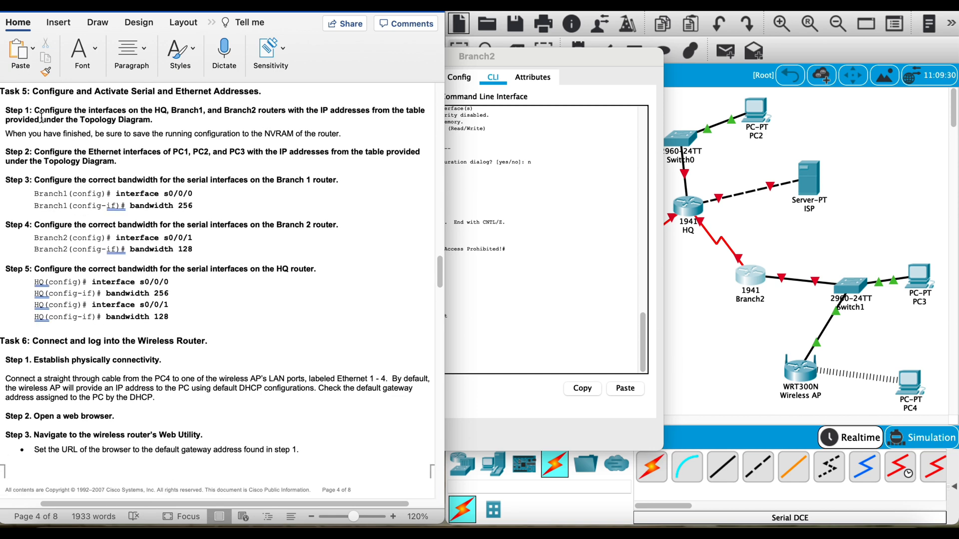
left_click_drag(40, 120, 129, 114)
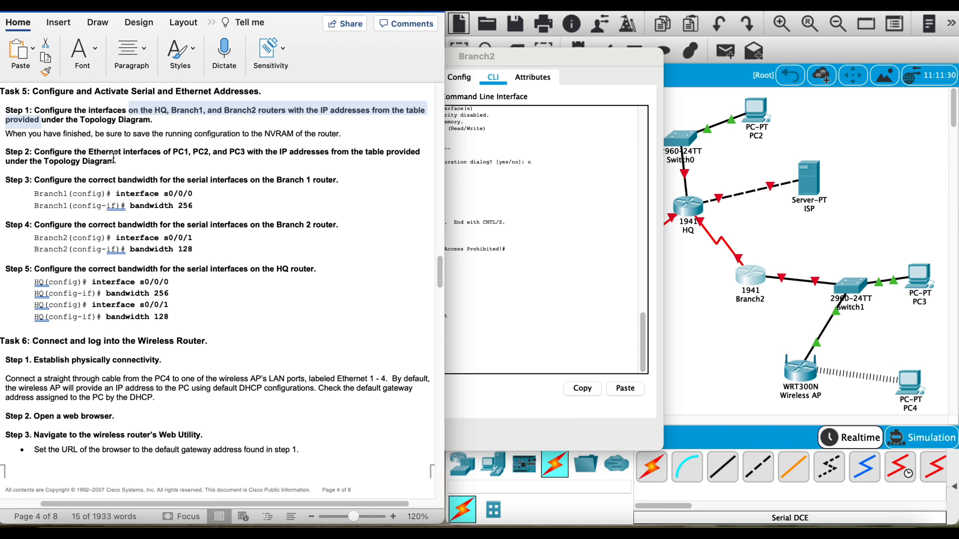
left_click(147, 133)
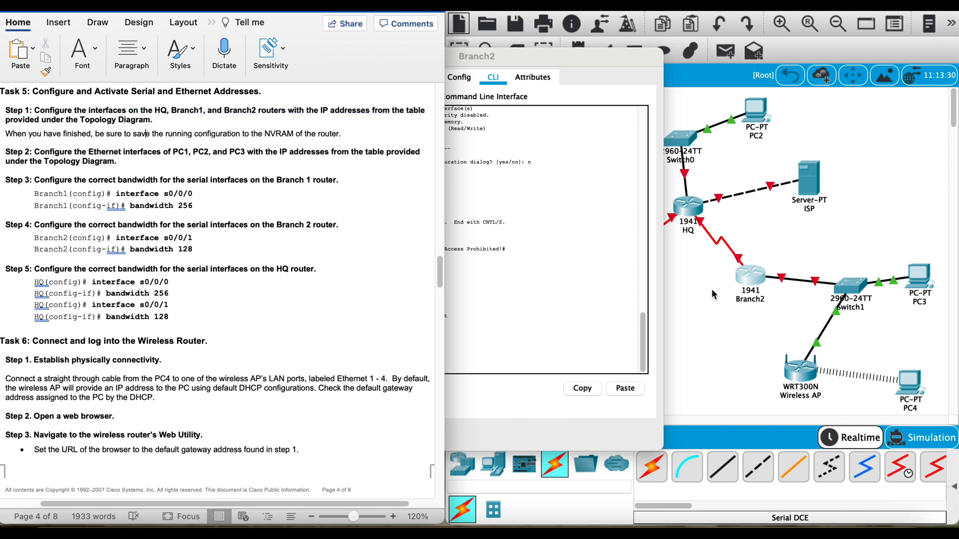
left_click(711, 289)
left_click(618, 280)
scroll(264, 217, "up", 15)
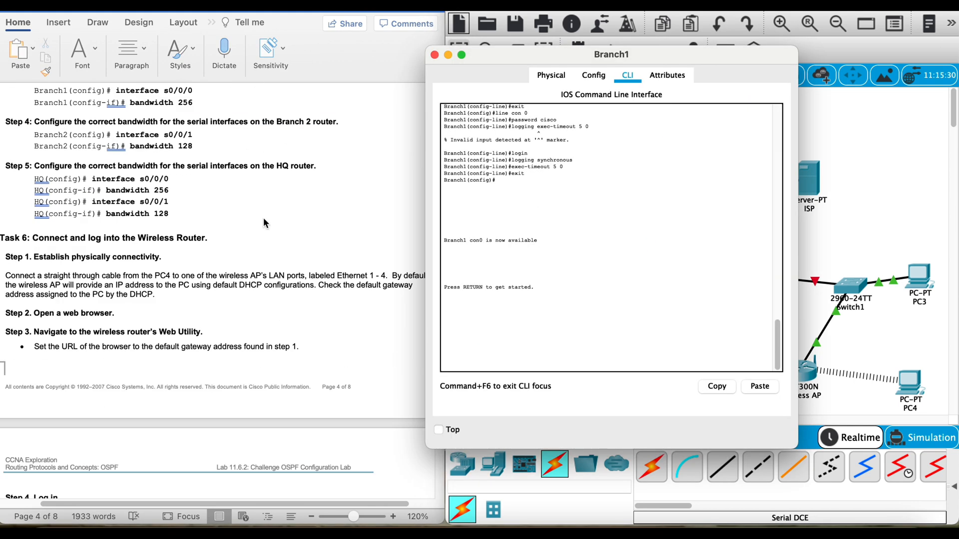
scroll(264, 217, "up", 20)
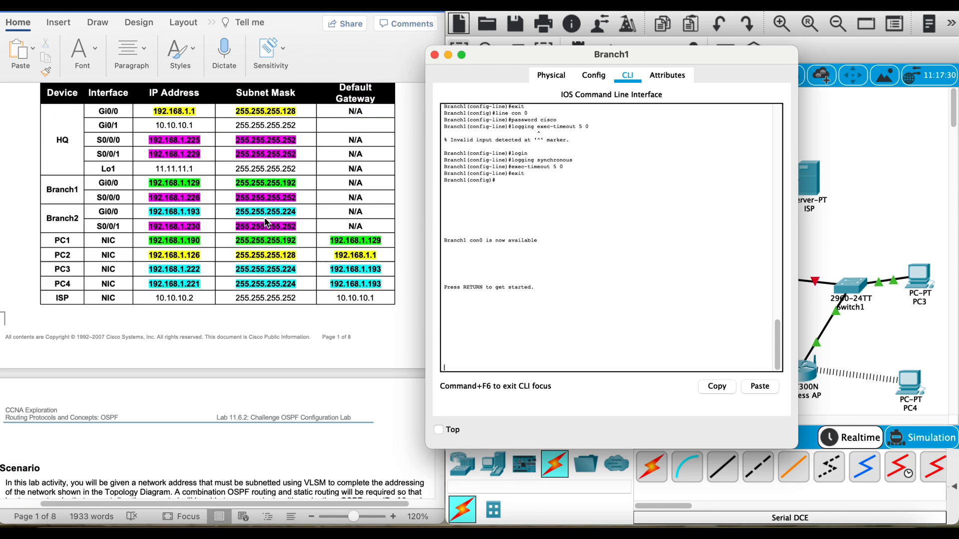
Step: Open the HQ router's command line and assign 192.168.1.1 255.255.255.128 to interface g0/0
left_click(870, 247)
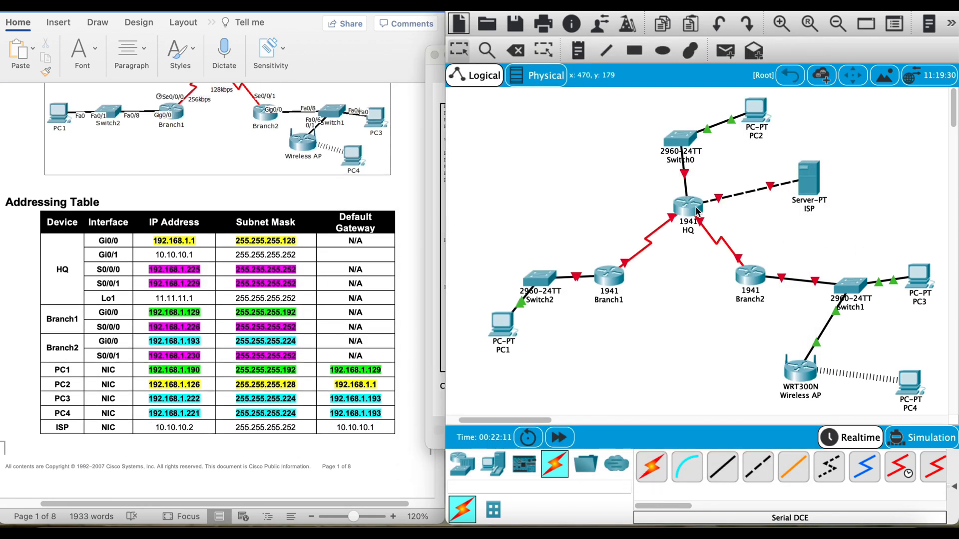
left_click(695, 207)
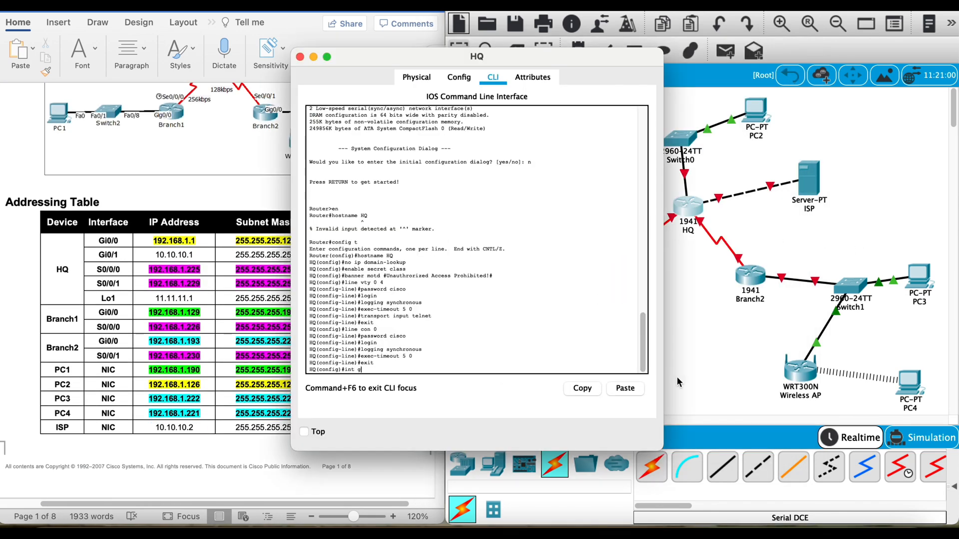
type("int g0/0")
key("Return")
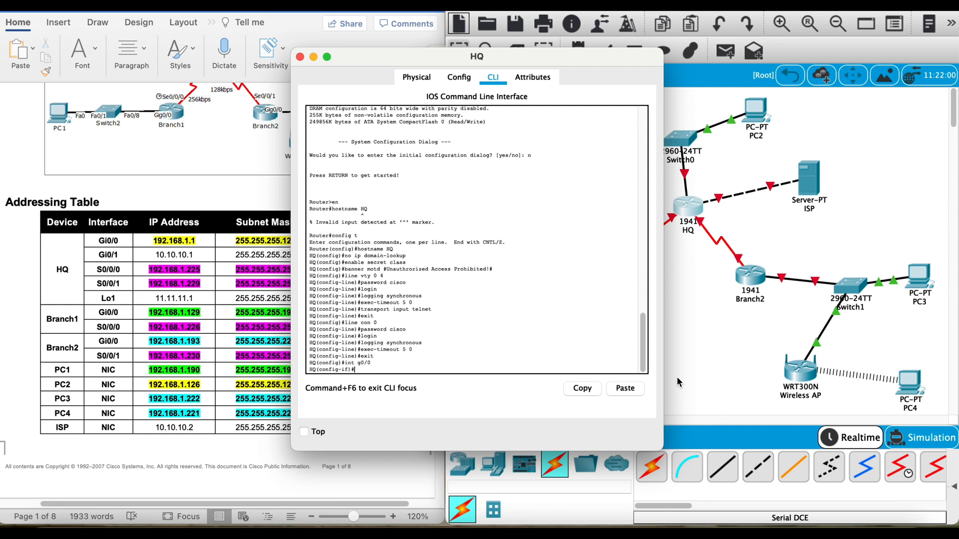
type("ip address 192.168")
left_click_drag(420, 56, 464, 52)
type(".1.1 255.255")
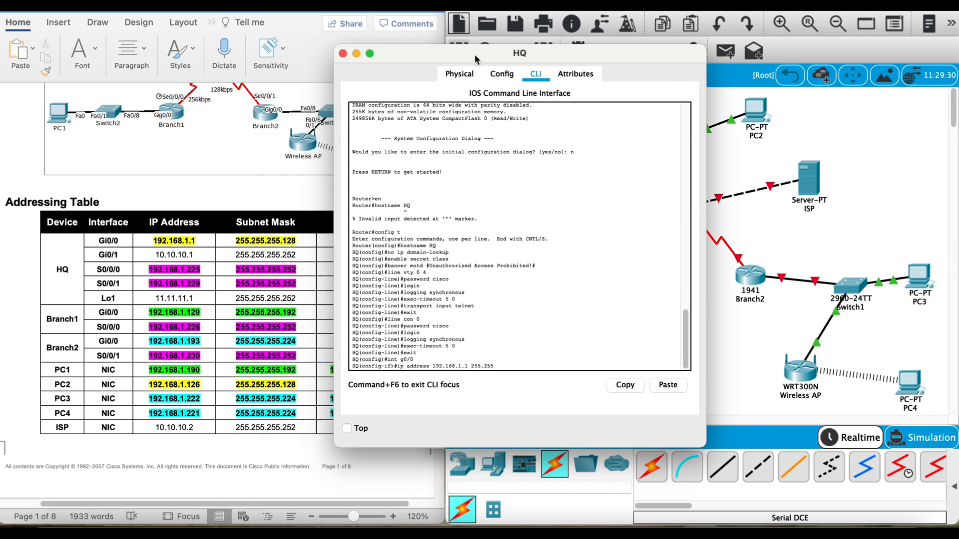
type(".255.128")
key("Return")
Step: Activate HQ's g0/0 interface with no shut and exit to global configuration mode
type("no shut")
key("Return")
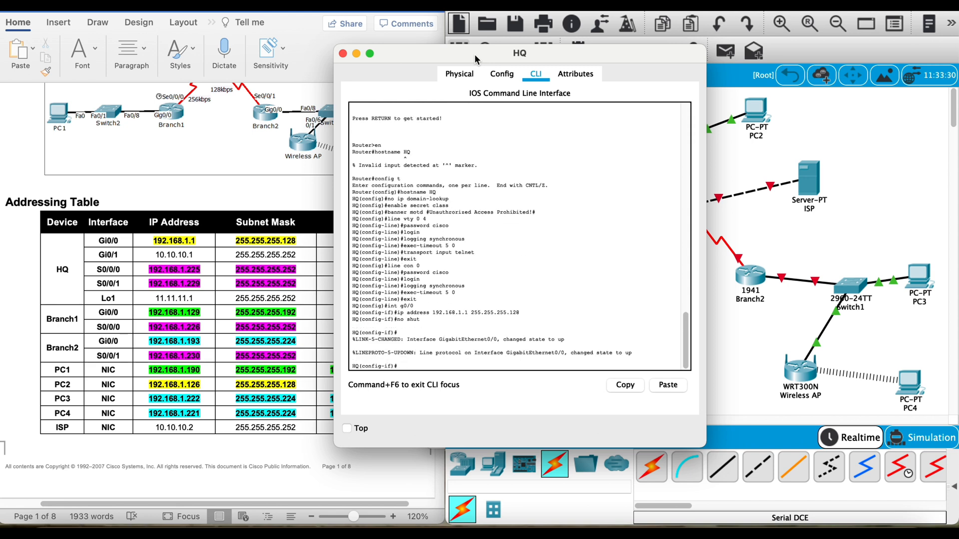
type("exit")
key("Return")
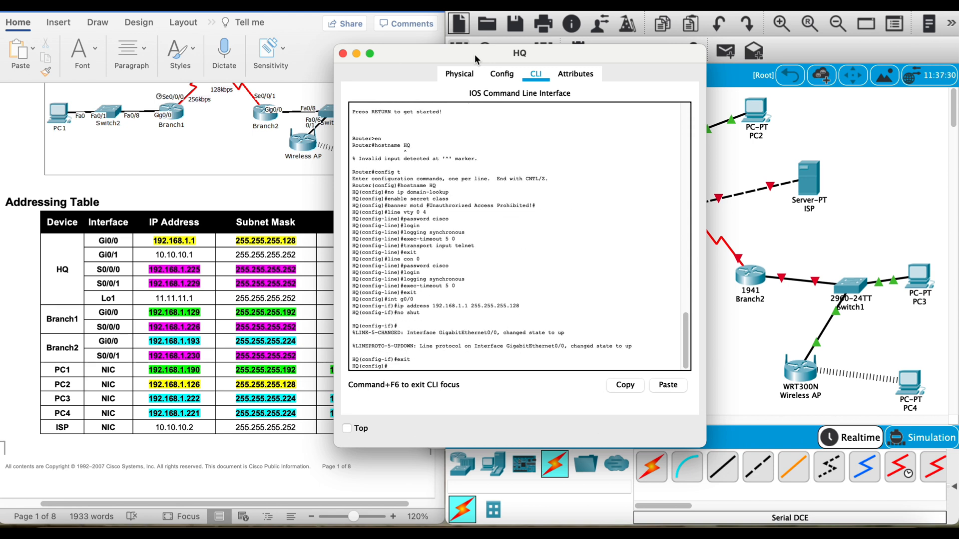
Step: Assign IP address 10.10.10.1 with mask 255.255.255.252 to HQ's g0/1 interface
type("int g0/1")
key("Return")
type("ip add")
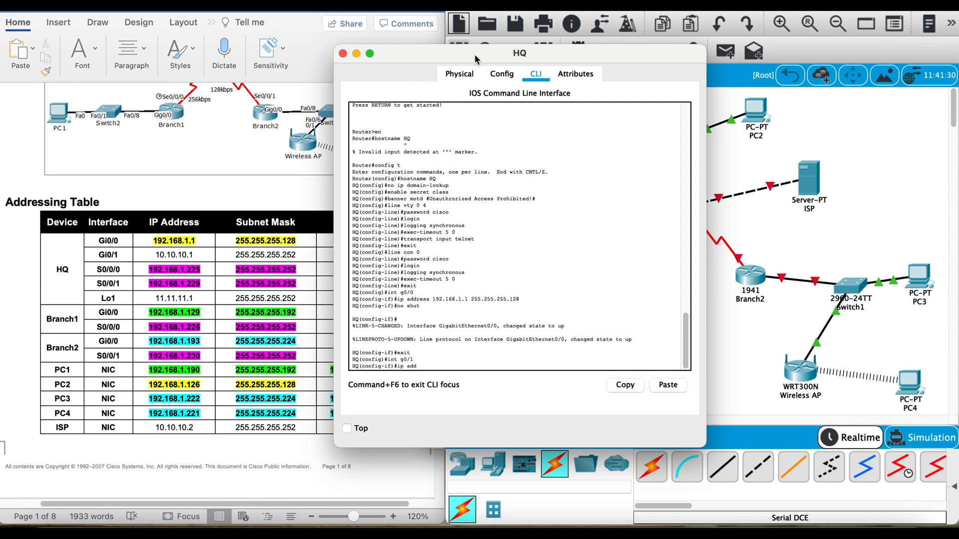
type("ress 10.10.10.1 255.255.255.252")
key("Return")
Step: Activate HQ's g0/1 interface with no shut and exit to global configuration mode
type("nfig-if)#n")
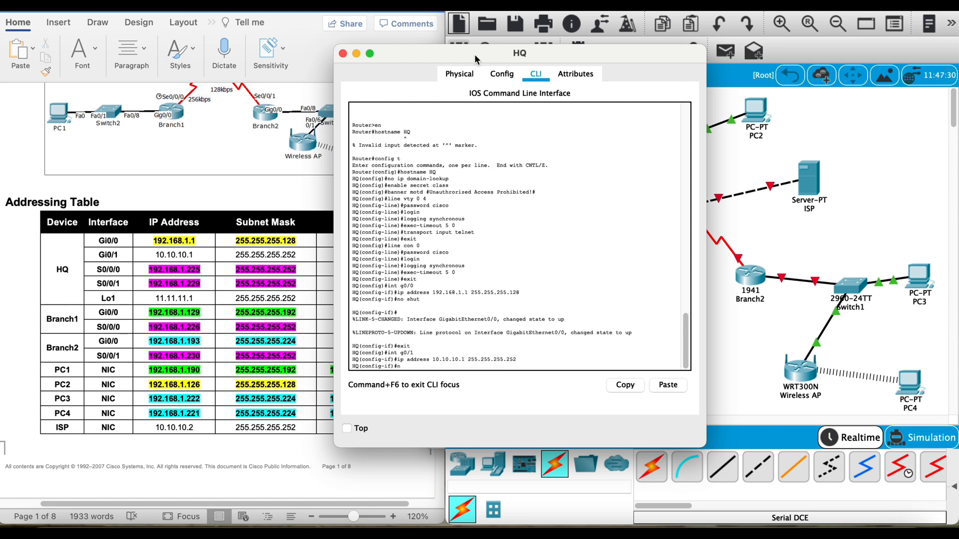
type("o shut")
key("Return")
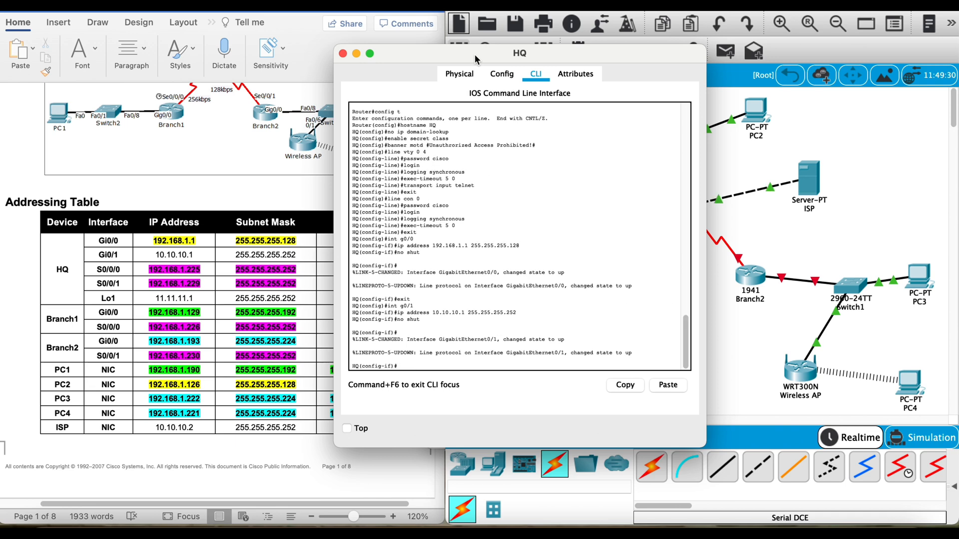
type("exit")
key("Return")
Step: Assign IP address 192.168.1.225 with mask 255.255.255.252 to HQ's s0/0/0 interface
type("int s0/0/0")
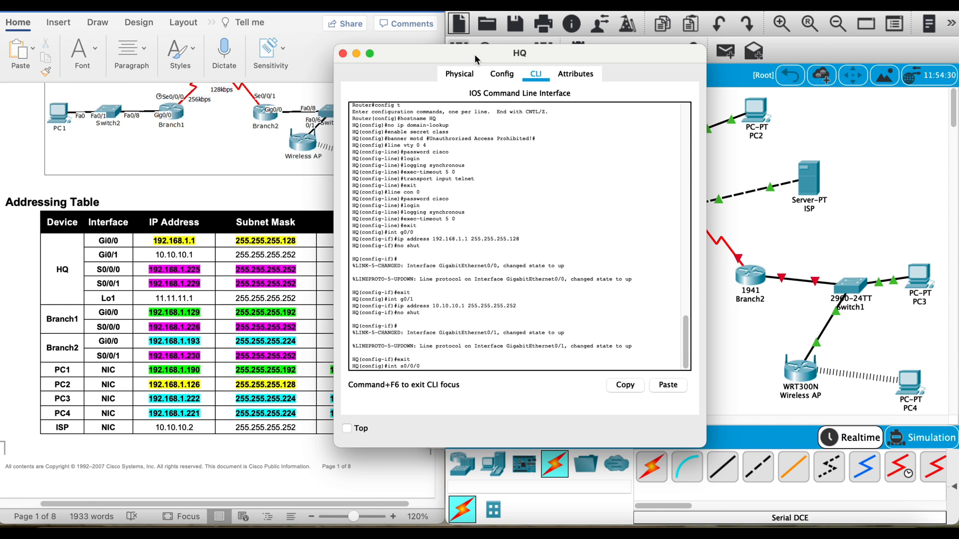
key("Return")
type("ip ad")
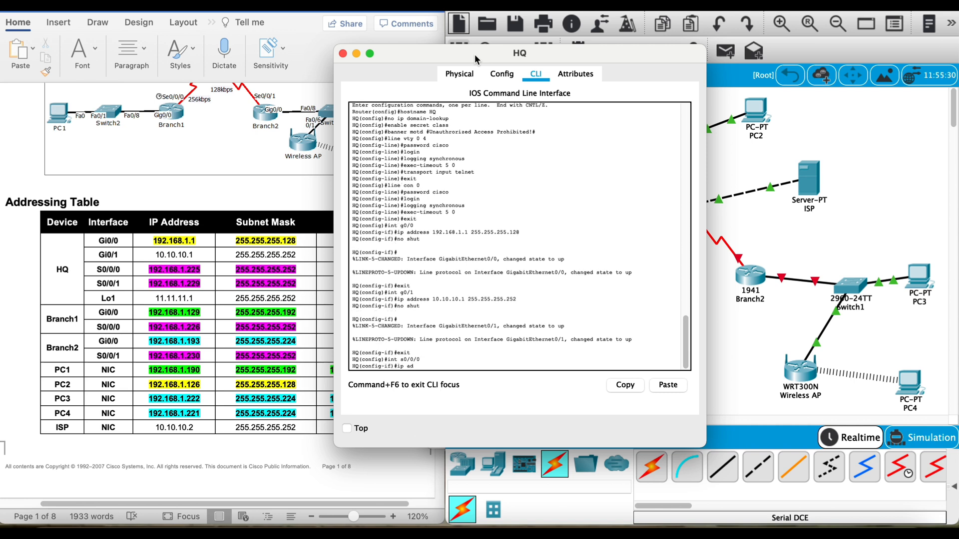
type("dress 192.168.1.225 255.255.255.252")
key("Return")
Step: Activate HQ's s0/0/0 interface with no shut and exit to global configuration mode
type("no sh")
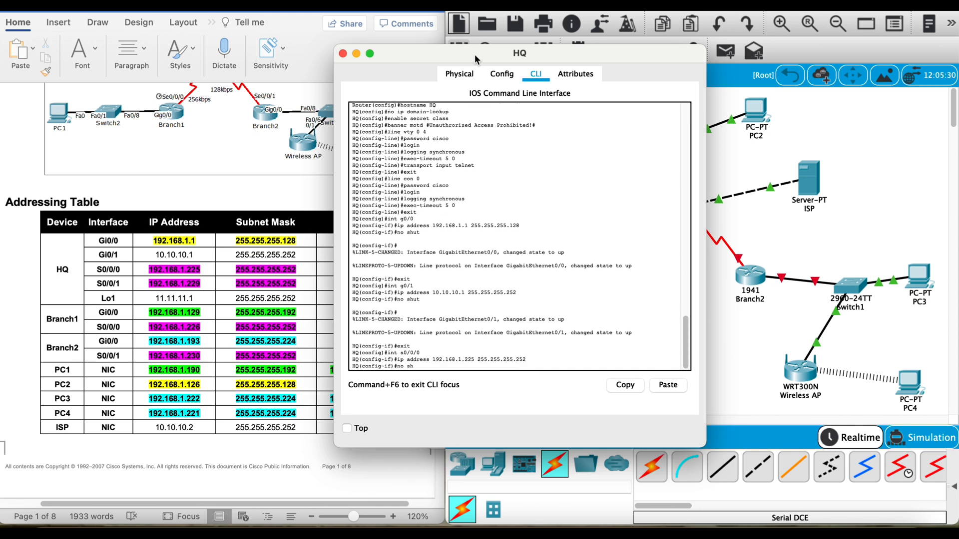
type("ut")
key("Return")
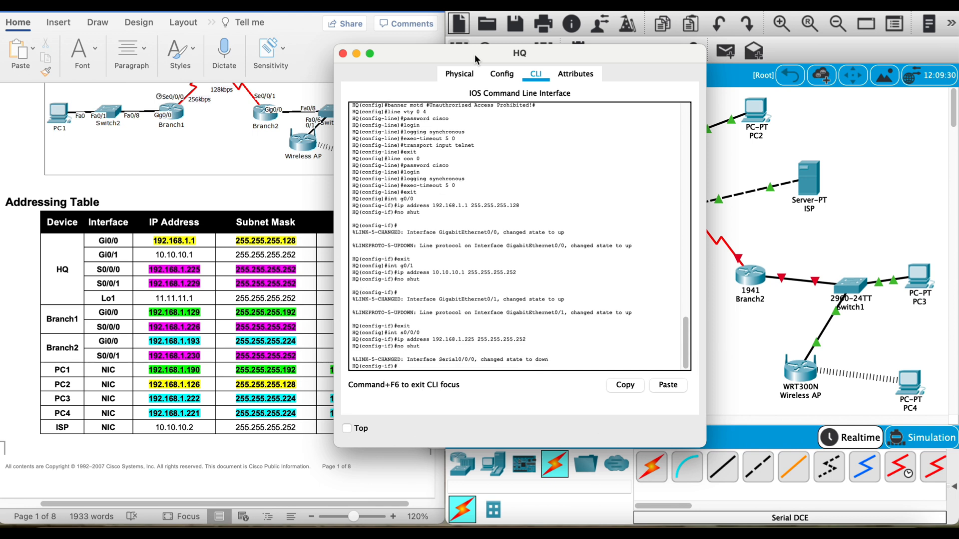
type("exit")
key("Return")
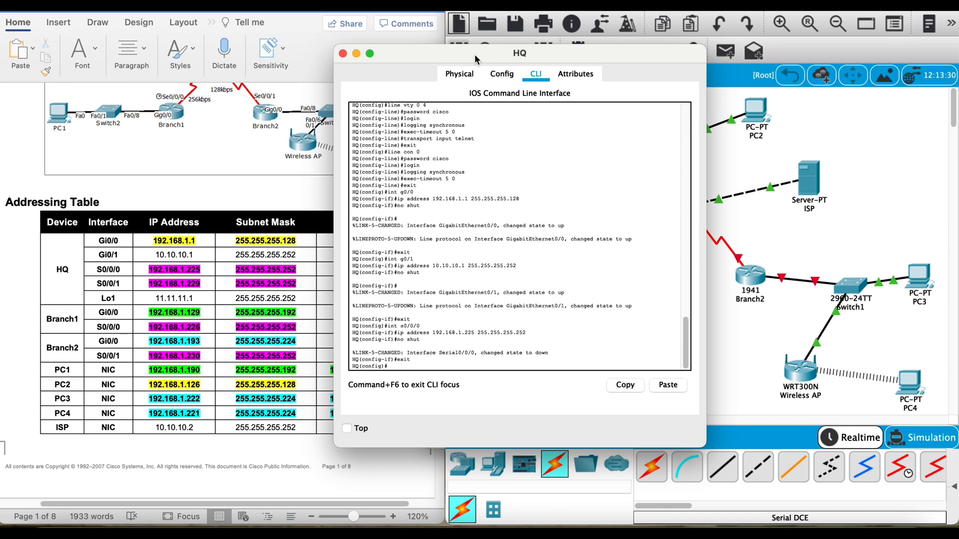
Step: Review the lab document's serial interface and bandwidth instructions in Task 5 and return to the addressing table
scroll(277, 341, "down", 15)
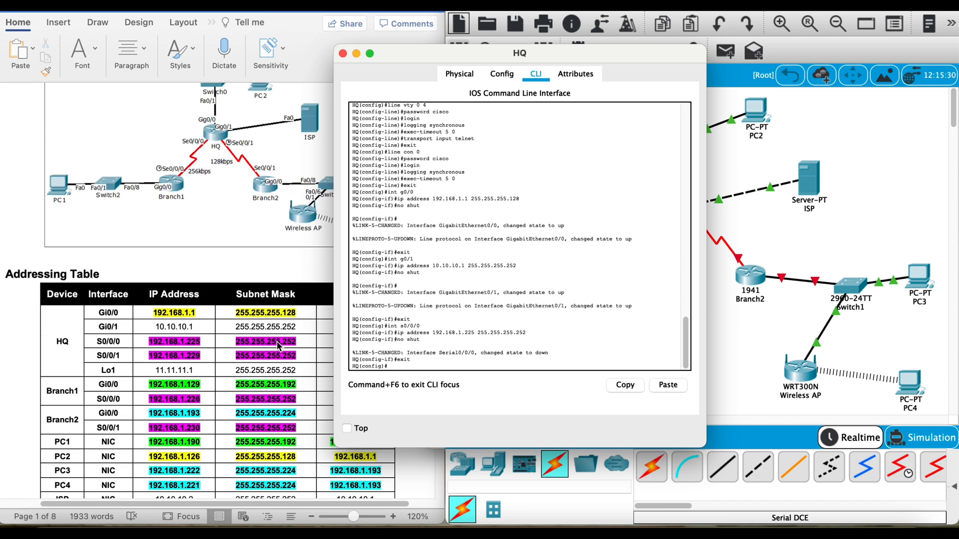
scroll(276, 340, "down", 20)
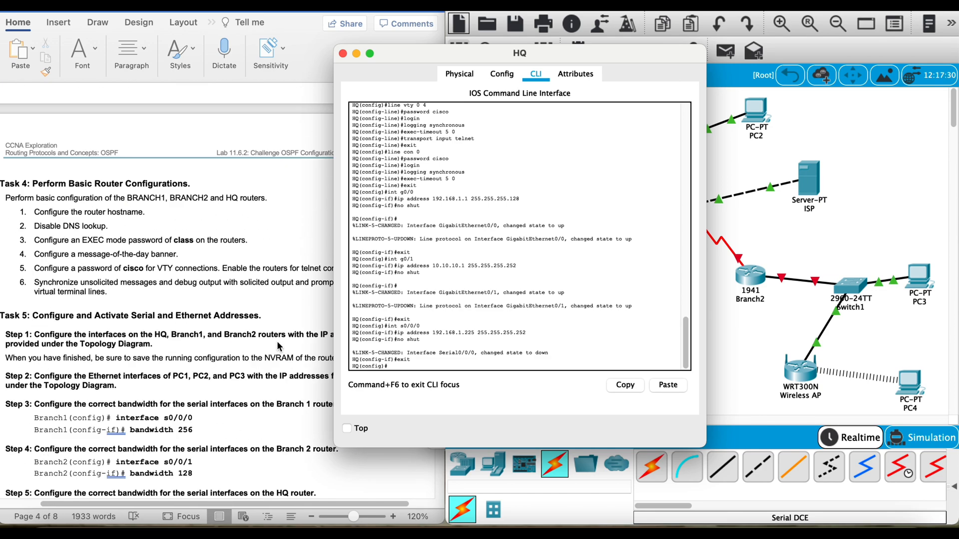
scroll(278, 344, "down", 5)
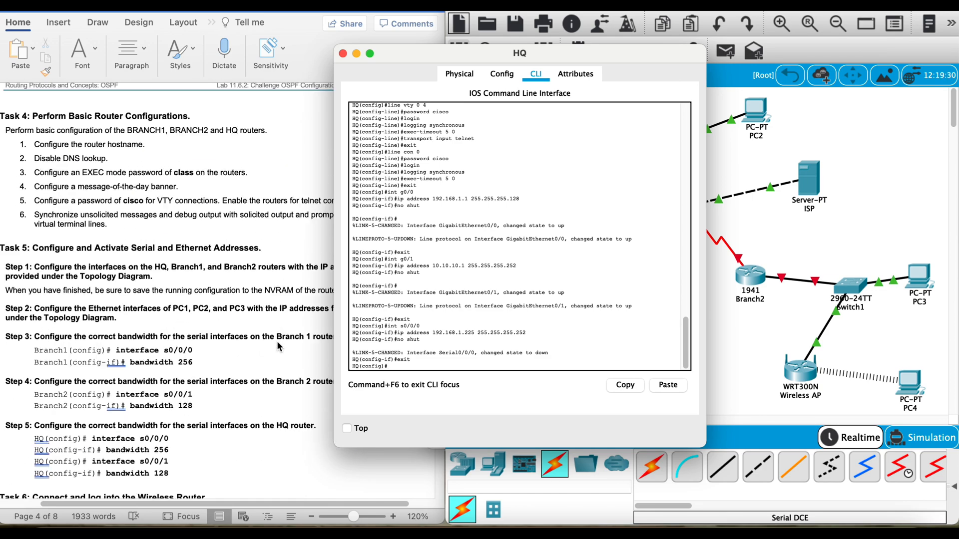
scroll(278, 346, "up", 20)
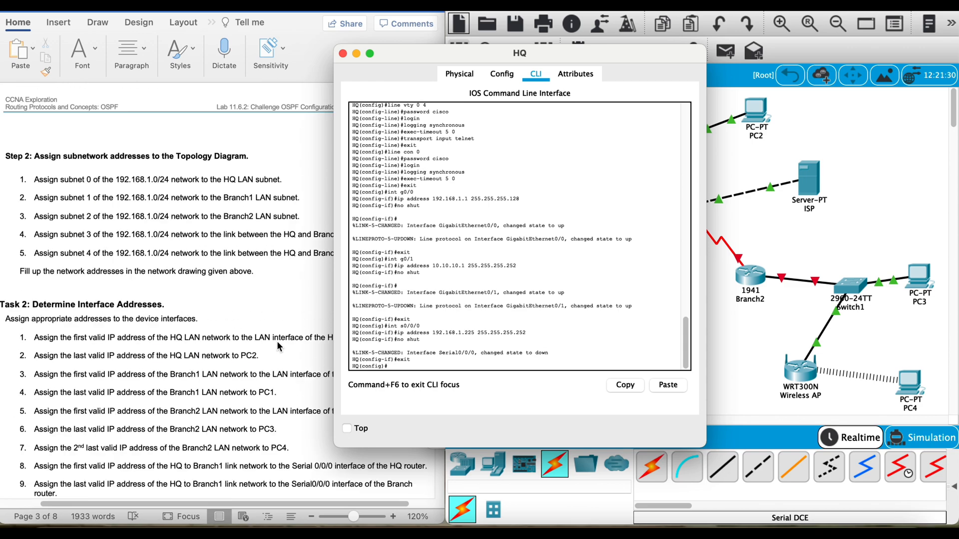
scroll(278, 346, "up", 2)
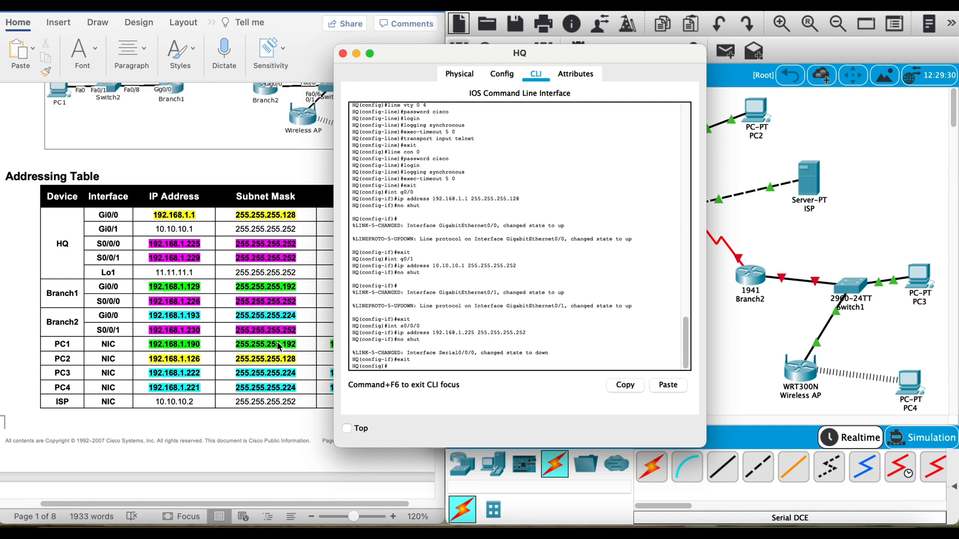
Step: Assign IP address 192.168.1.229 with mask 255.255.255.252 to HQ's s0/0/1 interface
type("int")
type(" s0/0/")
type("1")
key("Return")
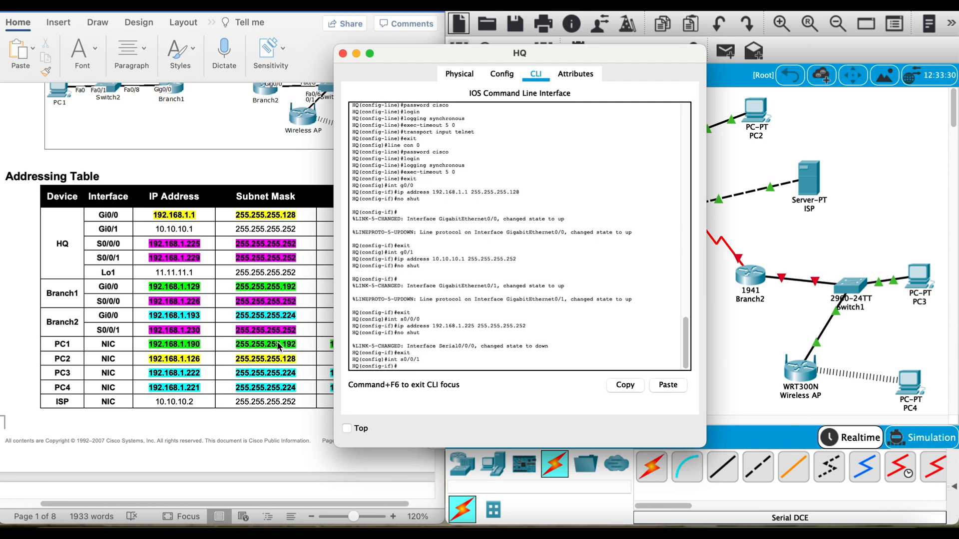
type("ip address 192.168.1.229 255.255.255.252")
key("Return")
Step: Activate HQ's s0/0/1 interface with no shut and start its clock rate command
type("no shut")
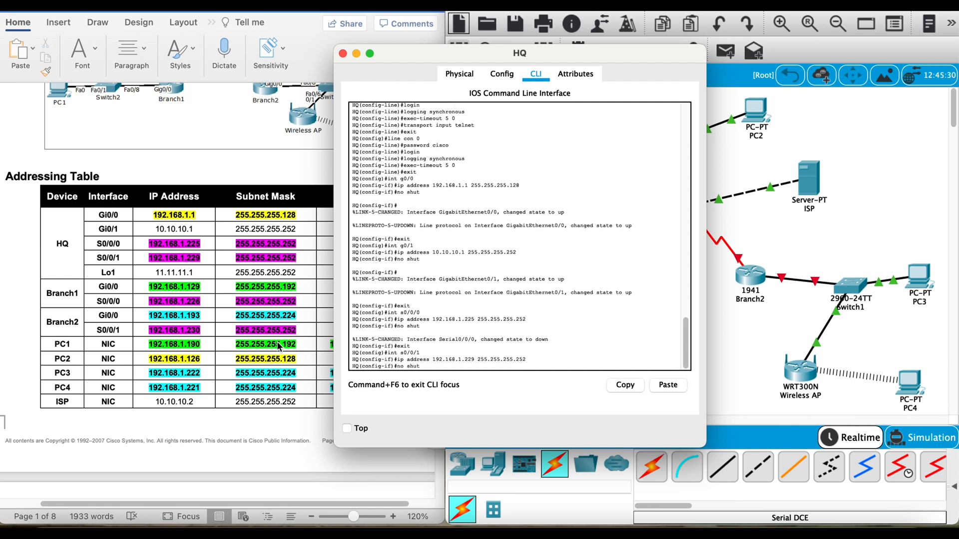
key("Return")
type("clock ")
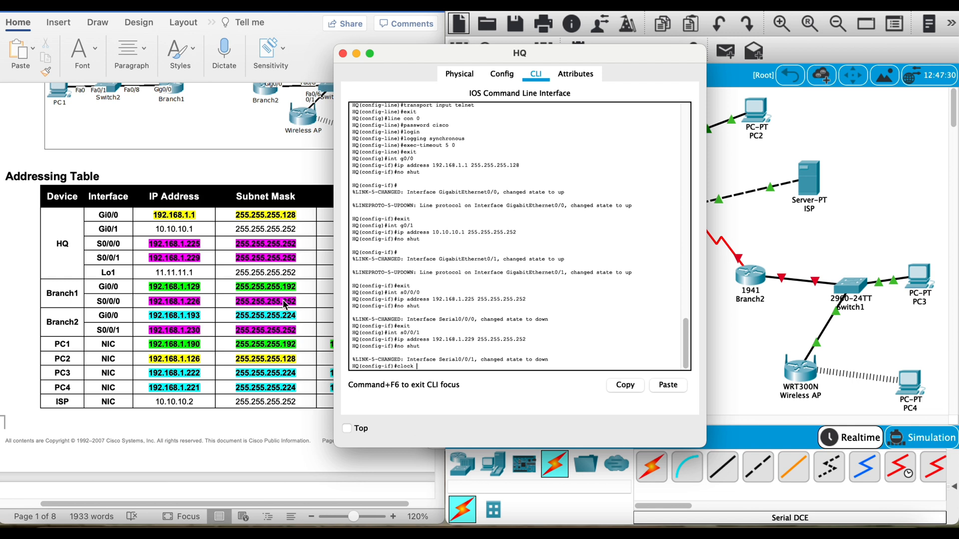
type("rate")
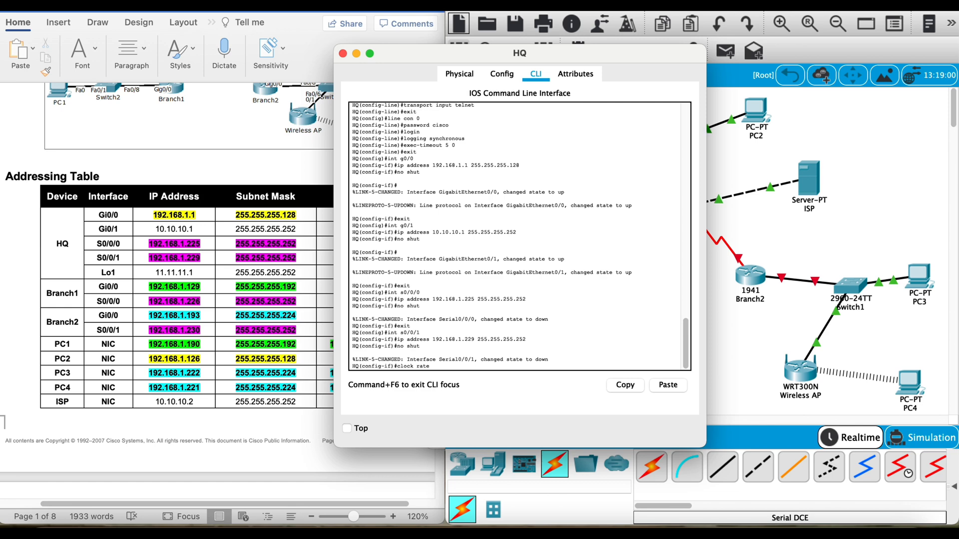
Step: Set the clock rate of HQ's Serial0/0/1 interface to 64000 and close the HQ window
left_click(457, 74)
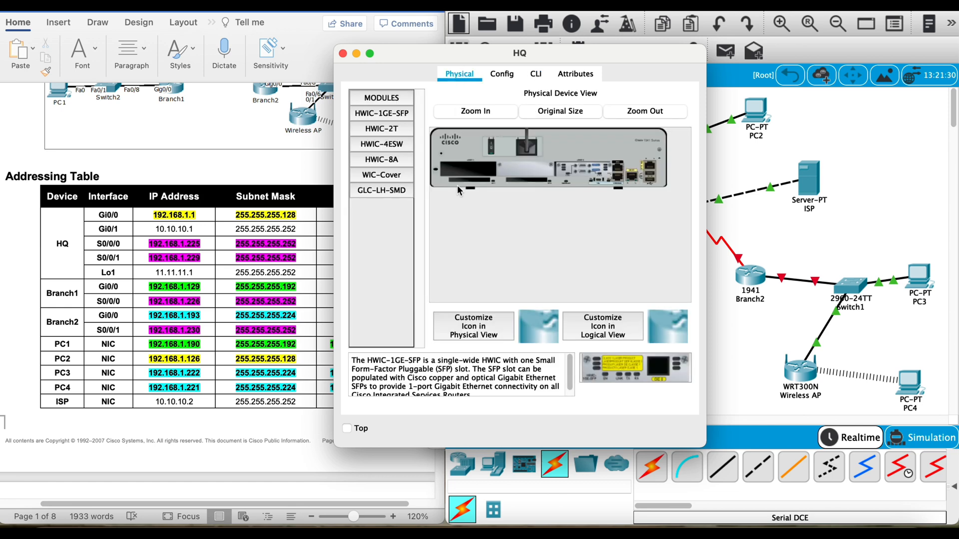
left_click(504, 74)
left_click(409, 291)
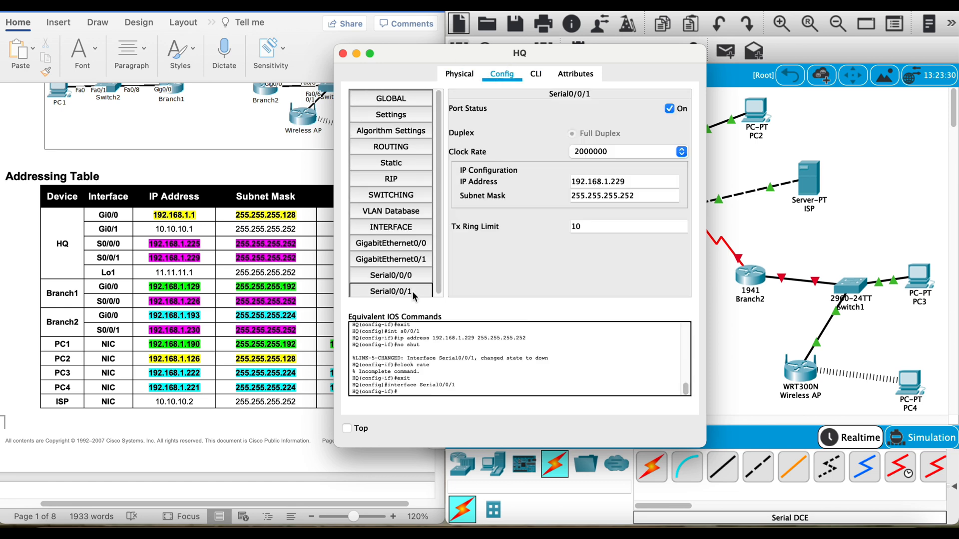
left_click(682, 152)
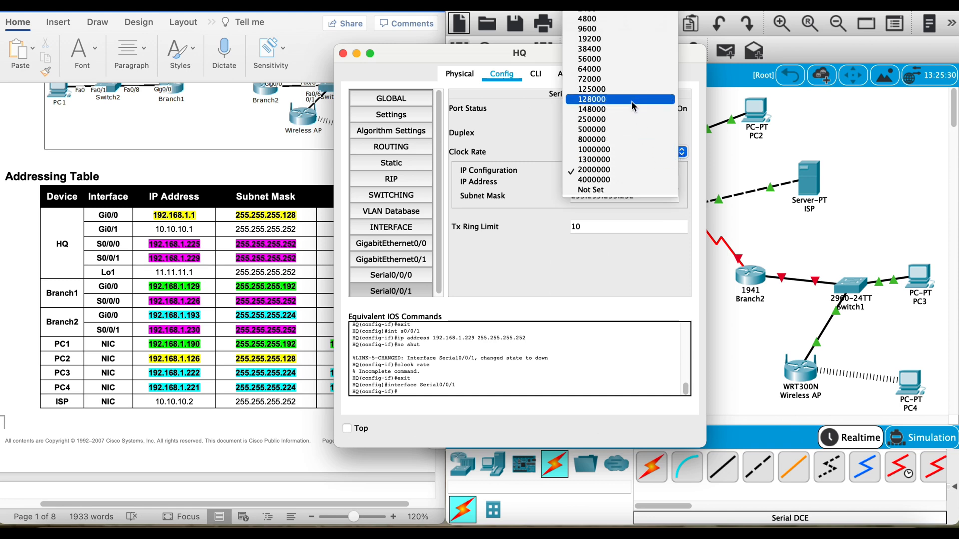
left_click(621, 69)
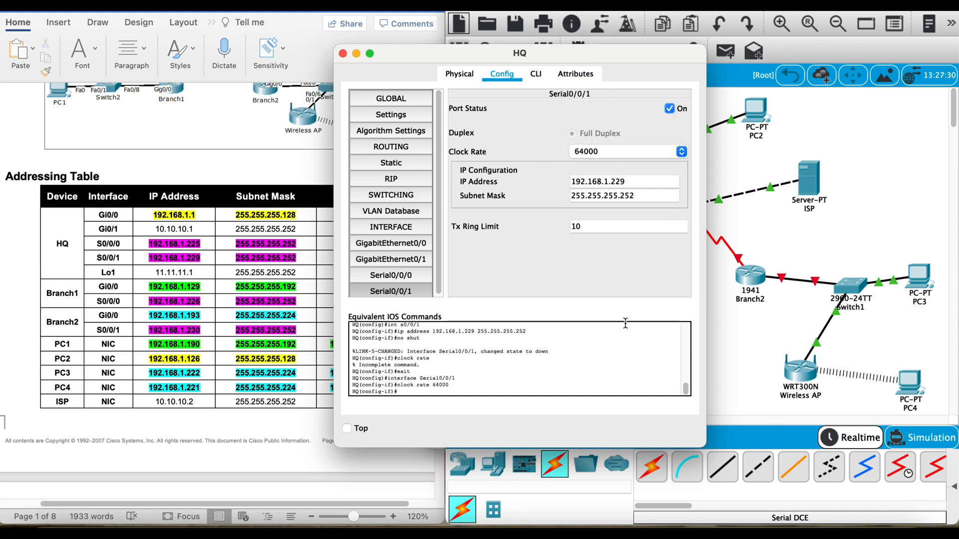
left_click(295, 165)
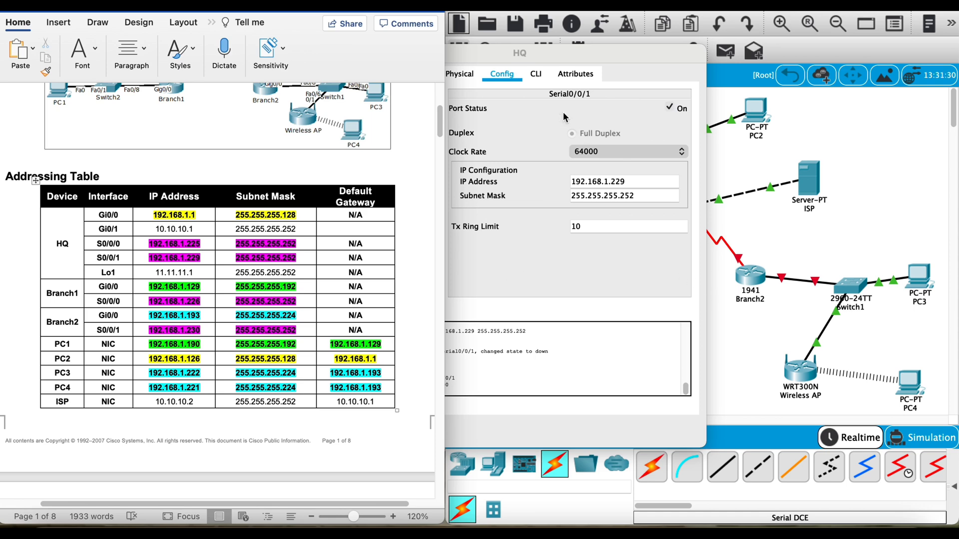
left_click(556, 53)
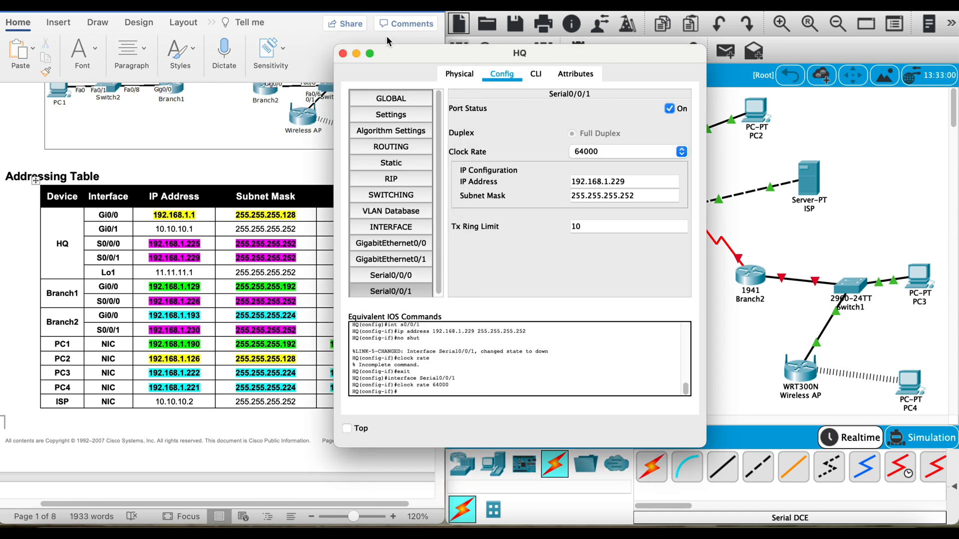
left_click(343, 54)
scroll(320, 225, "down", 1)
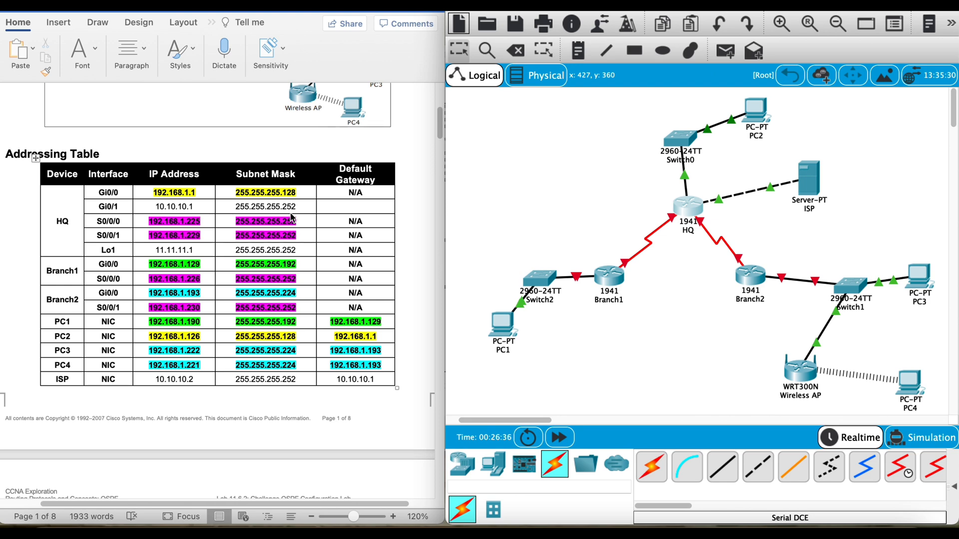
Step: Reopen HQ's command line, exit the serial interface and create loopback interface lo1
left_click(703, 222)
left_click(492, 79)
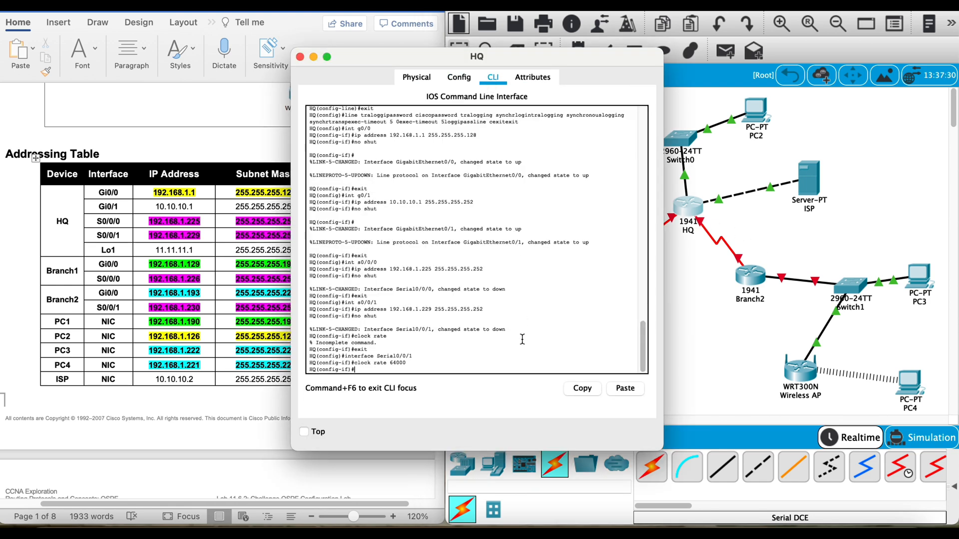
type("exit")
key("Return")
type("int")
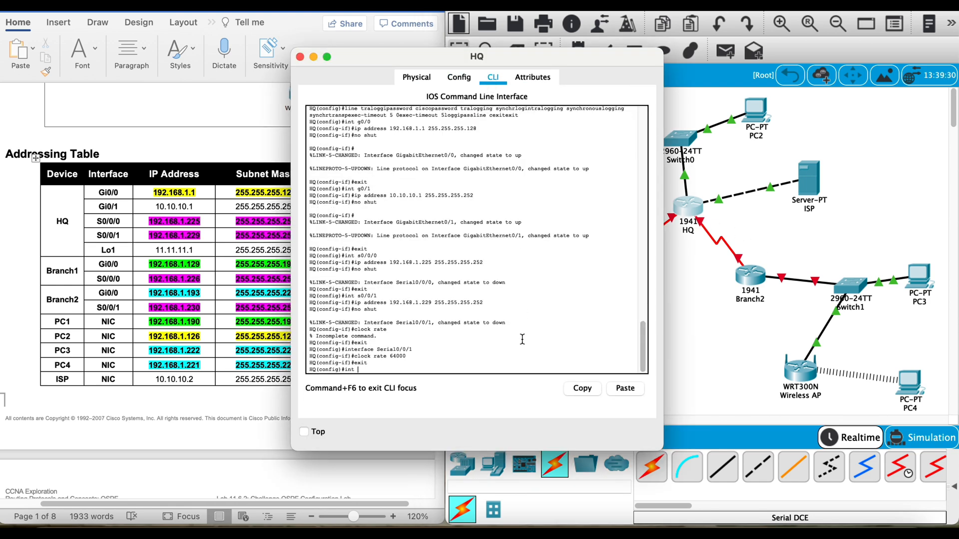
type(" lo1")
key("Return")
Step: Assign IP address 11.11.11.1 with mask 255.255.255.252 to HQ's loopback 1 and exit to global configuration mode
type("ip a")
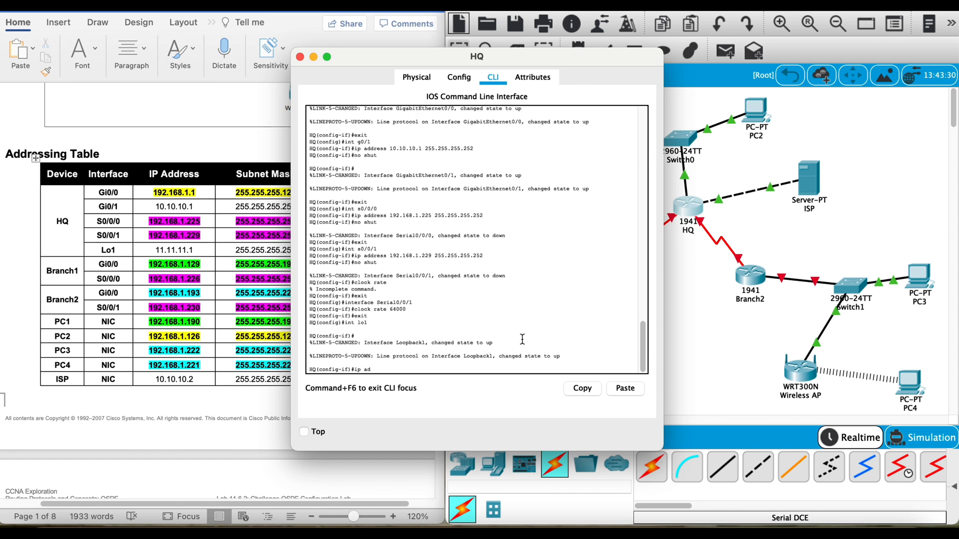
type("d")
key("Tab")
type("11.11.11.1")
left_click_drag(454, 57, 522, 55)
type("255.255")
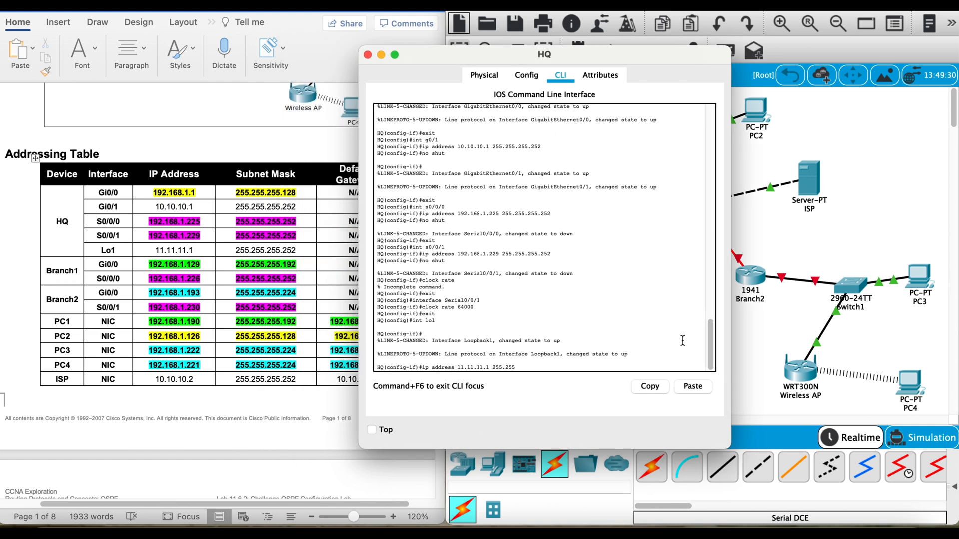
type(".255.252")
key("Return")
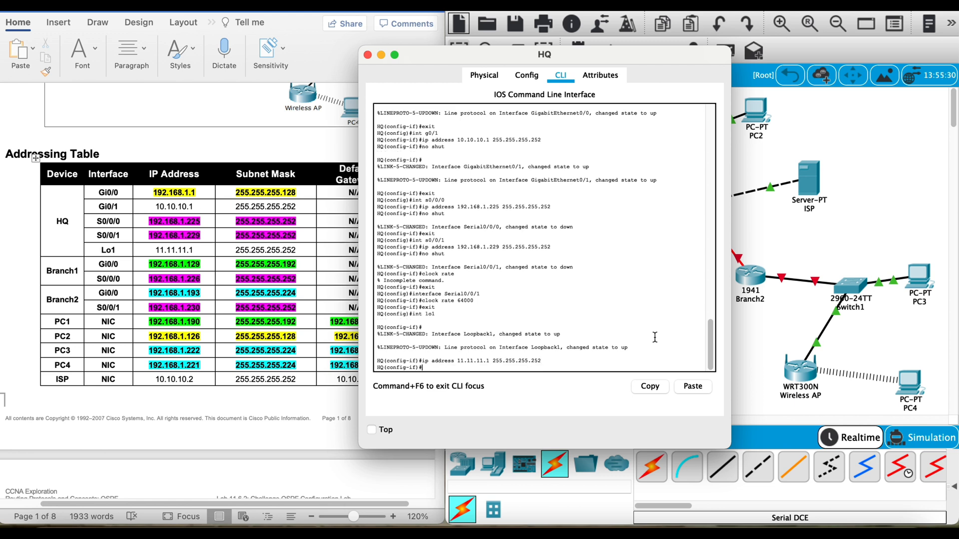
type("exit")
key("Return")
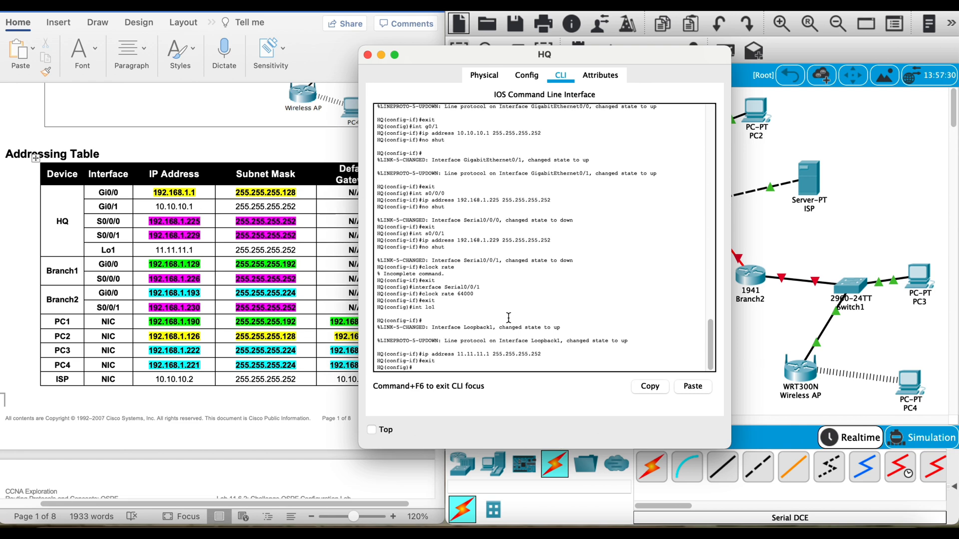
Step: Open Branch1's command line and close the HQ window
left_click(819, 250)
left_click(614, 281)
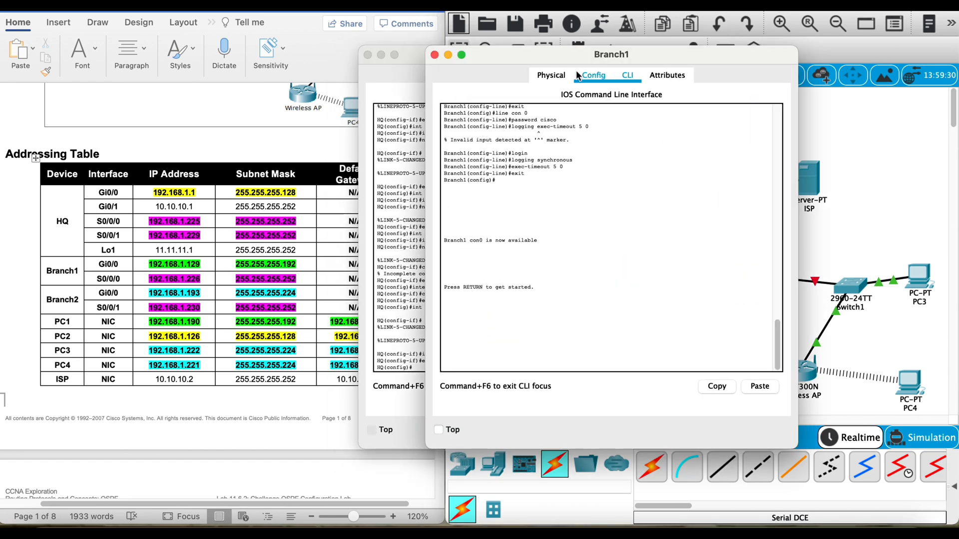
left_click(593, 75)
left_click(367, 55)
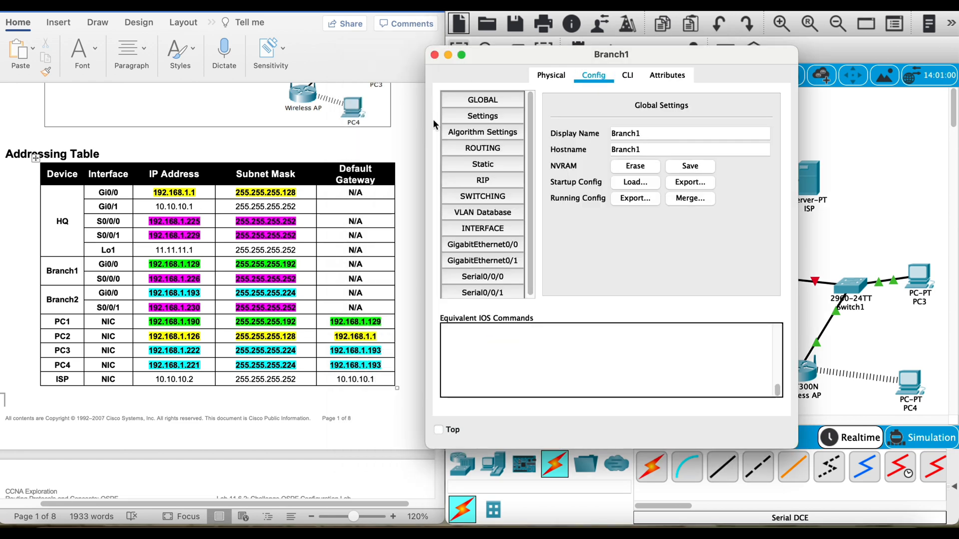
left_click(627, 75)
Step: Log in to Branch1's console with the console password
key("Return")
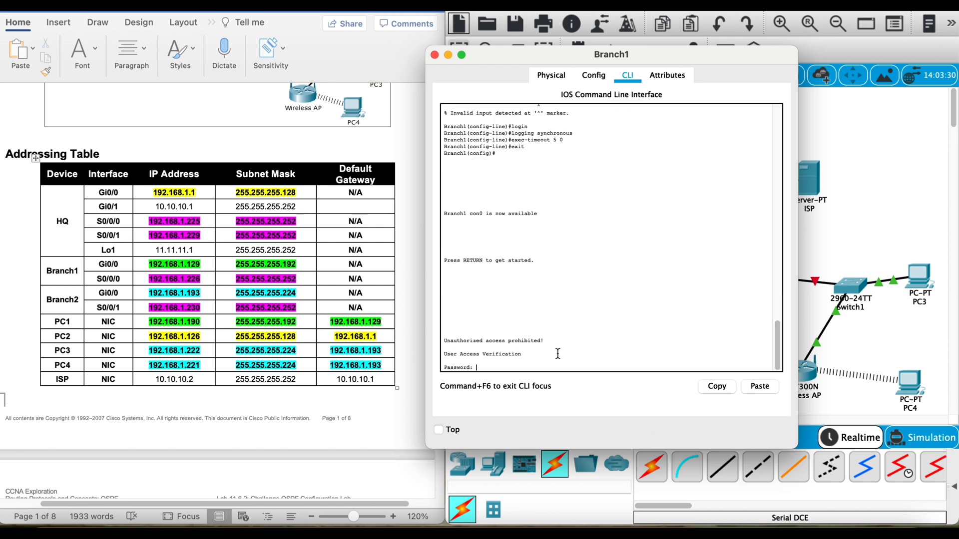
key("Return")
key("Return")
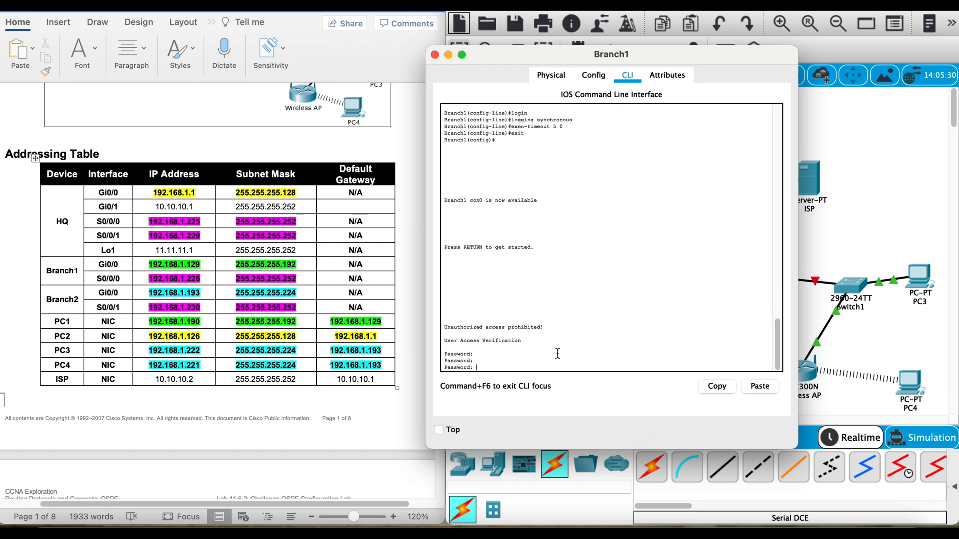
key("Return")
key("Return")
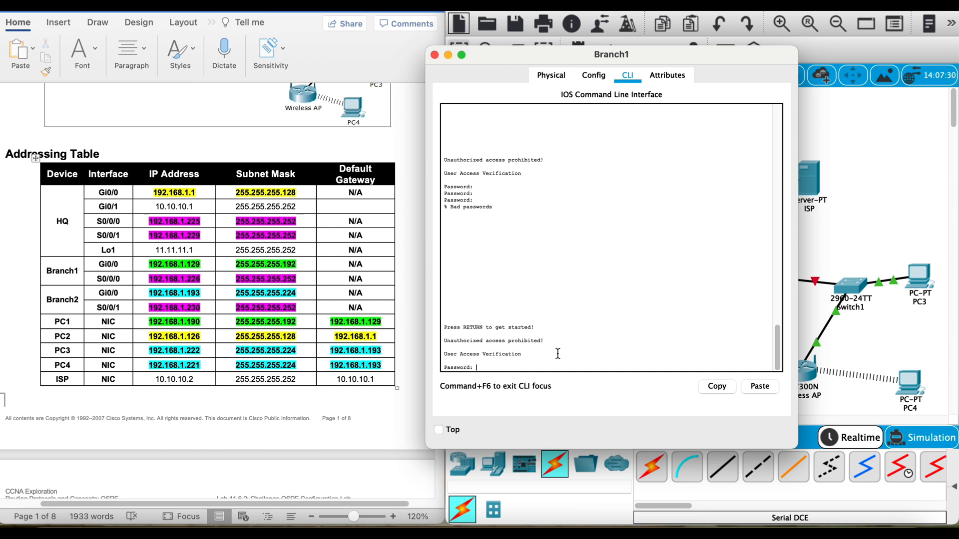
Step: Enter privileged EXEC mode on Branch1 with the enable password and start global configuration mode
key("Return")
type("en")
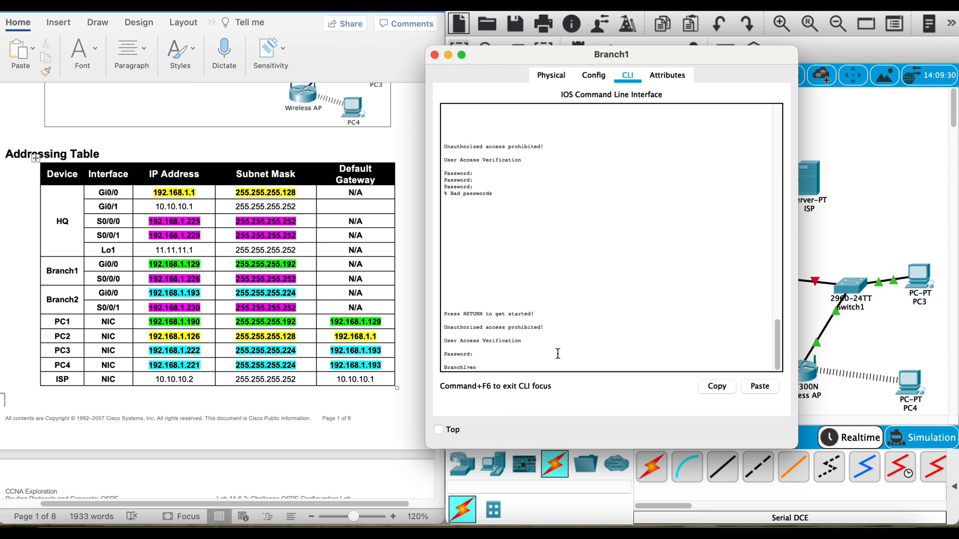
key("Return")
key("Return")
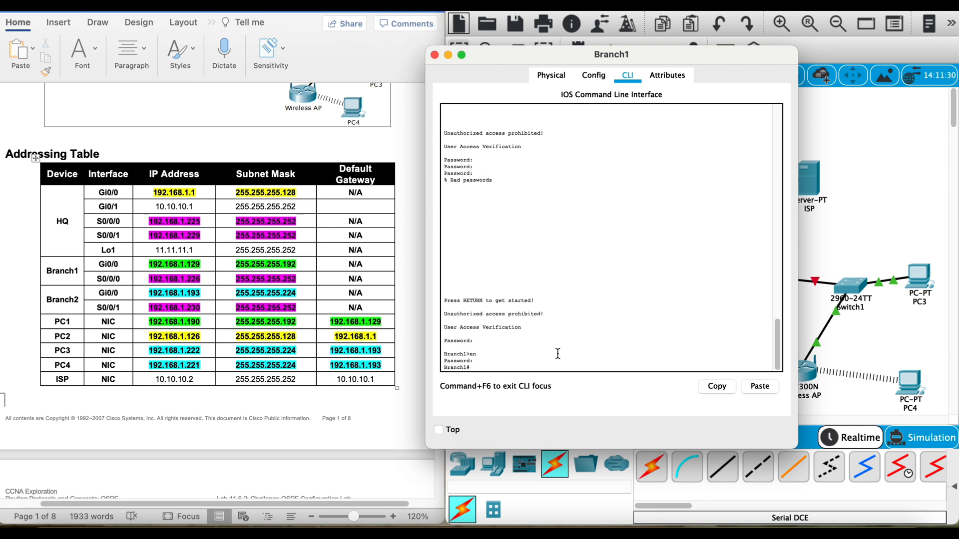
type("config t")
key("Return")
Step: Assign IP address 192.168.1.129 with mask 255.255.255.192 to Branch1's g0/0 interface
type("ig)#int g0/")
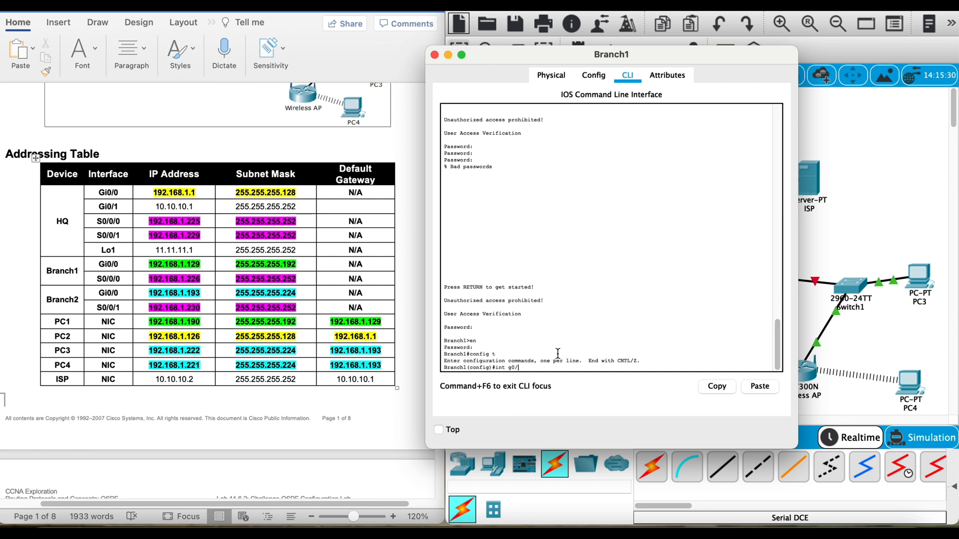
type("0")
key("Return")
type("i")
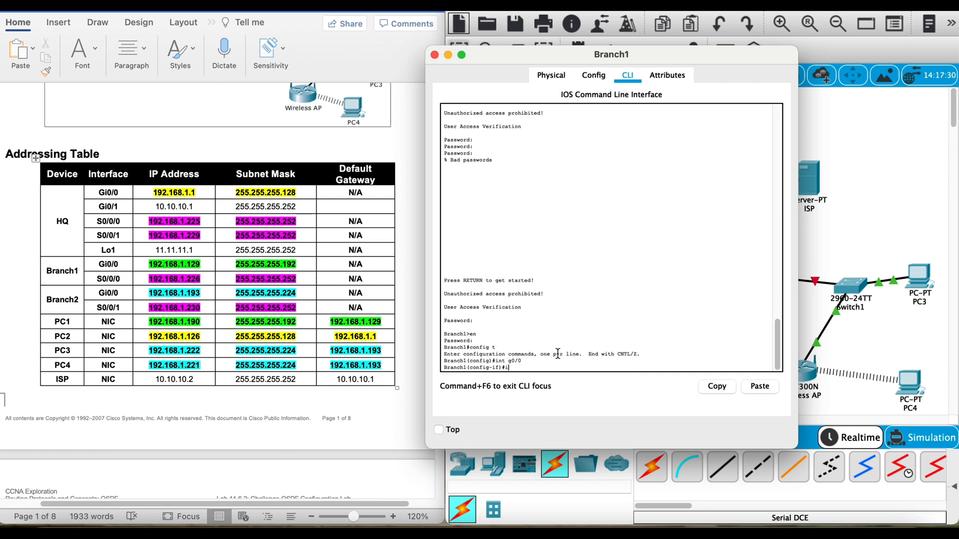
type("p addresss 192.168.1.129 255.255.255.192")
key("Return")
Step: Activate Branch1's g0/0 interface with no shut and exit to global configuration mode
type("no shut")
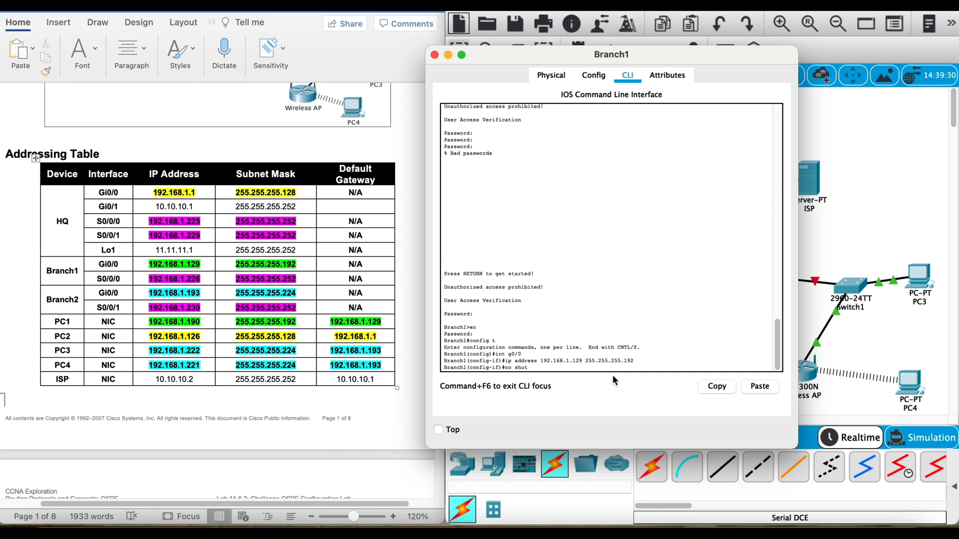
key("Return")
type("exit")
key("Return")
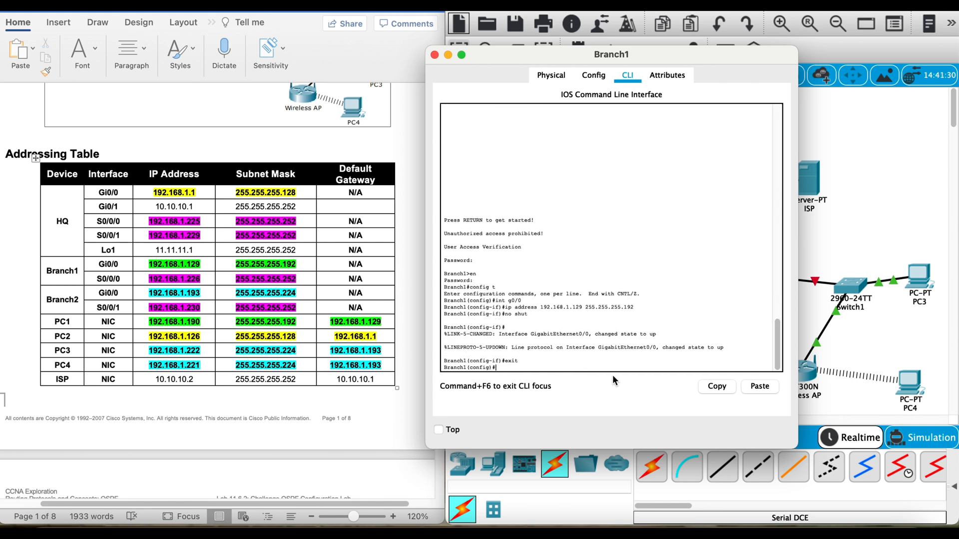
Step: Assign IP address 192.168.1.226 with mask 255.255.255.252 to Branch1's s0/0/0 interface
type("int s0/0/0")
key("Return")
type("ip add")
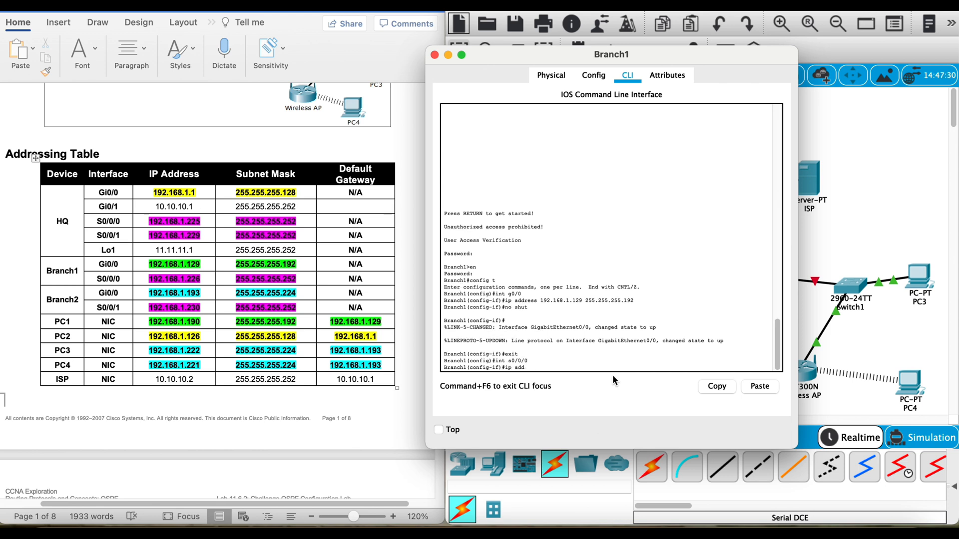
type("ress 192.168.1.226 255.s")
type("55.255.252")
key("Return")
Step: Activate Branch1's s0/0/0 interface with no shut and set its clock rate to 64000
type("no shut")
key("Return")
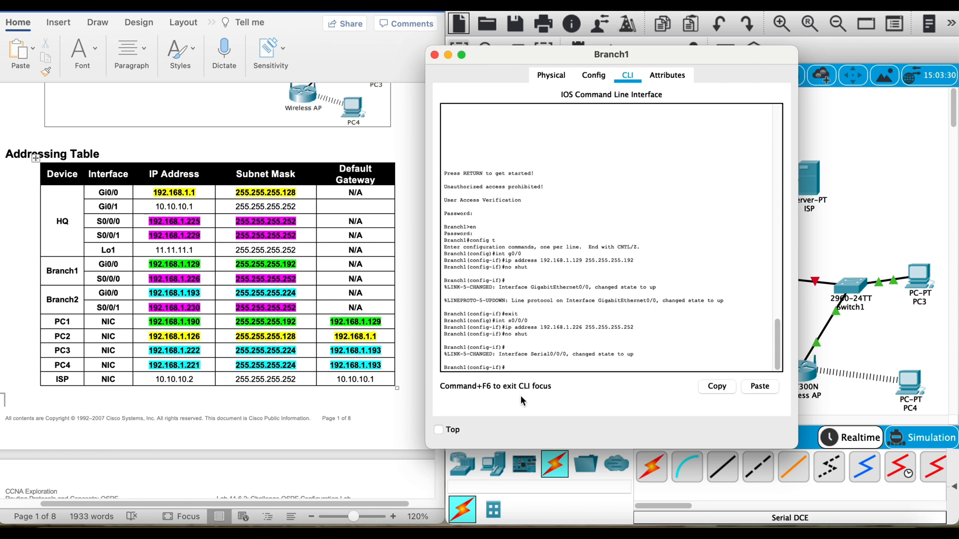
type("clock rate 64000")
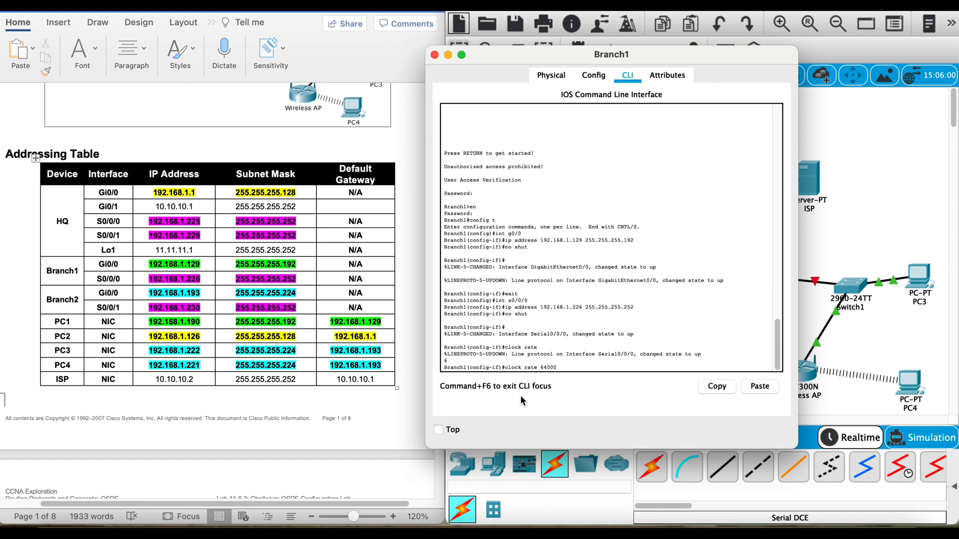
key("Return")
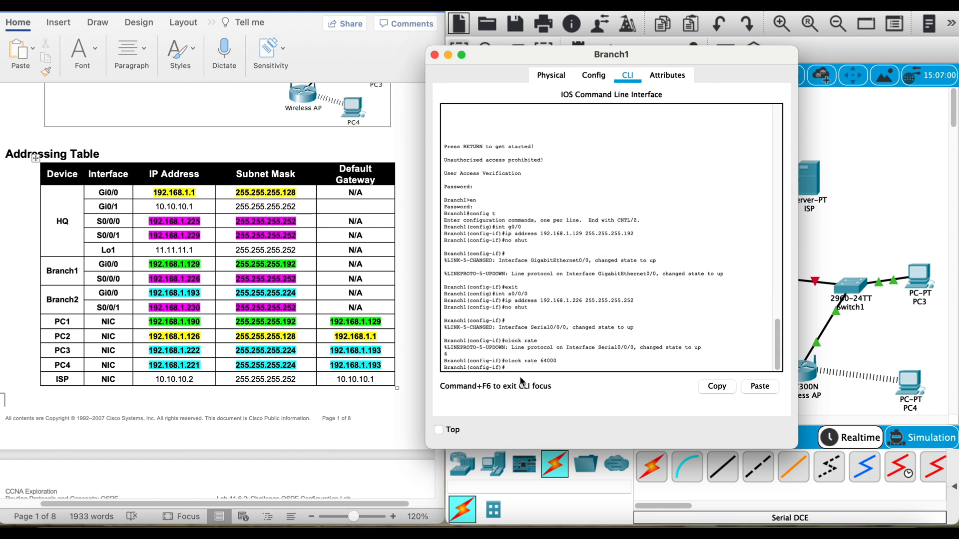
Step: Check the configuration settings of Branch1's serial interfaces and return to its command line
left_click(594, 77)
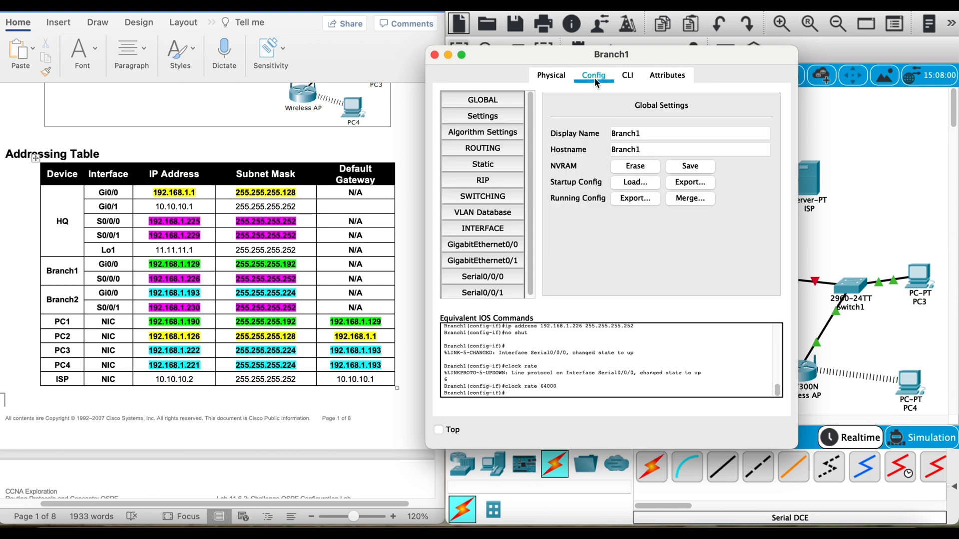
left_click(493, 292)
left_click(482, 276)
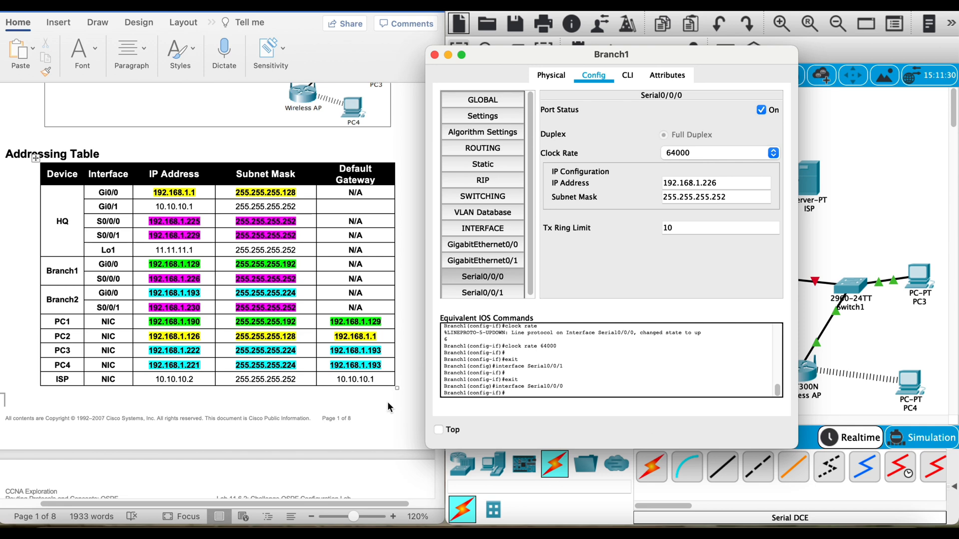
left_click(627, 75)
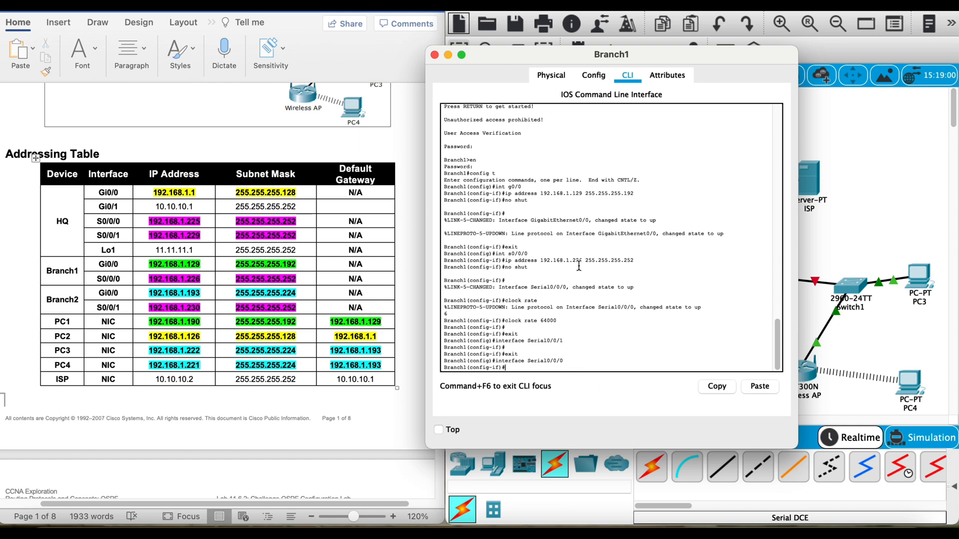
Step: Open Branch2's command line and log in with the console password
left_click(848, 230)
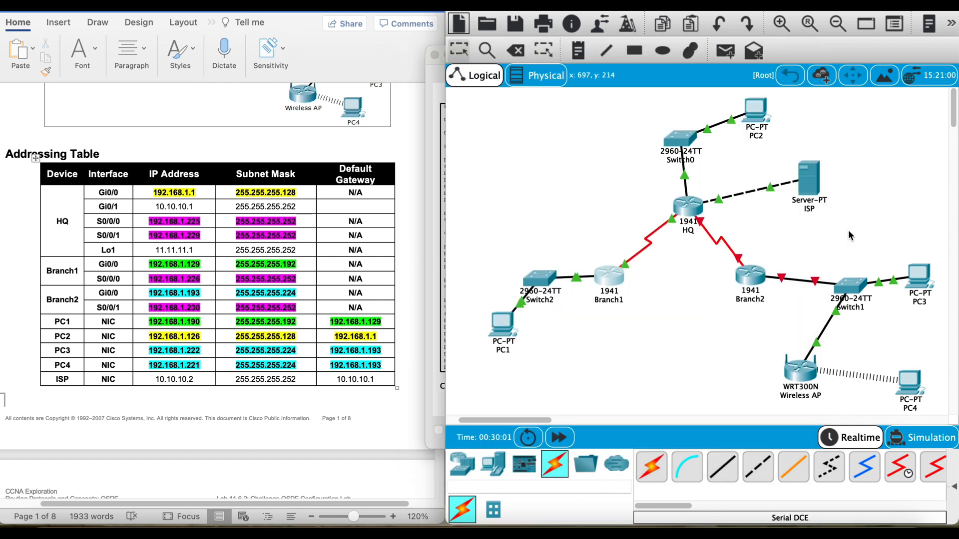
left_click(750, 276)
left_click(459, 78)
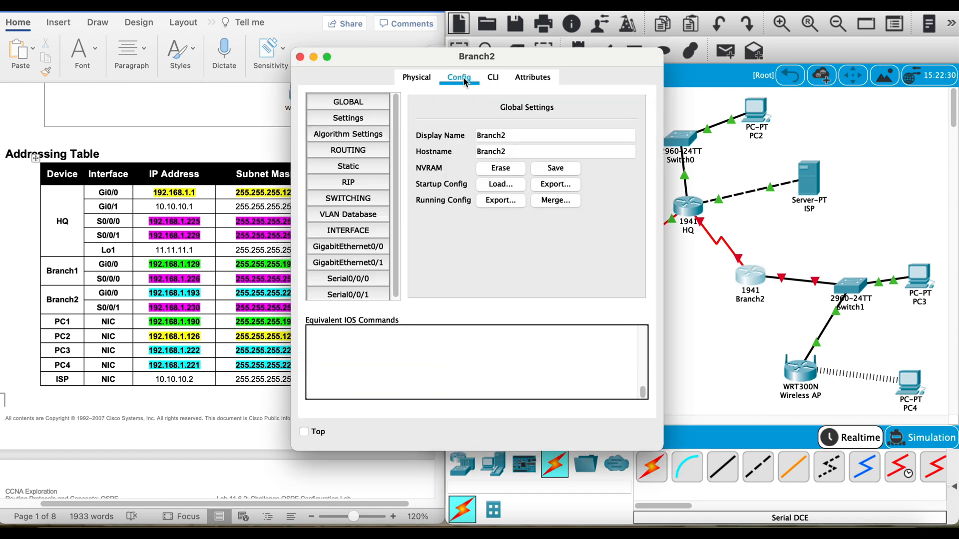
left_click(493, 77)
key("Return")
type("cisco")
key("Return")
Step: Enter Branch2's global configuration mode using the enable password, and move its window off the addressing table
type("en")
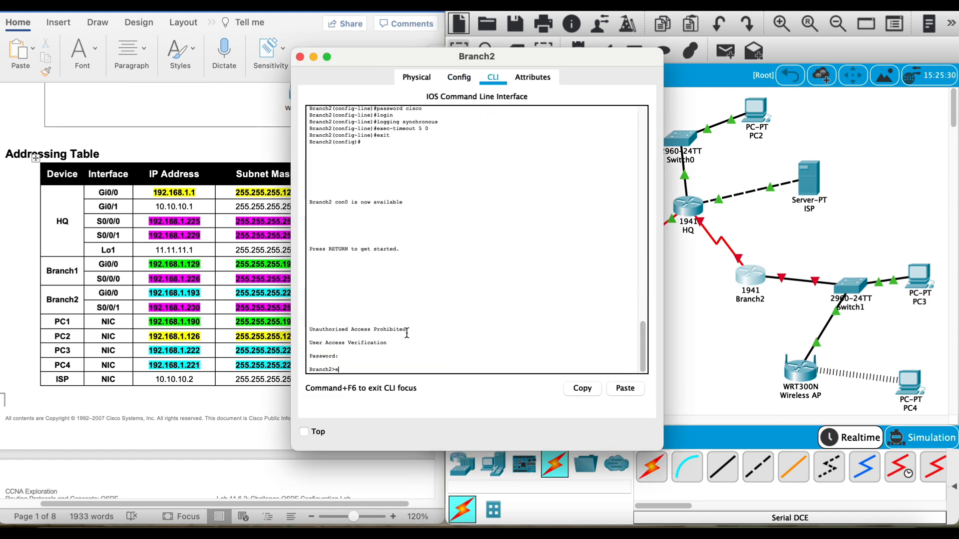
key("Return")
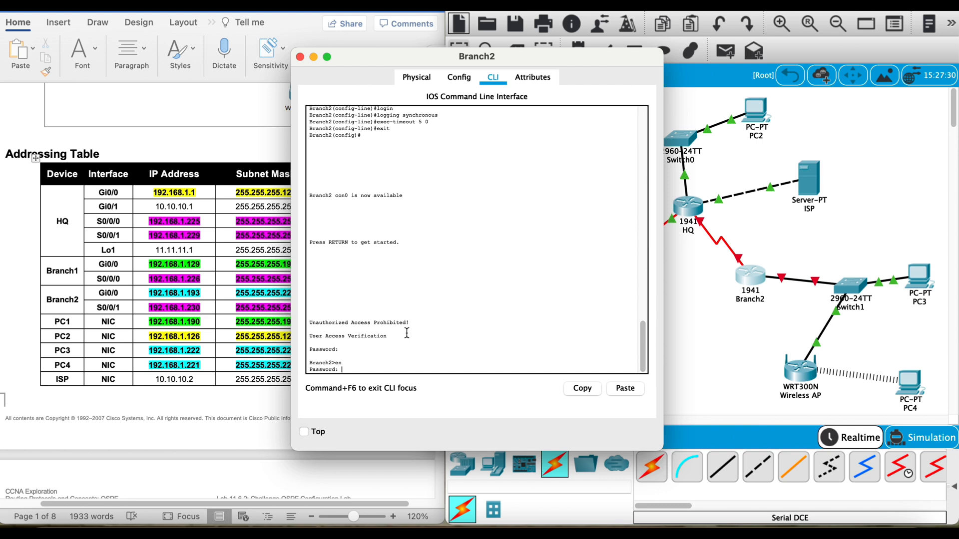
key("Return")
key("Return")
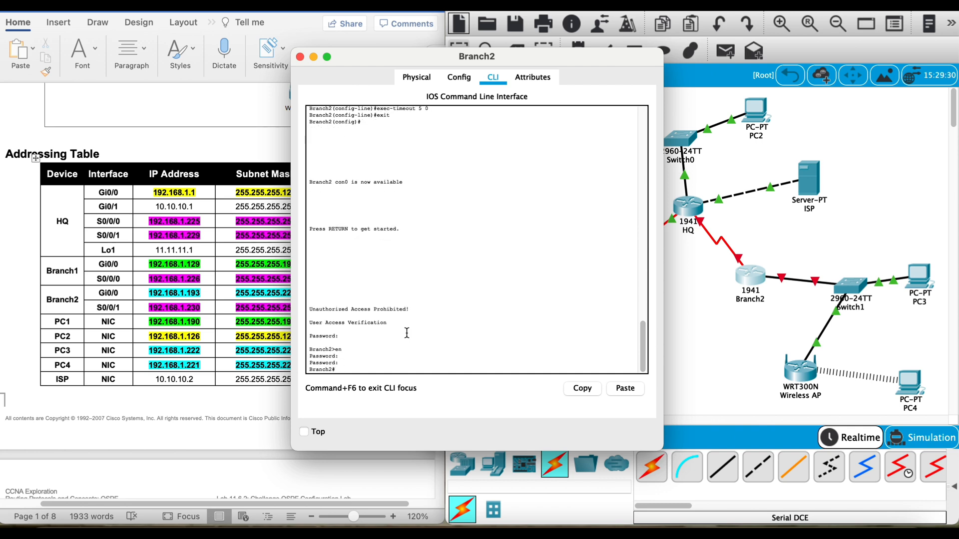
type("config t")
key("Return")
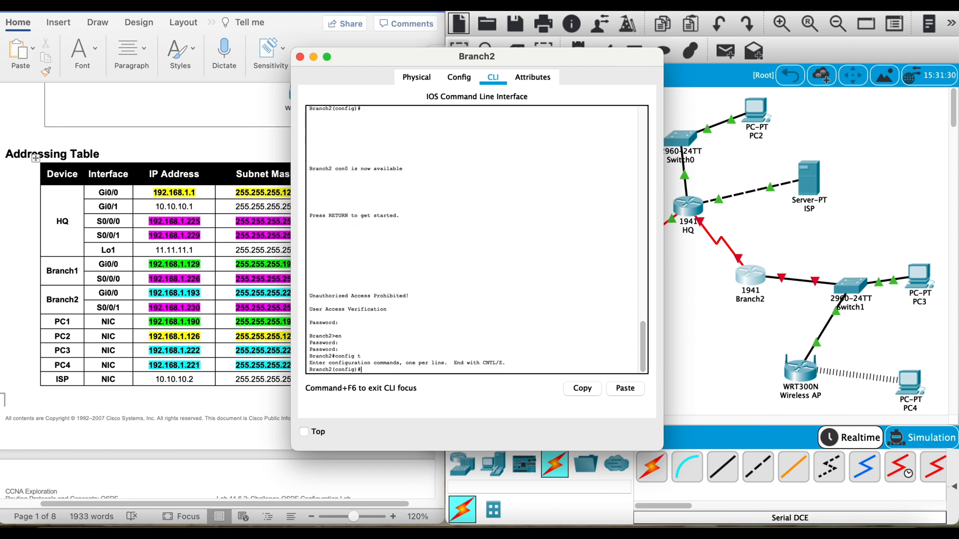
left_click_drag(379, 61, 482, 58)
type("ip address")
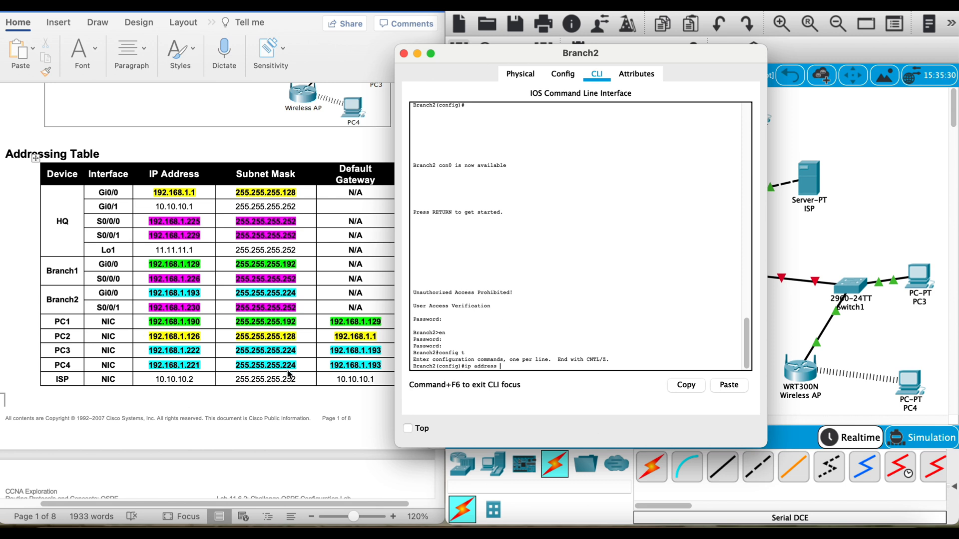
mouse_move(508, 361)
left_mouse_down()
mouse_move(370, 370)
mouse_move(438, 367)
mouse_move(420, 367)
left_mouse_up()
key("BackSpace")
key("BackSpace")
key("BackSpace")
key("BackSpace")
key("BackSpace")
key("BackSpace")
key("BackSpace")
key("BackSpace")
key("BackSpace")
key("BackSpace")
key("BackSpace")
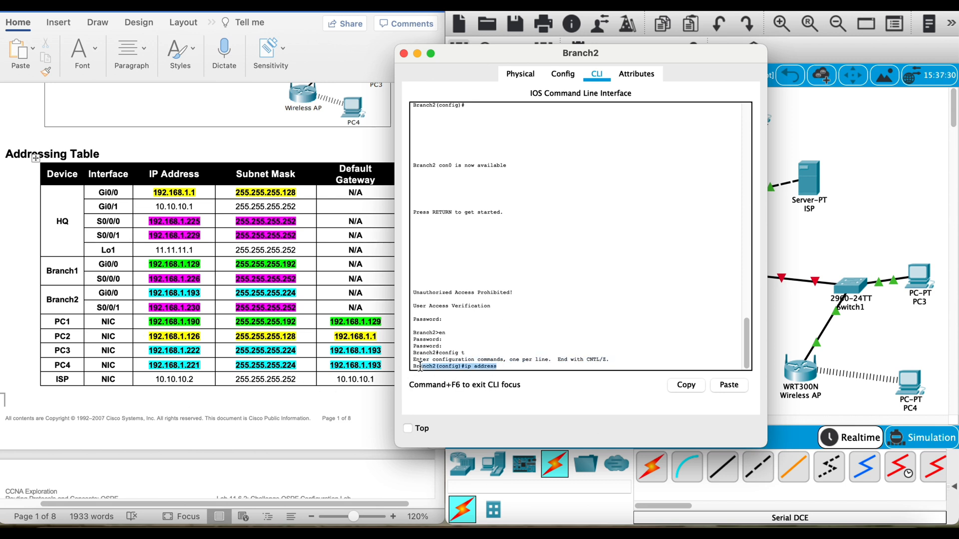
Step: Assign IP address 192.168.1.193 with mask 255.255.255.224 to Branch2's g0/0 interface
type("int ")
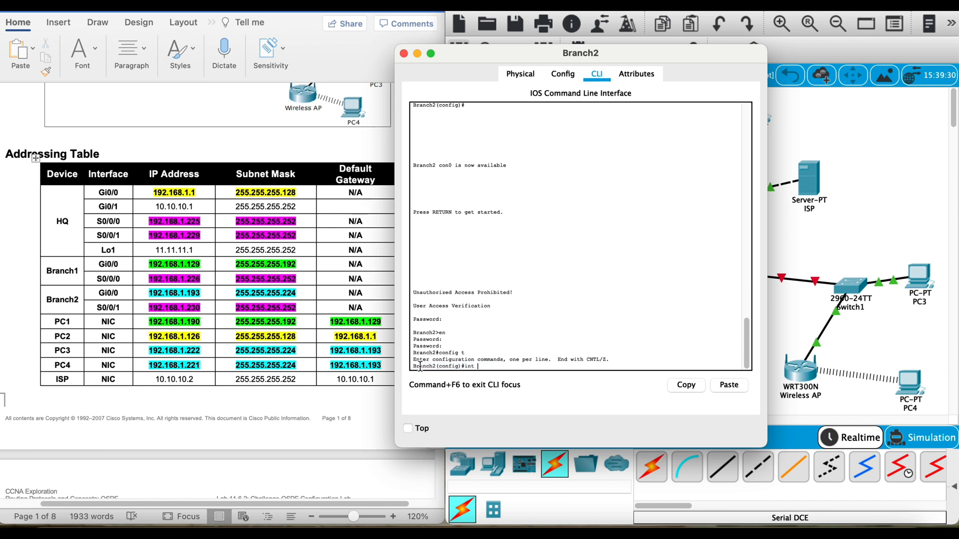
type("g0/0")
key("Return")
type("ip addre")
type("ss 192.168.1.193 255")
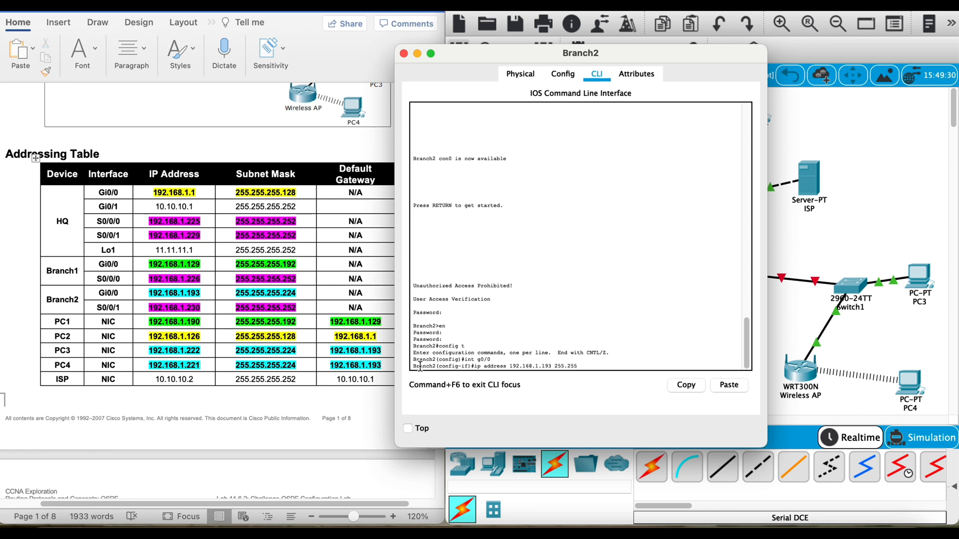
type(".255.255.224")
key("Return")
Step: Activate Branch2's g0/0 interface with no shut and exit to global configuration mode
type("no shut")
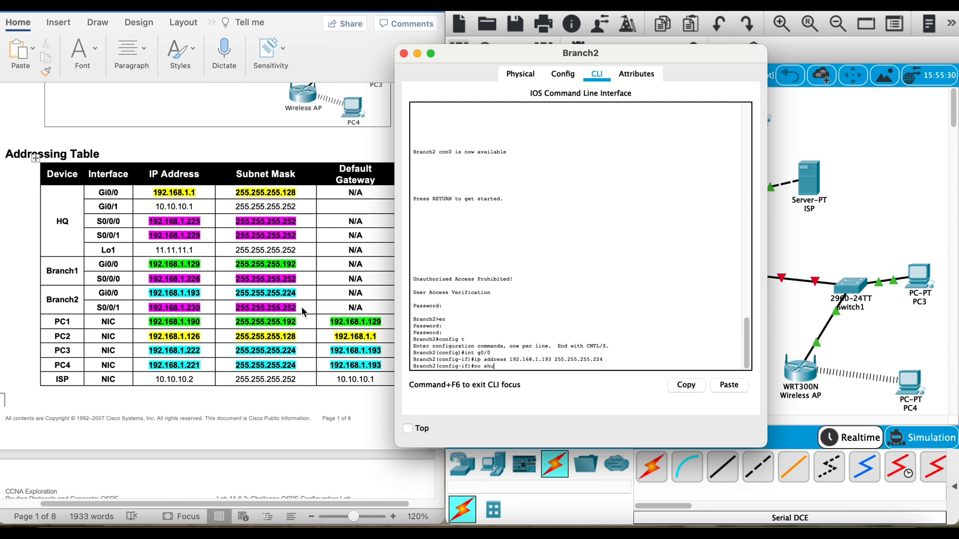
key("Return")
type("exi")
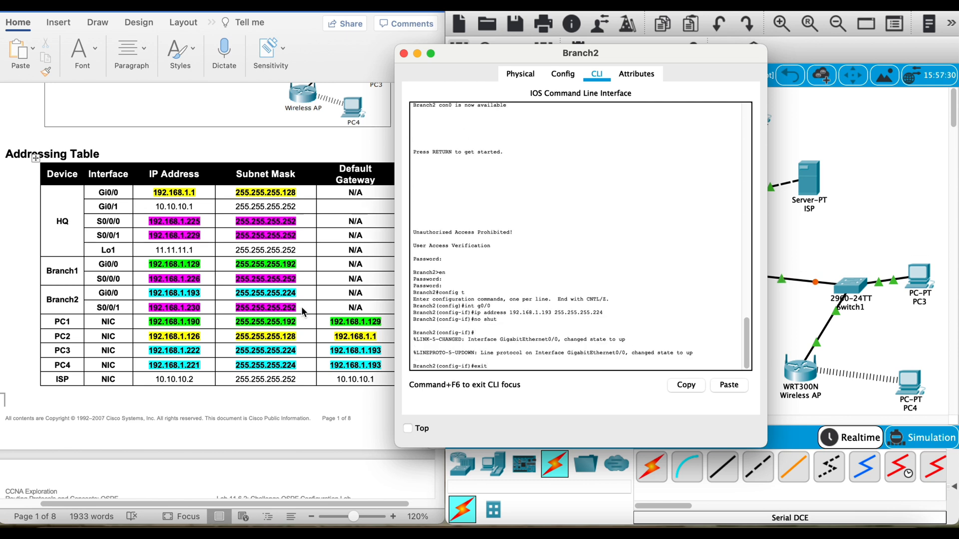
type("t")
key("Return")
Step: Assign IP address 192.168.1.230 with mask 255.255.255.252 to Branch2's s0/0/1 interface and activate it with no shut
type("int s0/0/1")
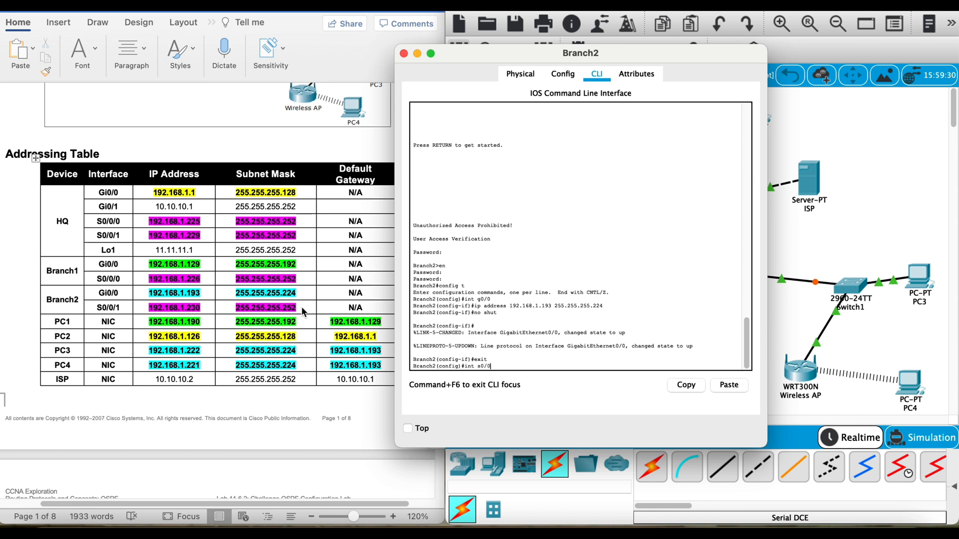
key("Return")
type("ip add")
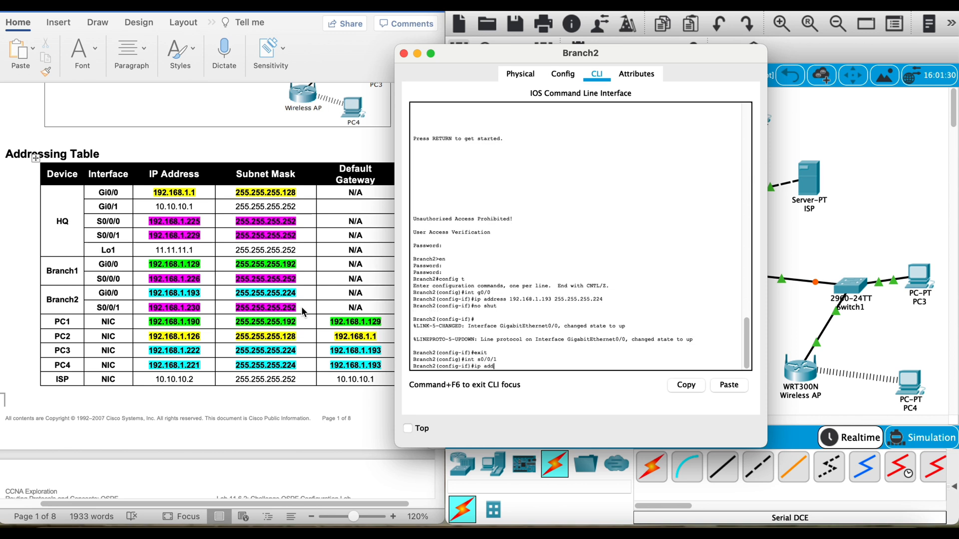
type("ress 192.168.1.230 255.255.255.252")
key("Return")
type("ut")
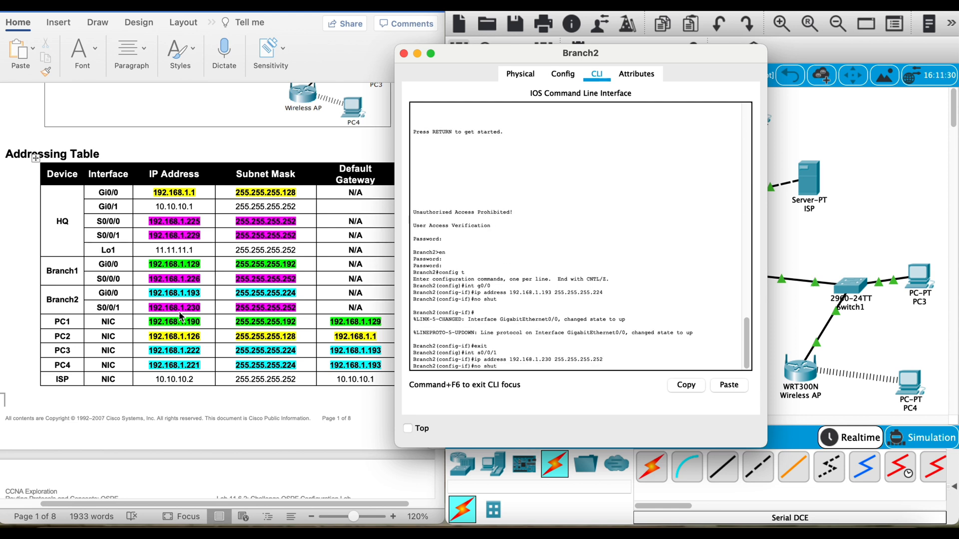
key("Return")
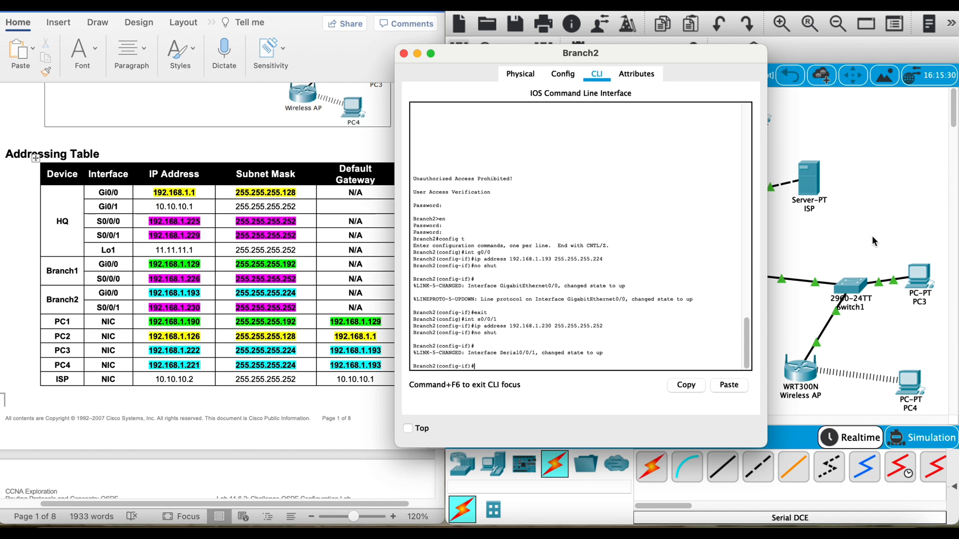
Step: Following Task 5 of the lab document, exit HQ's configuration mode and save its running configuration with copy run start
scroll(315, 265, "down", 1)
scroll(314, 268, "down", 15)
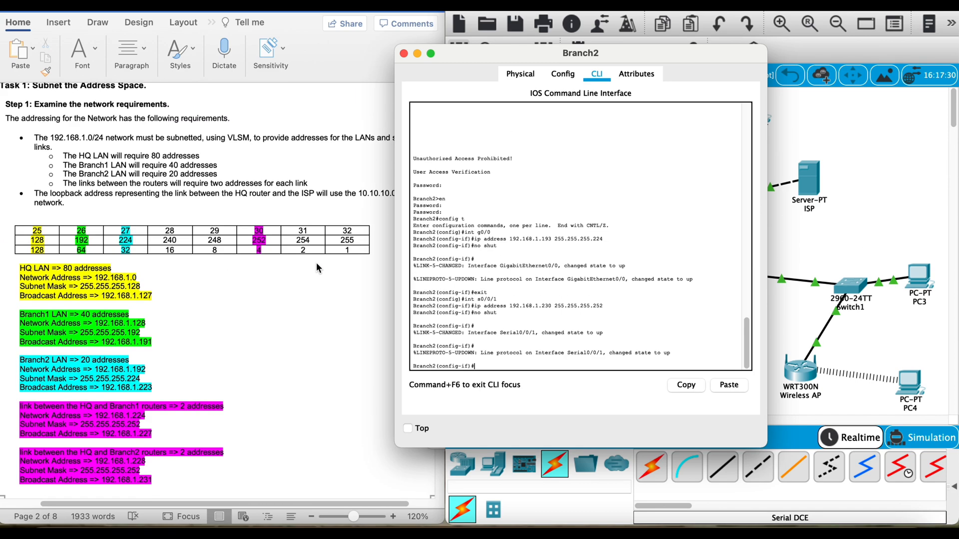
left_click(687, 173)
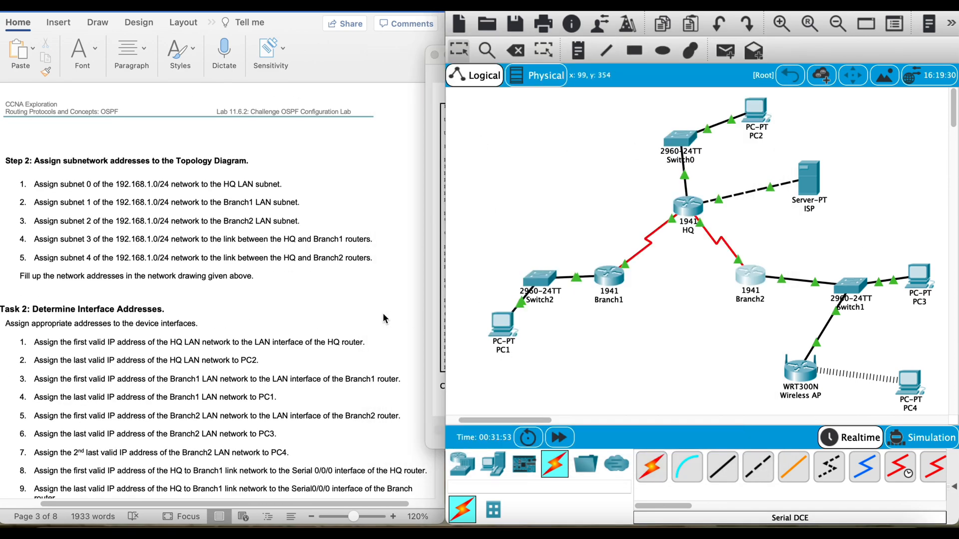
scroll(382, 313, "down", 15)
scroll(385, 313, "down", 5)
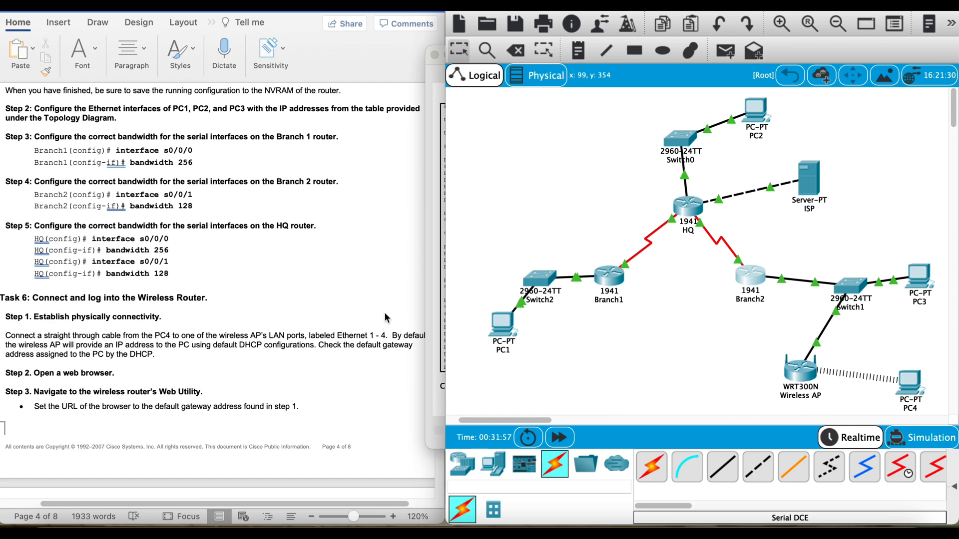
scroll(385, 313, "up", 4)
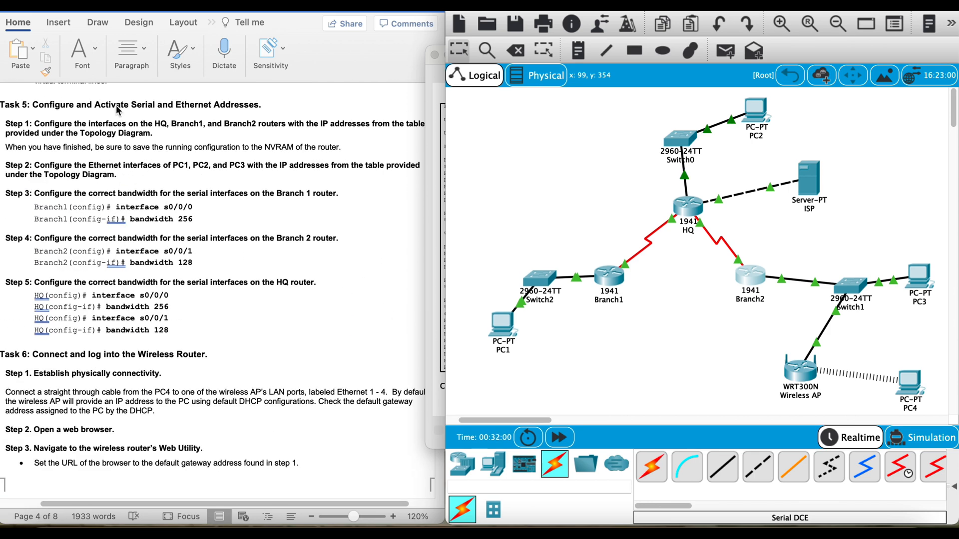
left_click(690, 211)
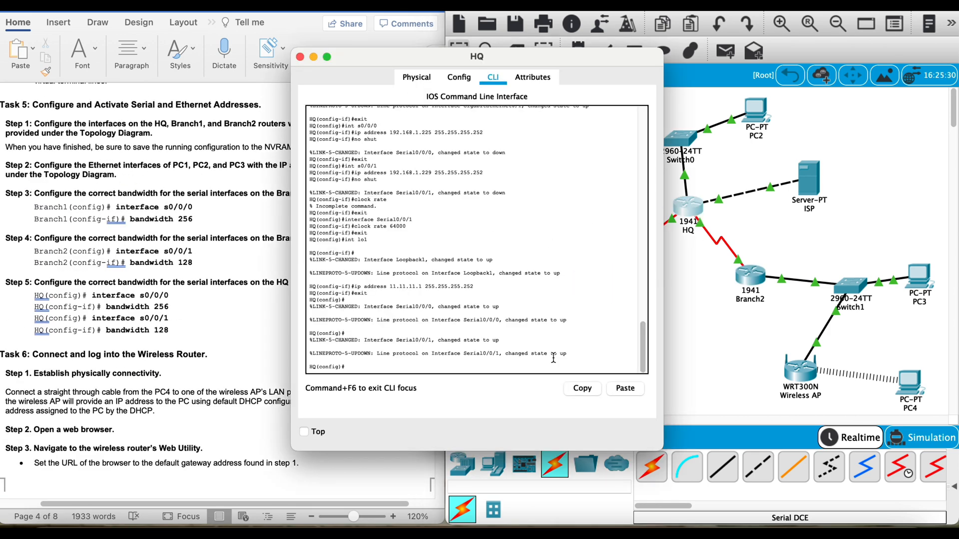
type("exit")
key("Return")
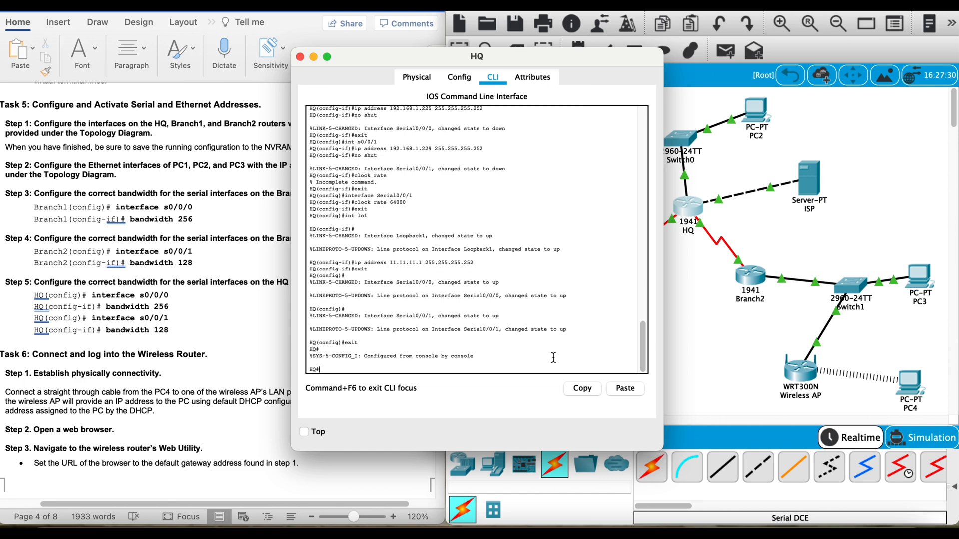
type("copy run start")
key("Return")
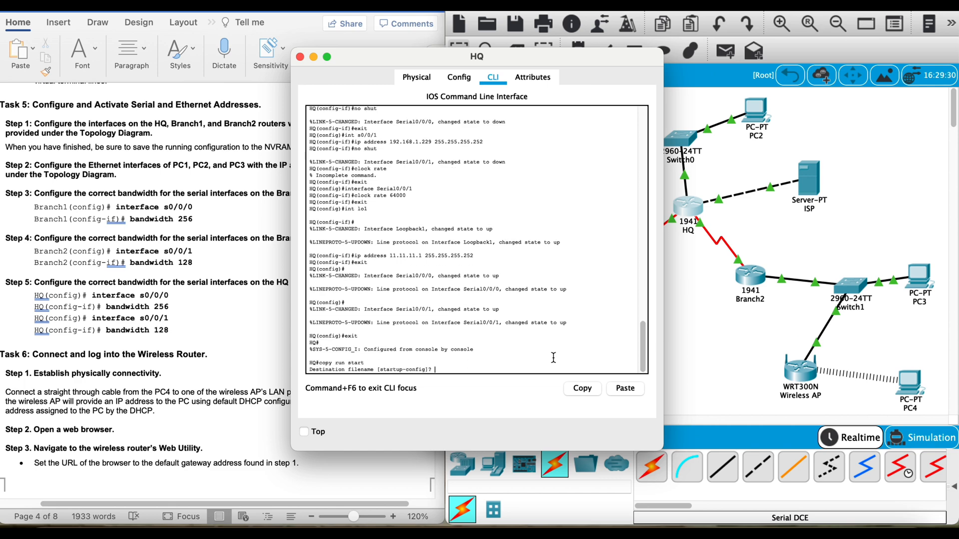
key("Return")
Step: Exit Branch1's configuration mode and save its running configuration to the startup configuration with copy run start
left_click(724, 320)
left_click(604, 274)
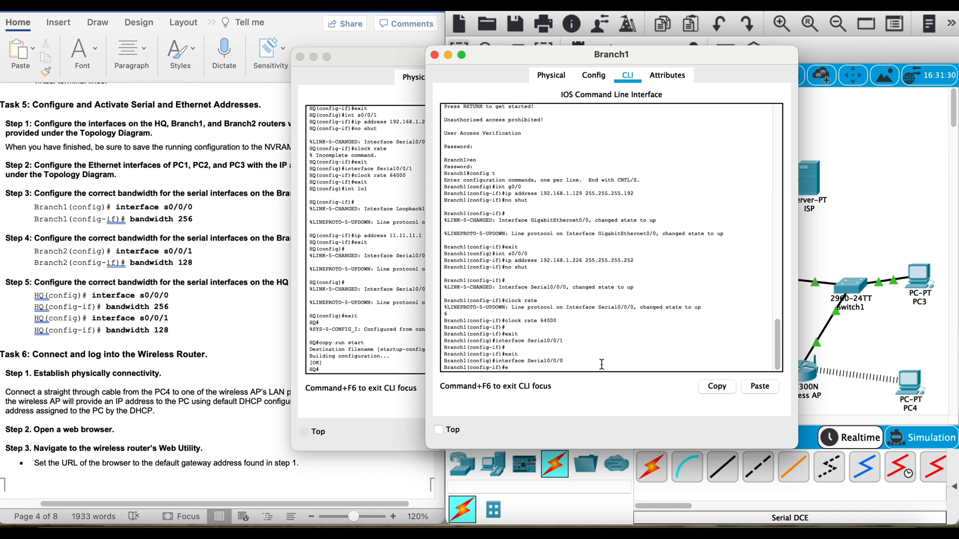
type("exit")
key("Return")
type("exit")
key("Return")
type("cop")
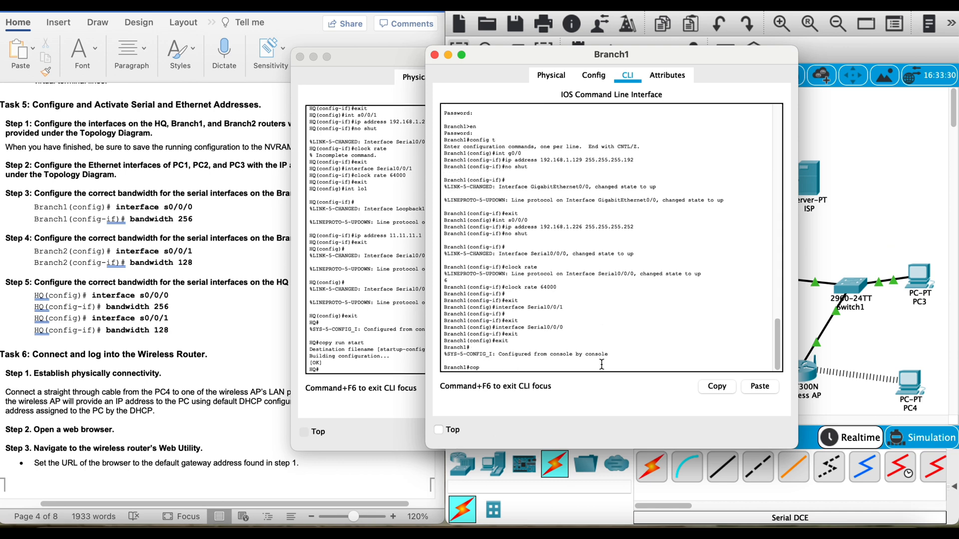
type("y run start")
key("Return")
key("Return")
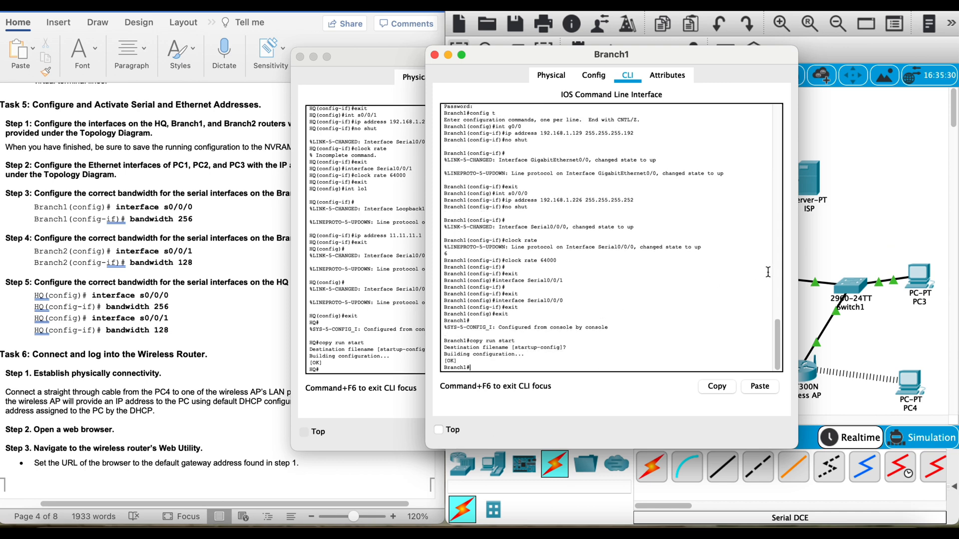
Step: Exit Branch2's configuration mode, save its running configuration with copy run start and close its window
left_click(831, 253)
left_click(737, 278)
type("exit")
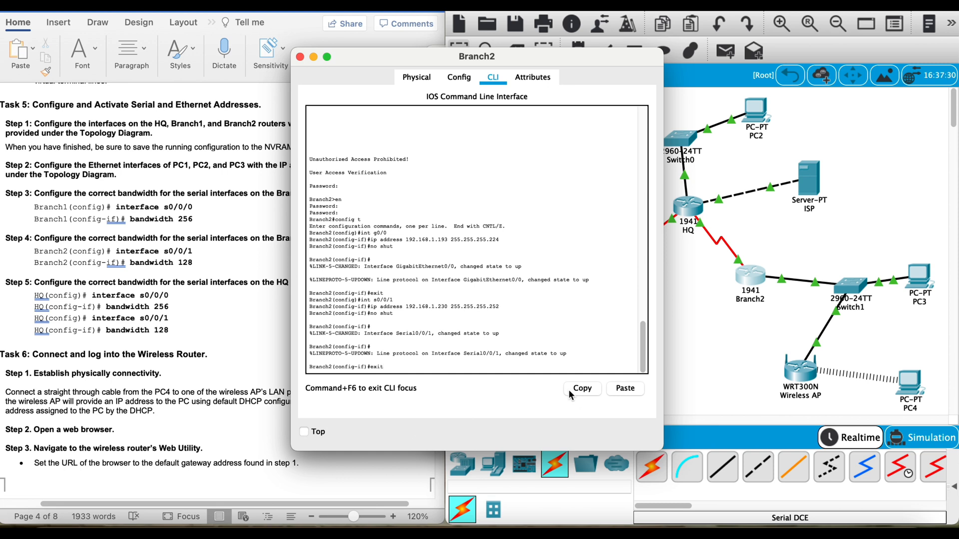
key("Return")
type("exit")
key("Return")
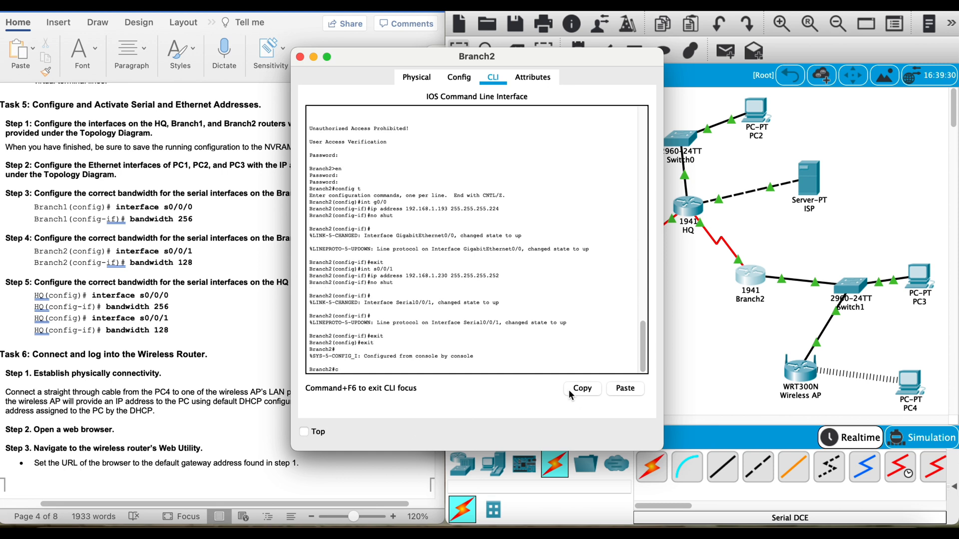
type("copy run start")
key("Return")
key("Return")
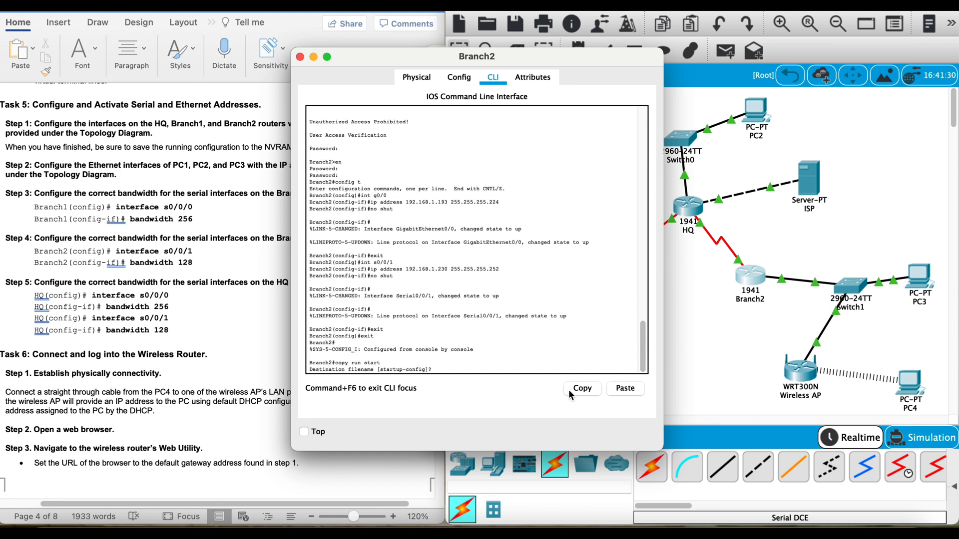
left_click(741, 326)
left_click(300, 57)
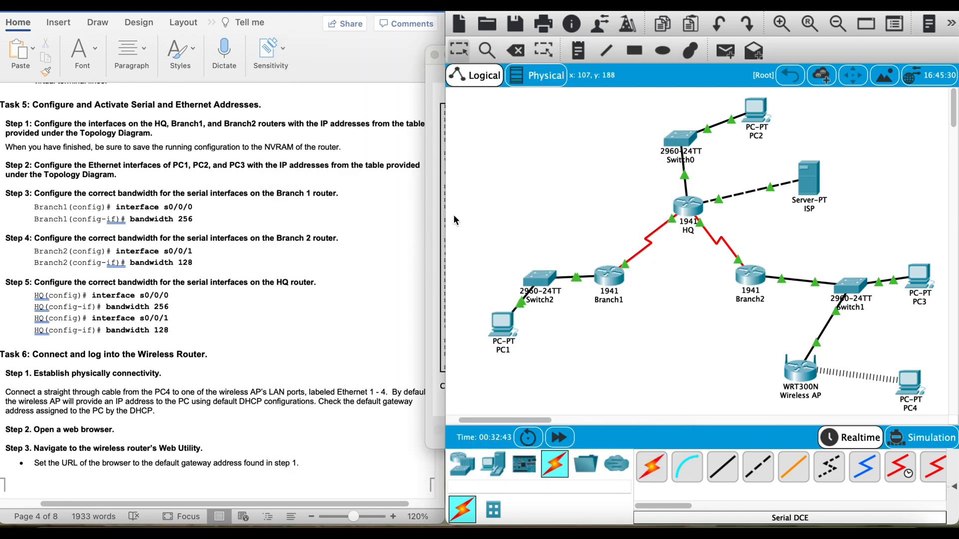
Step: Set the bandwidth of Branch1's s0/0/0 interface to 256
left_click(609, 278)
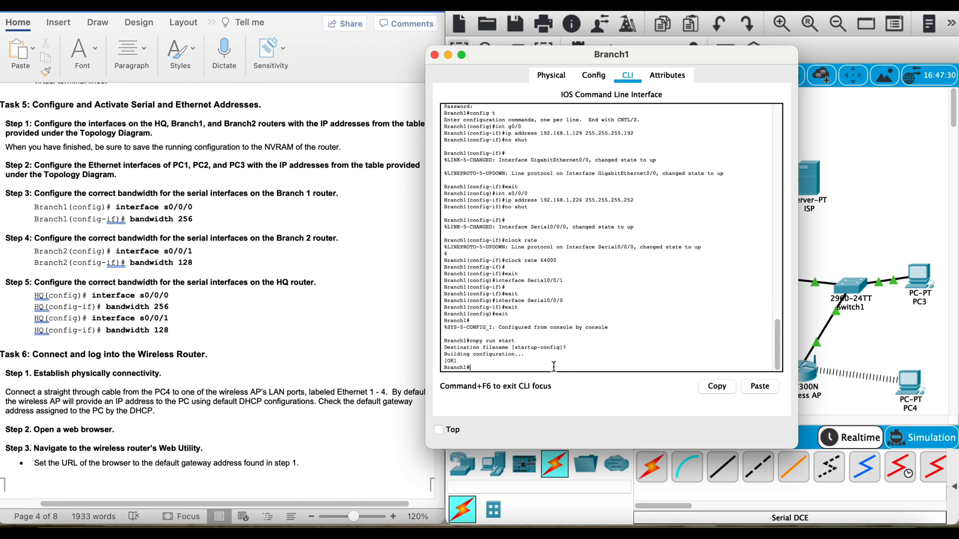
type("config t")
key("Return")
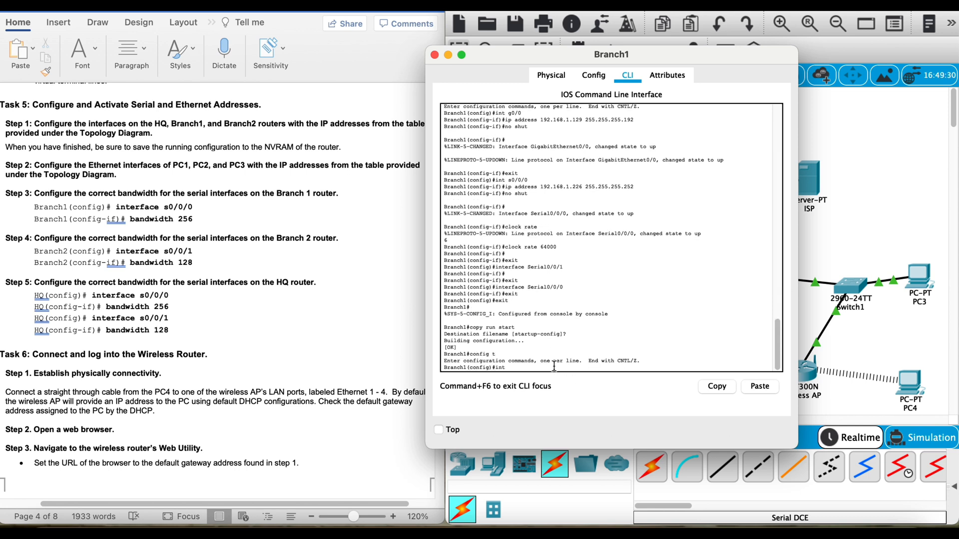
type("int s0/0/0")
key("Return")
type("b")
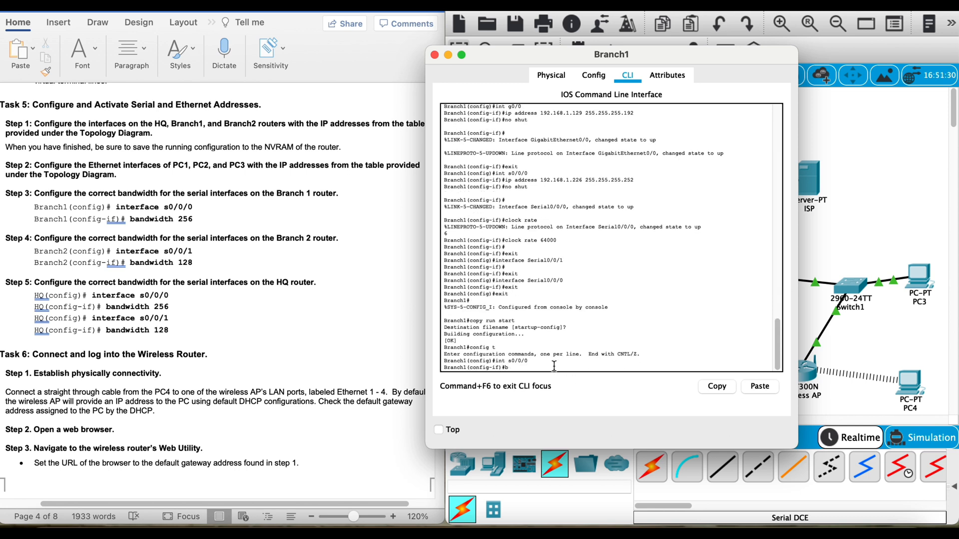
type("andwidth 256")
key("Return")
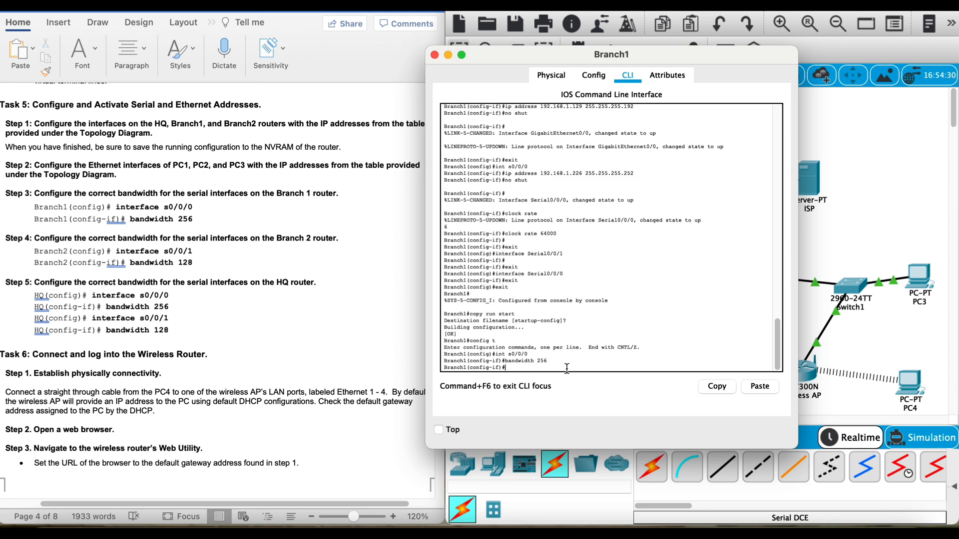
Step: Close Branch1's window, open Branch2's command line and enter interface configuration mode for s0/0/1
key("super+w")
left_click(758, 274)
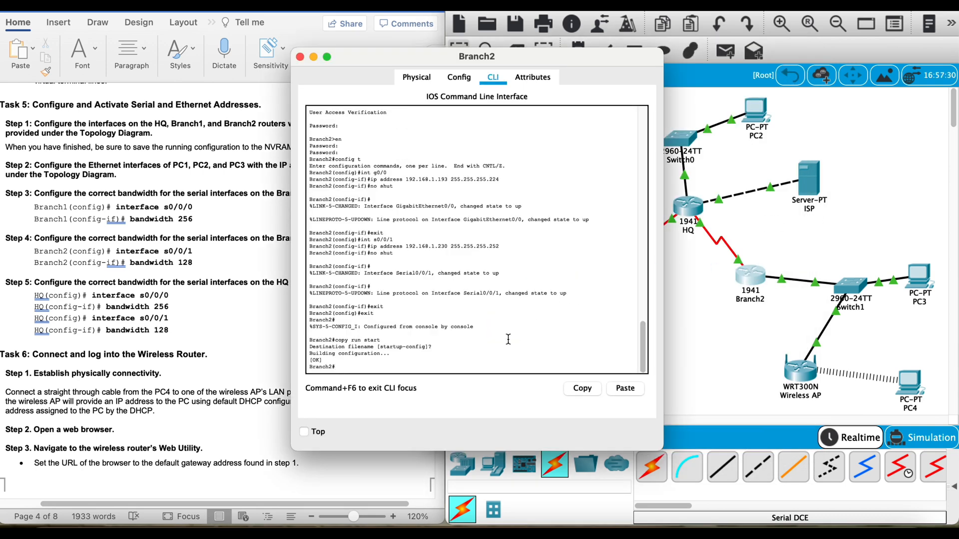
type("config t")
key("Return")
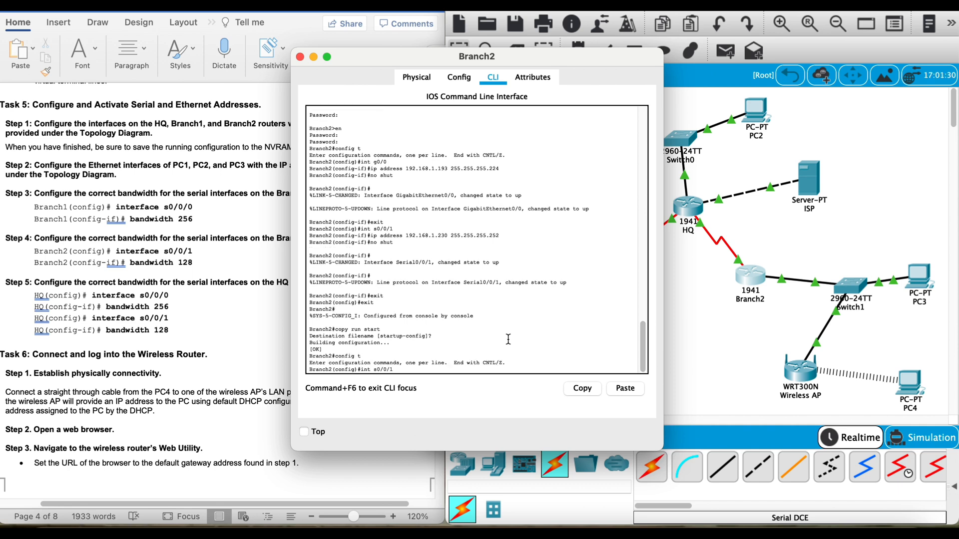
type("int s0/0/1")
key("Return")
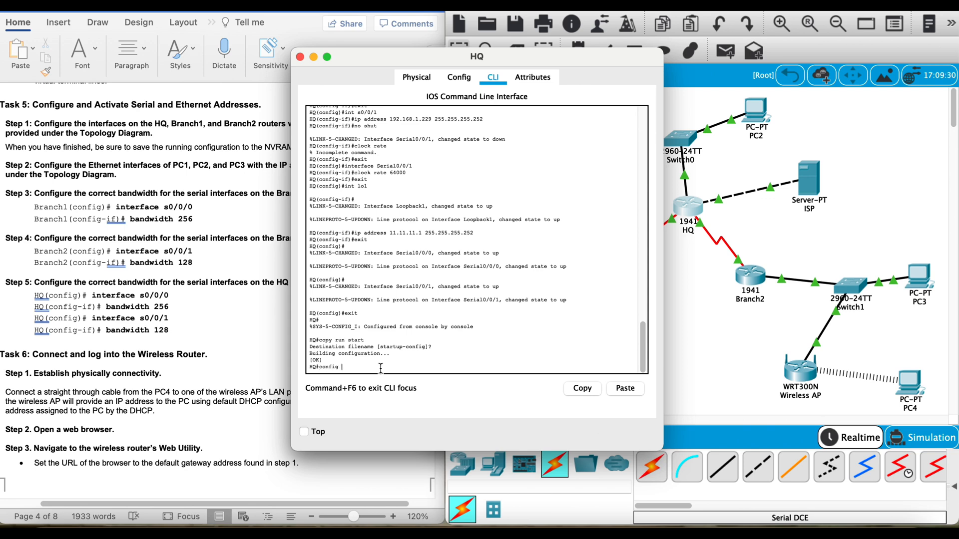
Step: On HQ, enter global configuration mode and set the bandwidth of interface s0/0/0 to 256
type("t")
key("Return")
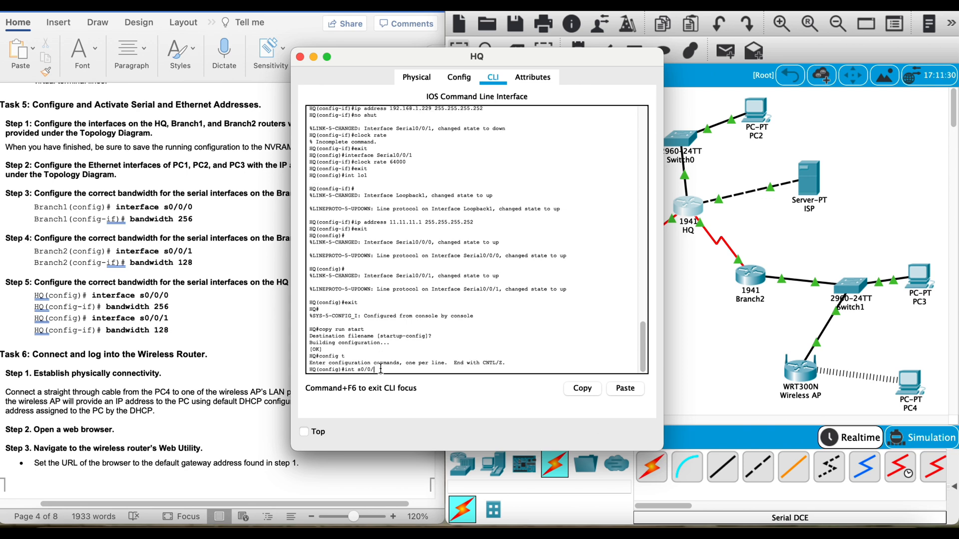
type("int s0/0/0")
key("Return")
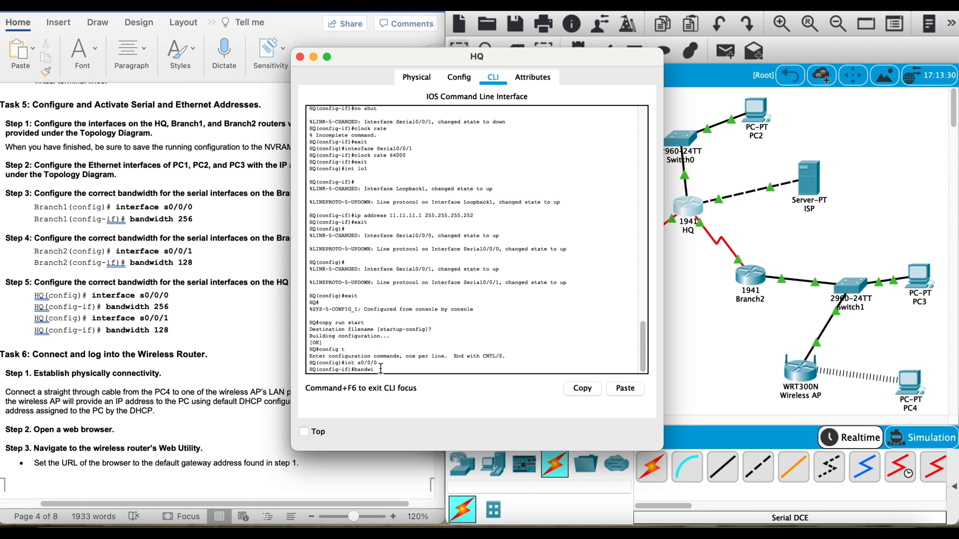
type("bandwidth 256")
key("Return")
Step: Set the bandwidth of HQ's s0/0/1 interface to 128
type("int s0/0/1")
key("Return")
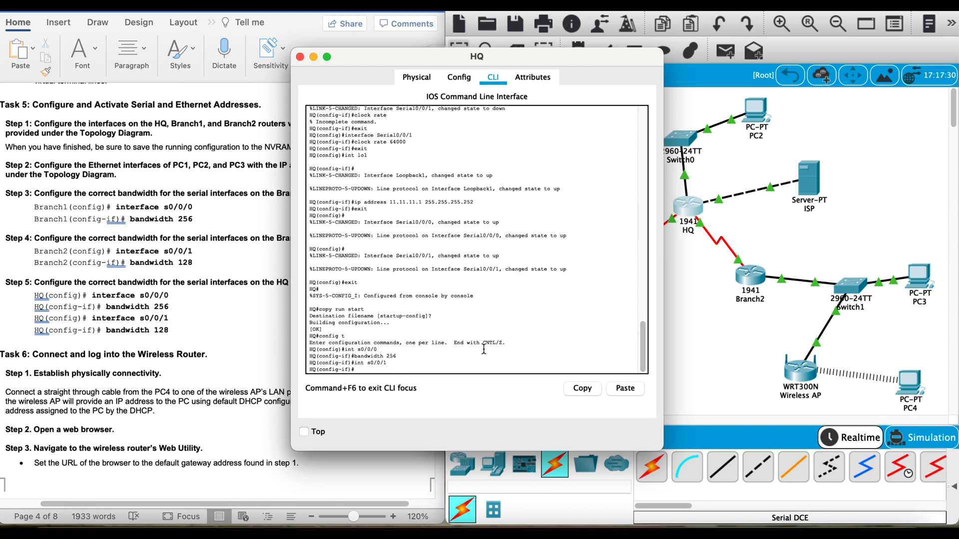
type("bandwidth 128")
key("Return")
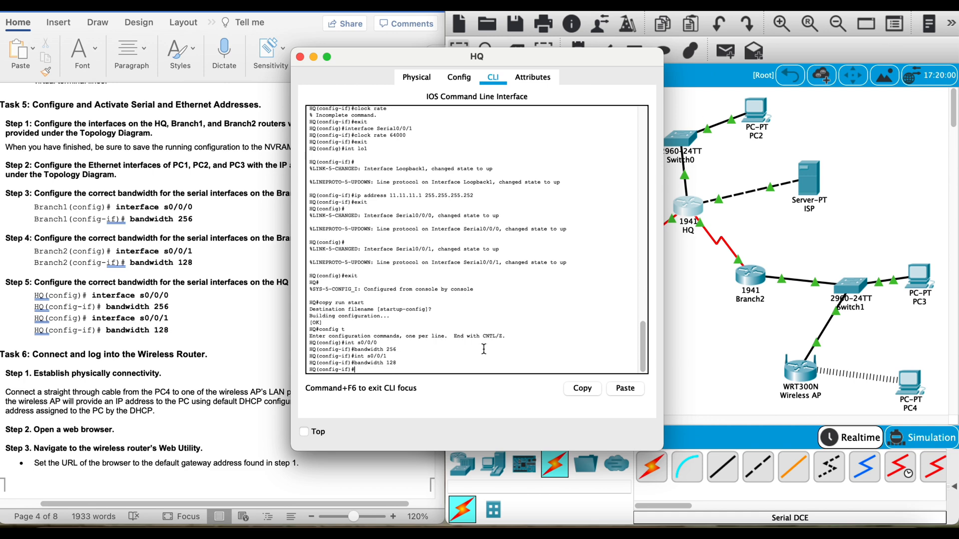
Step: Following Task 6 of the lab document, open the Wireless AP's GUI setup page and place its window beside the document
left_click(239, 335)
scroll(243, 334, "down", 10)
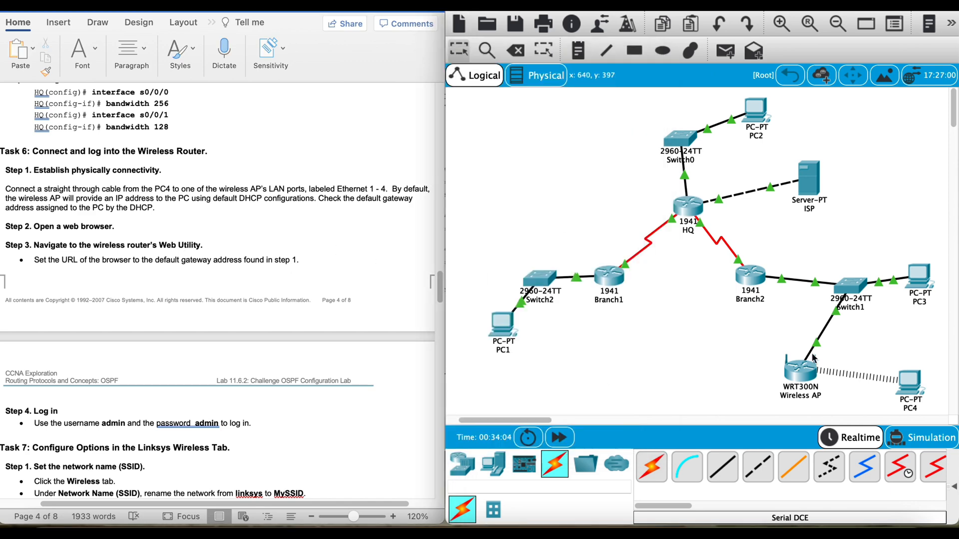
left_click(806, 373)
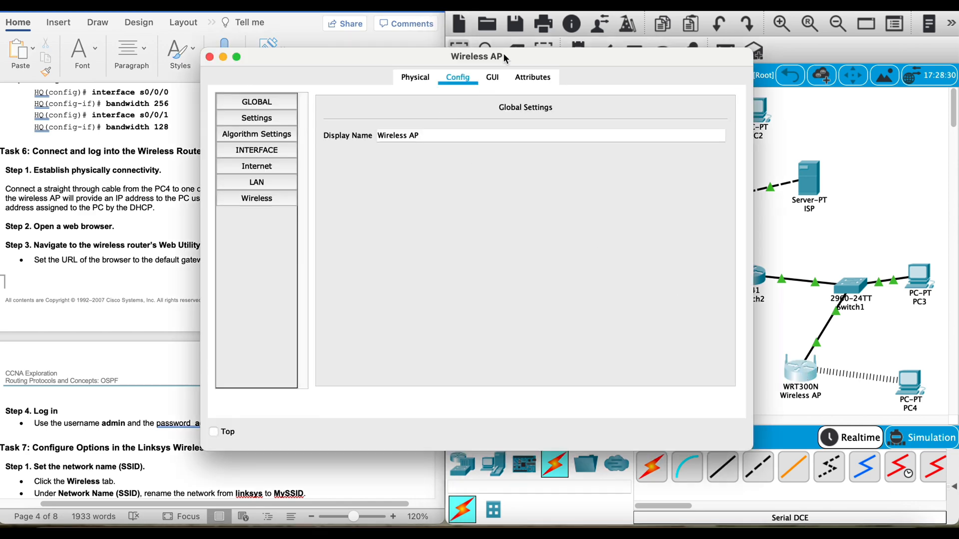
left_click(492, 76)
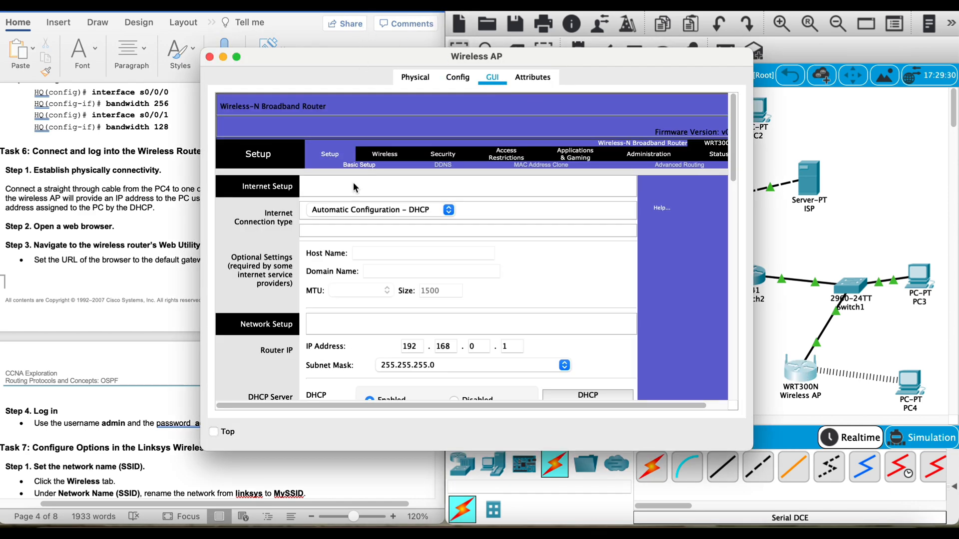
left_click_drag(352, 67, 490, 43)
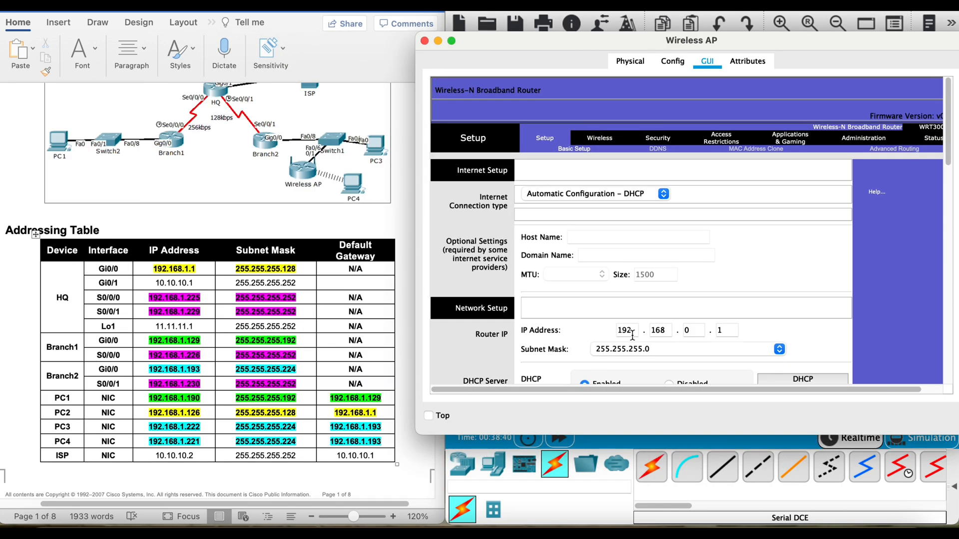
Step: Set the Wireless AP's router IP address to 192.168.1.220 with subnet mask 255.255.255.224 and save the settings
left_click(629, 330)
left_click(698, 331)
double_click(719, 329)
type("220")
left_click(671, 349)
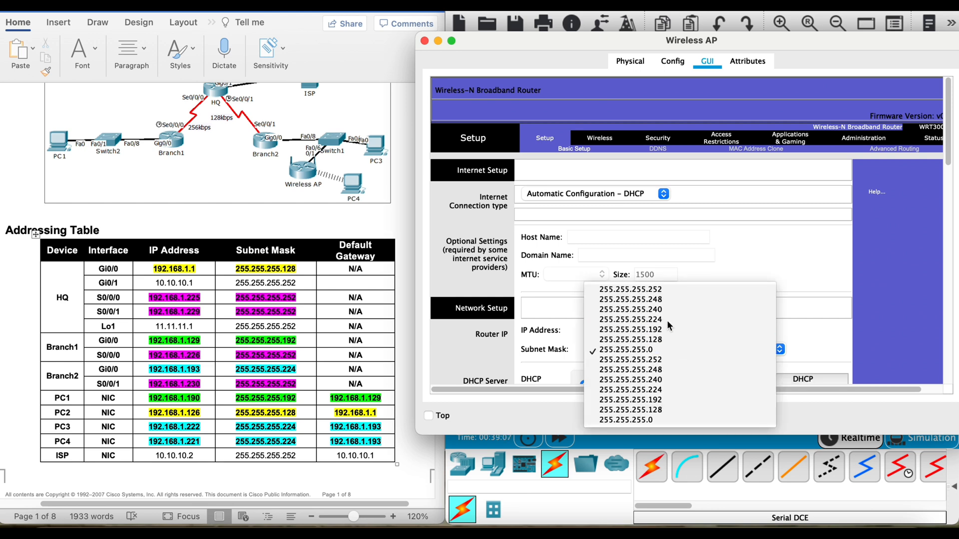
left_click(667, 319)
left_click(690, 349)
left_click(691, 351)
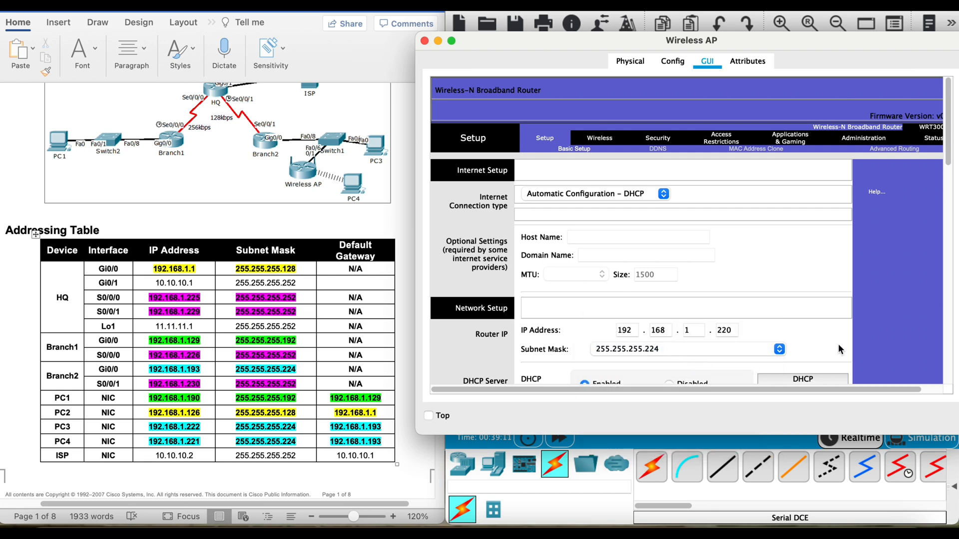
scroll(951, 176, "down", 5)
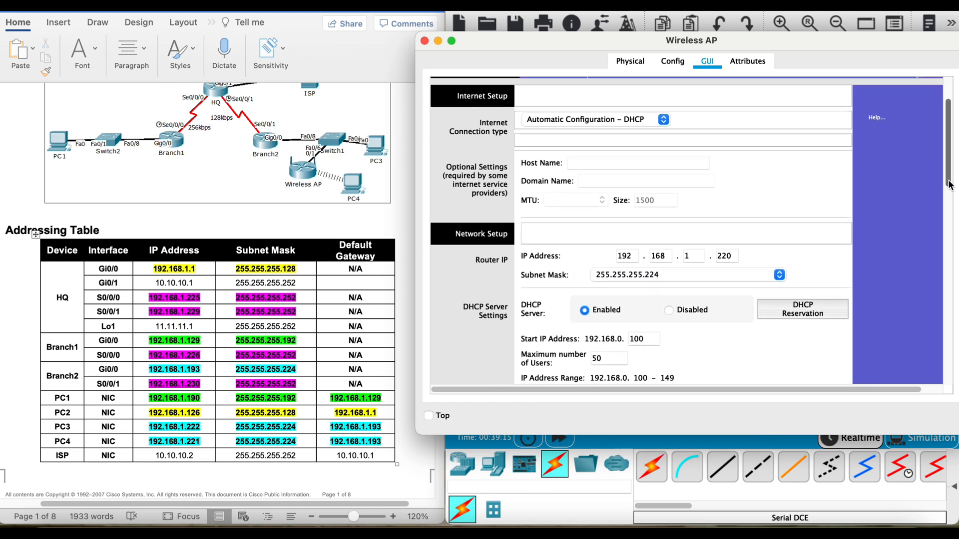
left_click_drag(950, 194, 888, 400)
left_click(709, 360)
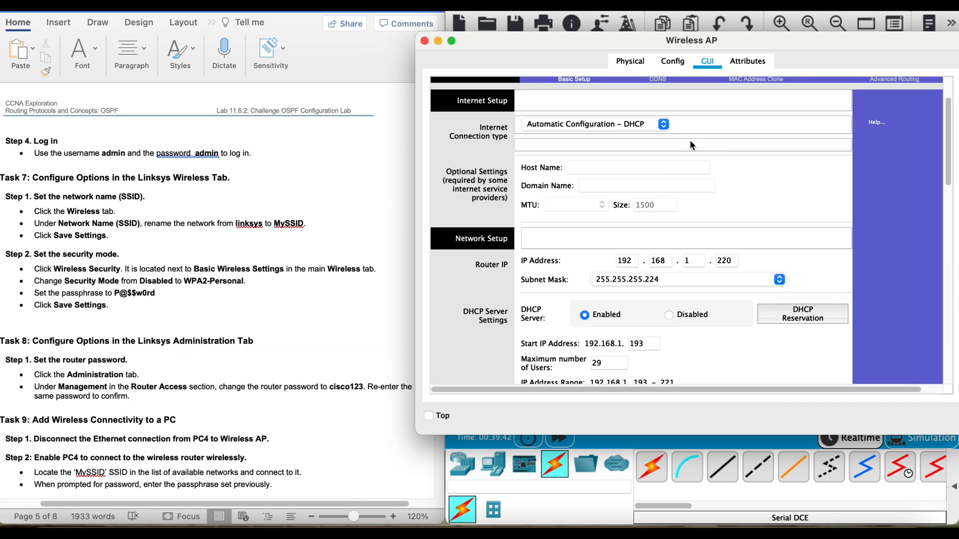
Step: In the Wireless AP's basic wireless settings, rename the network (SSID) to MySSID with Mixed network mode and save the settings
left_click(599, 140)
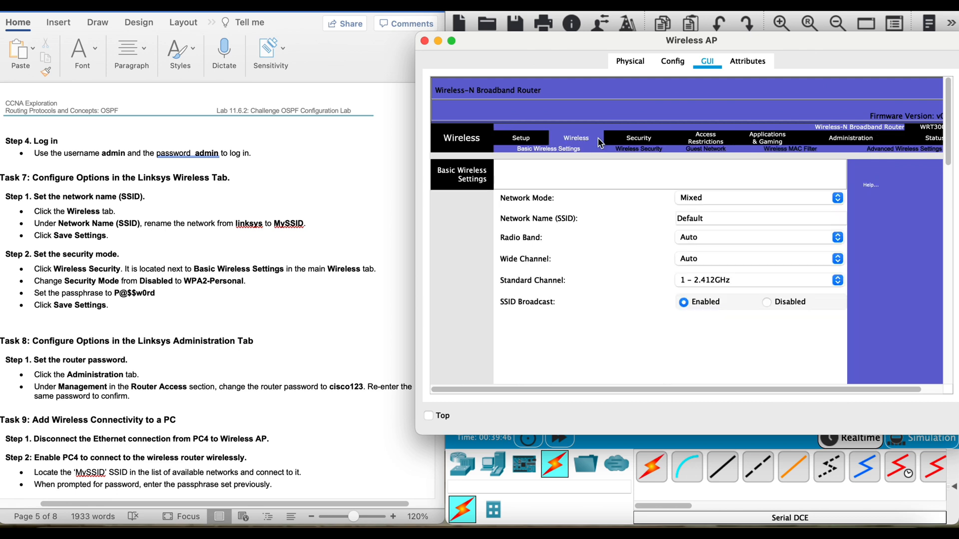
left_click(739, 199)
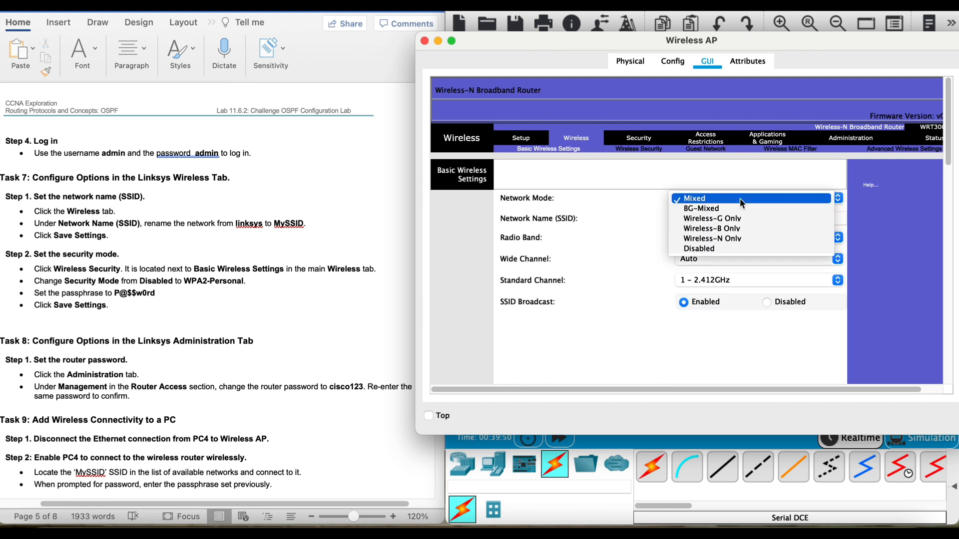
left_click(739, 198)
double_click(733, 214)
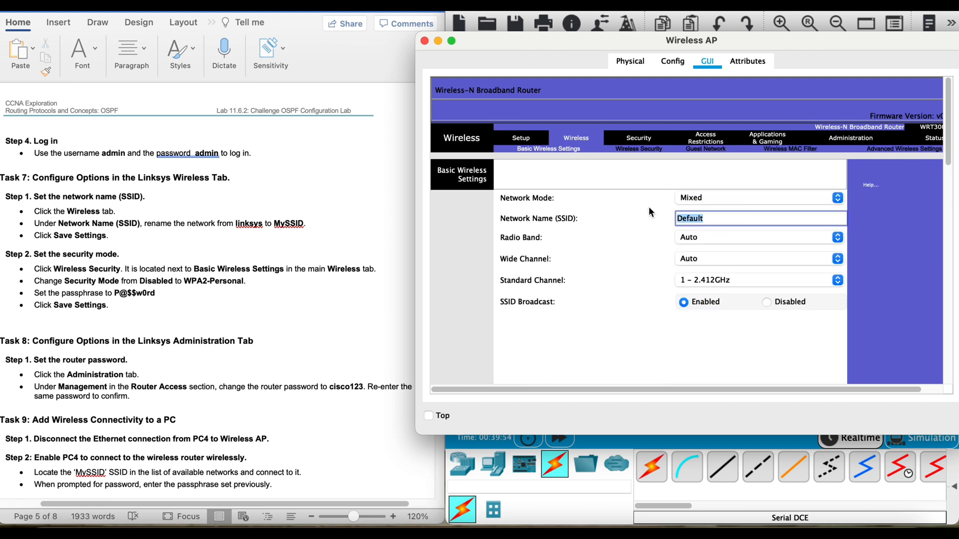
type("MySSID")
scroll(736, 278, "down", 10)
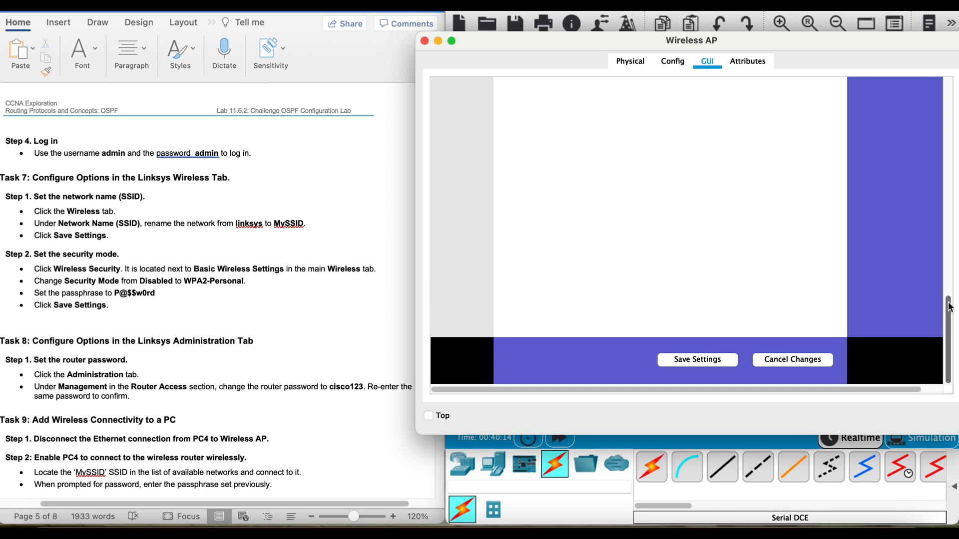
Step: Set the Wireless AP's wireless security mode to WPA2 Personal
left_click_drag(949, 307, 947, 86)
left_click(651, 147)
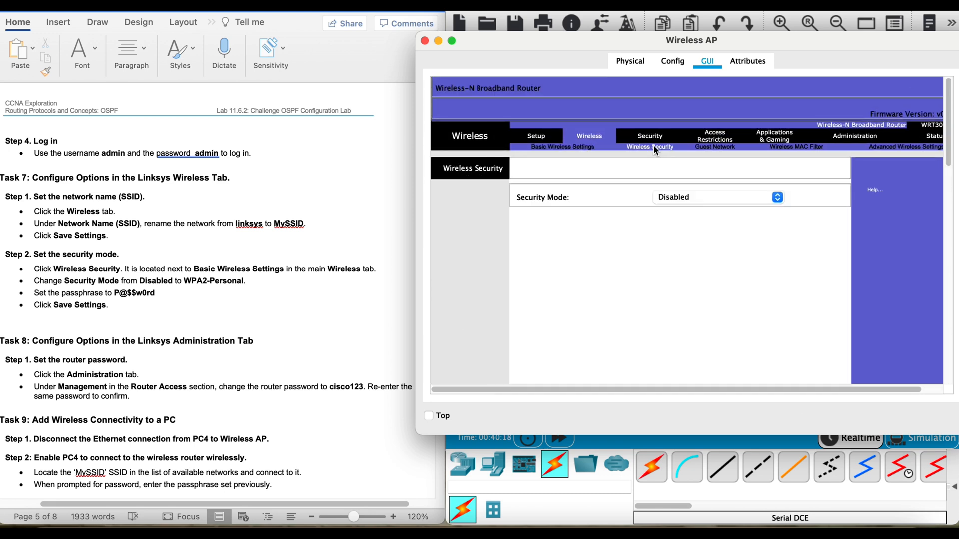
left_click(714, 196)
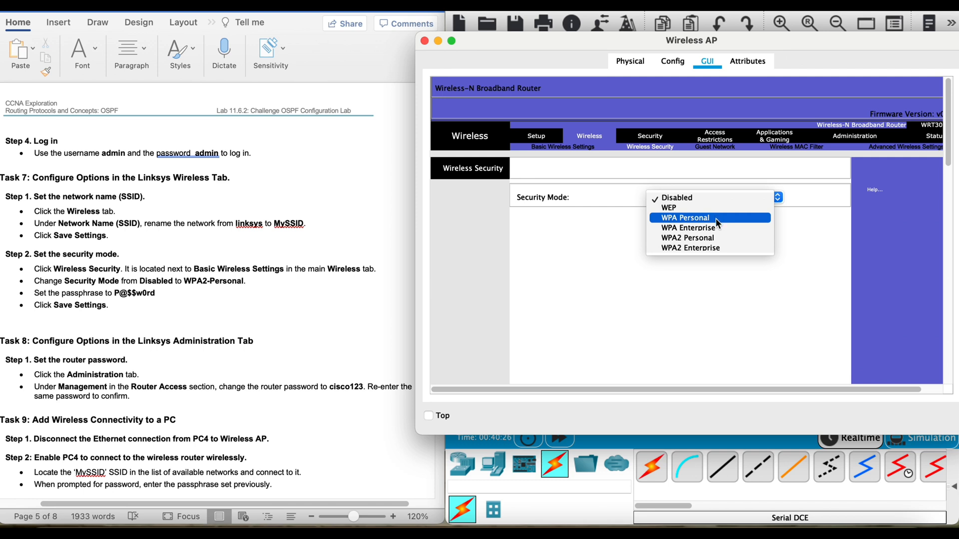
left_click(717, 242)
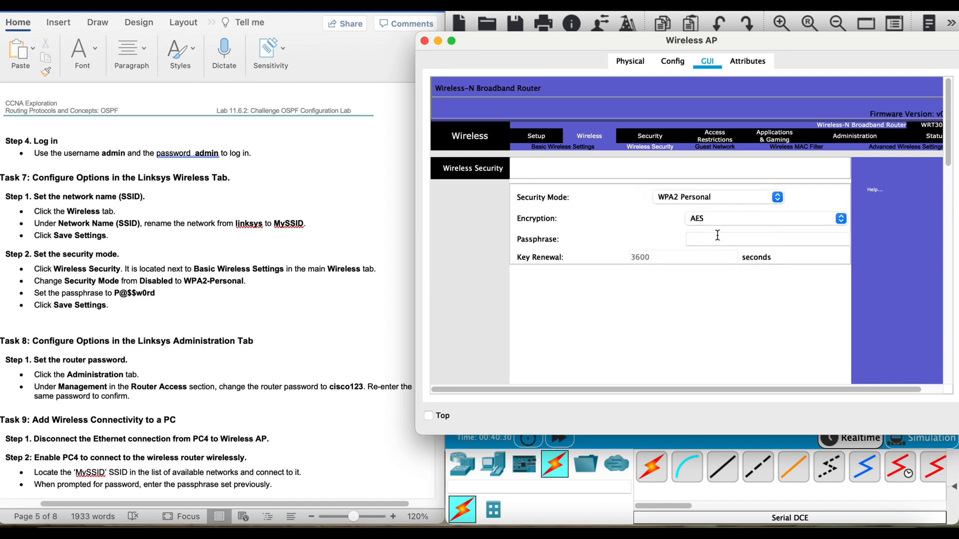
Step: Enter the wireless passphrase given in the lab document for the Wireless AP and save the settings
left_click(720, 241)
type("P")
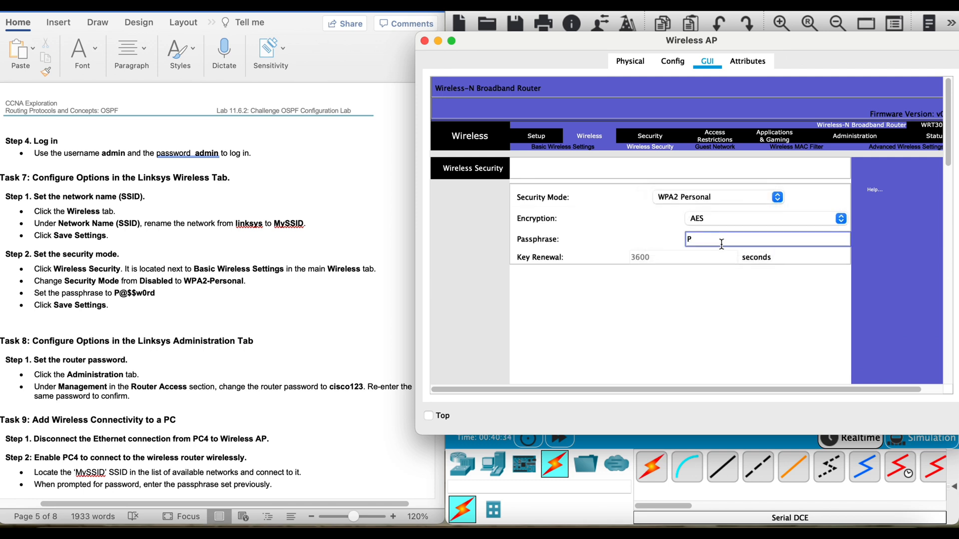
type("@$$w0rd")
scroll(938, 159, "down", 10)
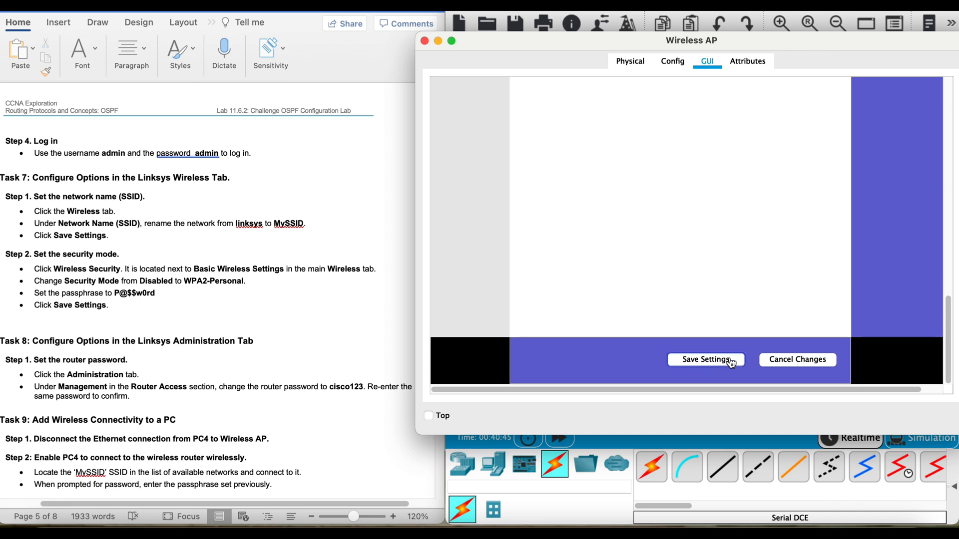
left_click(731, 361)
Step: In the Word lab document, append "(SKIP this task)" to the Task 8 heading and highlight the heading in yellow
left_click(286, 215)
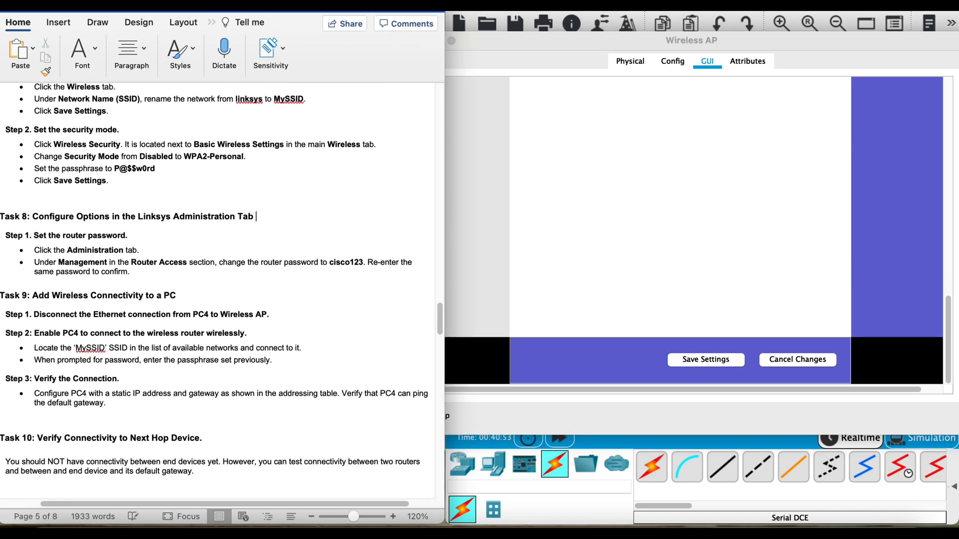
type("(SKIP this task)")
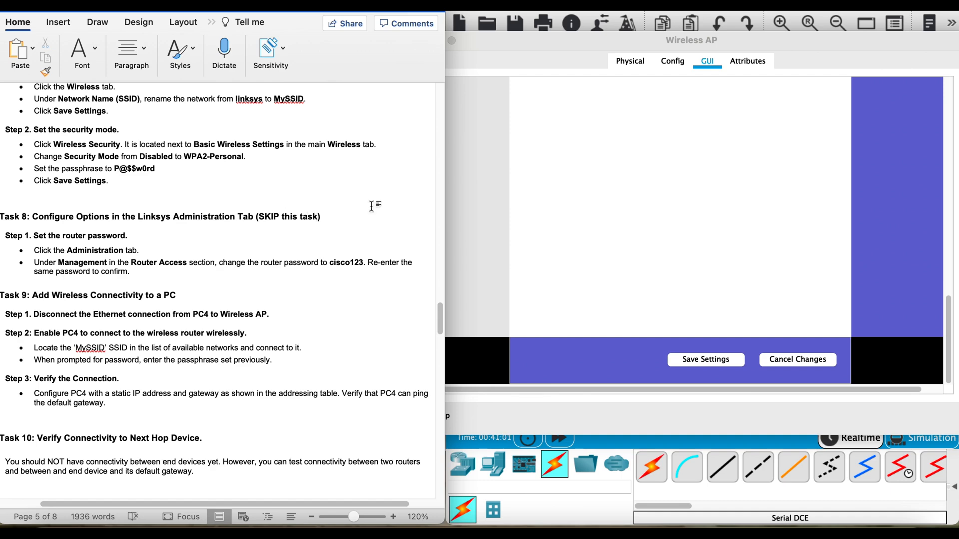
left_click_drag(322, 216, 18, 219)
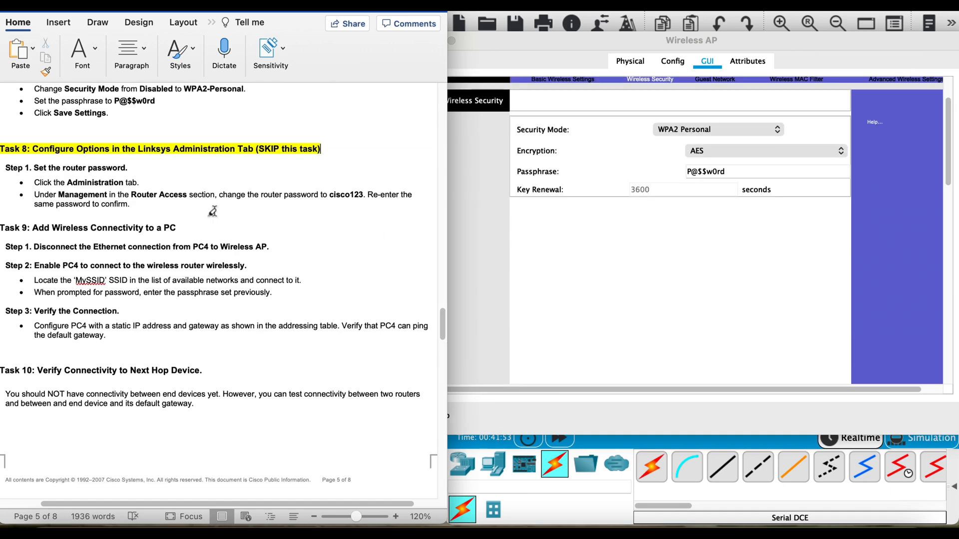
scroll(208, 214, "down", 1)
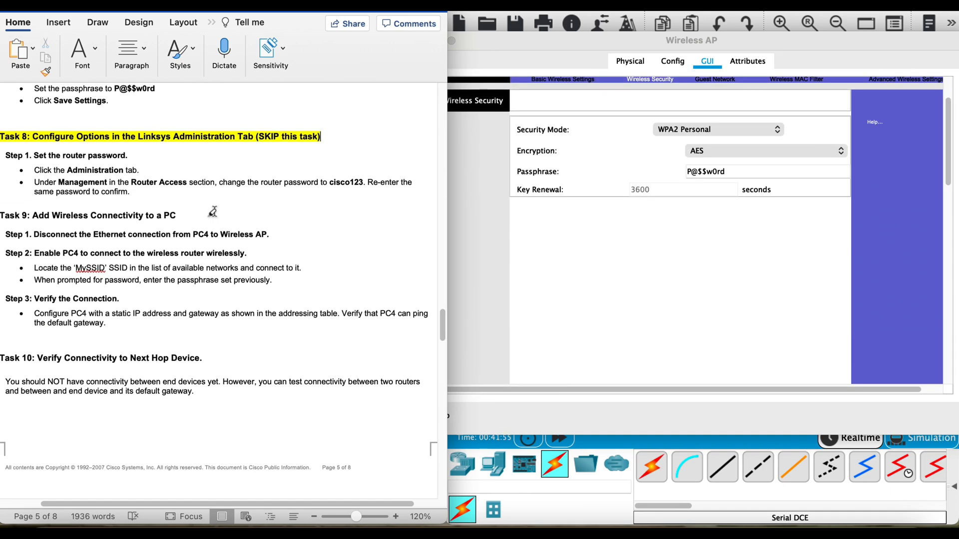
Step: Following Task 9, open PC Wireless on PC4, refresh the list of available networks and select MySSID
scroll(209, 216, "down", 5)
scroll(209, 215, "up", 2)
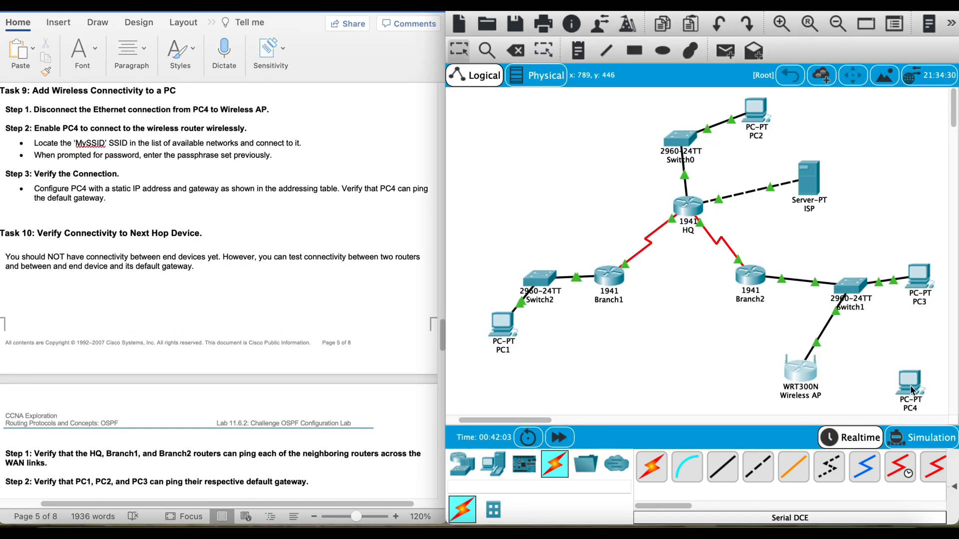
left_click(911, 388)
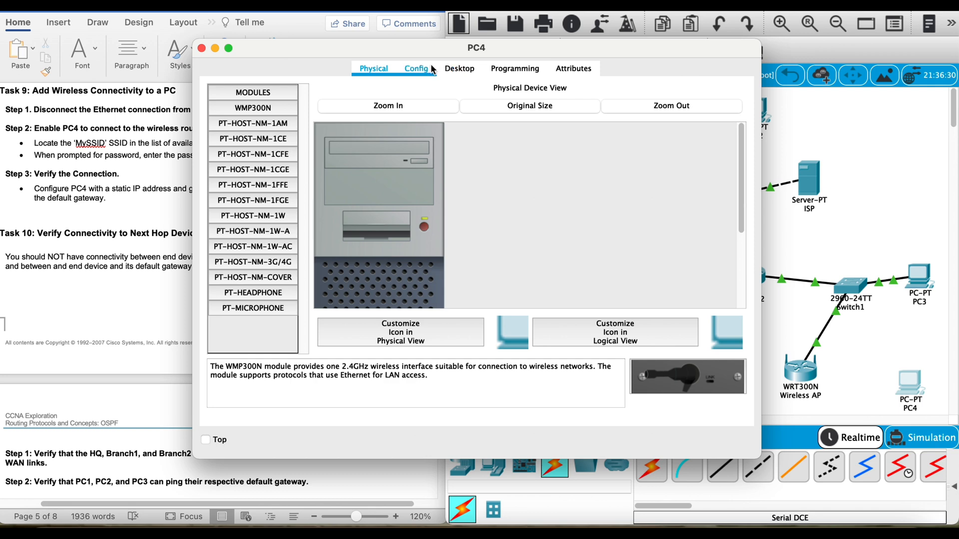
left_click(416, 68)
left_click(460, 68)
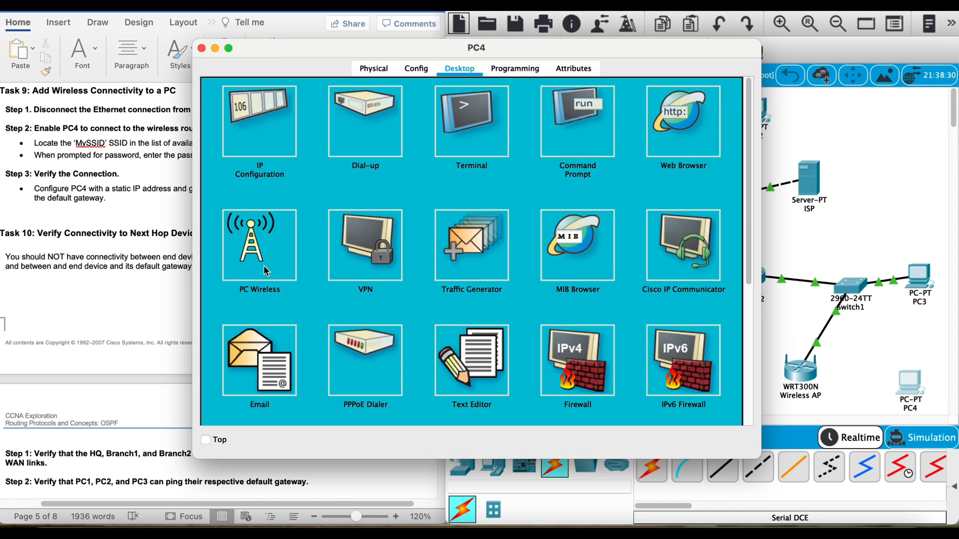
left_click(257, 237)
left_click(349, 183)
left_click(393, 328)
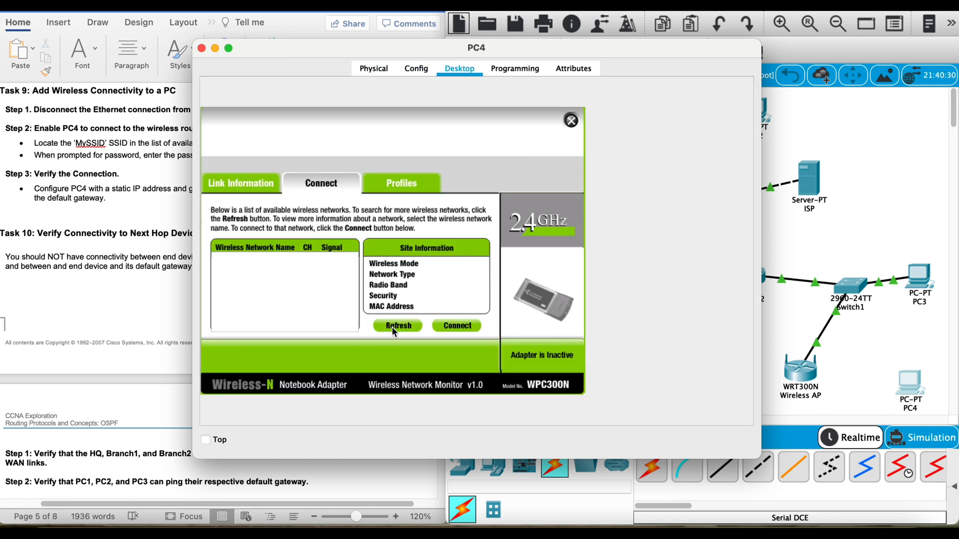
left_click(301, 265)
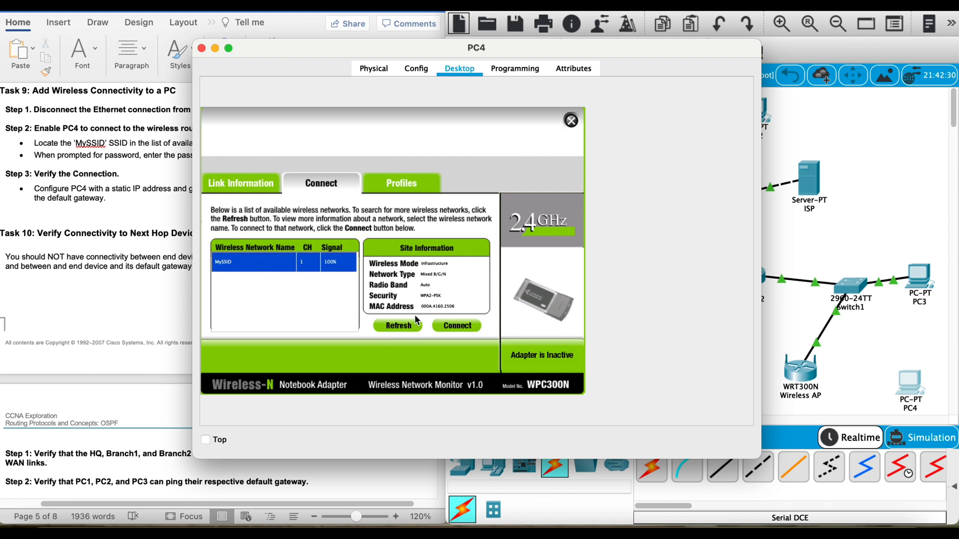
Step: Connect PC4 to MySSID with WPA2-Personal security by entering the pre-shared key, and close the PC Wireless utility
left_click(445, 324)
left_click(304, 267)
type("P")
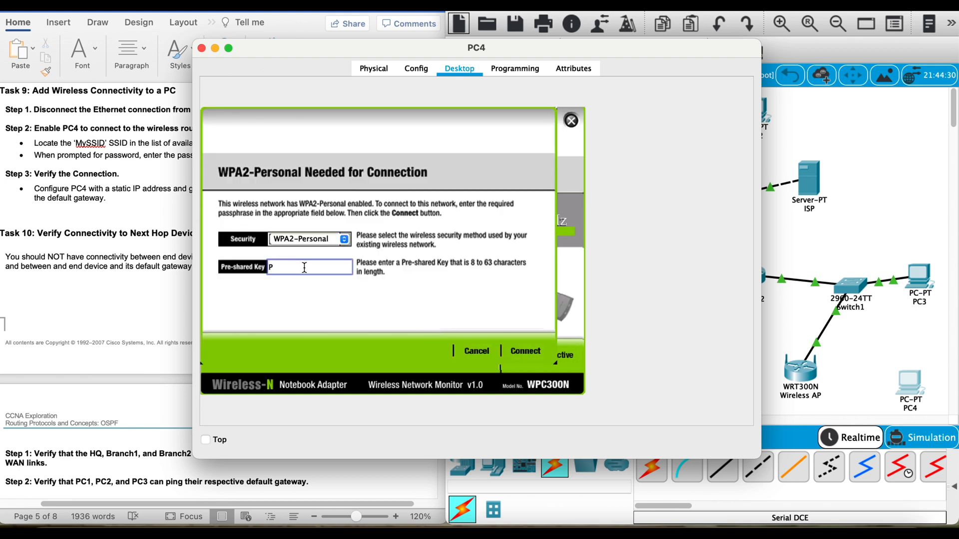
type("@$$w0rd")
left_click(524, 351)
left_click(571, 120)
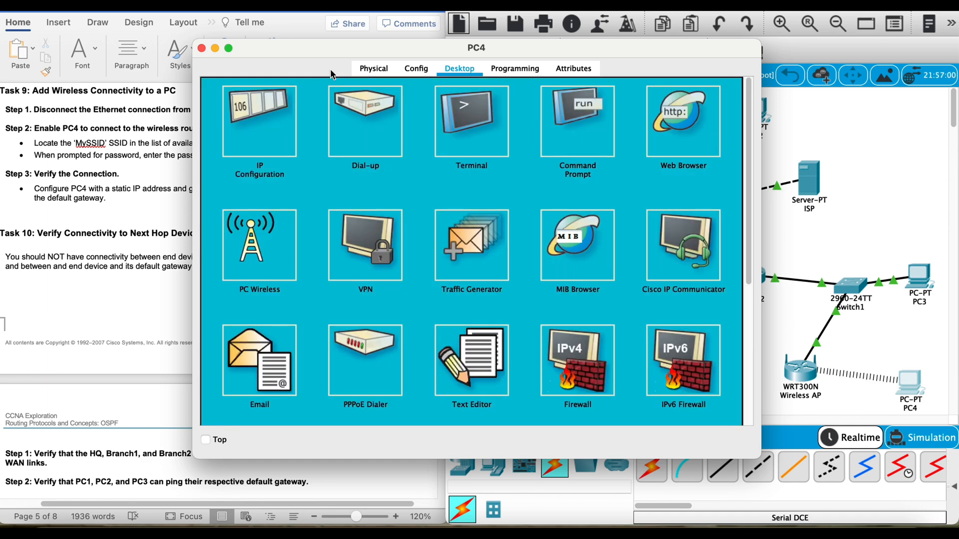
Step: Switch PC4's wireless interface to static addressing and set its IP address to 192.168.1.221 from the lab document's addressing table
left_click(254, 111)
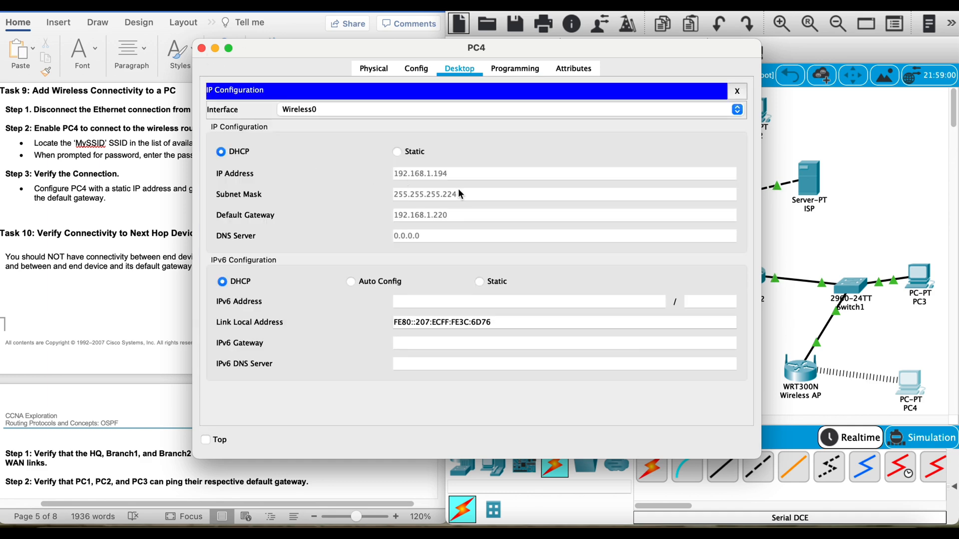
left_click(404, 155)
scroll(161, 217, "down", 3)
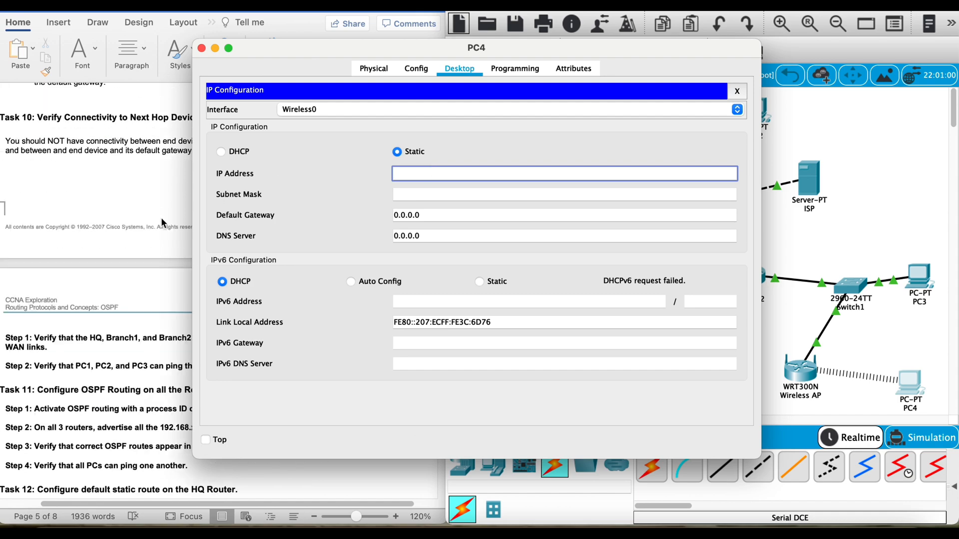
scroll(160, 217, "up", 10)
scroll(160, 222, "up", 20)
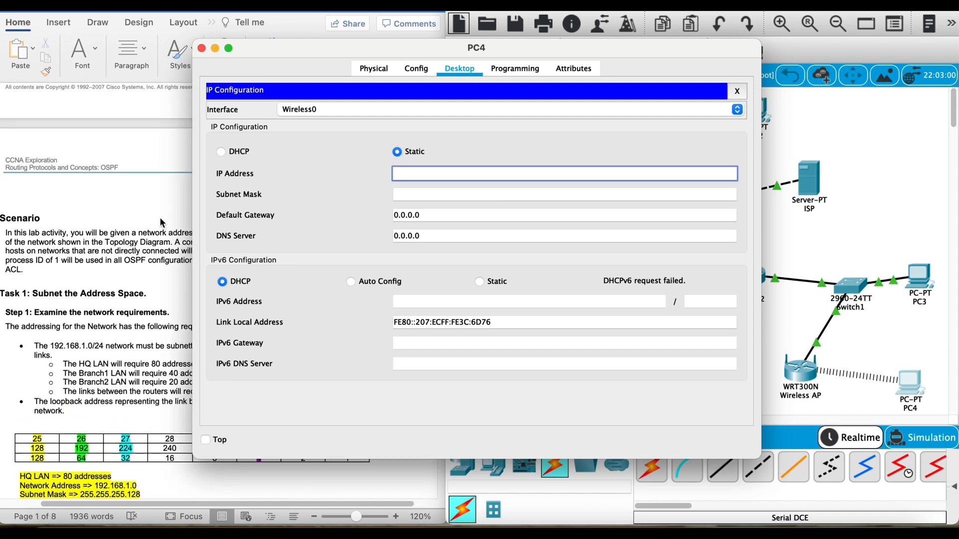
left_click_drag(274, 44, 490, 47)
type("1")
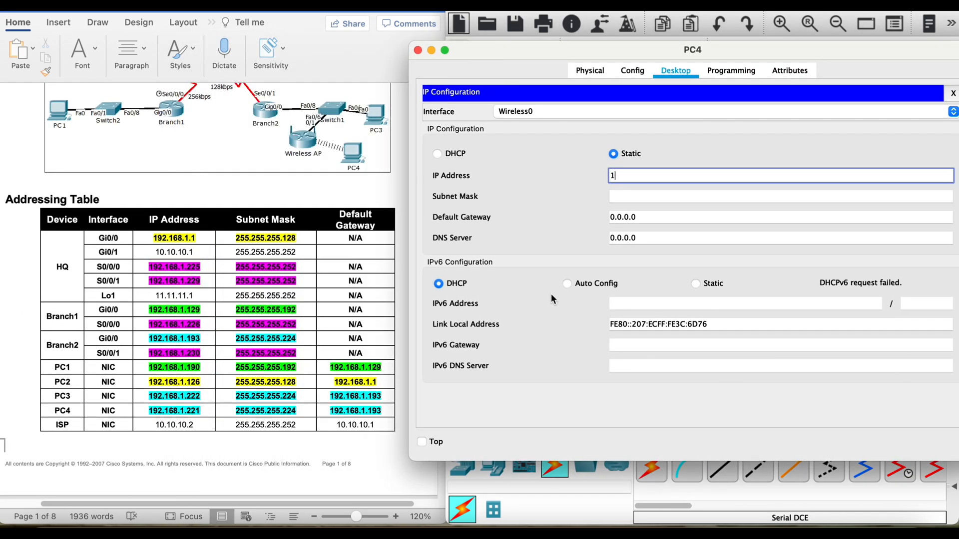
type("92.168.1.2")
type("21")
Step: Set PC4's subnet mask to 255.255.255.224 and default gateway to 192.168.1.193, and close the PC4 window
left_click(649, 197)
key("BackSpace")
type("224")
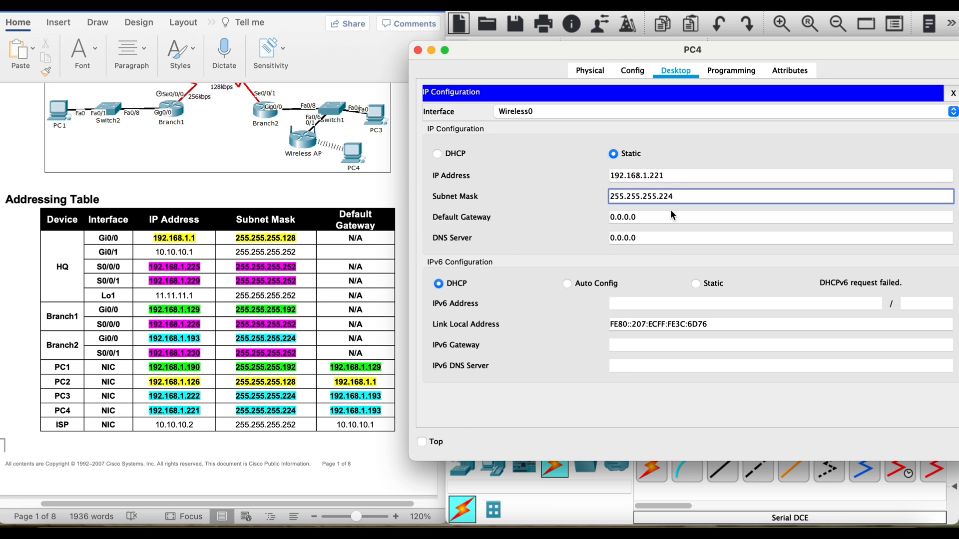
key("Tab")
type("192.168.1.")
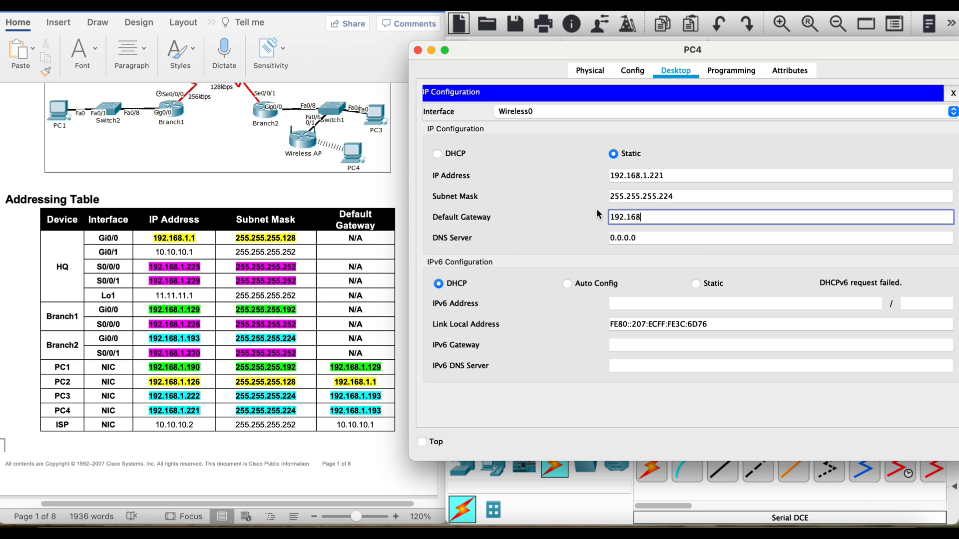
type("193")
left_click(418, 50)
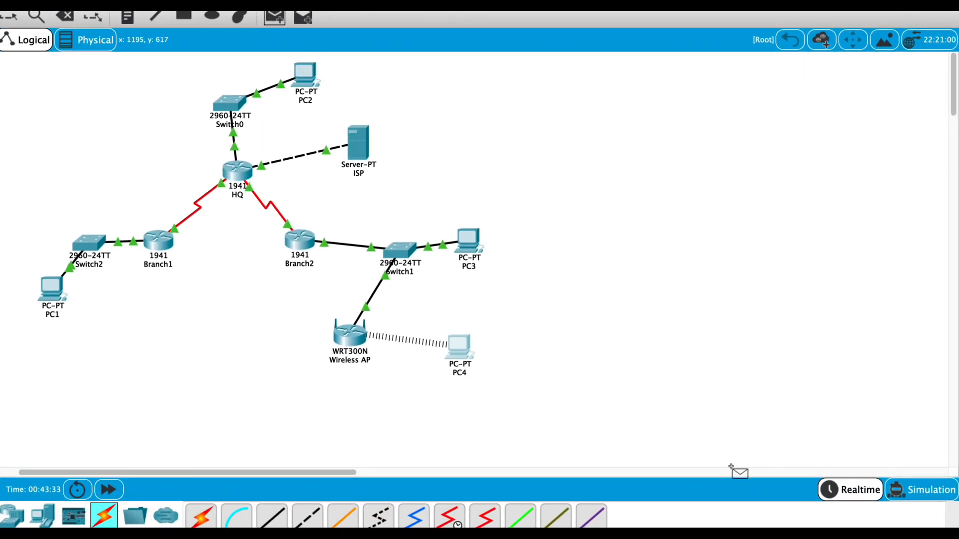
Step: Test next-hop connectivity by sending simple PDUs from PC4 to Branch2, from PC3 to Branch2 and from ISP to HQ
left_click(952, 515)
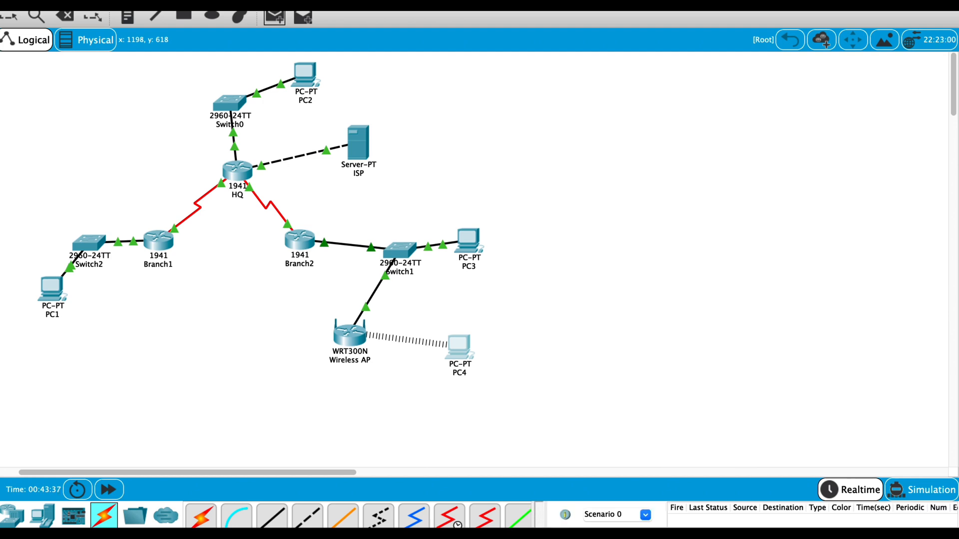
left_click(459, 346)
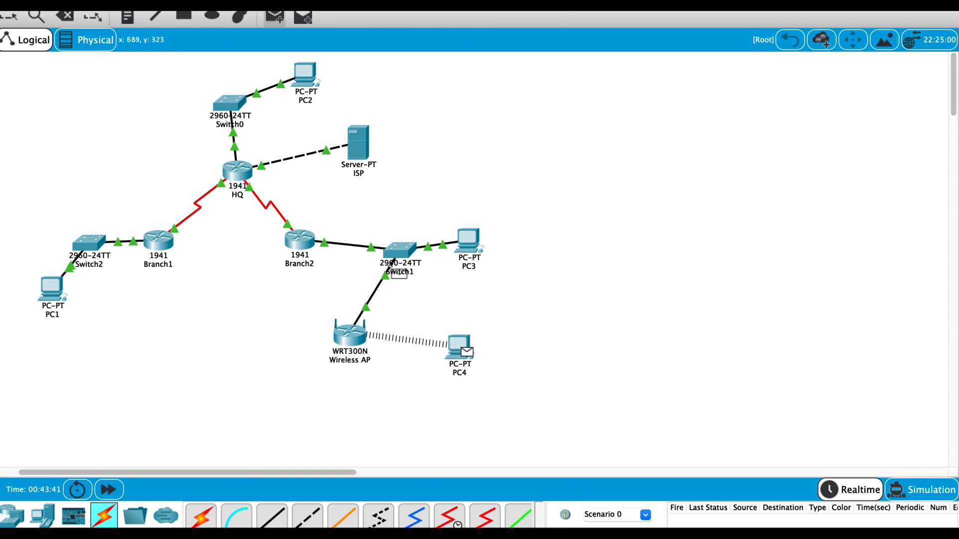
left_click(300, 240)
left_click(468, 242)
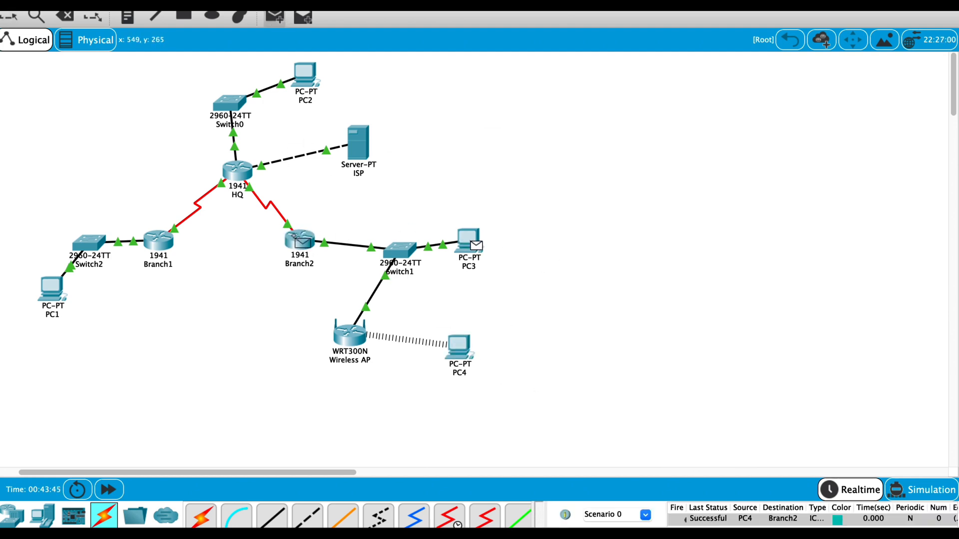
left_click(299, 240)
left_click(360, 137)
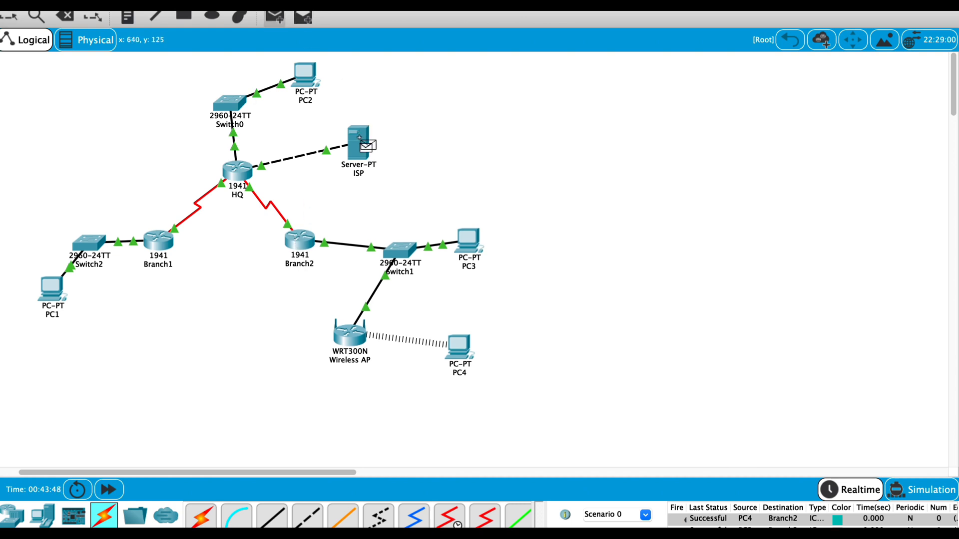
left_click(241, 173)
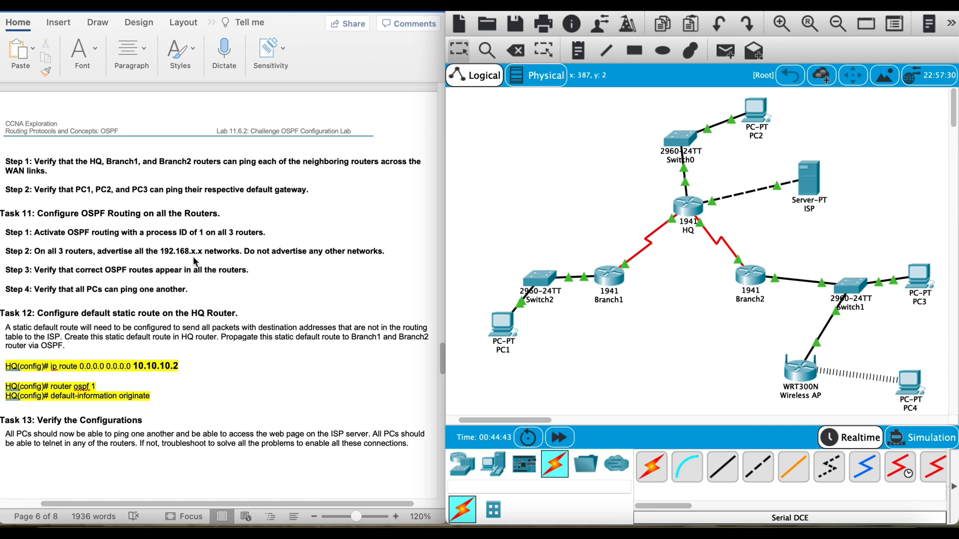
Step: In the Word lab document, highlight "the 192.168.x.x networks" in Task 11 Step 2 in yellow and return to the addressing table
left_click_drag(156, 252, 216, 250)
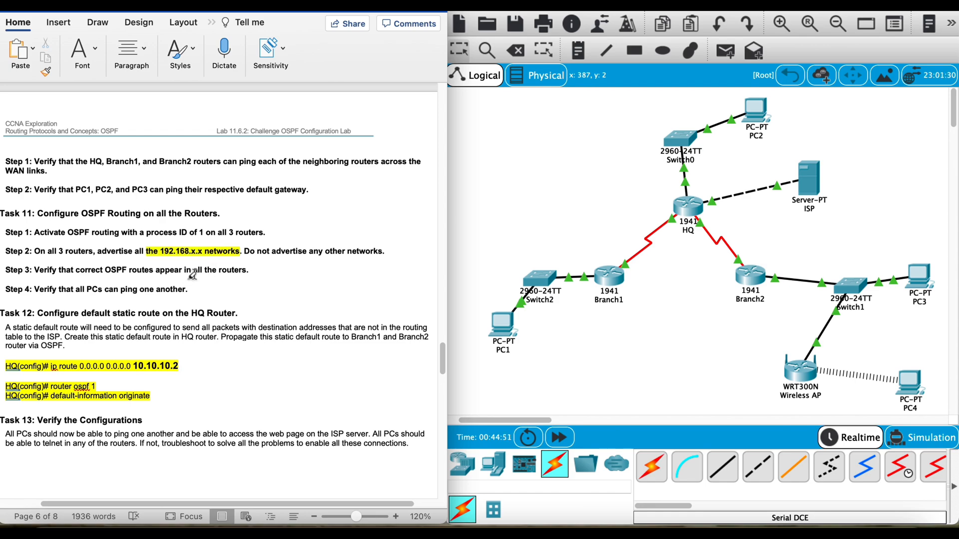
scroll(190, 276, "down", 5)
scroll(185, 278, "up", 15)
scroll(182, 275, "up", 15)
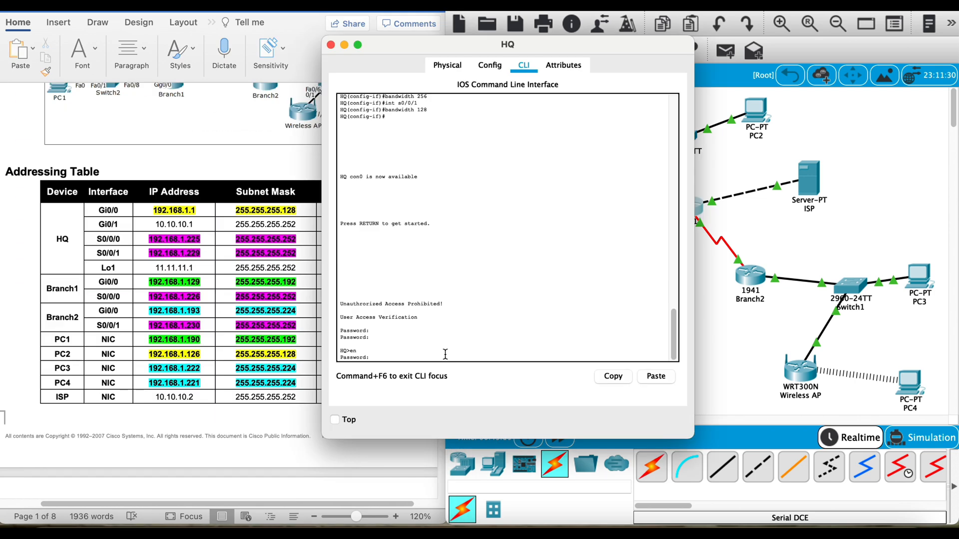
Step: On the HQ router's command line, enter global configuration mode and start OSPF with process ID 1
key("Return")
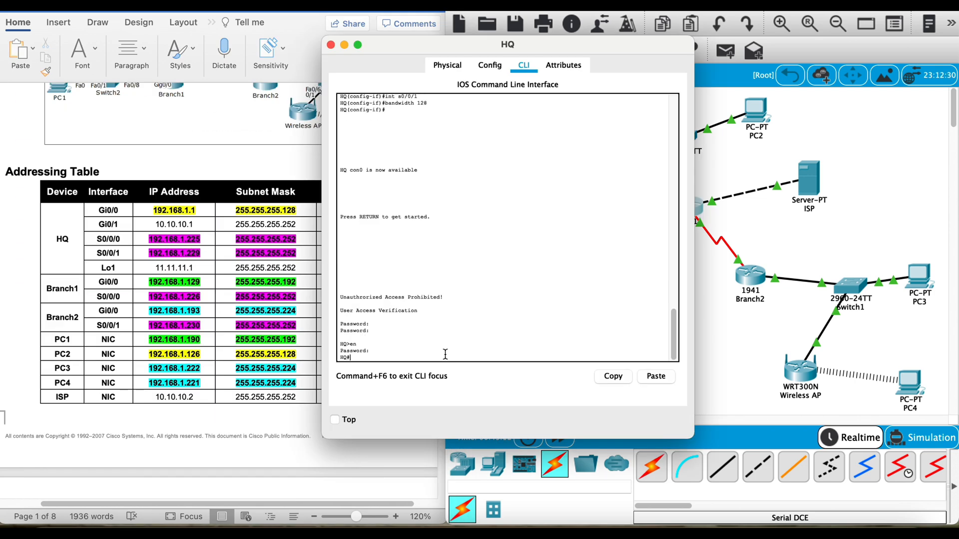
type("config t")
key("Return")
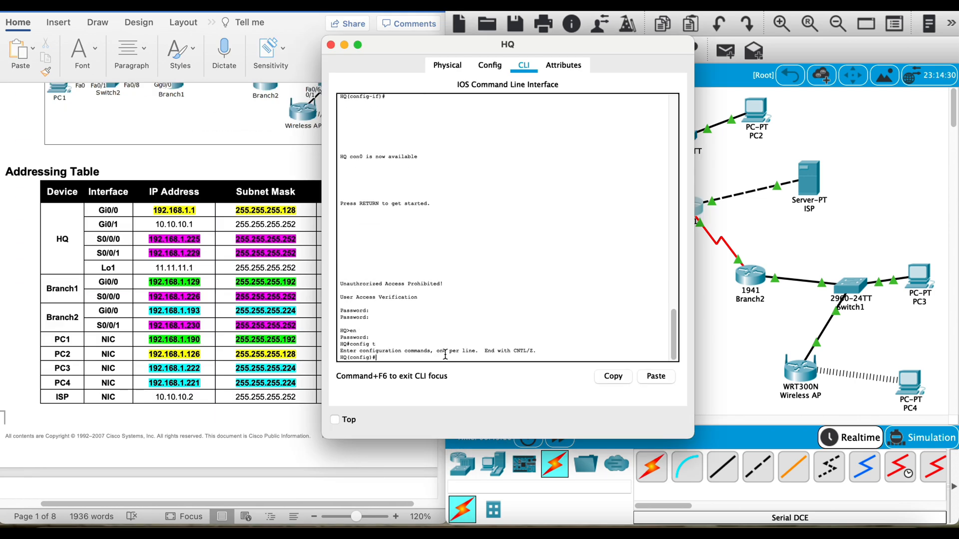
type("router ospf 1")
key("Return")
Step: Advertise HQ's Gi0/0 address 192.168.1.1 with wildcard 0.0.0.0 in OSPF area 0
type("network")
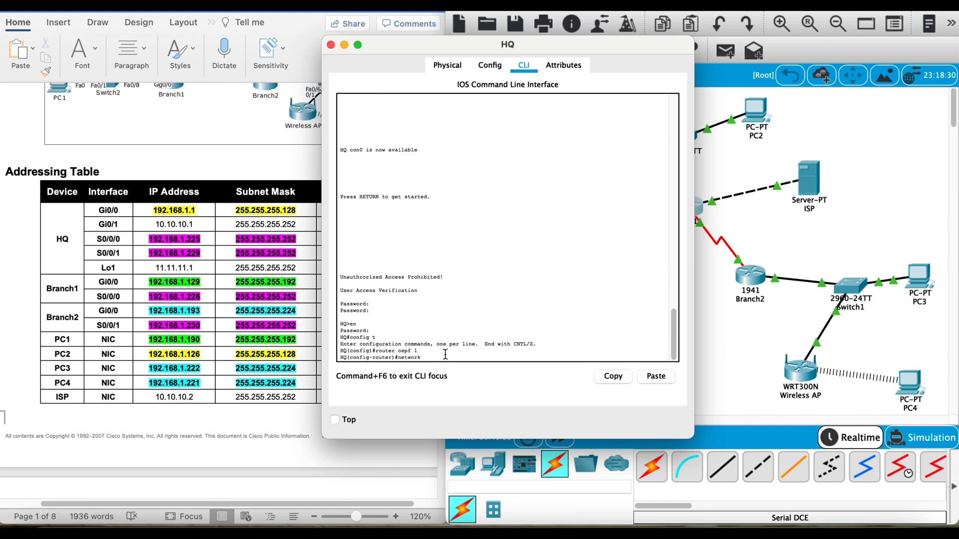
type(" 192.168.1.1 0.0.0.0 area 0")
key("Return")
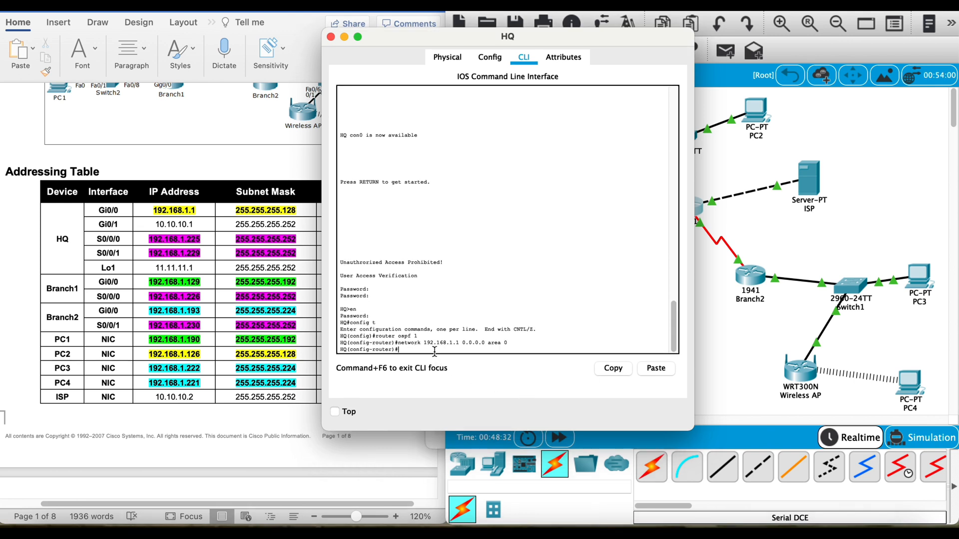
Step: Advertise HQ's S0/0/0 address 192.168.1.225 with wildcard 0.0.0.0 in OSPF area 0
type("network 192.168.1.225 0.0.0.0 area 0")
key("Return")
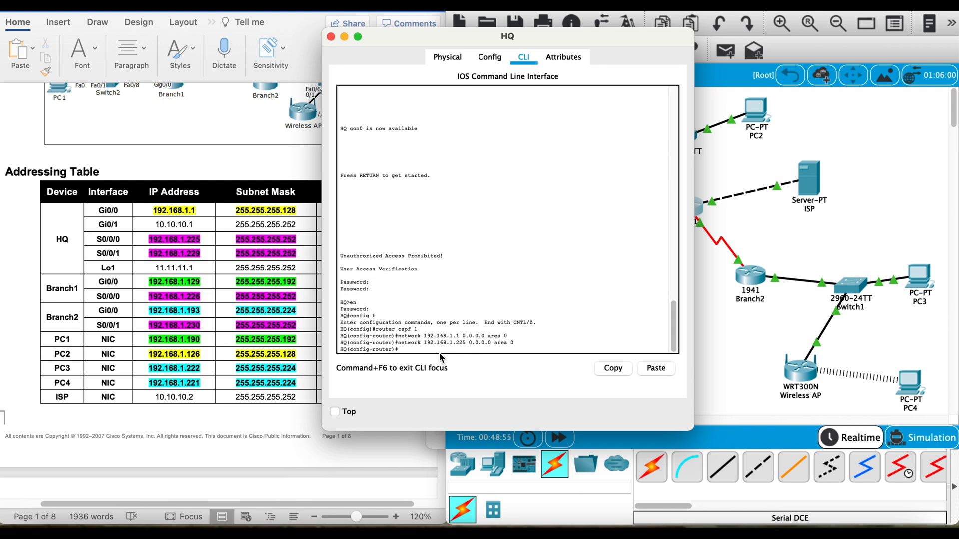
Step: Advertise HQ's S0/0/1 address 192.168.1.229 with wildcard 0.0.0.0 in area 0, and exit OSPF router configuration
type("network 192.168.1.229 0.0.0.0.area 0")
key("Return")
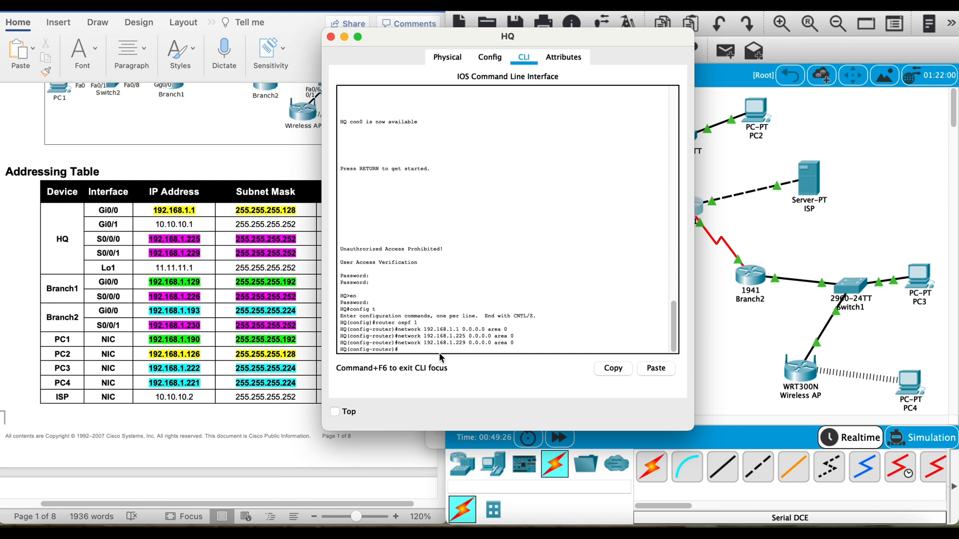
type("exit")
key("Return")
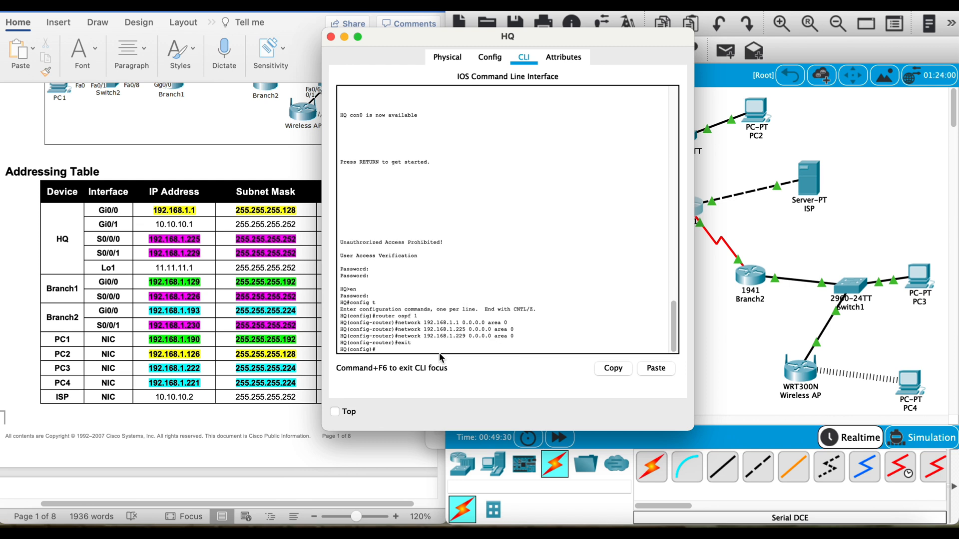
Step: Close the HQ window, open Branch1's command line and enter privileged mode with the console and enable passwords
left_click(815, 232)
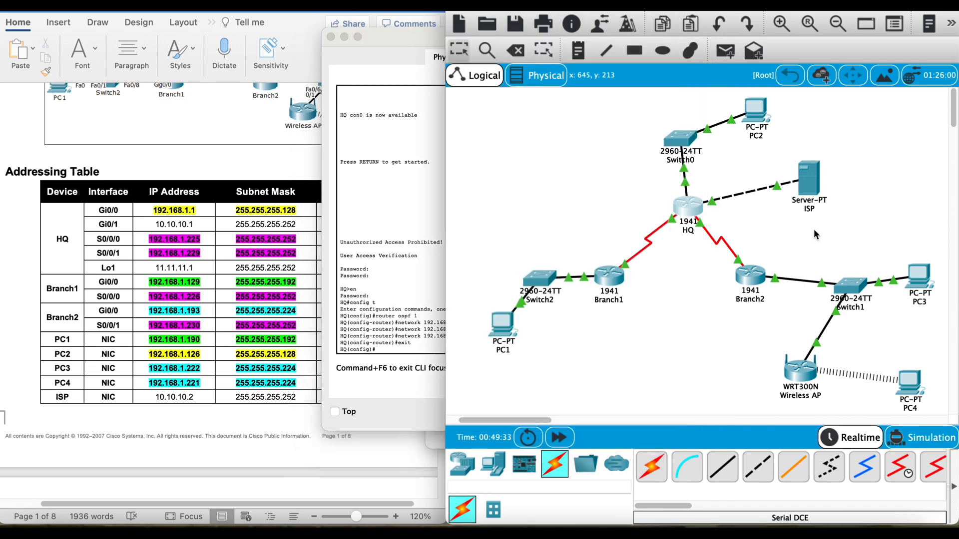
left_click(608, 274)
left_click(331, 37)
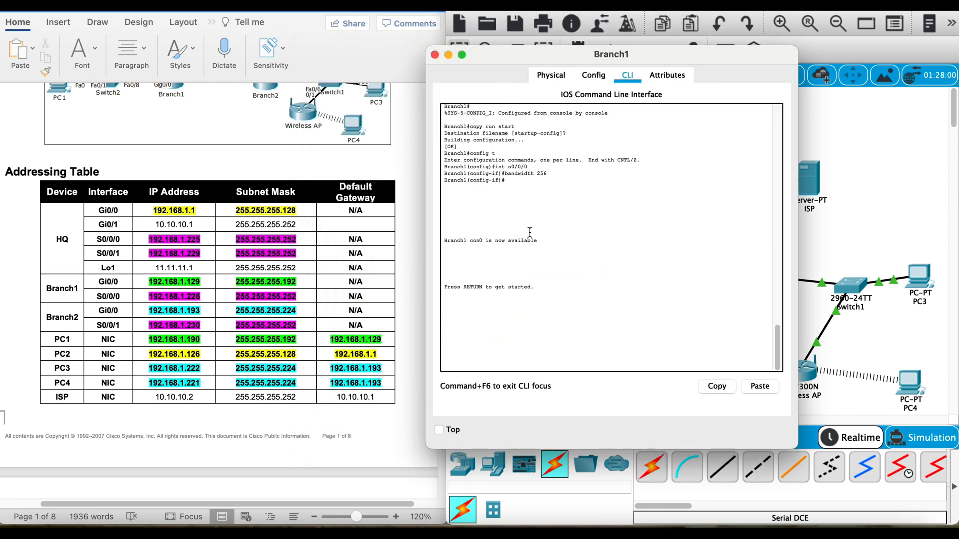
key("Return")
key("Return")
type("cisco")
key("Return")
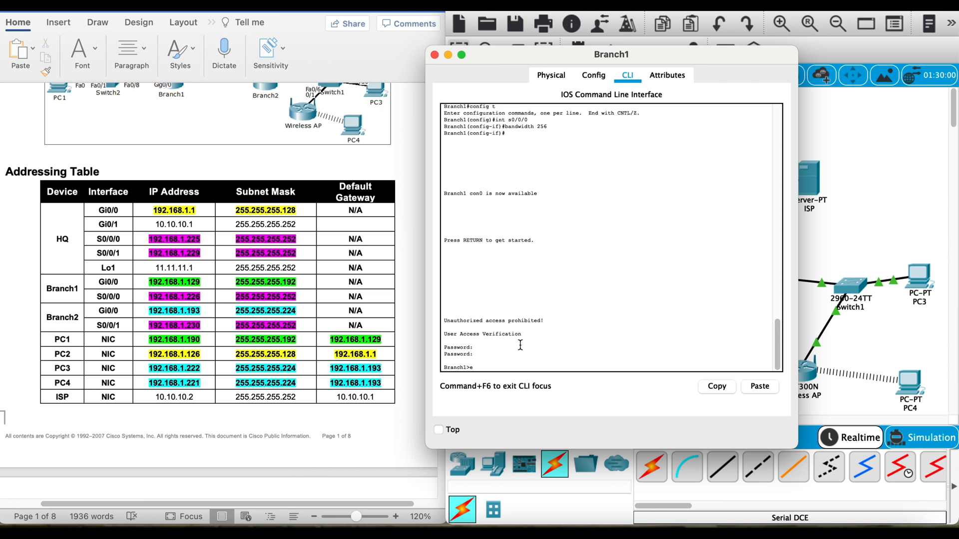
type("en")
key("Return")
type("class")
key("Return")
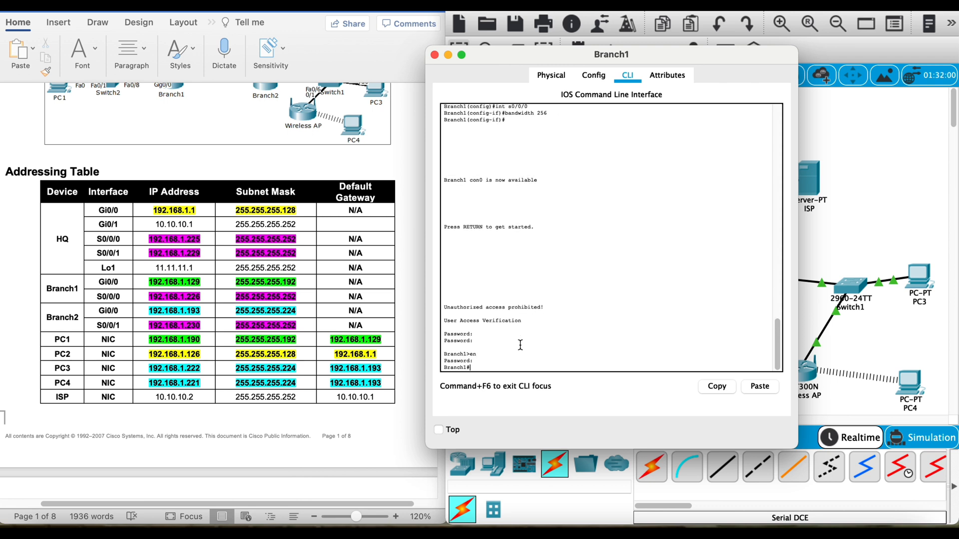
Step: Enter global configuration mode on Branch1 and start OSPF with process ID 1
type("config t")
key("Return")
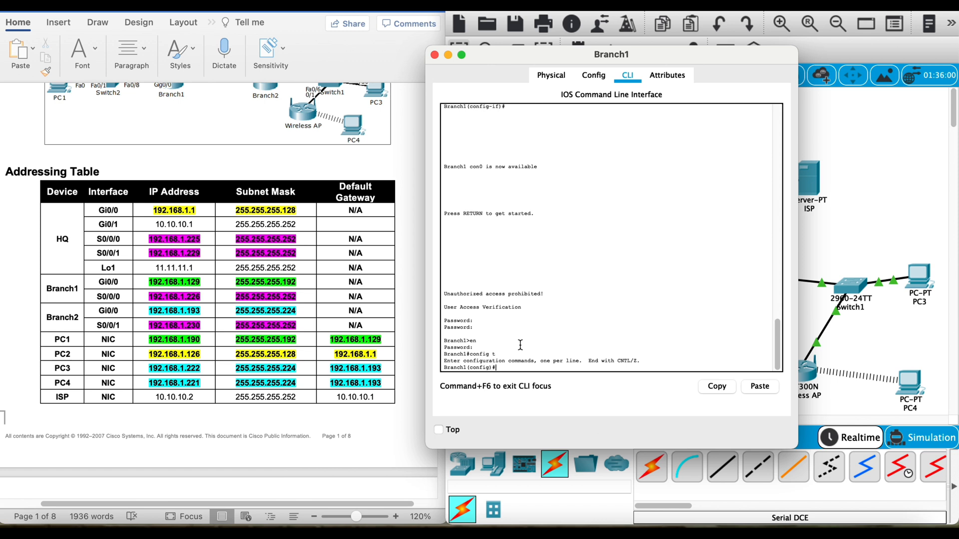
type("router ospf 1")
key("Return")
Step: Advertise Branch1's Gi0/0 address 192.168.1.129 with wildcard 0.0.0.0 in OSPF area 0
type("network")
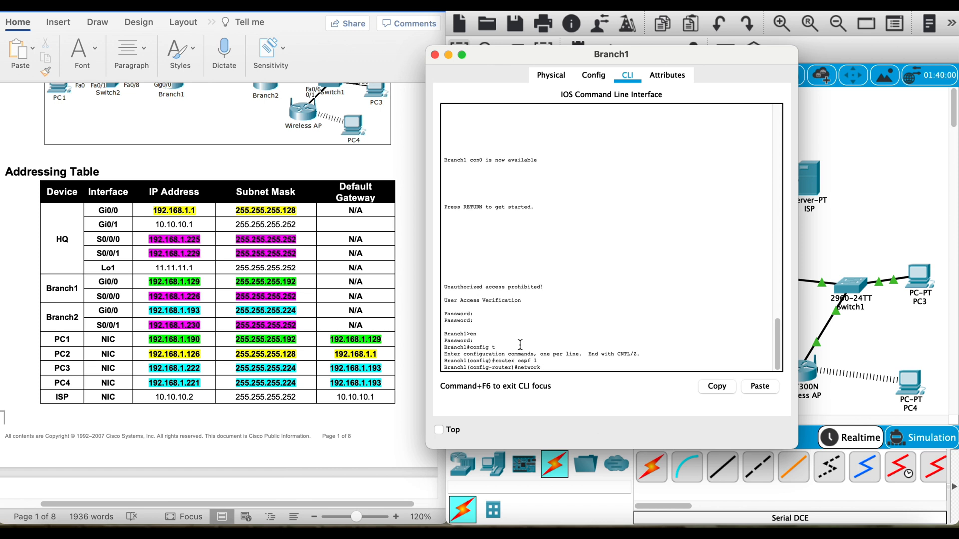
type(" 192.168.1.129 0.0.0.0 area 0")
key("Return")
Step: Advertise Branch1's S0/0/0 address 192.168.1.226 with wildcard 0.0.0.0 in area 0, and exit OSPF router configuration
type("n")
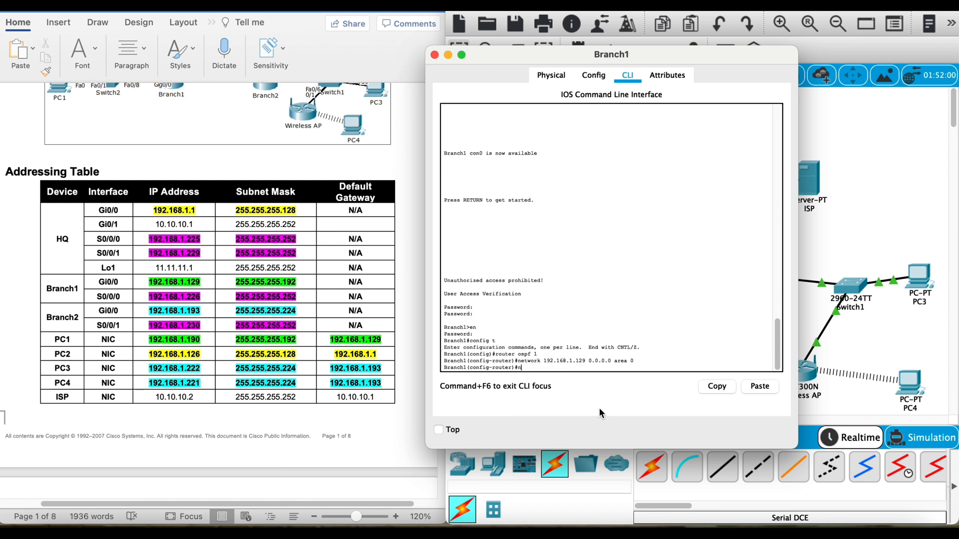
type("etwork 192.168.1.226 0.0.0.0 area 0")
key("Return")
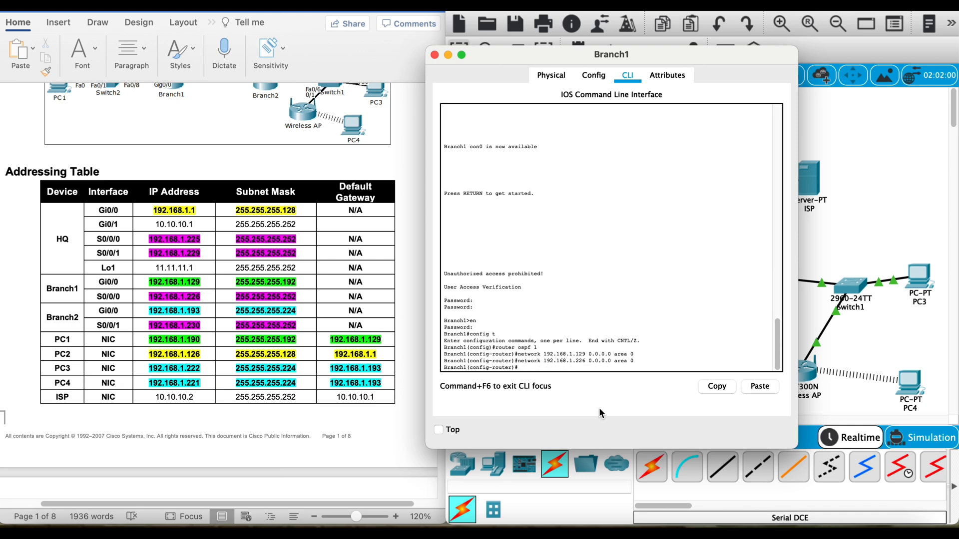
type("exit")
key("Return")
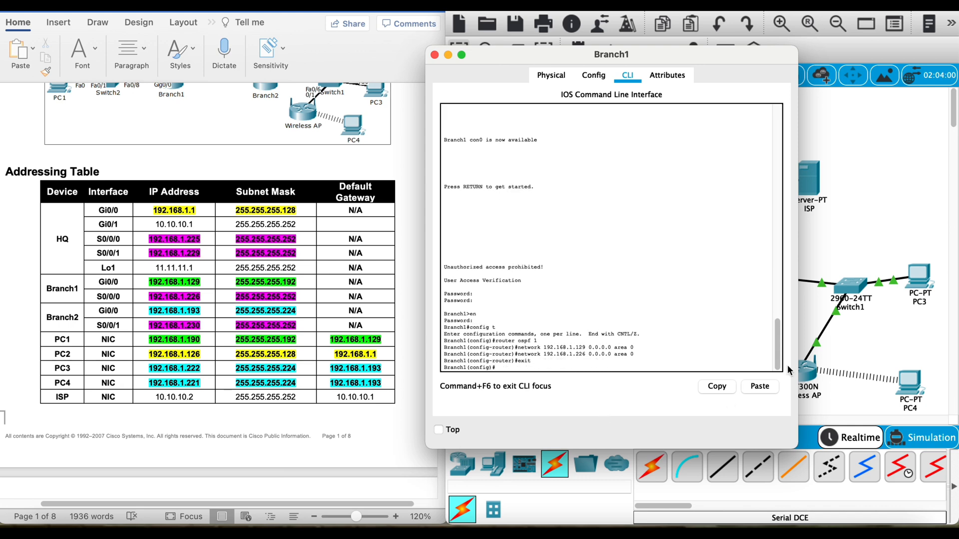
Step: Open Branch2's command line and enter privileged mode with the console and enable passwords
left_click(809, 324)
left_click(752, 282)
left_click_drag(531, 300, 531, 327)
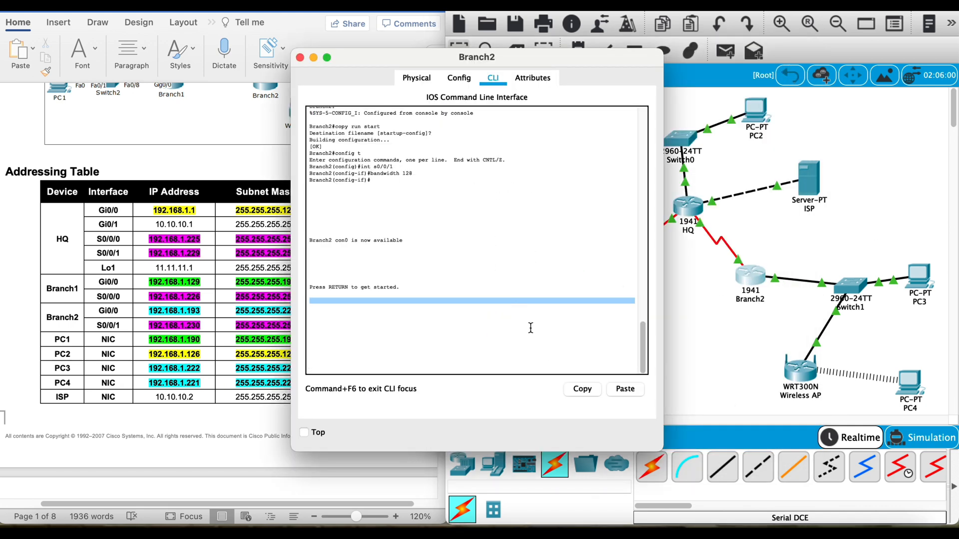
key("Return")
key("Return")
type("cisco")
key("Return")
type("en")
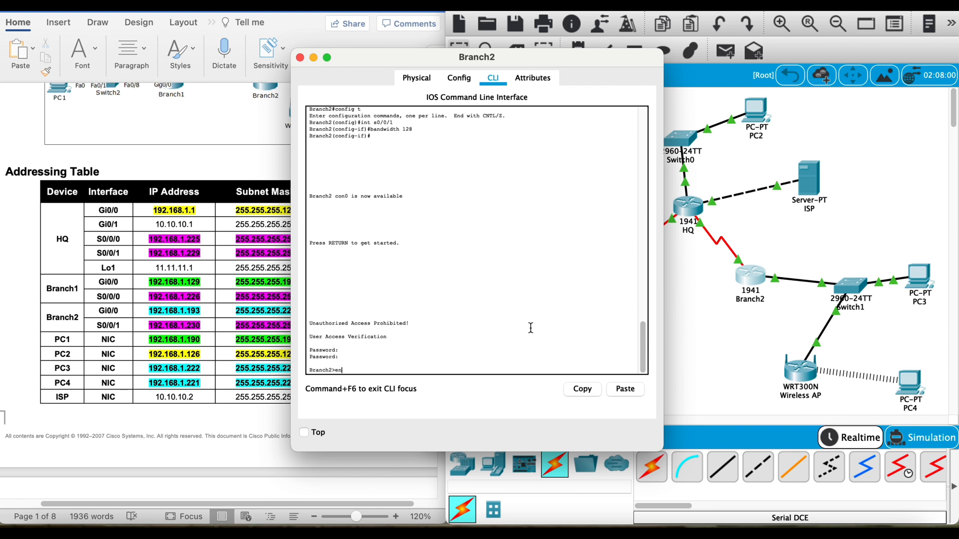
key("Return")
Step: Enter global configuration mode on Branch2 and start OSPF with process ID 1
key("Return")
type("config t")
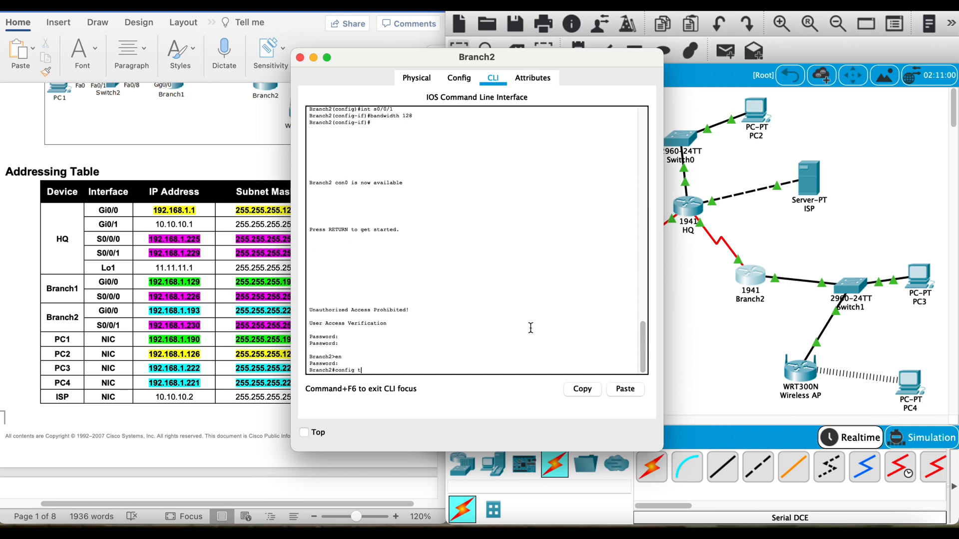
key("Return")
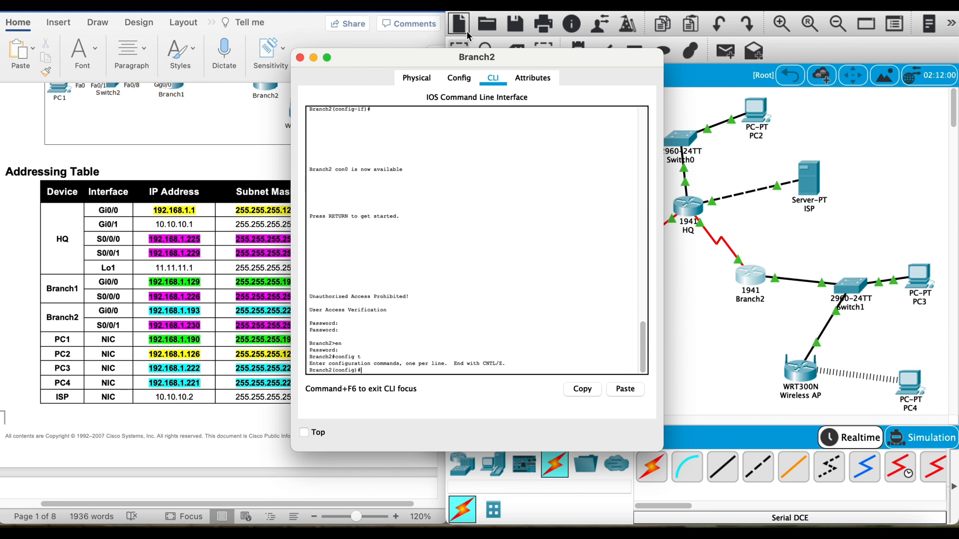
type("router ospf 1")
key("Return")
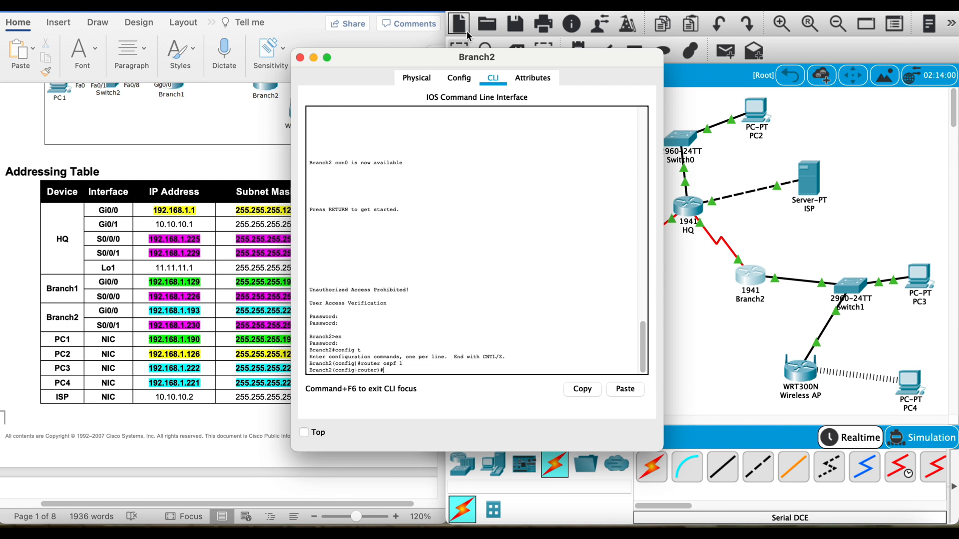
Step: Advertise Branch2's Gi0/0 address 192.168.1.193 with wildcard 0.0.0.0 in OSPF area 0
type("network 192.168.1.193 0.0.0.0 area")
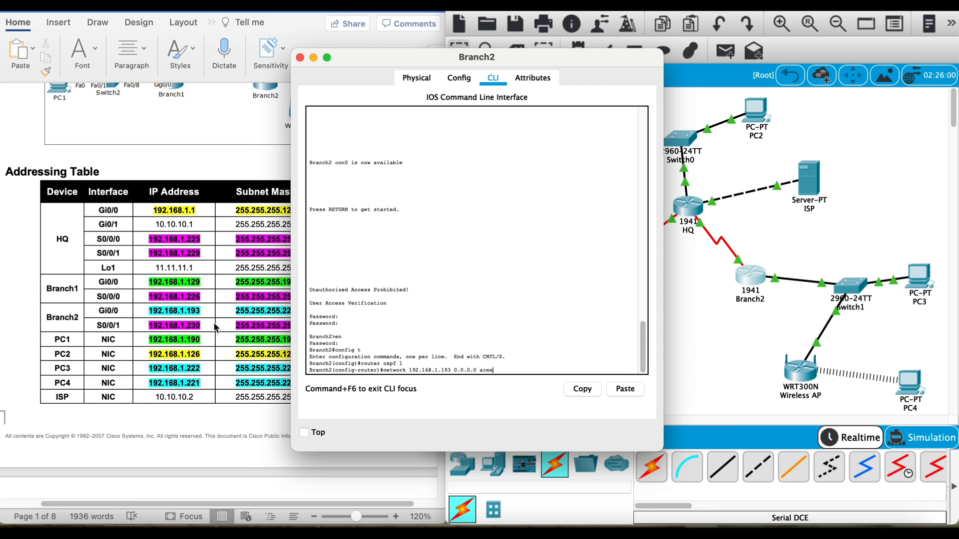
type(" 0")
key("Return")
Step: Advertise Branch2's S0/0/1 address 192.168.1.230 with wildcard 0.0.0.0 in area 0, exit OSPF configuration and close the router window
type("network")
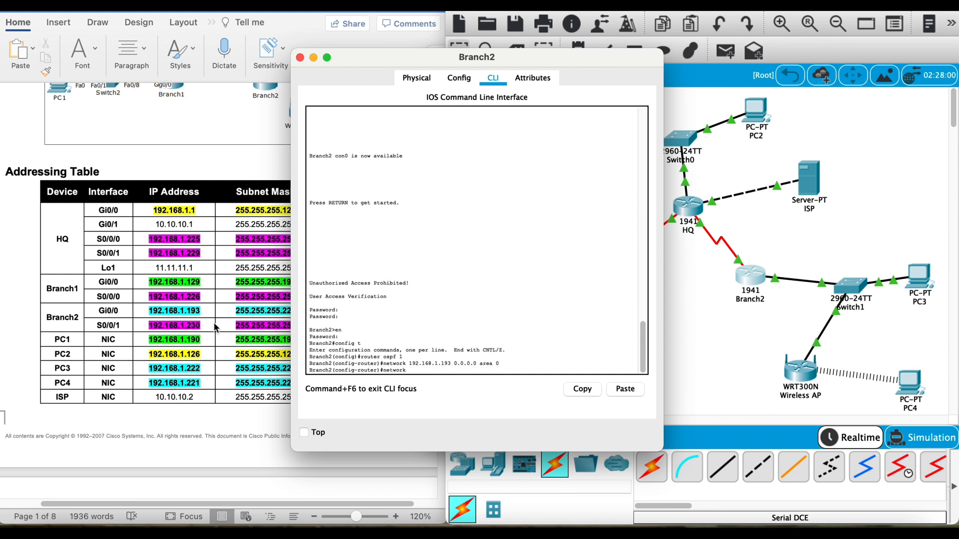
type(" 192.168.1.230 0.0.0.0 area 0")
key("Return")
type("exit")
key("Return")
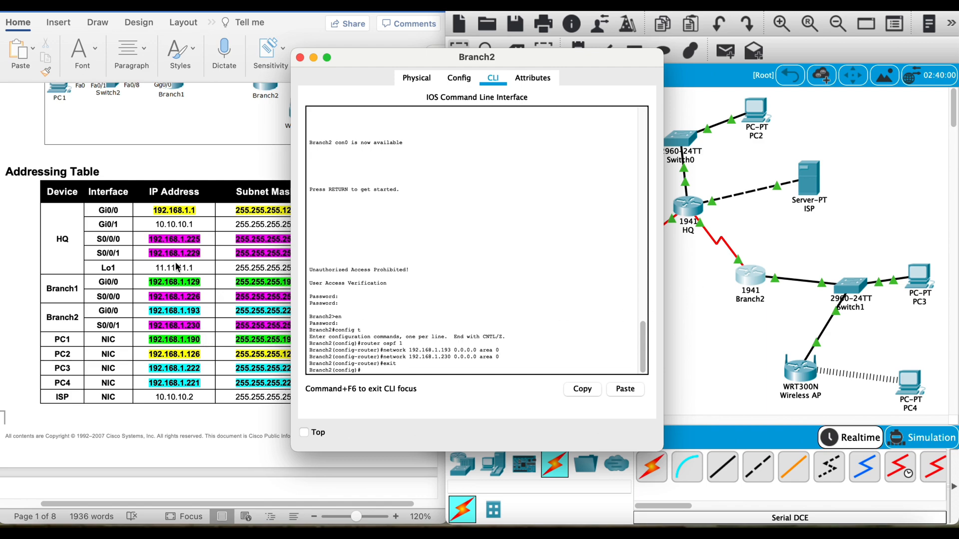
left_click(300, 58)
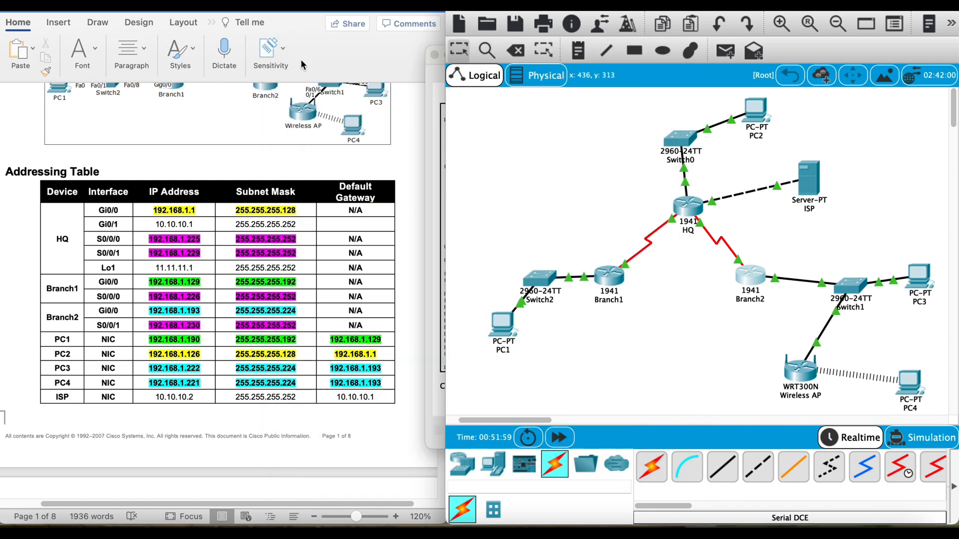
Step: Send a simple PDU from PC1 to PC2 to test connectivity
scroll(304, 272, "up", 3)
scroll(304, 273, "down", 15)
scroll(305, 278, "down", 15)
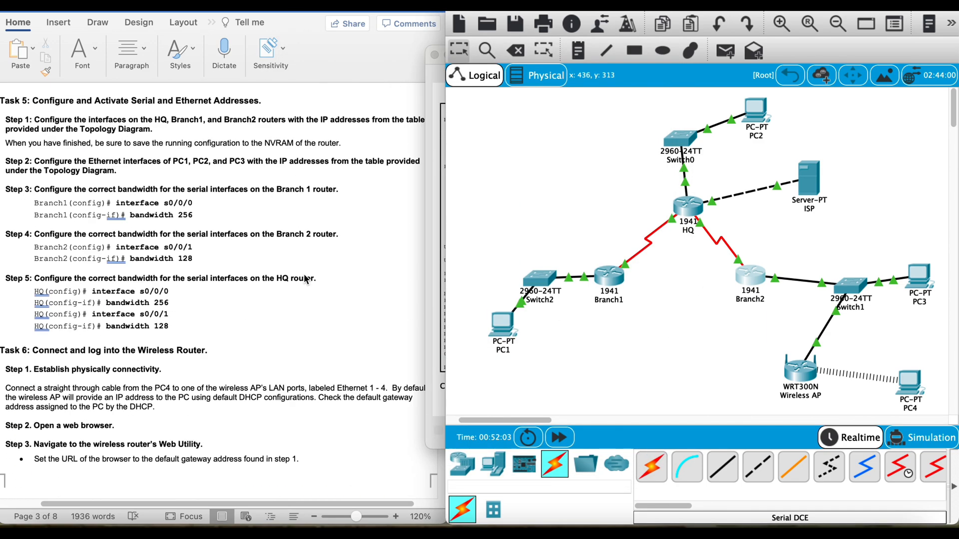
scroll(307, 281, "down", 8)
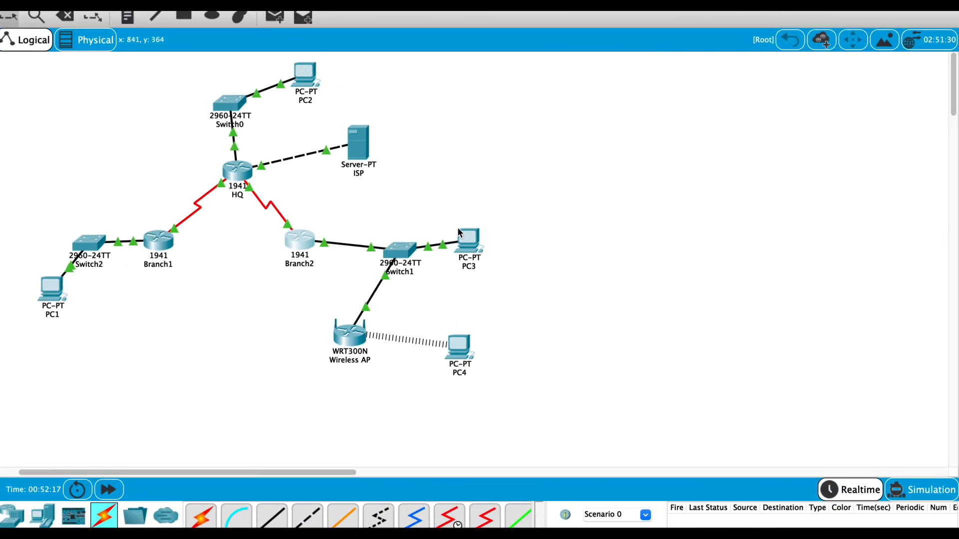
left_click(275, 18)
left_click(51, 290)
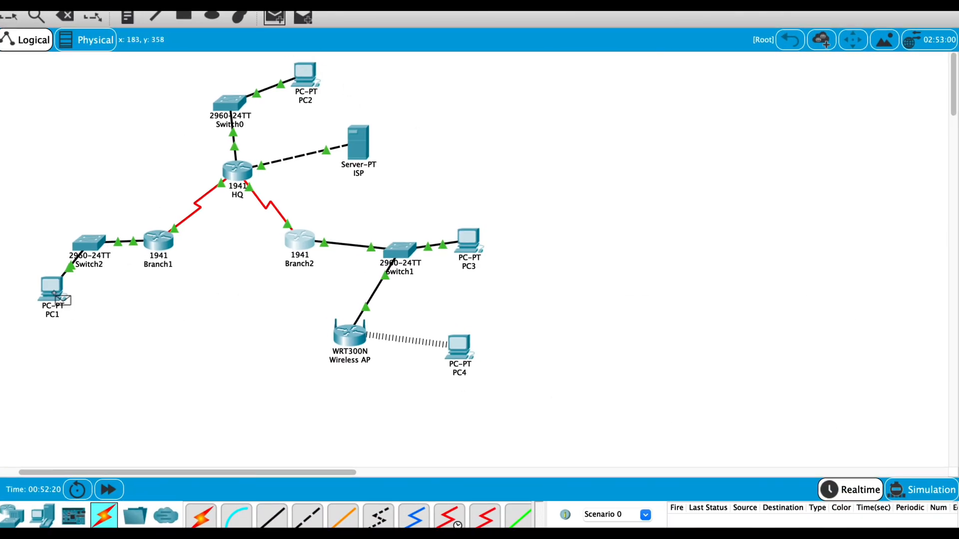
left_click(305, 76)
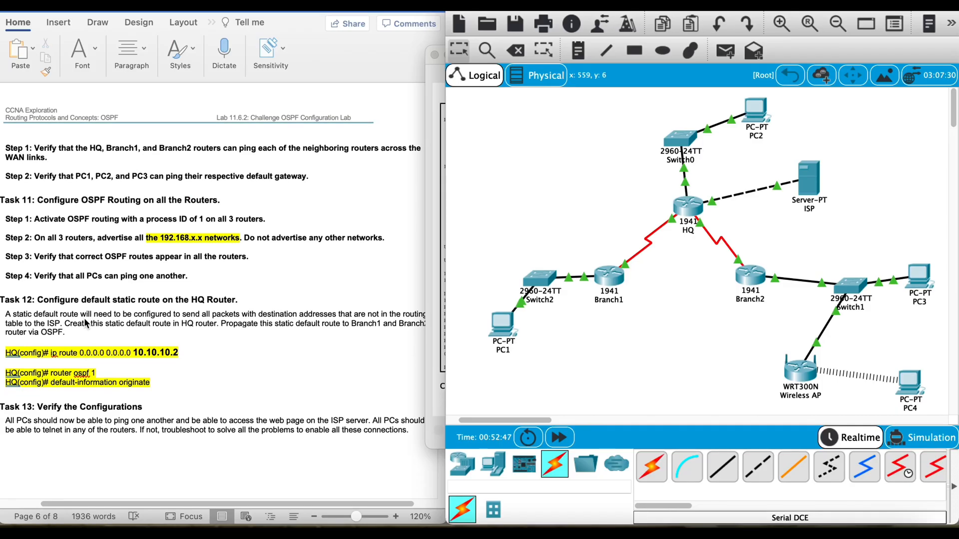
Step: Following Task 12, configure a default static route on HQ with next hop 10.10.10.2
scroll(86, 323, "down", 1)
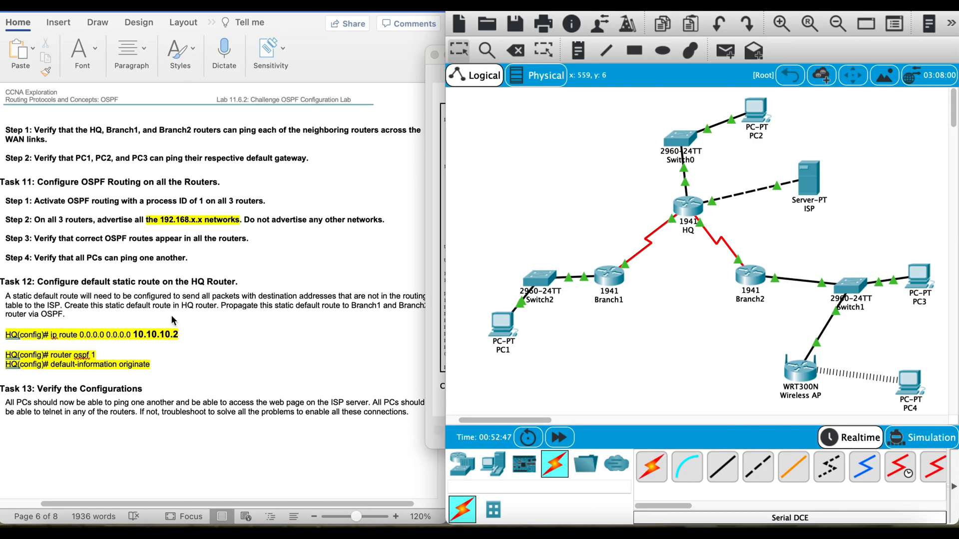
left_click(692, 202)
left_click(484, 364)
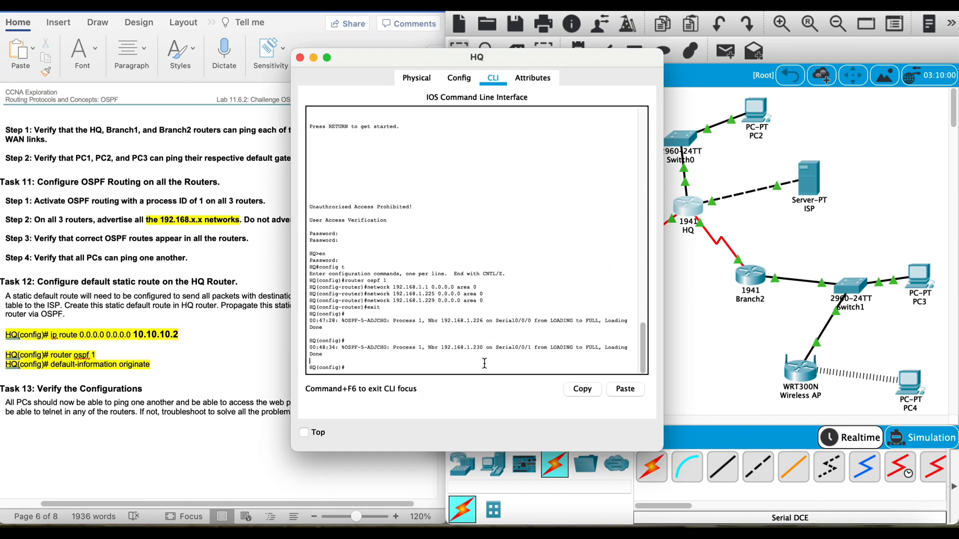
type("ip route 0.0.0.0 0.0.0.0 10.10.10.2")
key("Return")
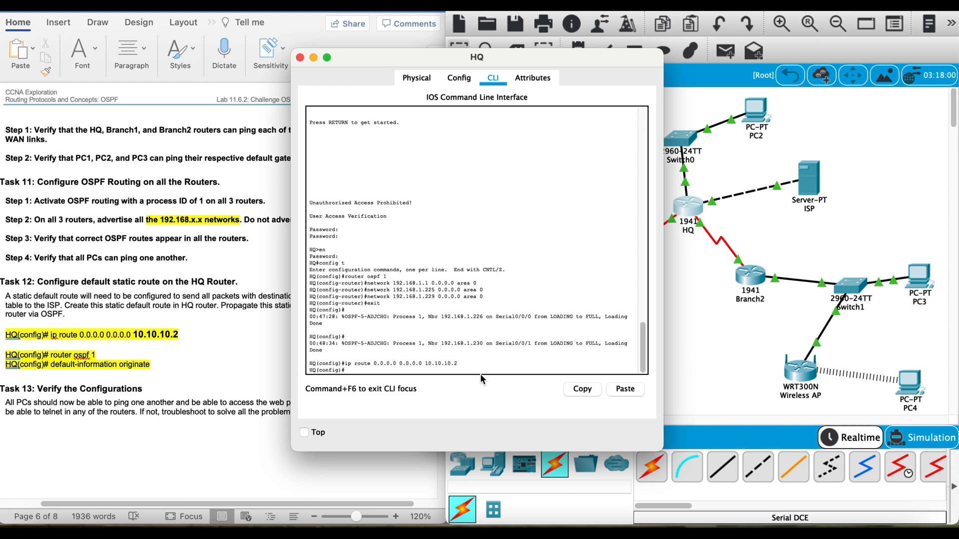
Step: Propagate HQ's default route through OSPF process 1 with default-information originate, and exit router configuration
type("router ospf 1")
key("Return")
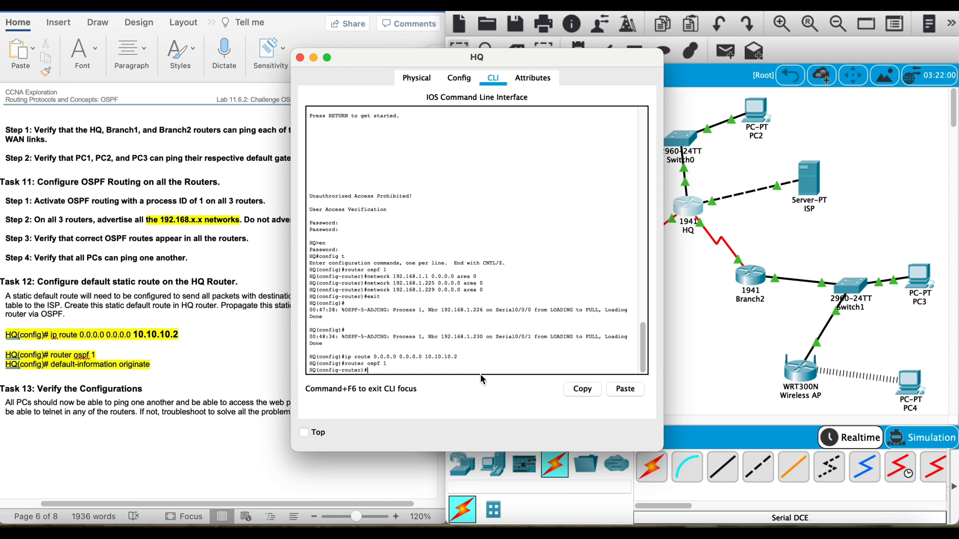
type("default-information originate")
key("Return")
type("exit")
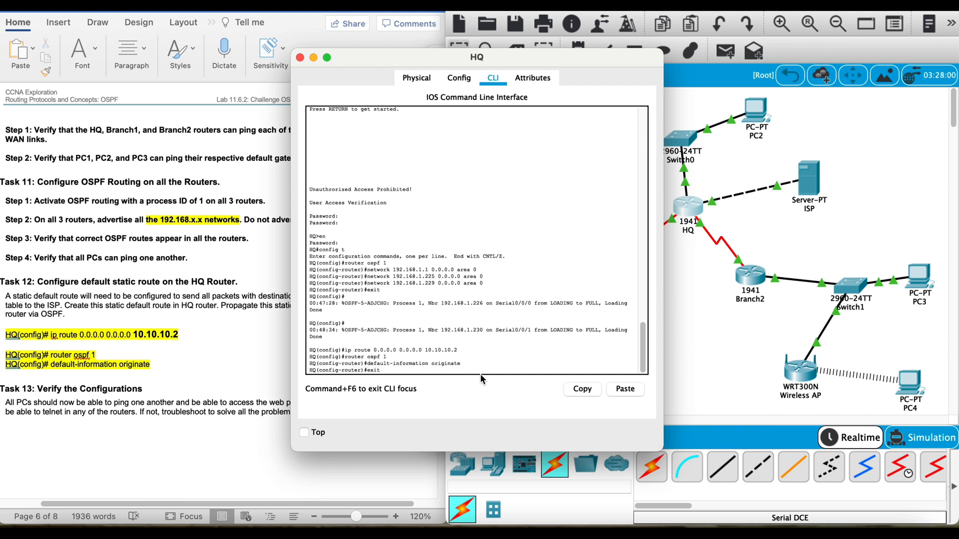
key("Return")
Step: Set HQ's IP domain name to cisco.com and close the router window
type("ip")
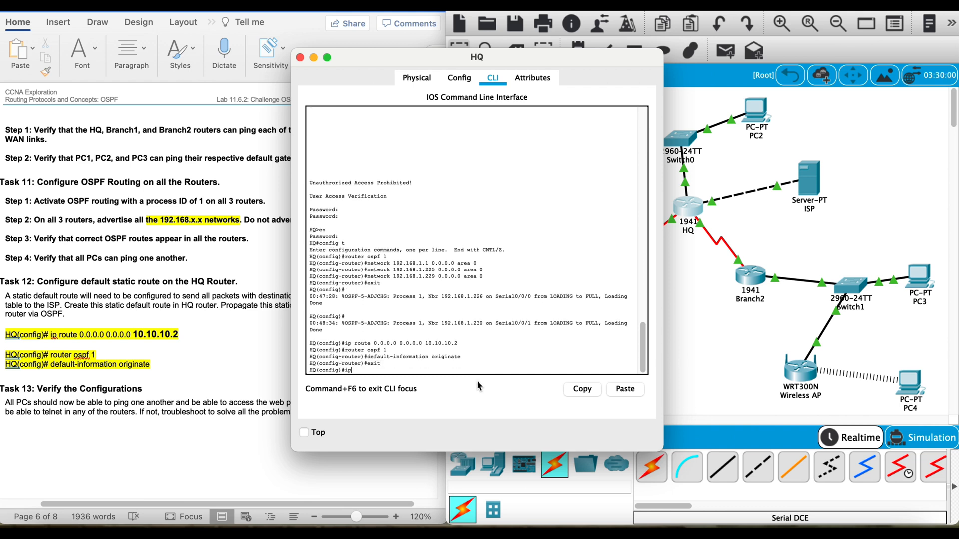
type(" domain")
type("-name cisco.com")
key("Return")
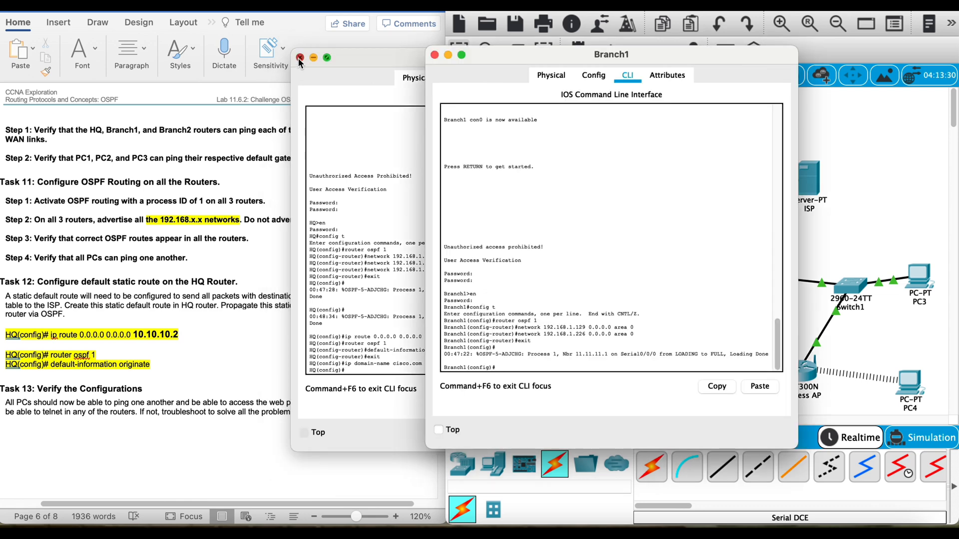
left_click(300, 58)
Step: Show Branch1's IP routing table, highlight the O*E2 default route entry, and close the router window
type("do sh ip route")
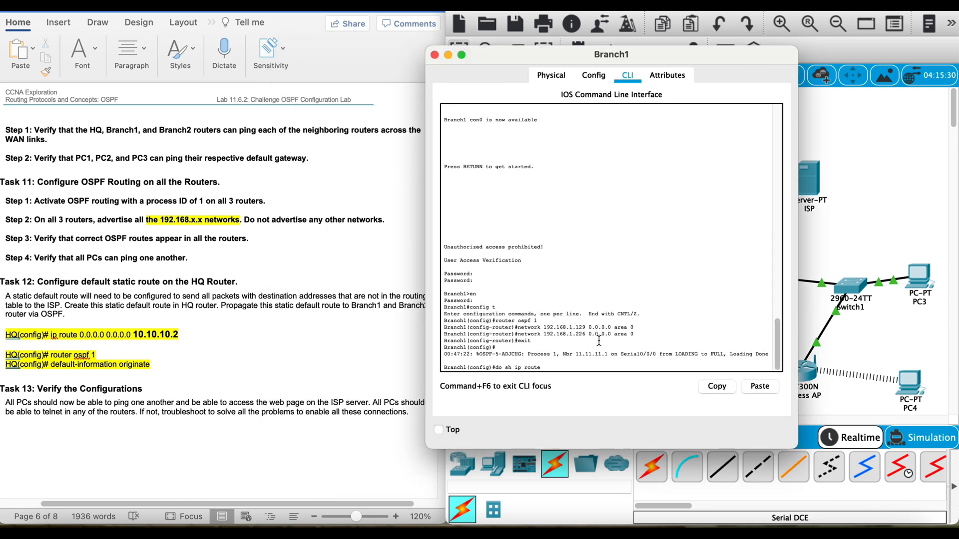
key("Return")
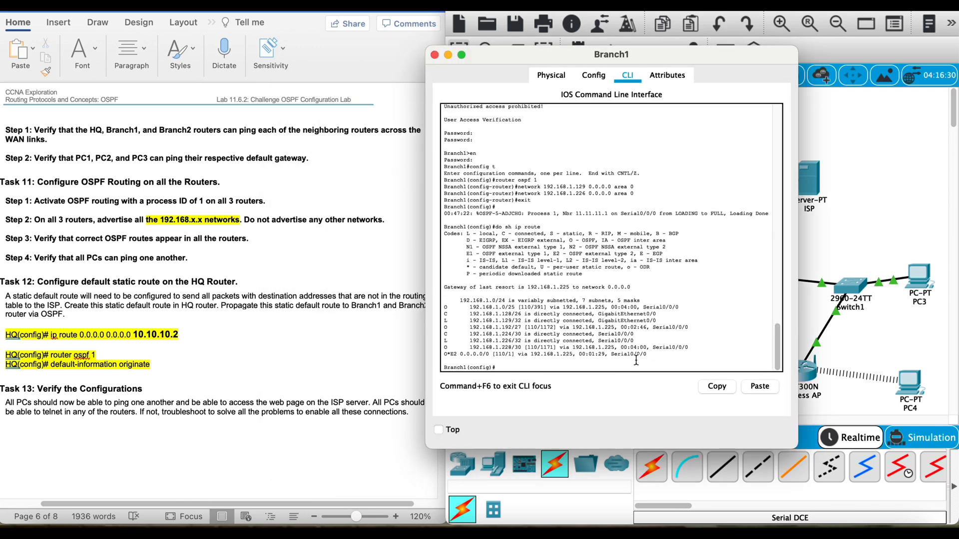
left_click_drag(653, 357, 440, 352)
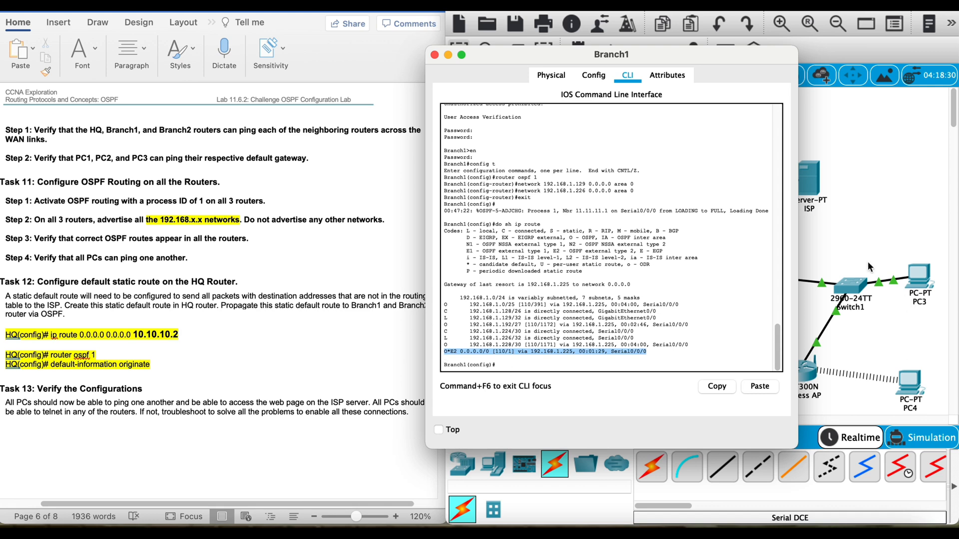
key("super+w")
Step: Show Branch2's IP routing table and highlight its last route entry
left_click(756, 287)
type("do sh")
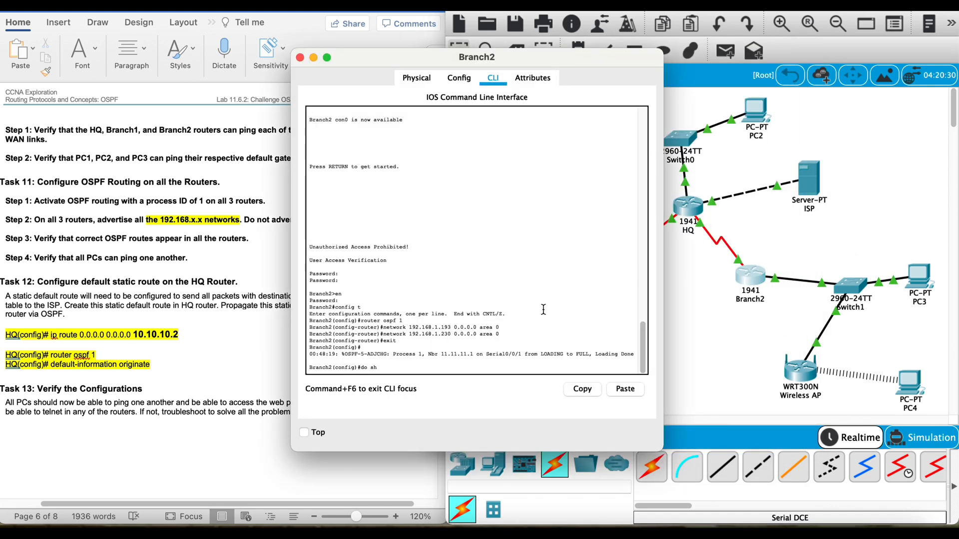
type(" ip route")
key("Return")
left_click_drag(529, 358, 302, 353)
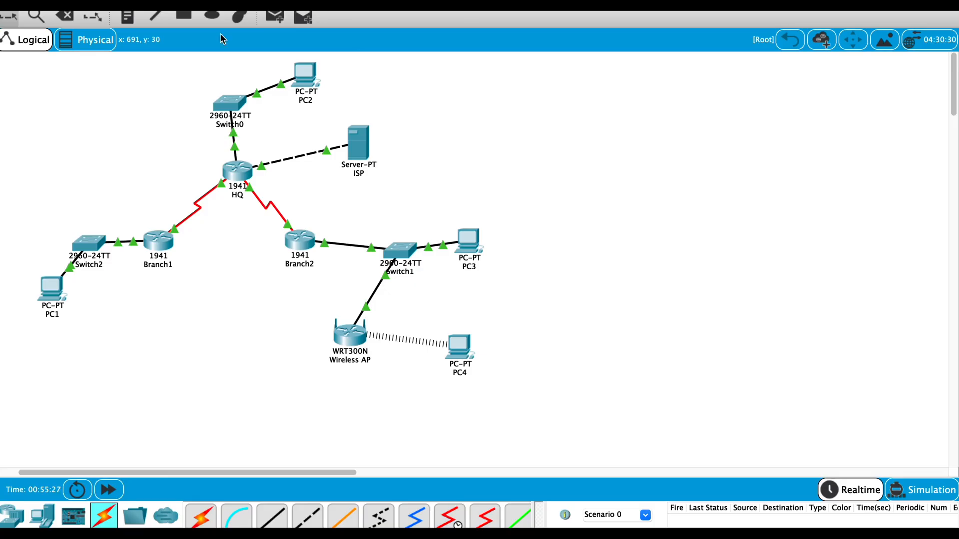
Step: Send a simple PDU from PC1 to the ISP server, and delete the scenario's PDU results
left_click(274, 18)
left_click(53, 289)
left_click(359, 131)
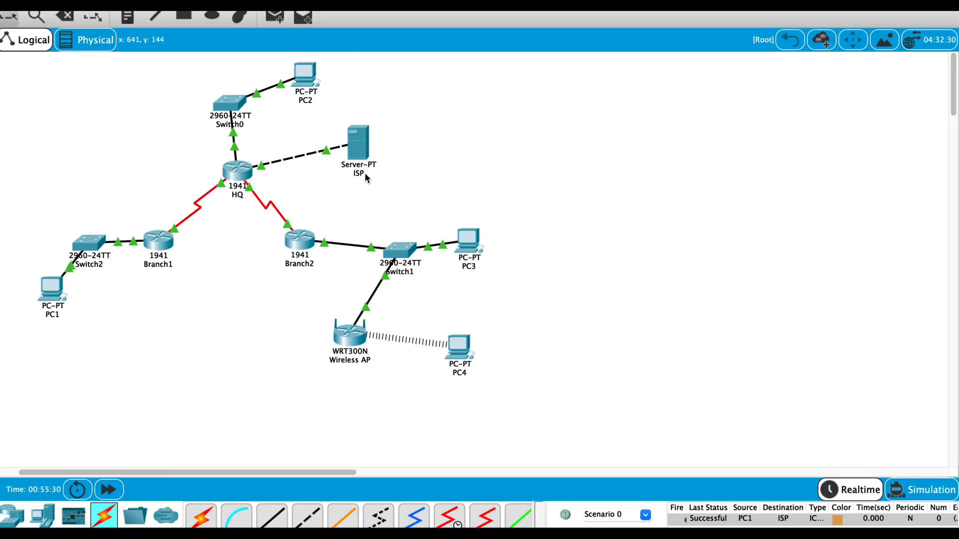
left_click(630, 534)
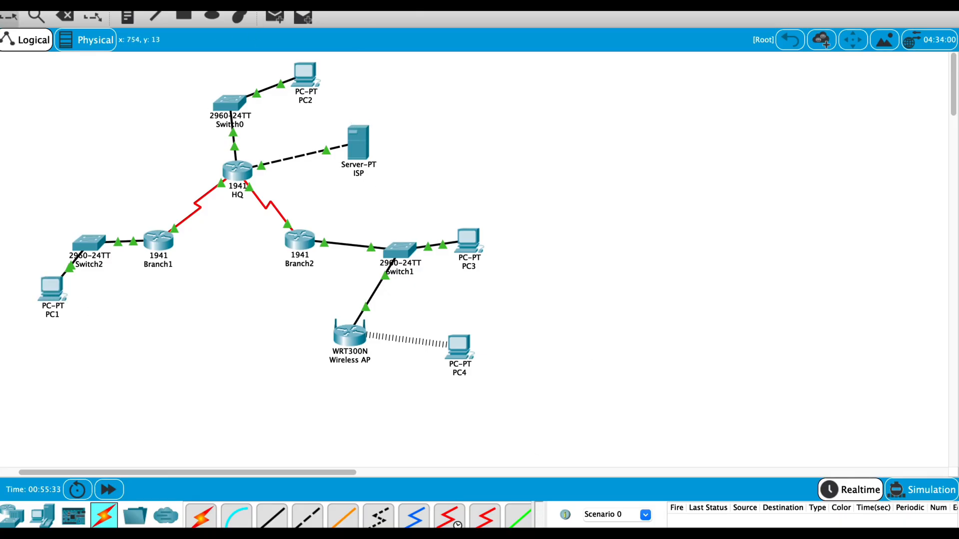
Step: Test connectivity with simple PDUs from PC3 to the ISP server and from PC4 to PC3
left_click(280, 20)
left_click(467, 238)
left_click(362, 144)
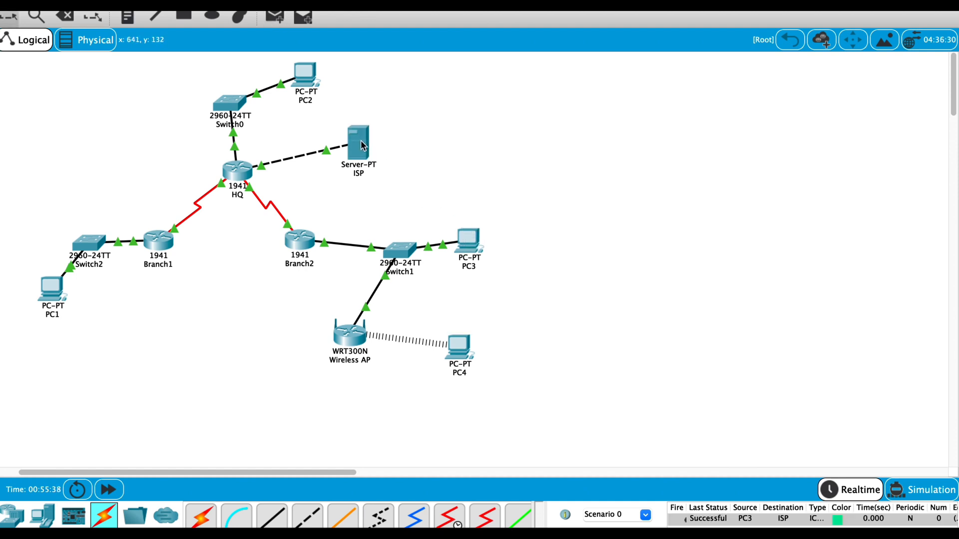
left_click(274, 17)
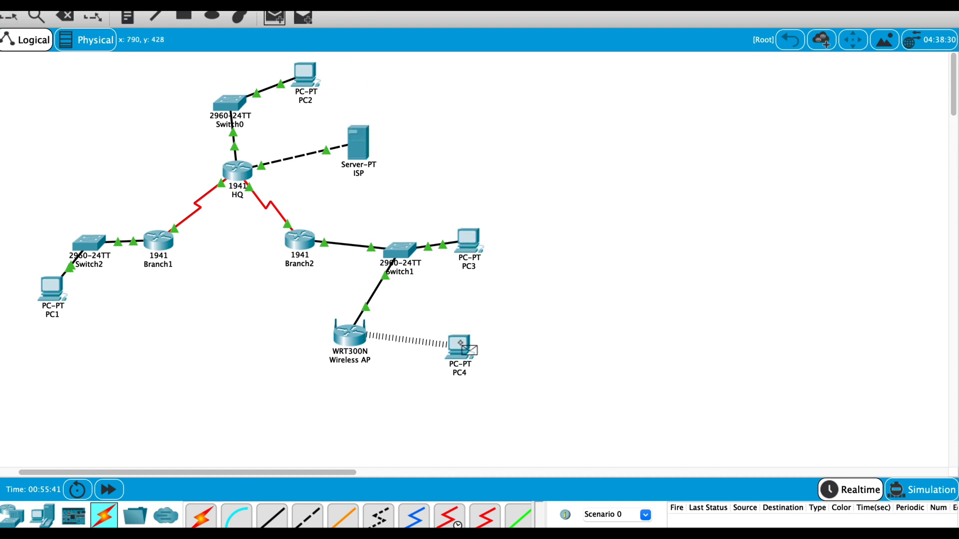
left_click(460, 344)
left_click(469, 241)
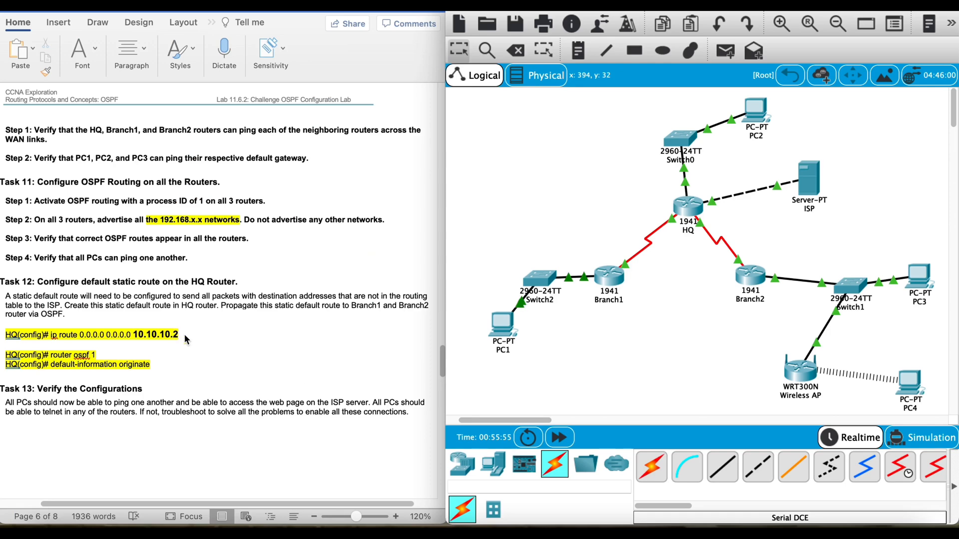
Step: From PC1's Command Prompt, telnet to HQ at 192.168.1.1, log in with the access password, and close PC1
left_click(510, 331)
left_click(576, 140)
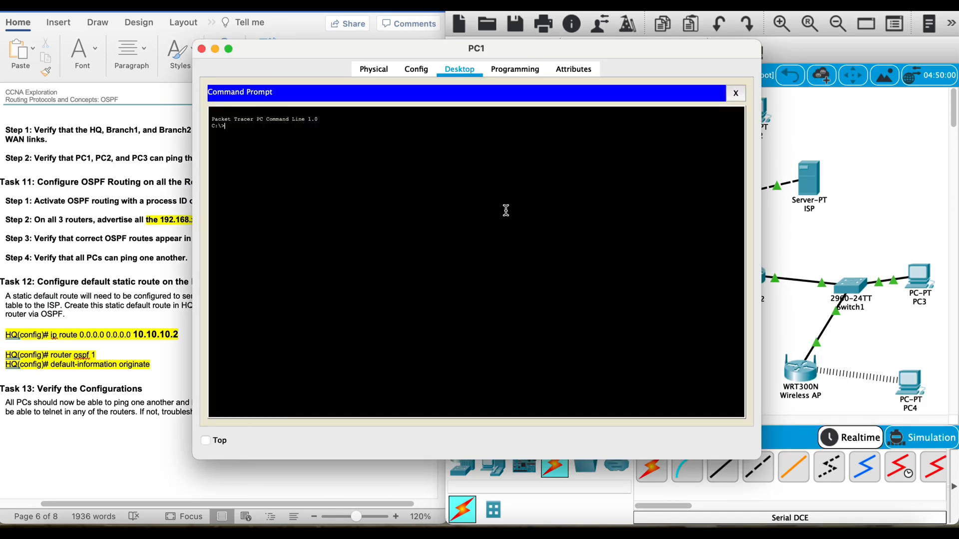
type("telnet 192.1")
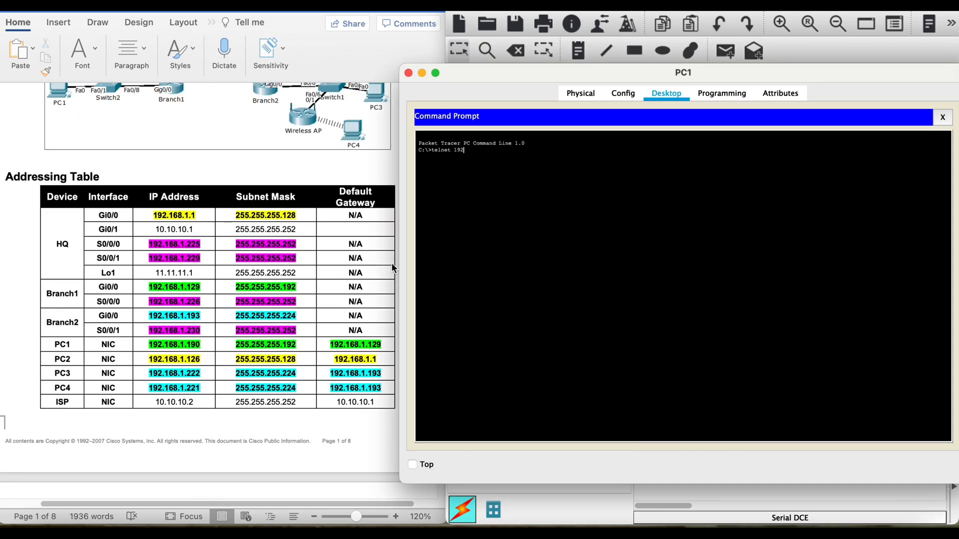
type("68.1.1")
key("Return")
key("Return")
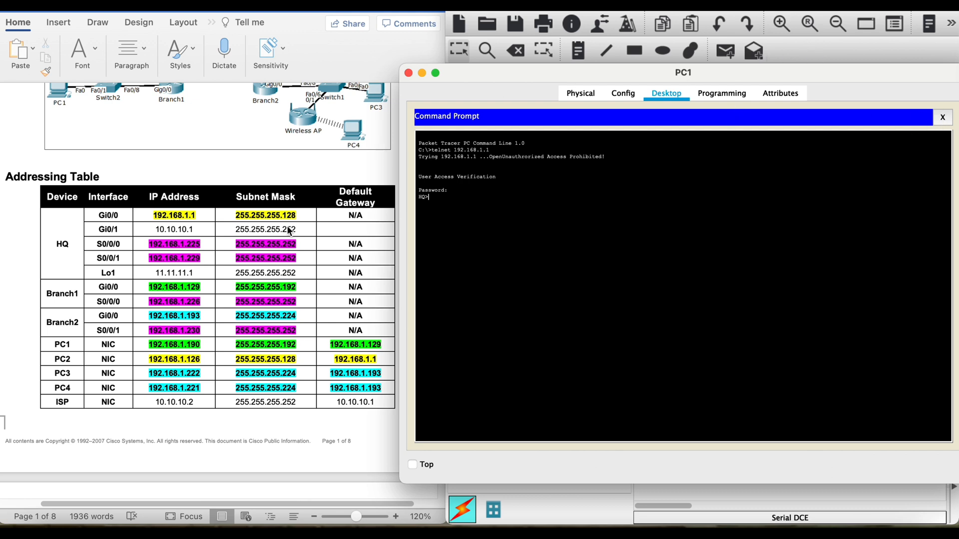
left_click(408, 73)
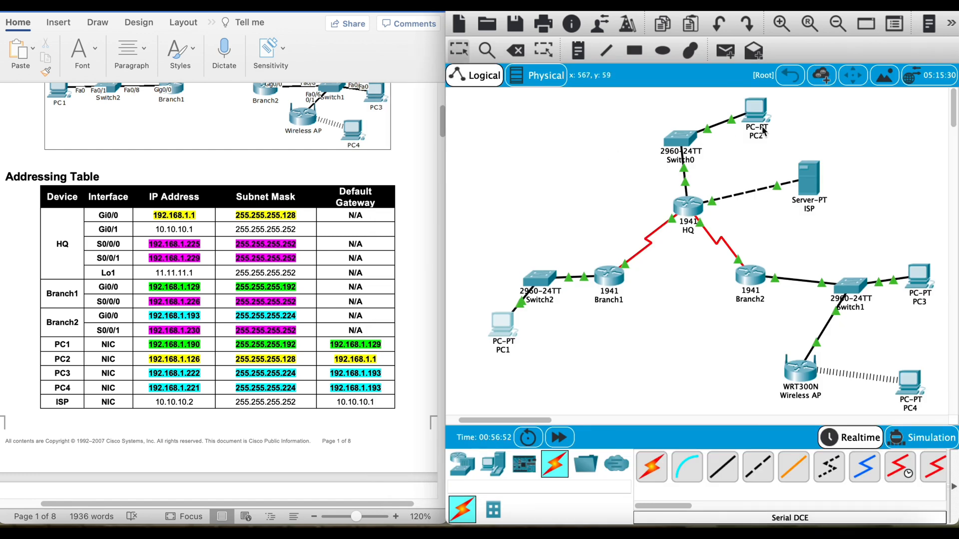
Step: From PC2's Command Prompt, telnet to HQ at 192.168.1.1 and log in with the access password
left_click(756, 118)
left_click(585, 145)
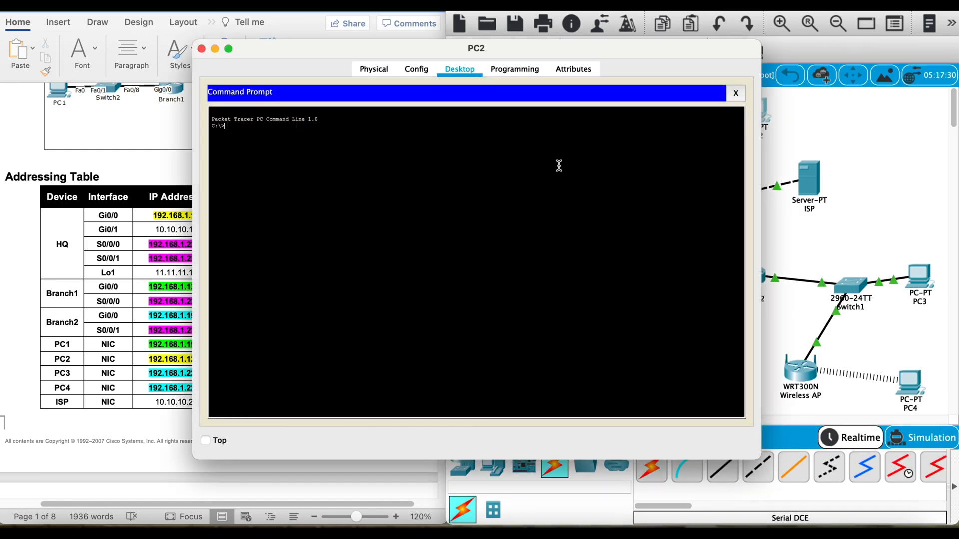
left_click_drag(339, 50, 499, 67)
type("telnet")
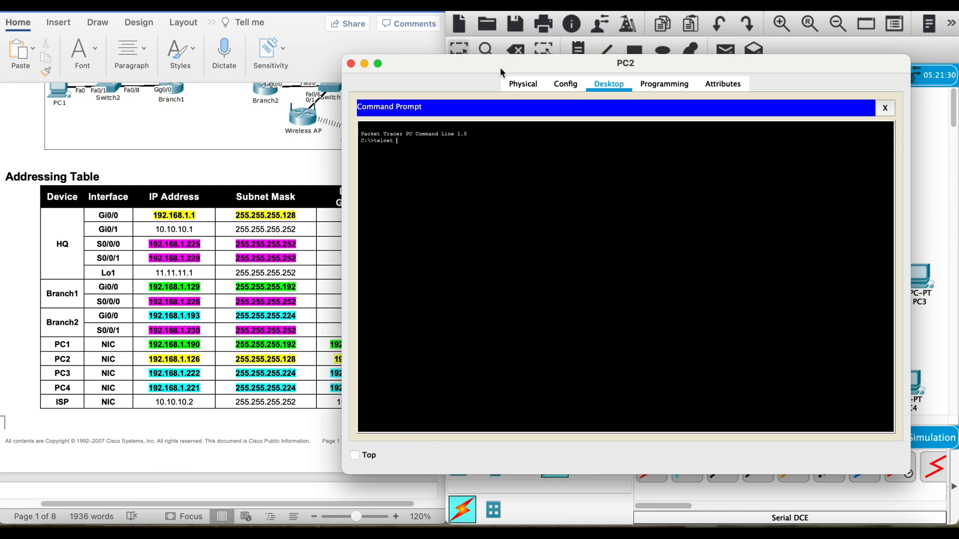
left_click_drag(500, 67, 577, 74)
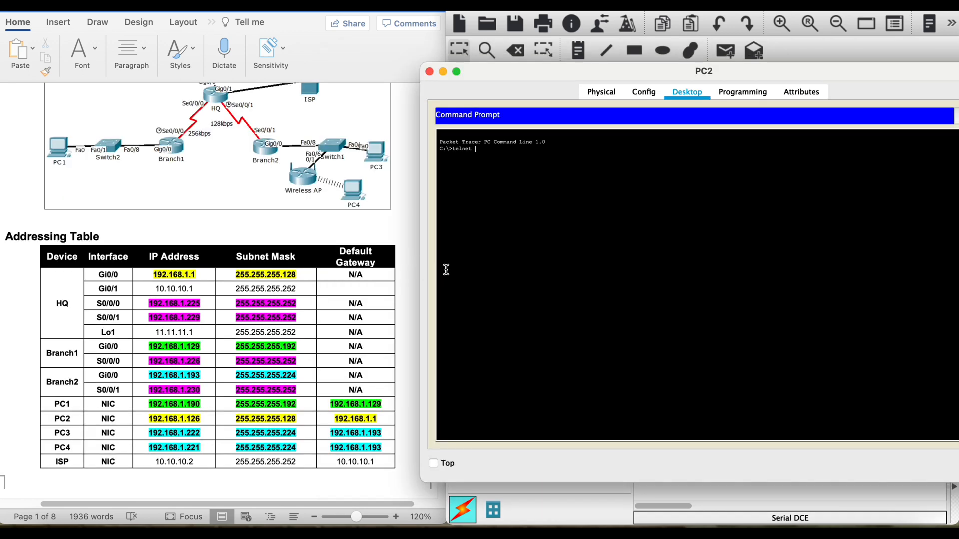
type("192.168.1.1")
key("Return")
type("cisco")
key("Return")
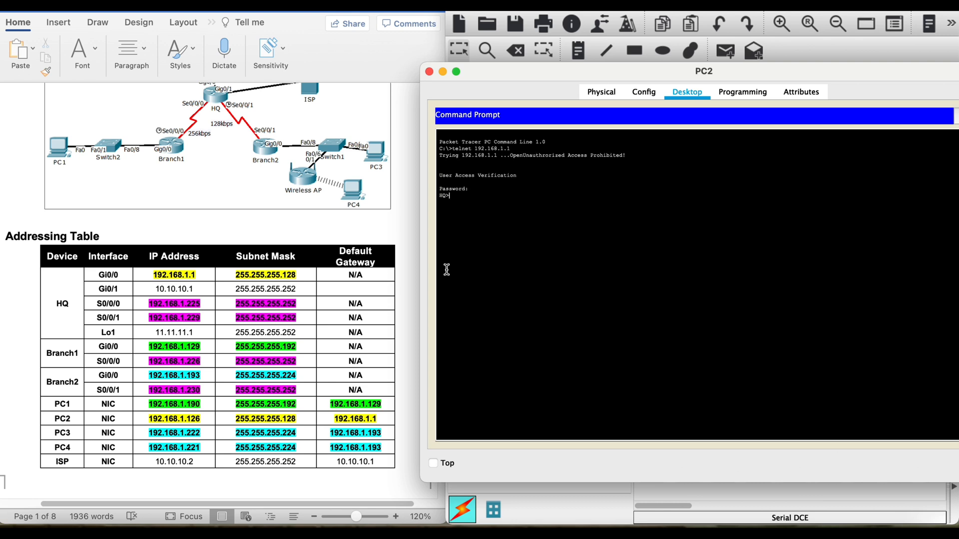
Step: Enter privileged mode on HQ from PC2 with the enable password, and close the PC2 window
type("en")
key("Return")
type("class")
key("Return")
left_click(429, 71)
Step: From PC3's Command Prompt, telnet to HQ at 192.168.1.1 and log in with the access password
left_click(920, 277)
left_click(607, 150)
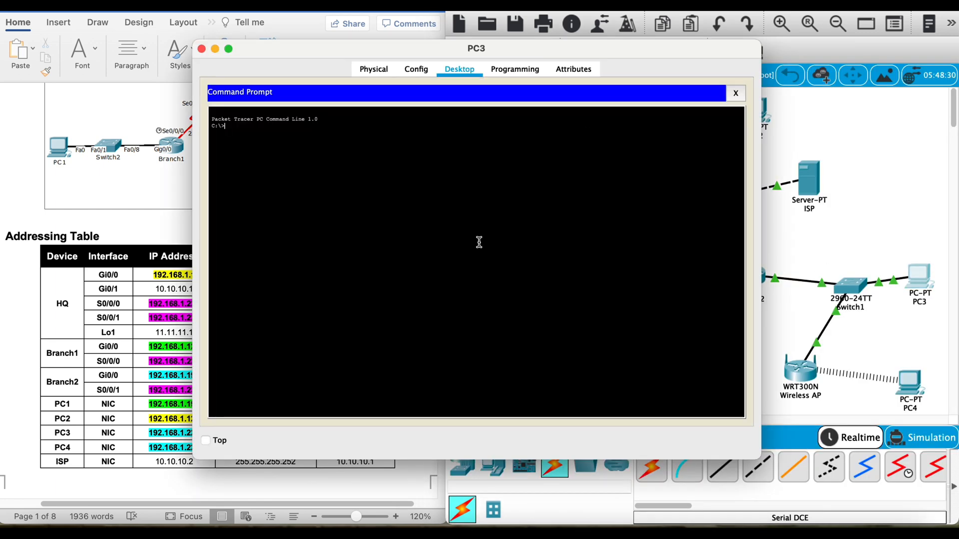
type("telnet 192.168.1.1")
key("Return")
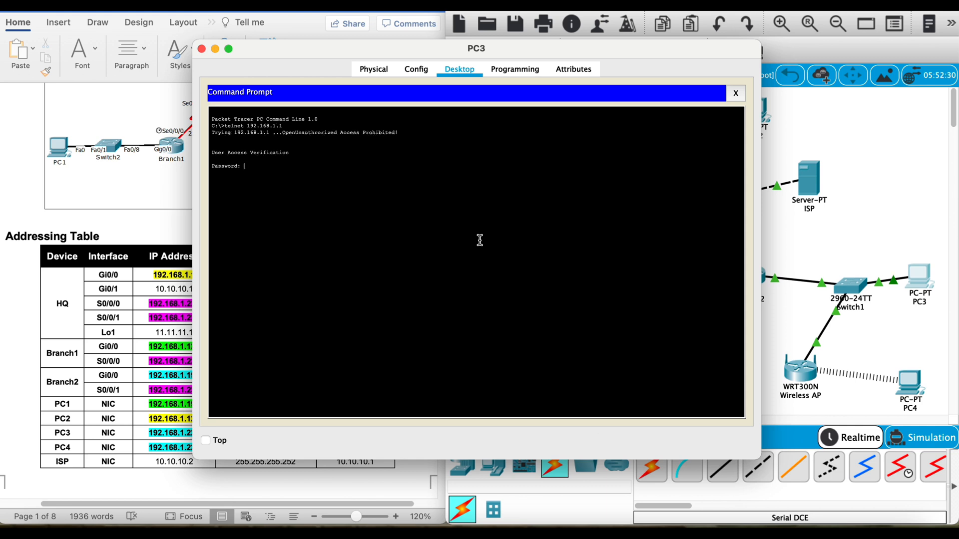
type("cisco")
key("Return")
Step: Enter privileged mode on HQ from PC3's telnet session with the enable password
type("en")
key("Return")
type("class")
key("Return")
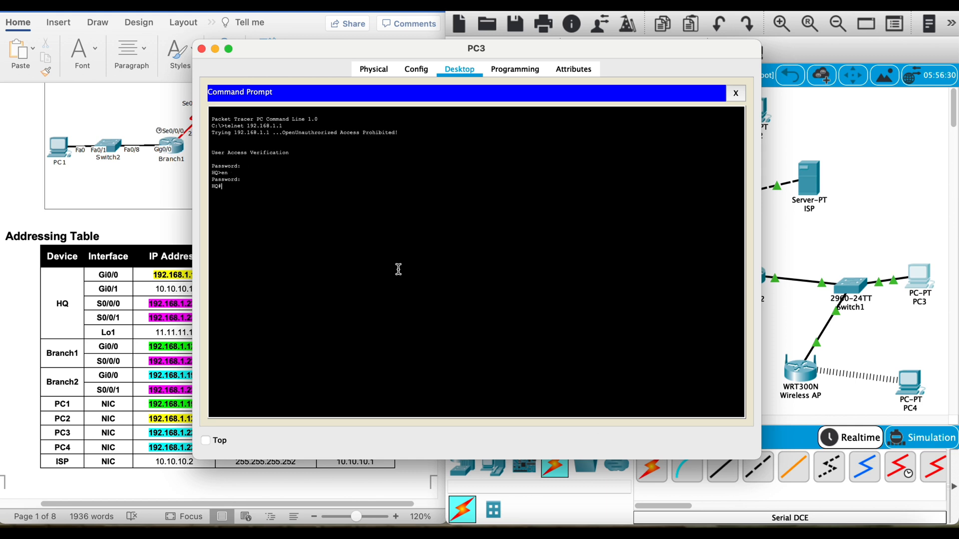
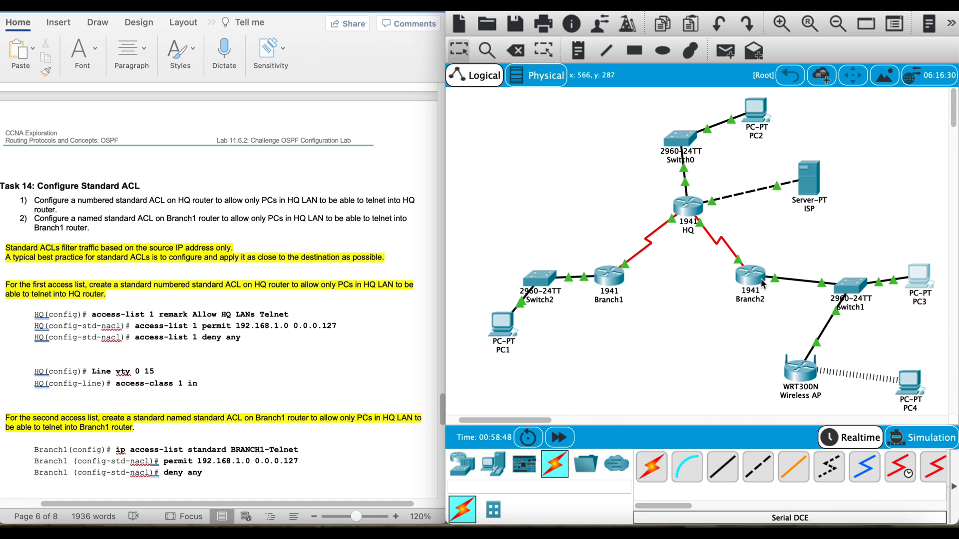
Step: Add the remark "Allow HQ LANS Telnet" to numbered access list 1 in HQ's global configuration
left_click(694, 214)
left_click_drag(449, 60, 533, 44)
type("access")
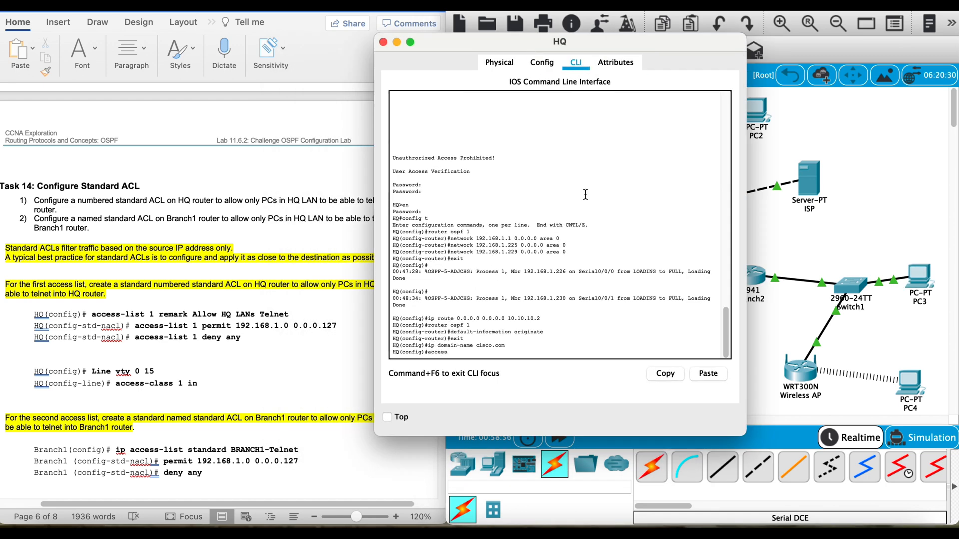
type("-list 1 remark Allow HQ LANS Telnet")
key("Return")
Step: Permit network 192.168.1.0 with wildcard mask 0.0.0.127 in access list 1 on HQ
type("ac")
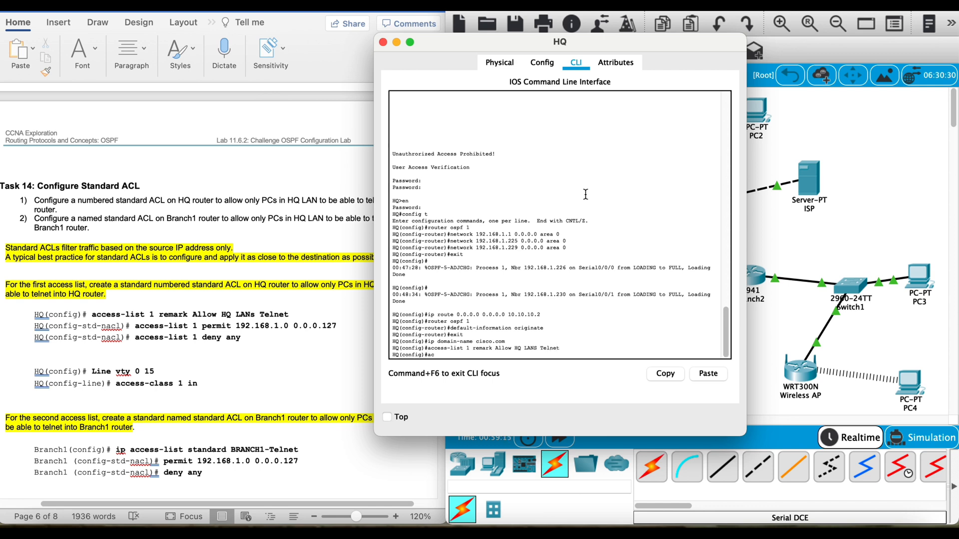
type("cess-list 1 permit 192.168.1.0 0.0.0.127")
key("Return")
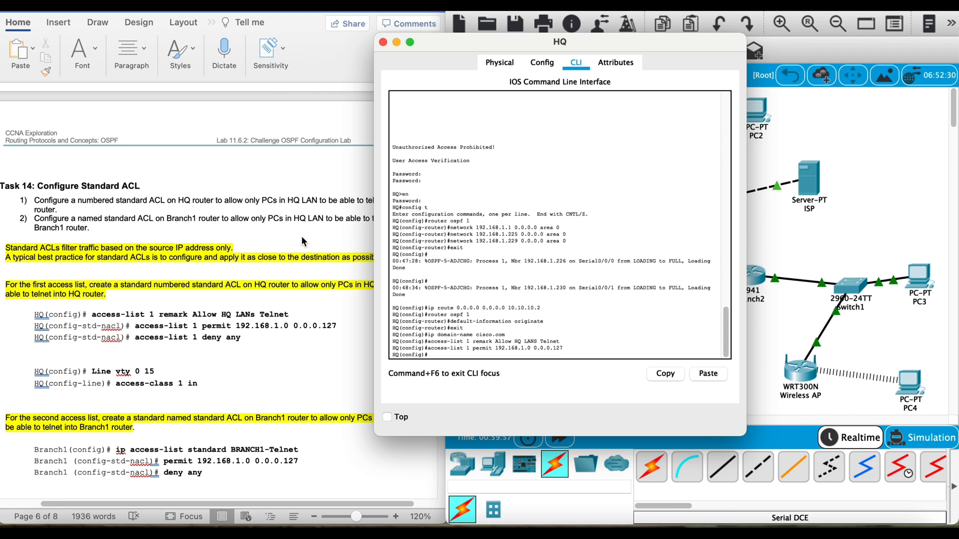
Step: Add a deny any entry to access list 1 on HQ
key("Up")
key("BackSpace")
key("BackSpace")
key("BackSpace")
key("BackSpace")
key("BackSpace")
key("BackSpace")
key("BackSpace")
key("BackSpace")
key("BackSpace")
key("BackSpace")
key("BackSpace")
key("BackSpace")
key("BackSpace")
key("BackSpace")
key("BackSpace")
key("BackSpace")
key("BackSpace")
key("BackSpace")
key("BackSpace")
key("BackSpace")
key("BackSpace")
key("BackSpace")
key("BackSpace")
key("BackSpace")
key("BackSpace")
key("BackSpace")
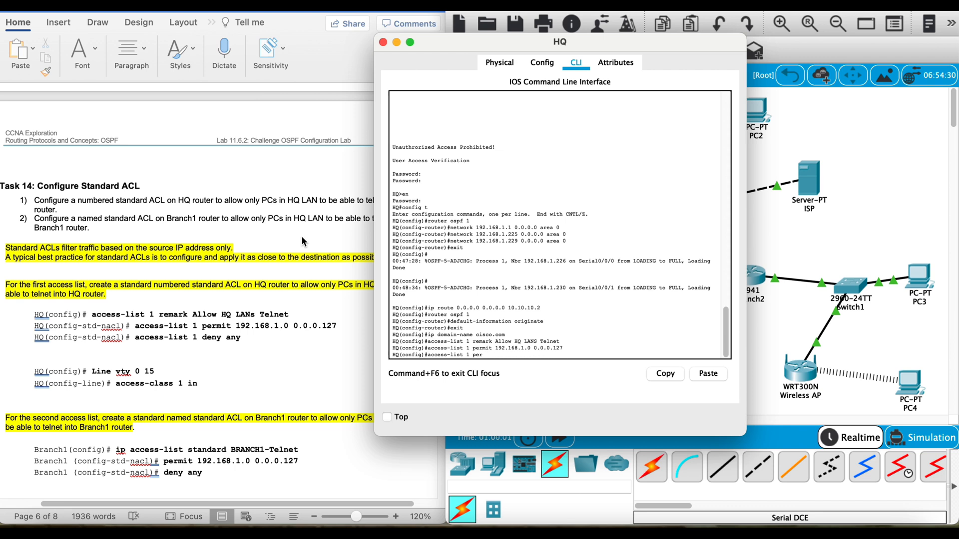
type("deny any")
key("Return")
Step: Enter line configuration for vty 0 4 on HQ and begin its inbound access-class command
type("line ")
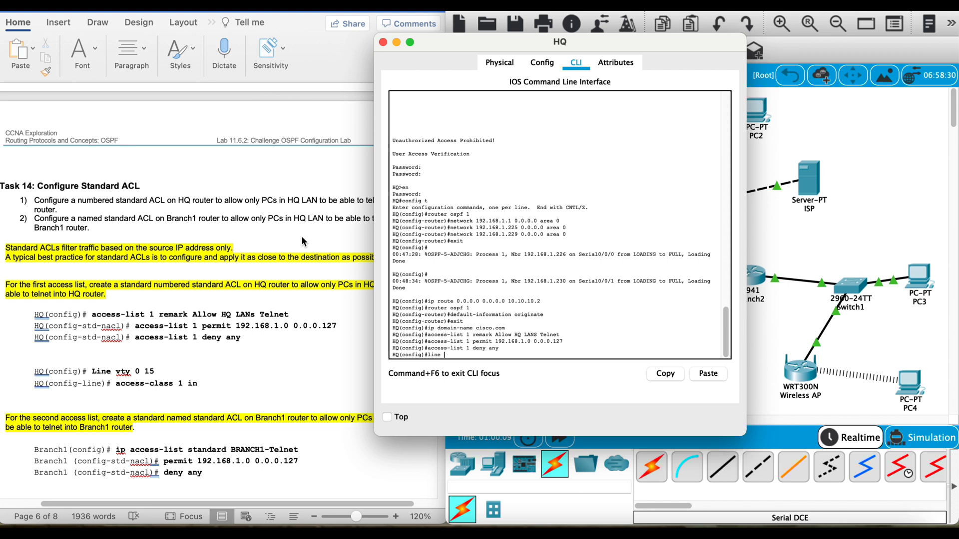
type("vty 0 4")
key("Return")
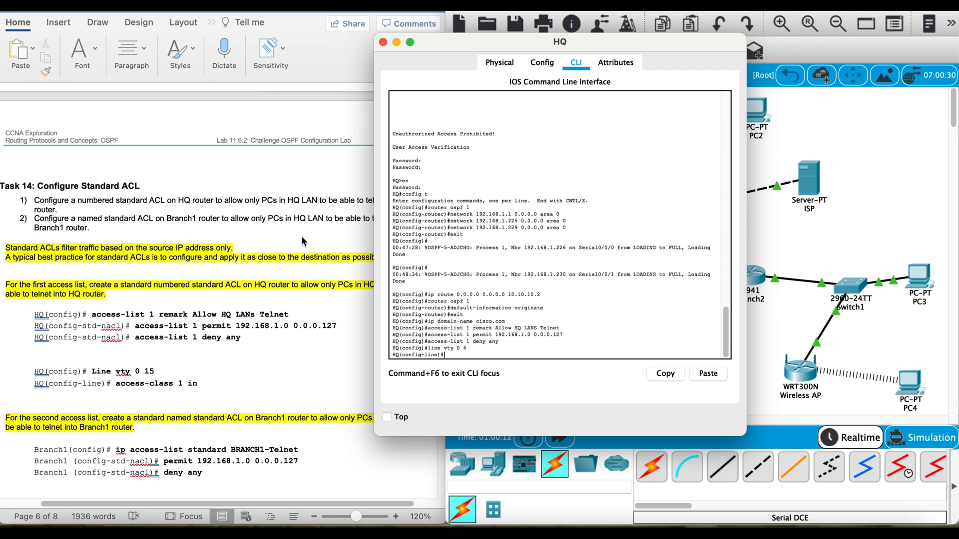
type("access-class in")
Step: In the Word lab document, change the HQ vty line range from 0 15 to 0 4
left_click(157, 363)
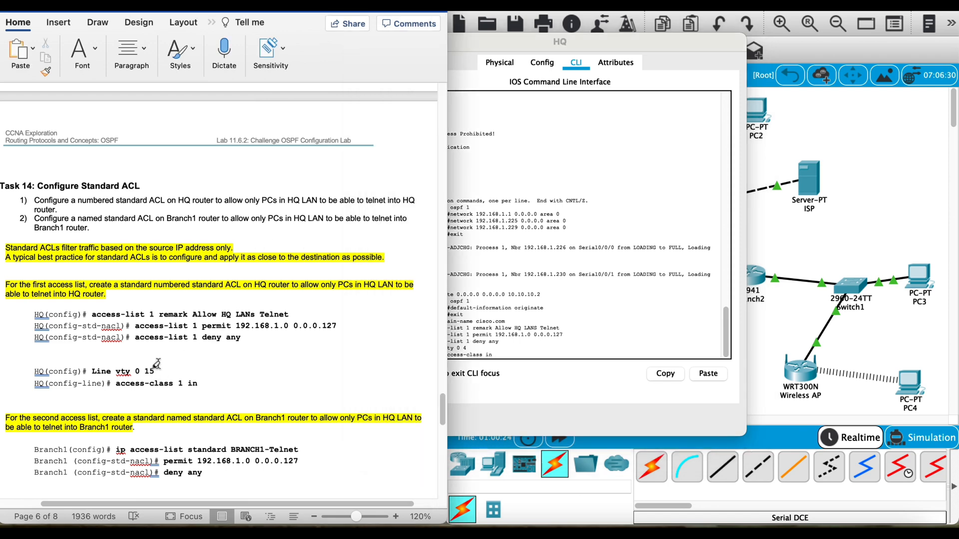
left_click(26, 5)
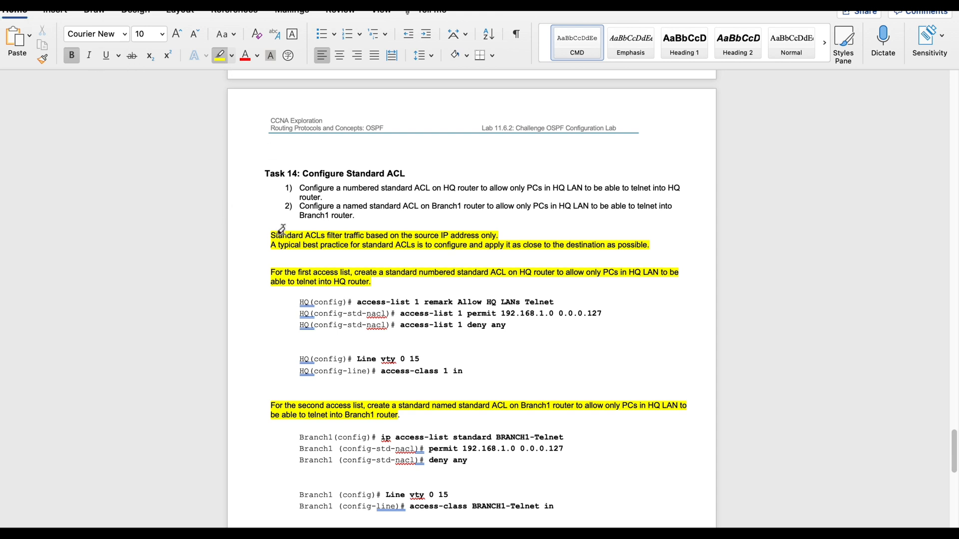
key("BackSpace")
key("BackSpace")
type("4")
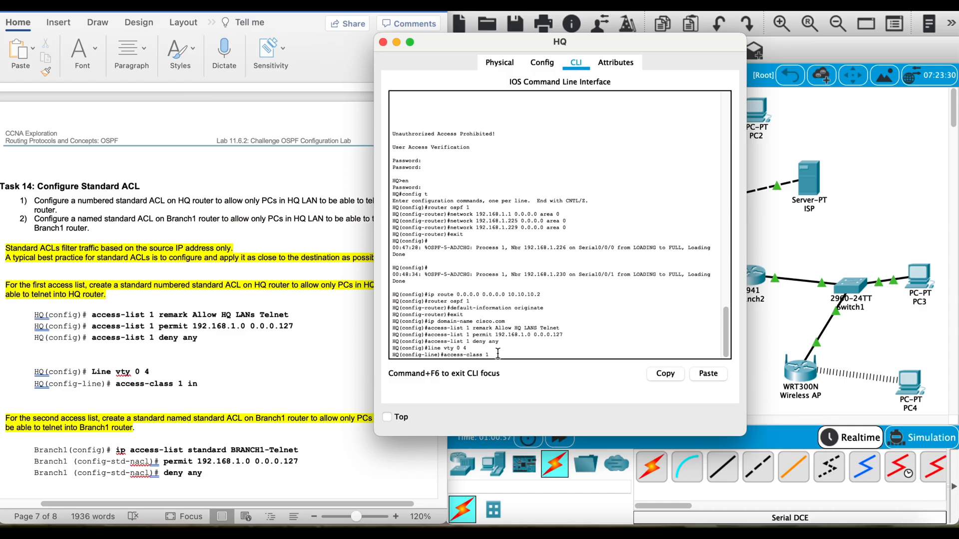
Step: In HQ's CLI in Packet Tracer, complete the command access-class 1 in on the vty lines
type("n")
key("Return")
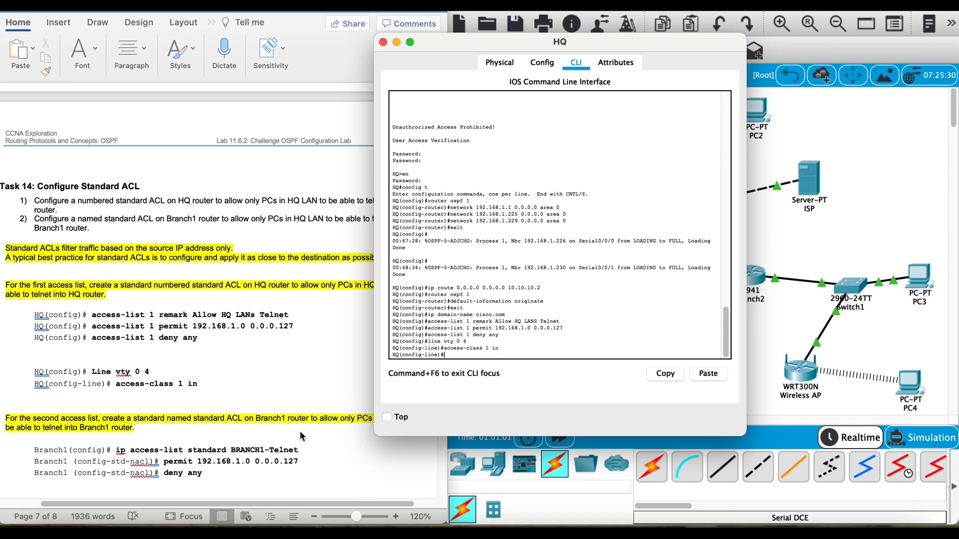
Step: In PC2's Command Prompt, end the existing telnet session to HQ
left_click(809, 247)
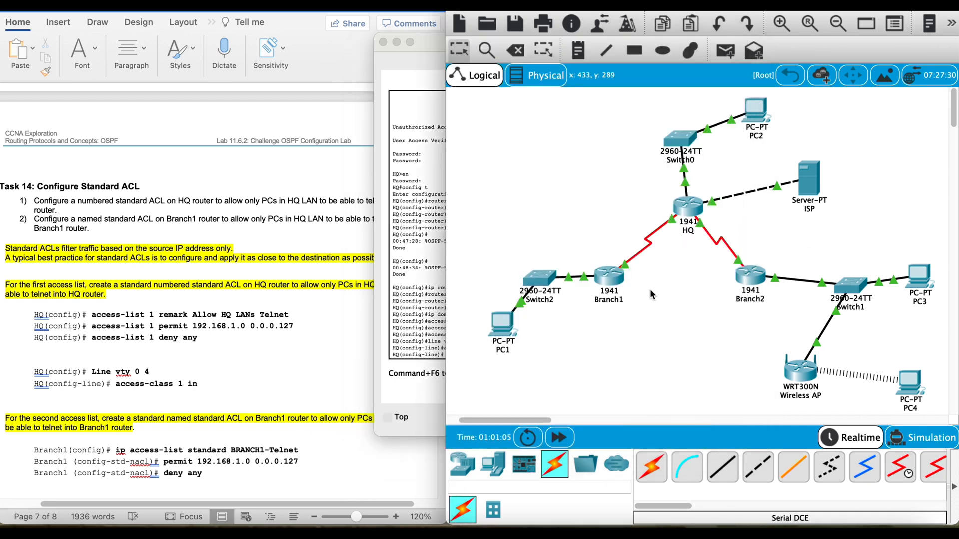
left_click(758, 112)
left_click(566, 124)
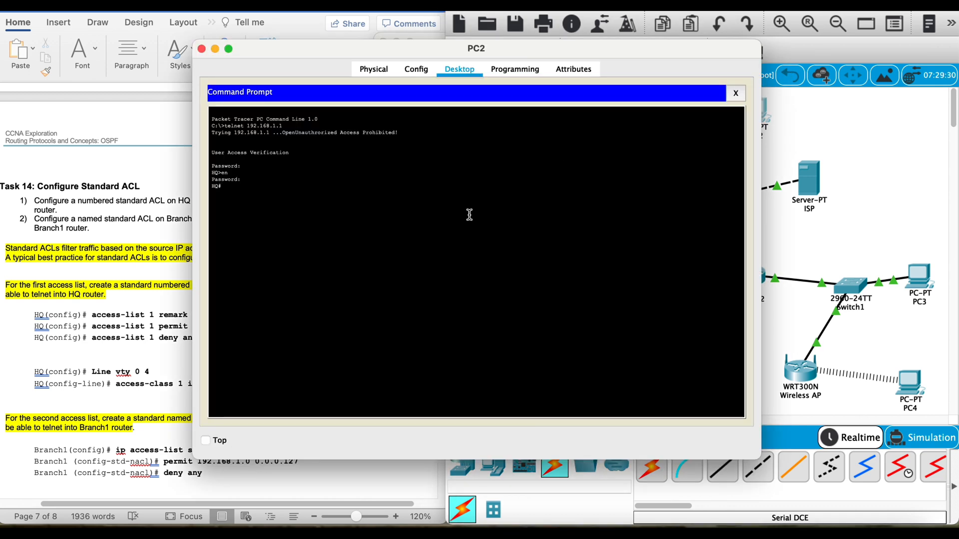
type("exit")
key("Return")
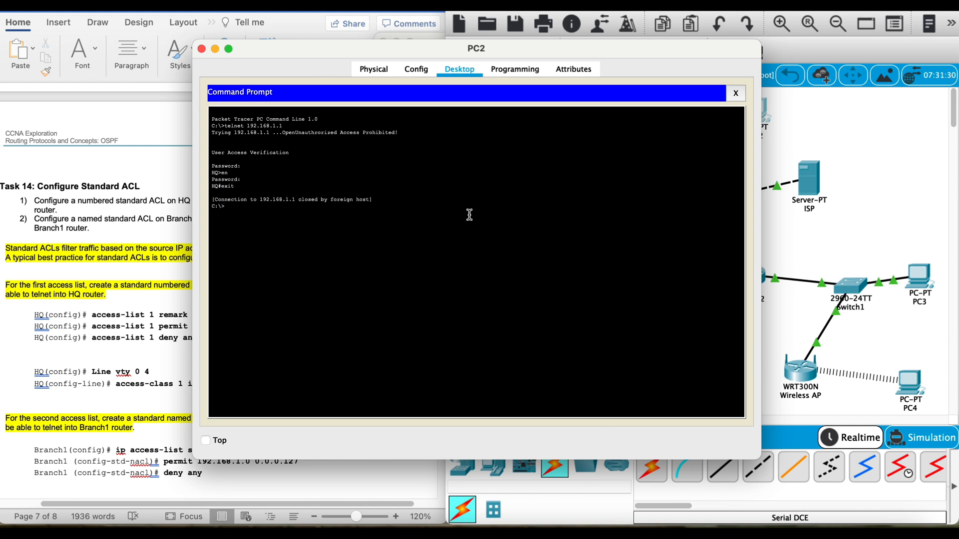
Step: Telnet from PC2 to 192.168.1.1 again, logging in with the access password and entering privileged mode with the enable password
key("Up")
key("Return")
key("Return")
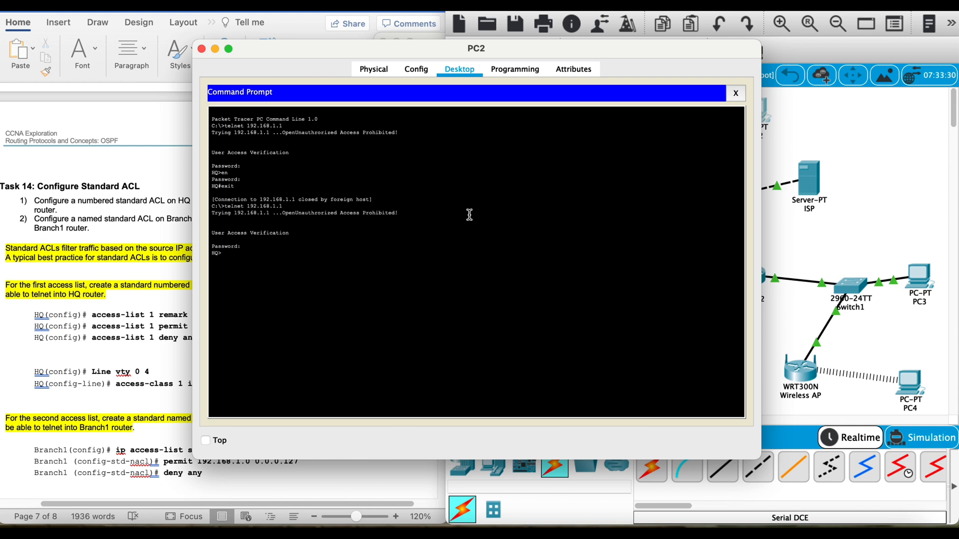
type("en")
key("Return")
key("Return")
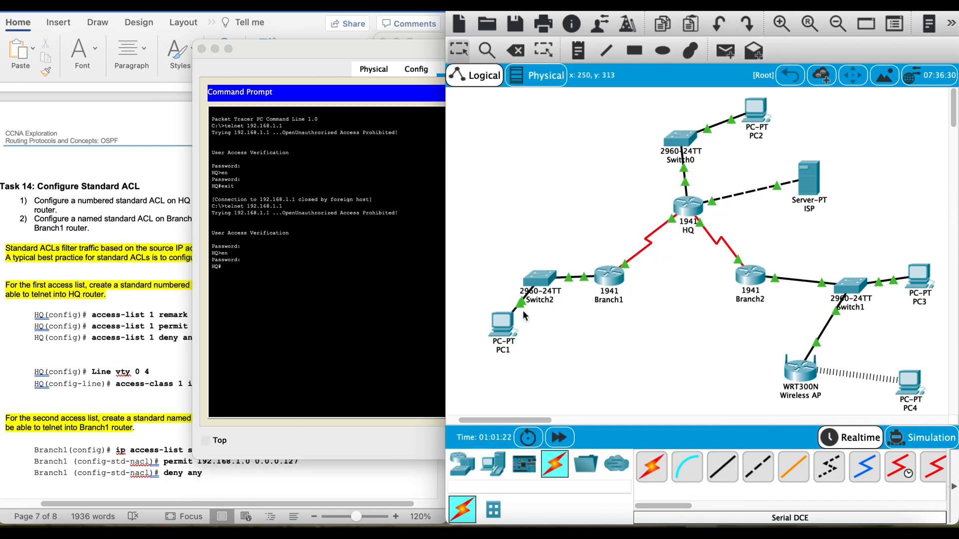
Step: In PC1's Command Prompt, end the open HQ session and test telnet to 192.168.1.1 again
left_click(504, 326)
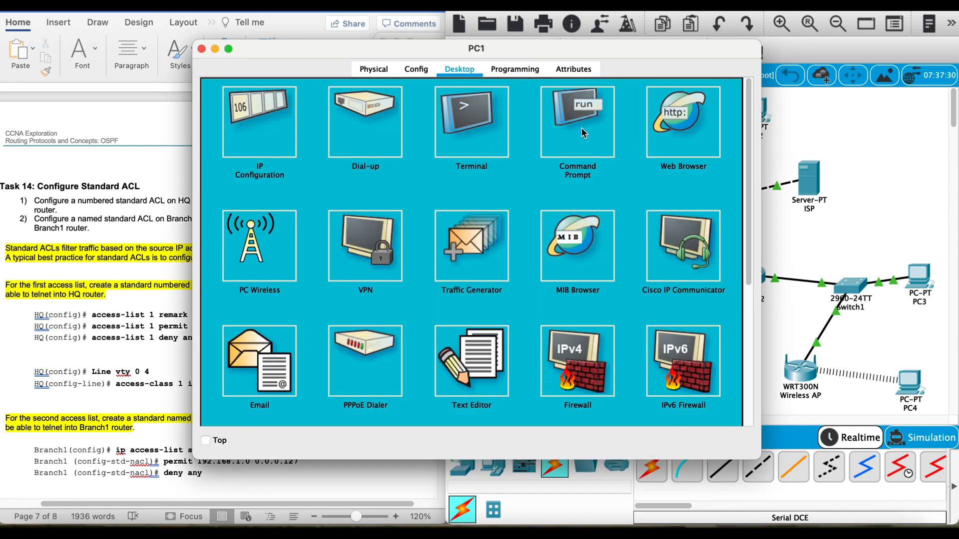
left_click(558, 169)
type("exit")
key("Return")
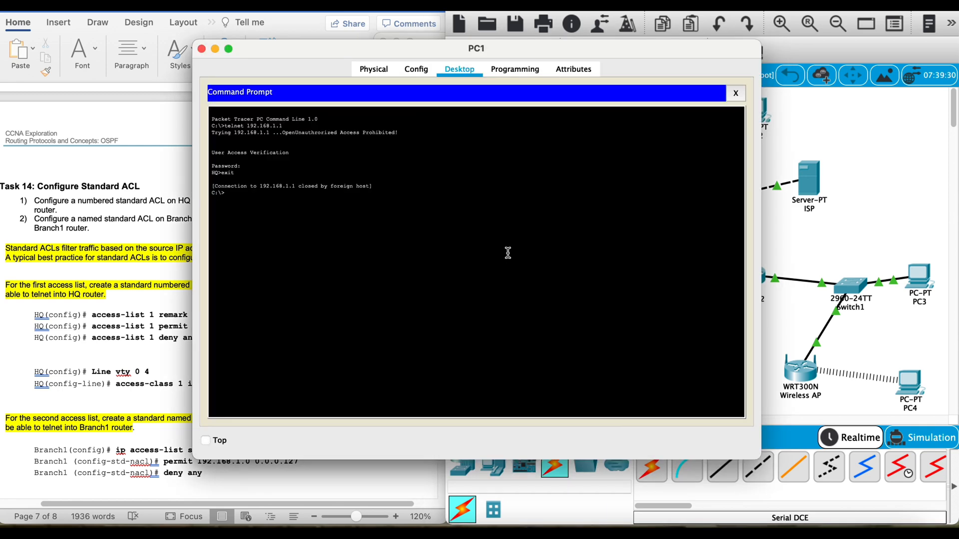
type("telnet 192.168.1.1")
key("Return")
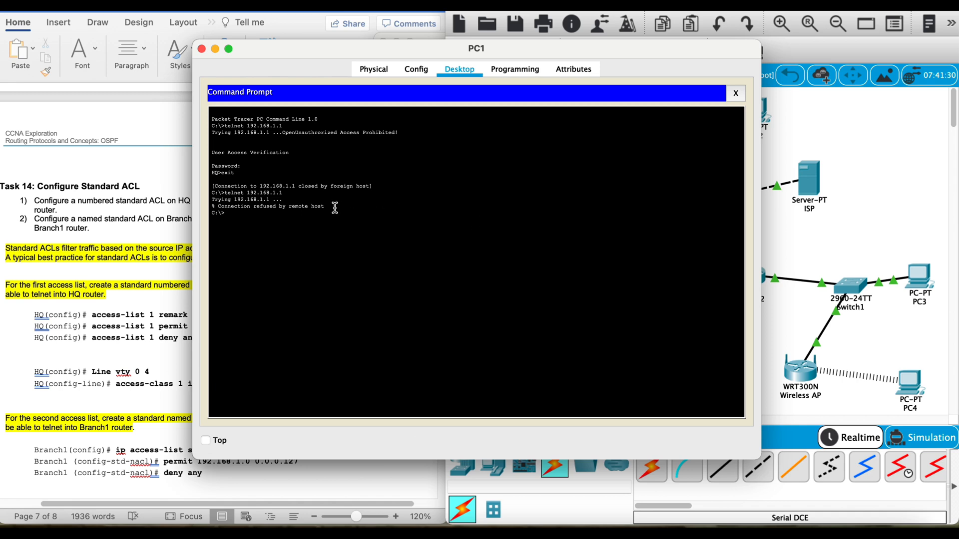
left_click_drag(325, 206, 199, 205)
Step: Test telnet from PC3's Command Prompt to HQ at 192.168.1.1
left_click(921, 283)
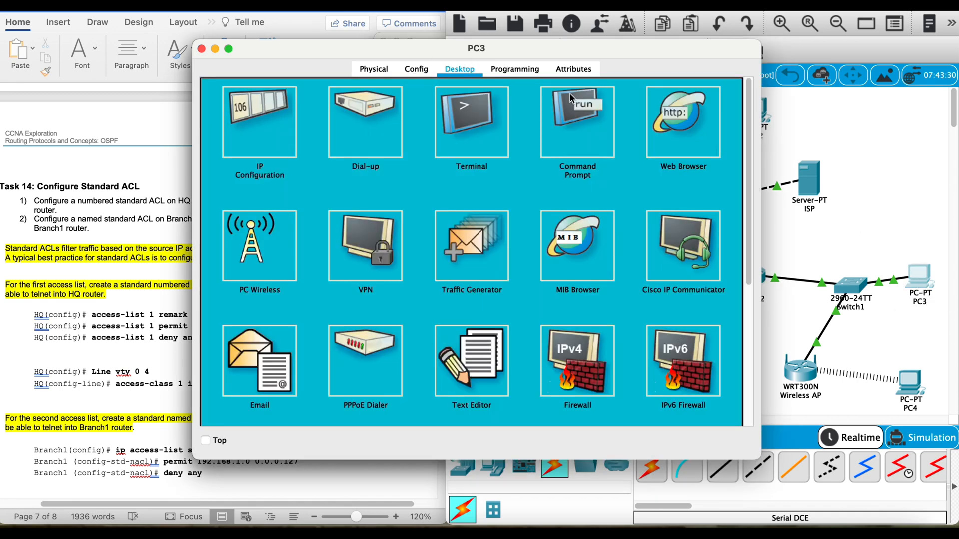
left_click(573, 99)
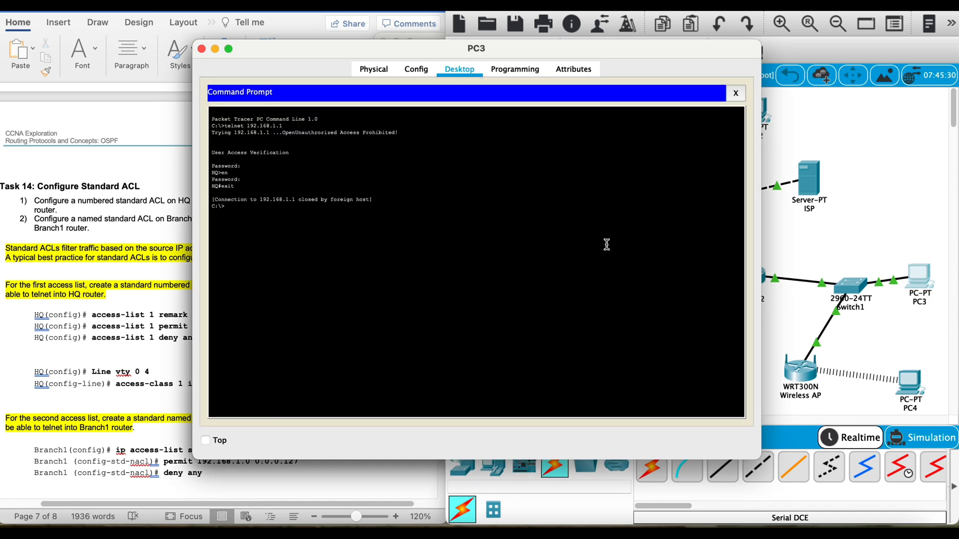
key("Up")
key("Return")
left_click_drag(336, 227, 211, 215)
left_click(266, 240)
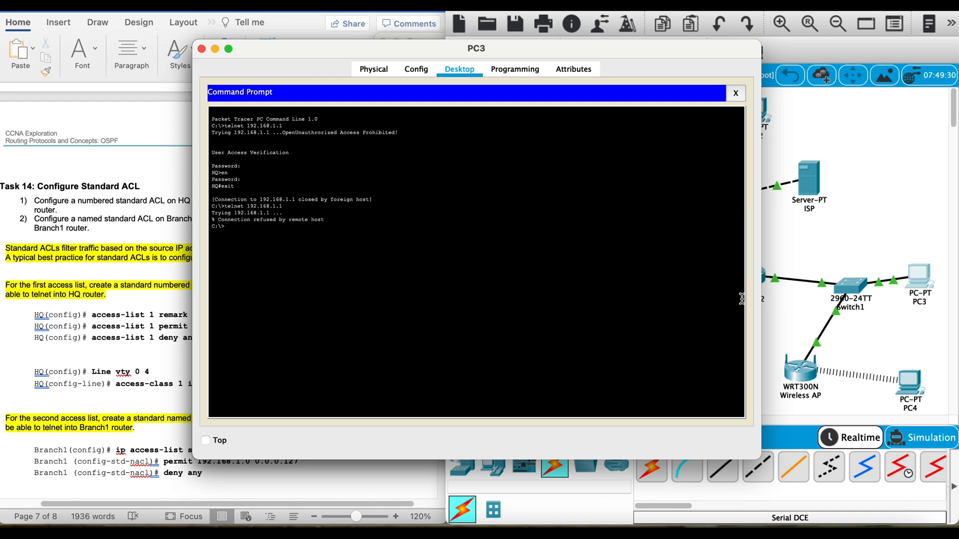
Step: Test telnet from PC4's Command Prompt to HQ at 192.168.1.1
left_click(910, 385)
left_click(910, 385)
left_click(586, 113)
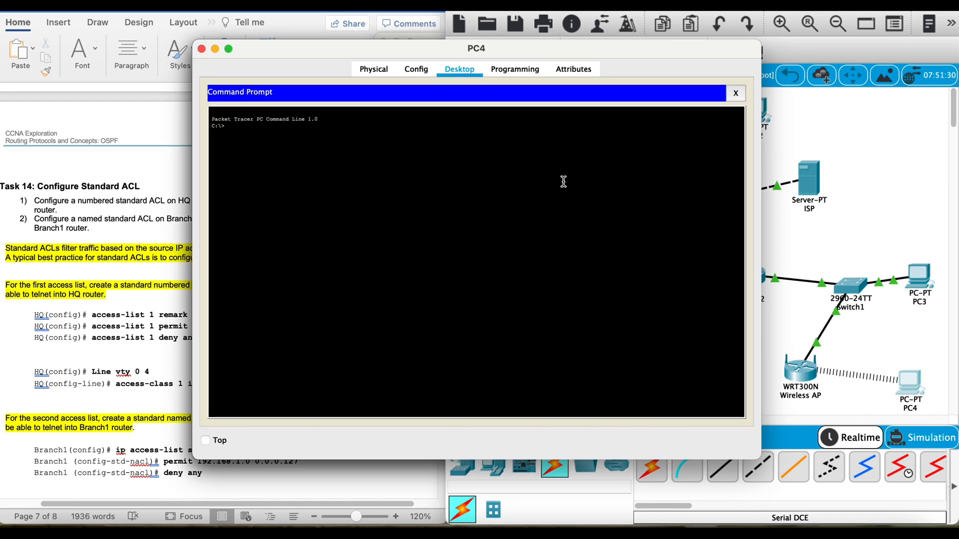
type("telnet 192.168.1.1")
key("Return")
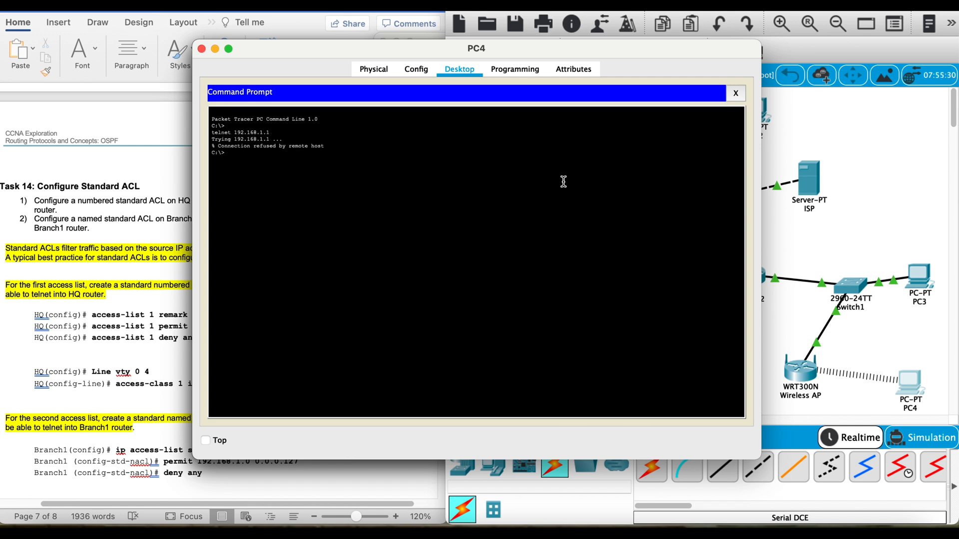
left_click_drag(353, 160, 248, 140)
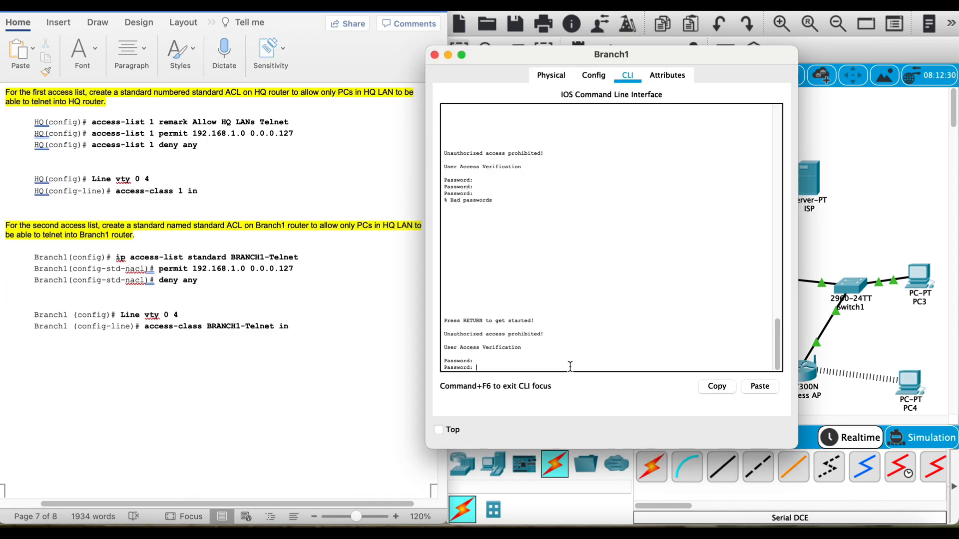
Step: Log in to Branch1's CLI with the access password, enter privileged mode with the enable password, and enter global configuration mode
key("Return")
type("en")
key("Return")
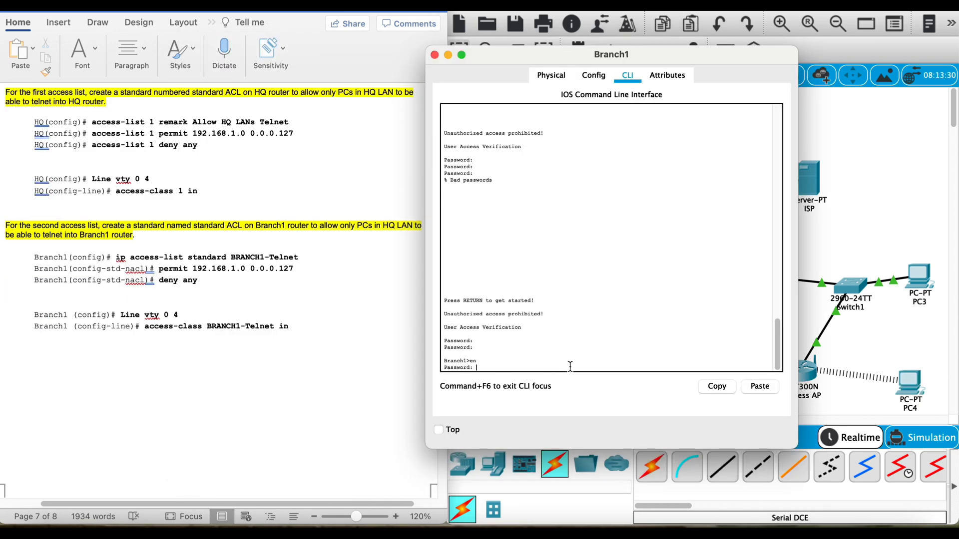
key("Return")
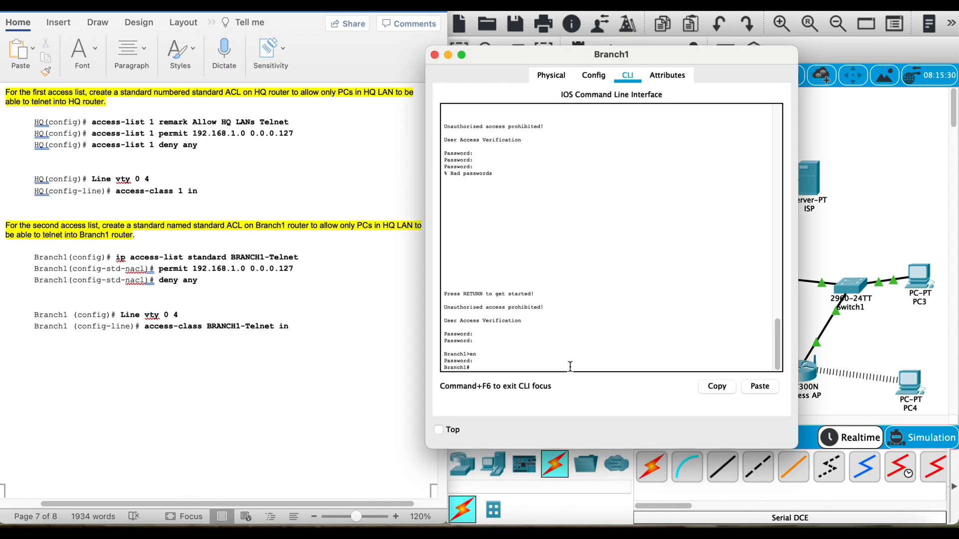
type("conftig t")
key("Return")
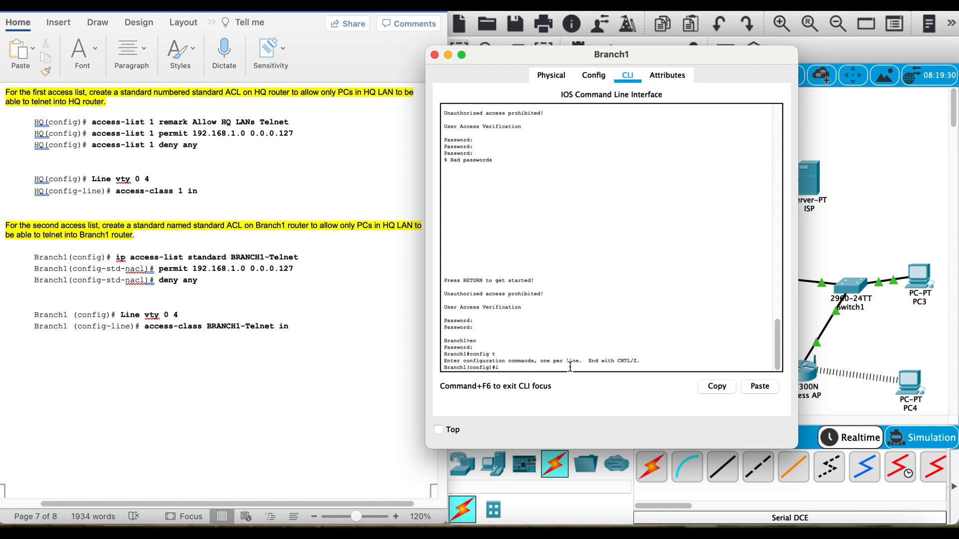
Step: Create a standard named access list called BRANCH1-Telnet on Branch1
type("ip access-list sta")
type("ndar")
type("d Br")
type("RANCH")
type("1-Telnet")
key("Return")
Step: In the BRANCH1-Telnet list, permit 192.168.1.0 0.0.0.127, deny any, and return to global configuration mode
type("permit")
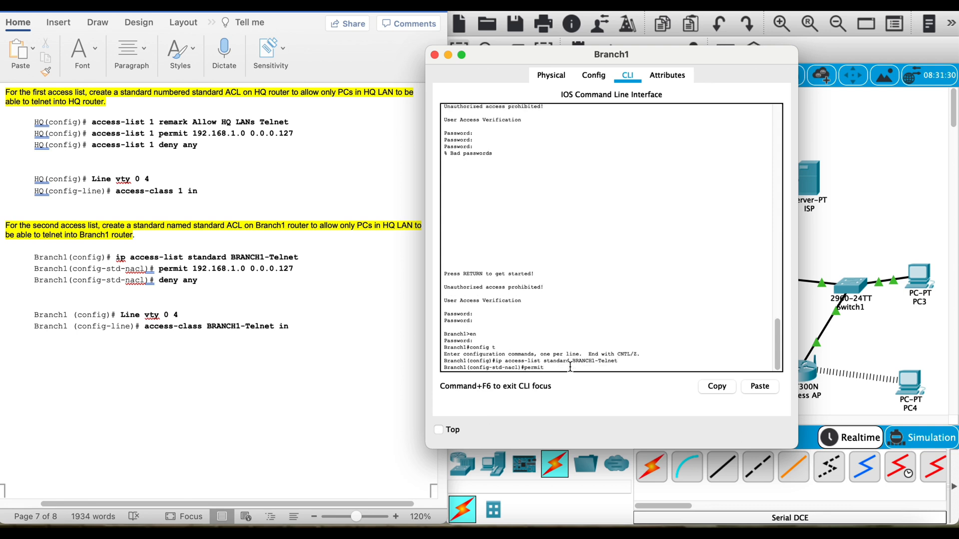
type(" 192.168.1.0 0.0.0.127")
key("Return")
type("d")
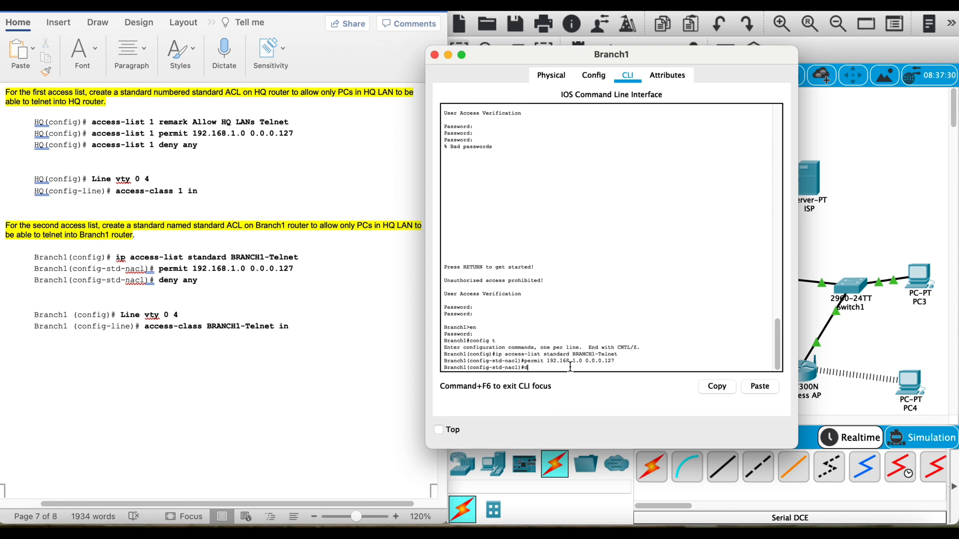
type("eny any")
key("Return")
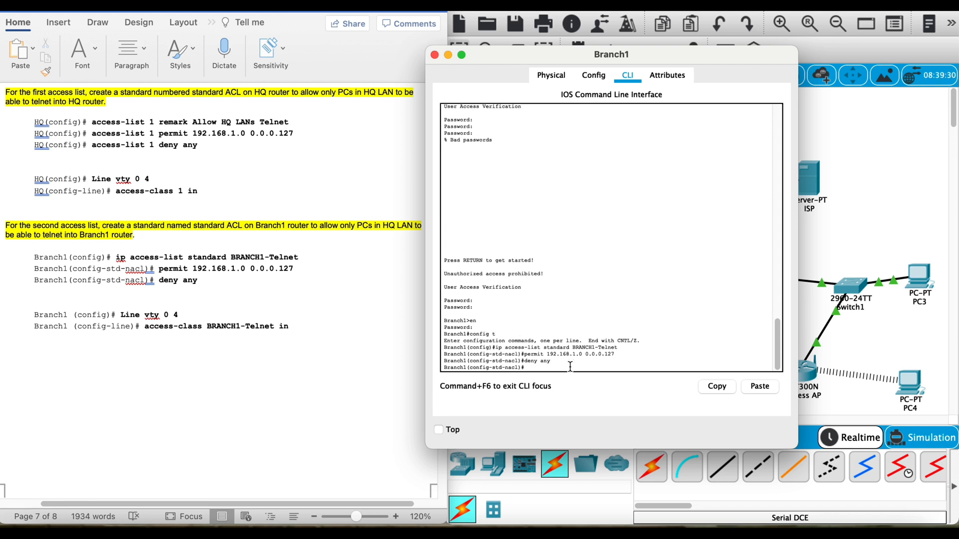
type("exit")
key("Return")
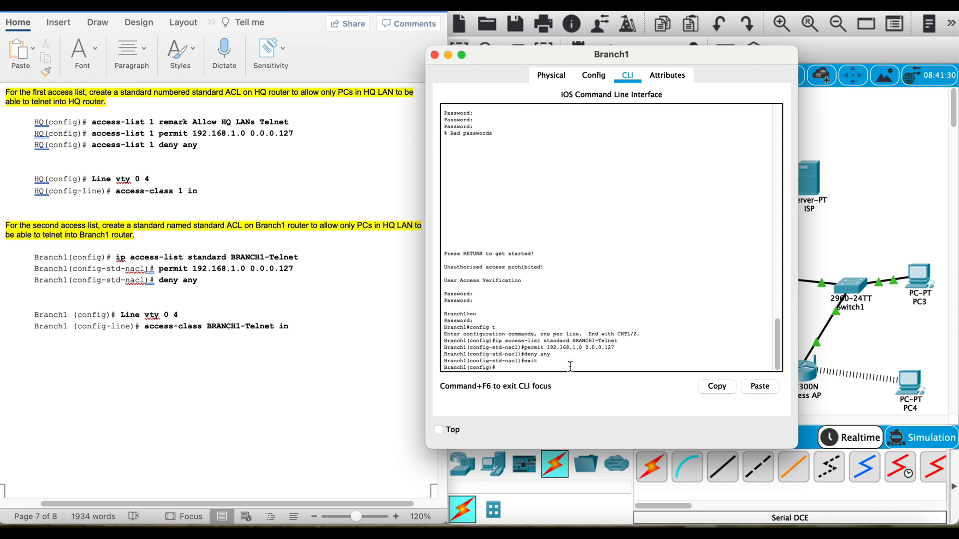
Step: Apply access class BRANCH1-Telnet inbound on Branch1's vty lines 0 4 and exit line configuration
type("line vty 0 4")
key("Return")
type("access")
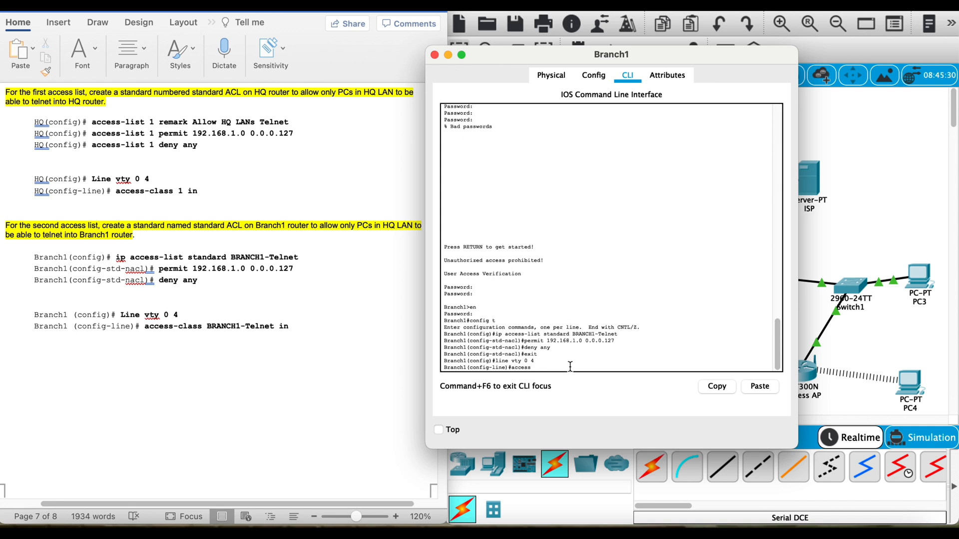
type("-class")
type("BRANCH1-Telnet in")
key("Return")
type("exit")
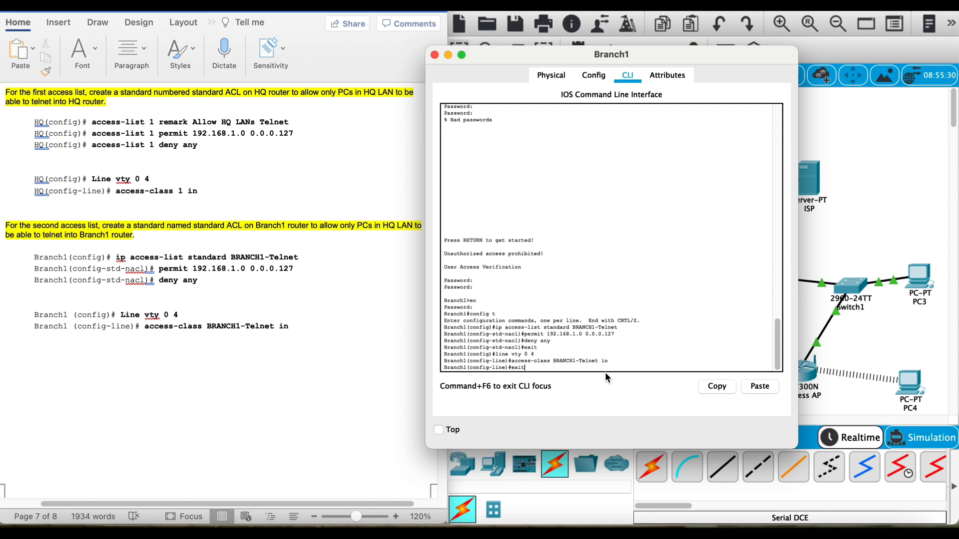
key("Return")
key("Return")
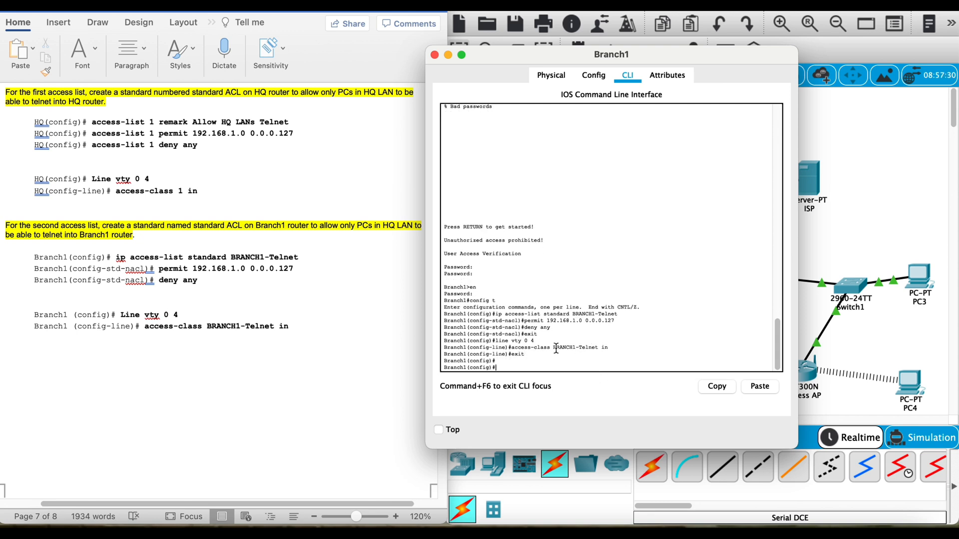
left_click_drag(554, 348, 589, 354)
left_click(590, 364)
Step: Telnet from PC2's command prompt to 192.168.1.226, log in with the access password, and enter privileged mode with the enable password
left_click(862, 243)
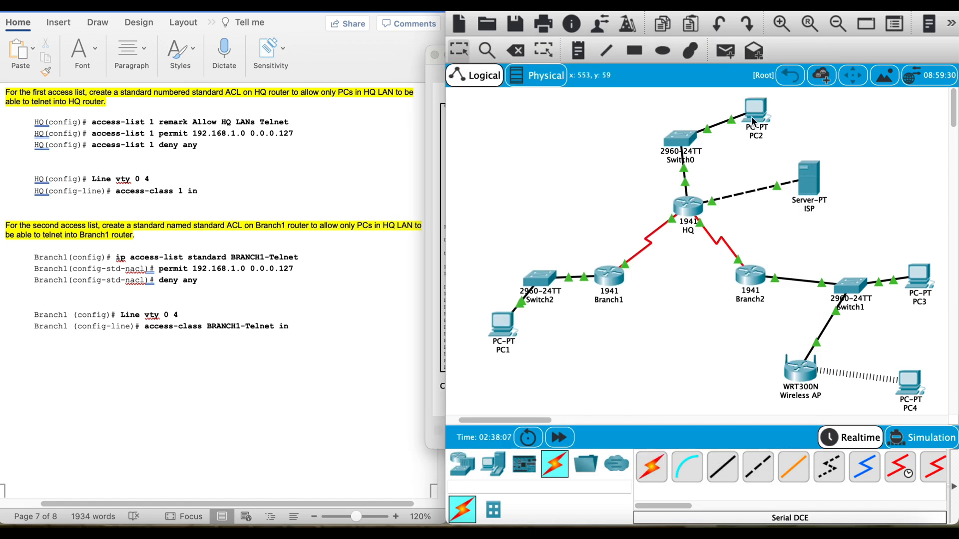
left_click(756, 111)
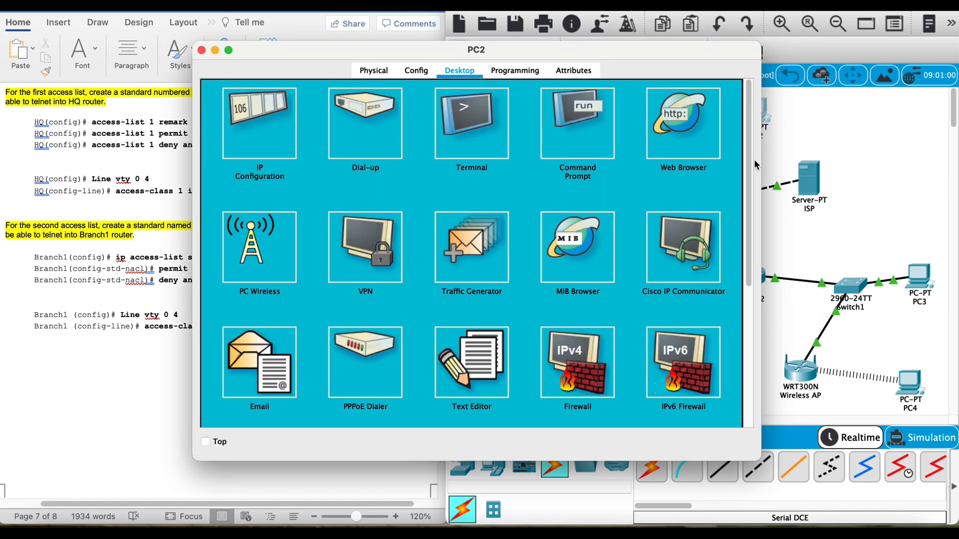
left_click(610, 137)
key("Up")
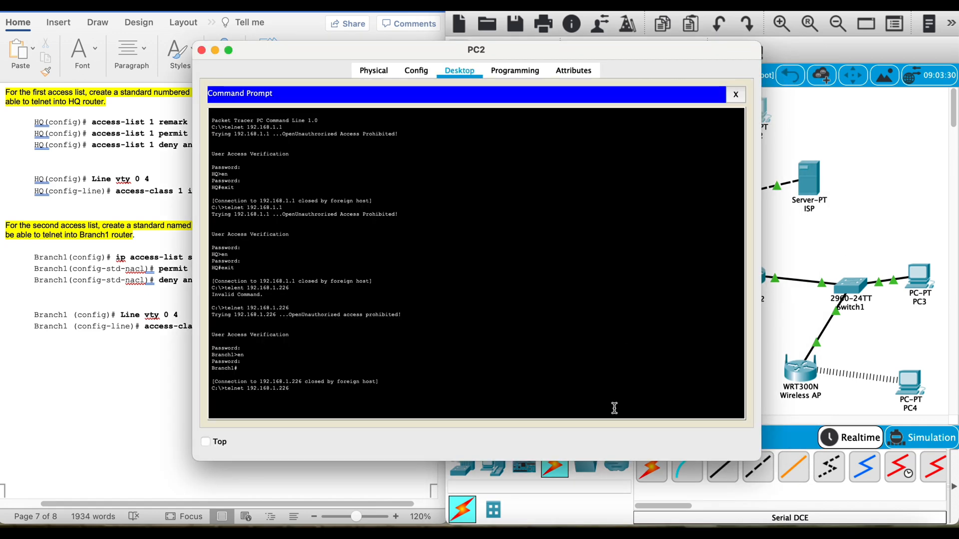
key("Return")
type("cisco")
key("Return")
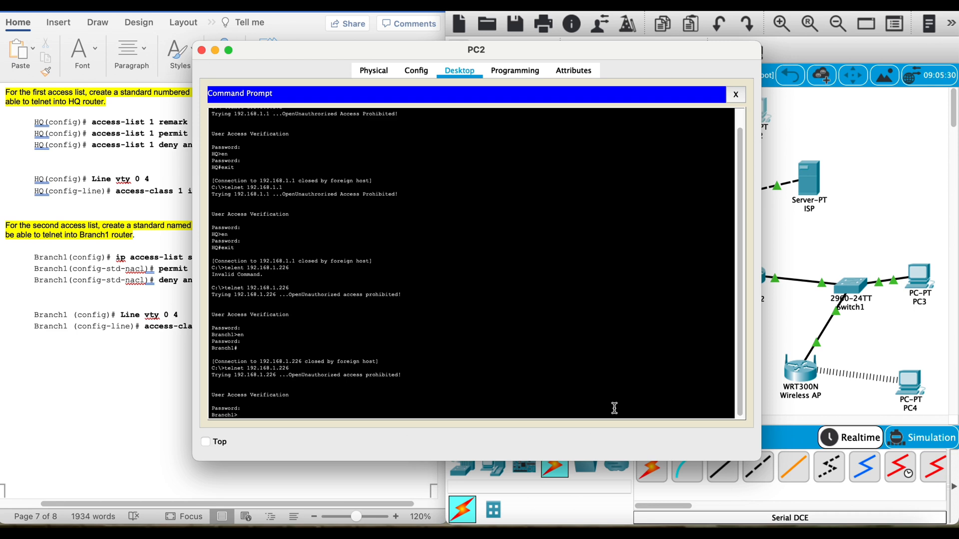
type("en")
key("Return")
key("Return")
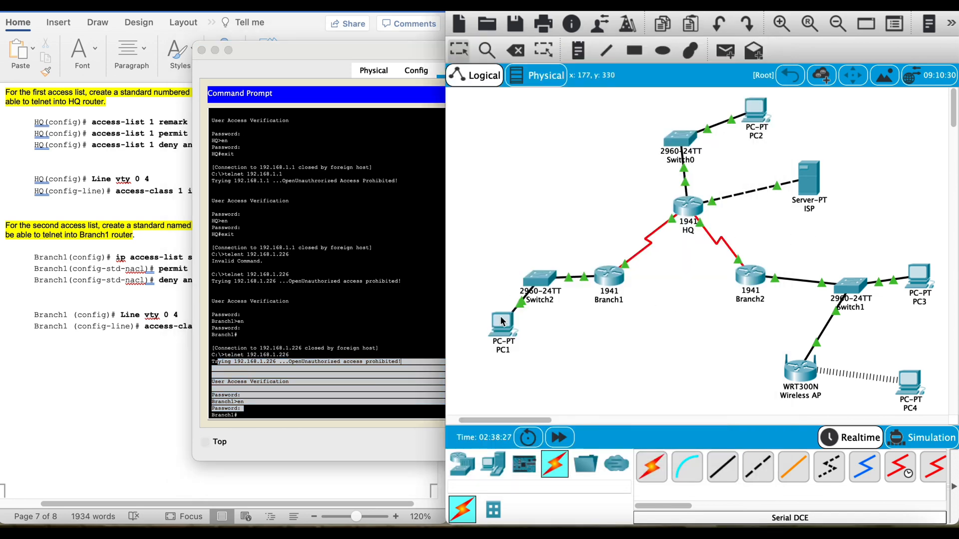
Step: Test telnet access from PC1's command prompt to Branch1 at 192.168.1.226 and highlight the response
left_click(502, 322)
key("Up")
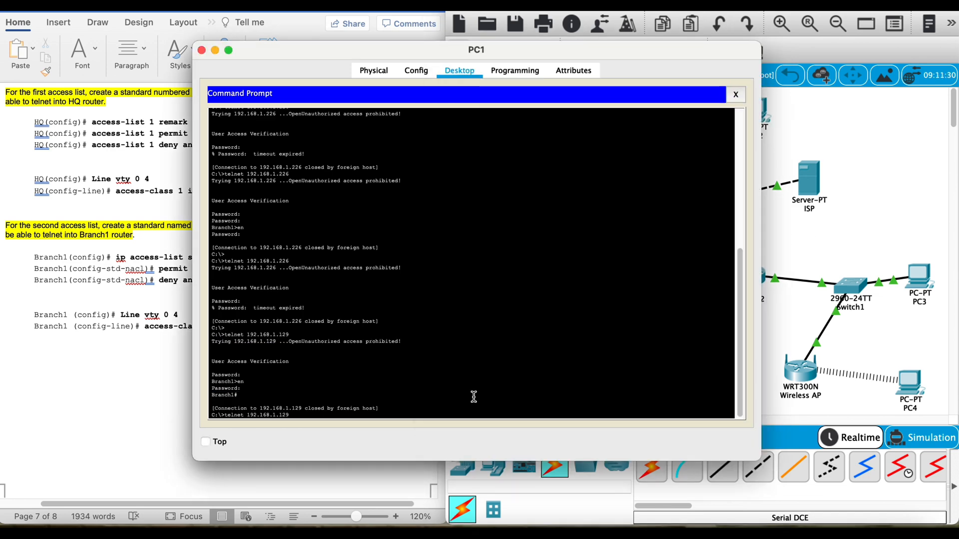
type("226")
key("Return")
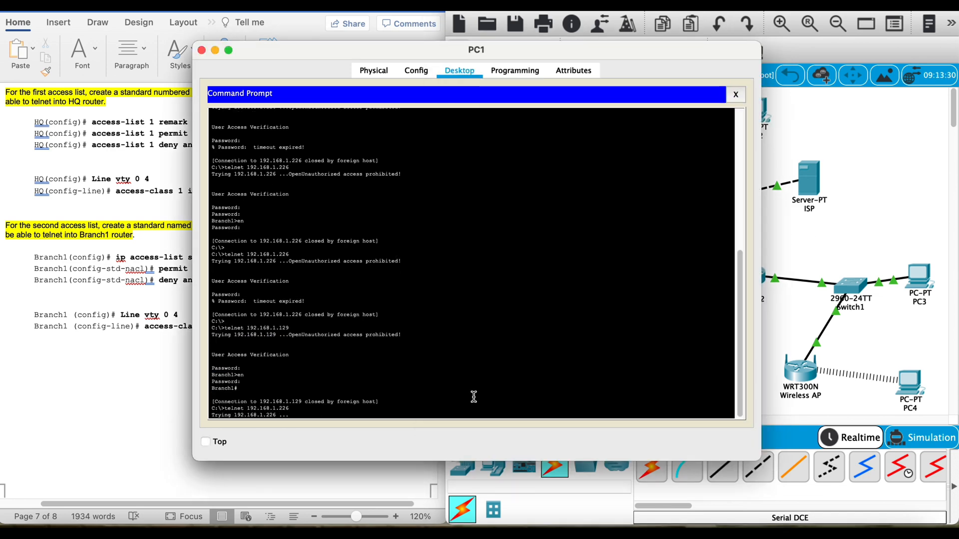
left_click_drag(329, 408, 184, 394)
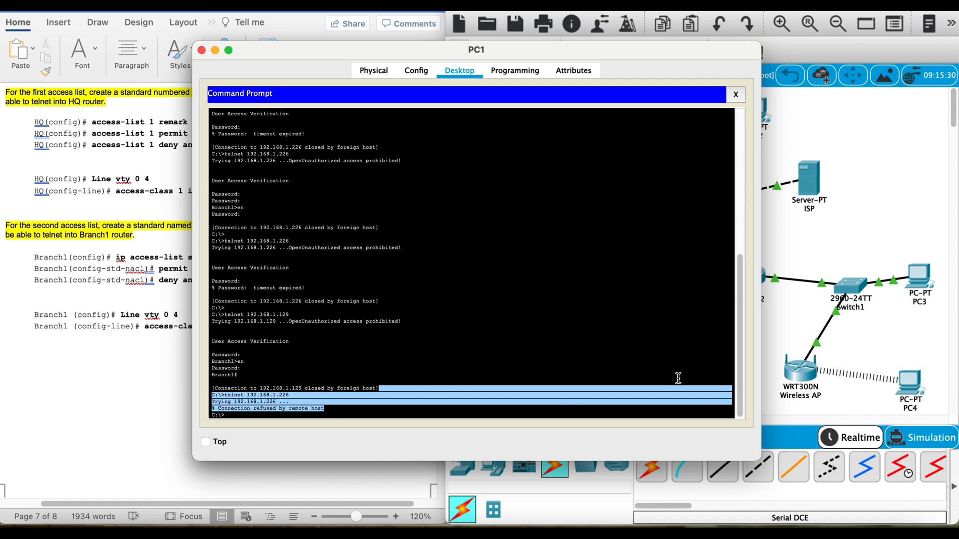
Step: Test telnet access from PC3's command prompt to Branch1 at 192.168.1.226 and highlight the response
left_click(916, 274)
left_click(580, 118)
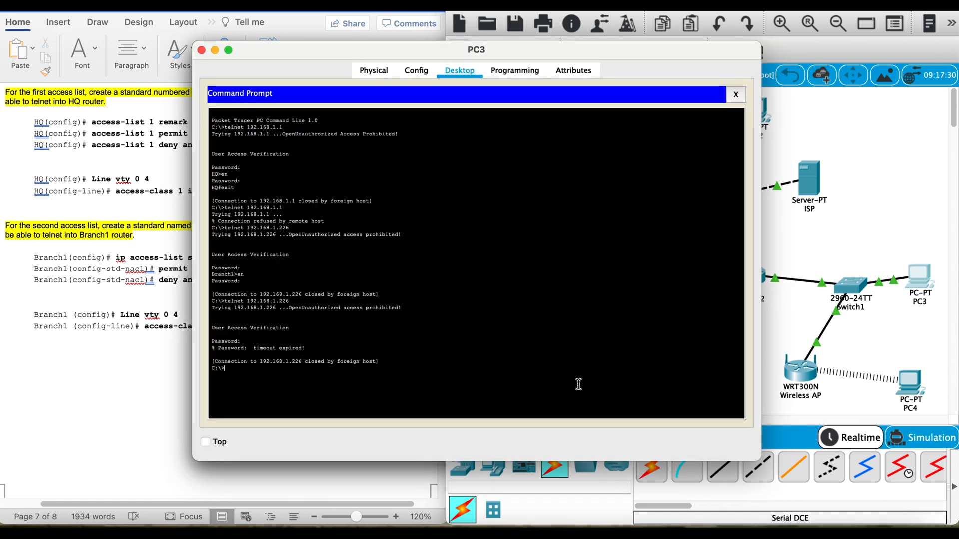
key("Up")
key("Return")
left_click_drag(245, 392, 223, 372)
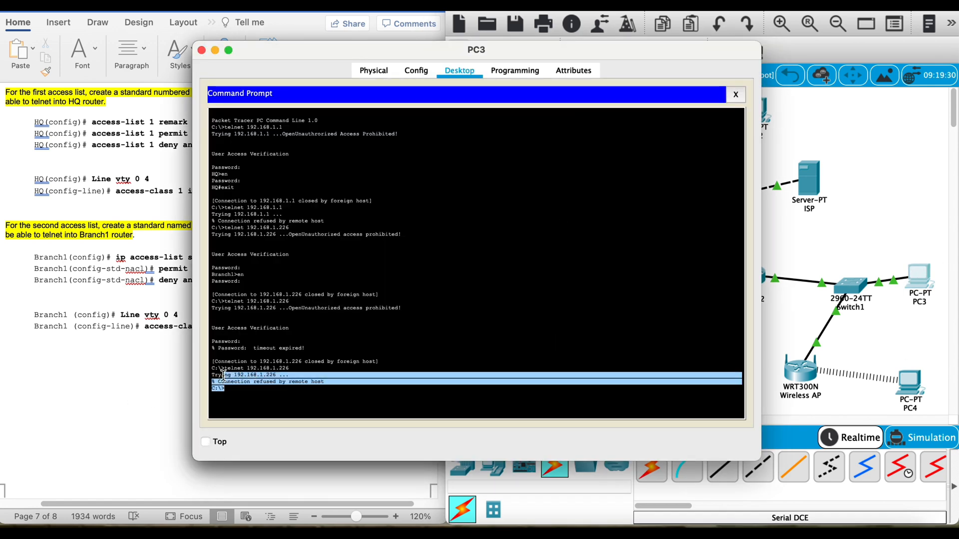
Step: Test telnet access from PC4's command prompt to Branch1 at 192.168.1.226 and highlight the response
left_click(878, 257)
left_click(921, 399)
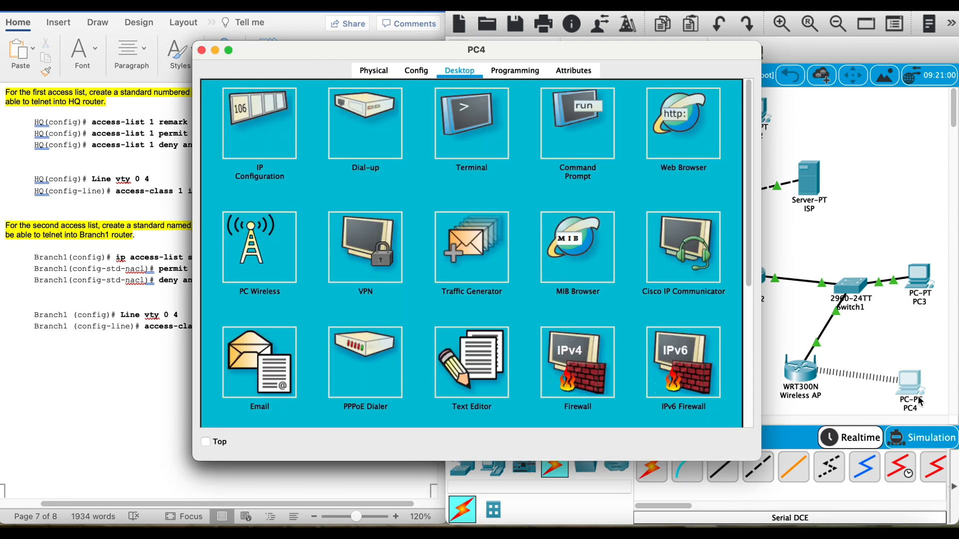
left_click(577, 131)
key("Up")
key("BackSpace")
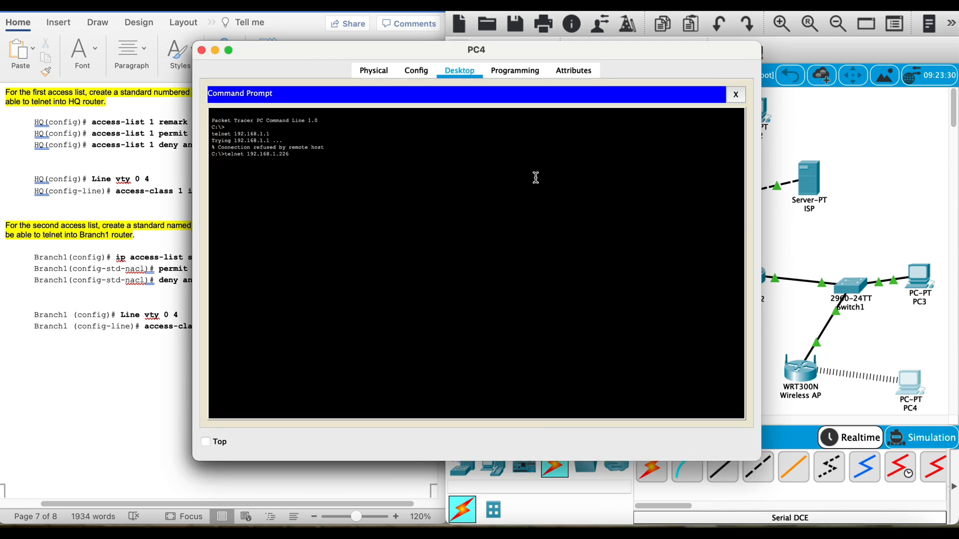
key("Return")
left_click_drag(308, 177, 211, 160)
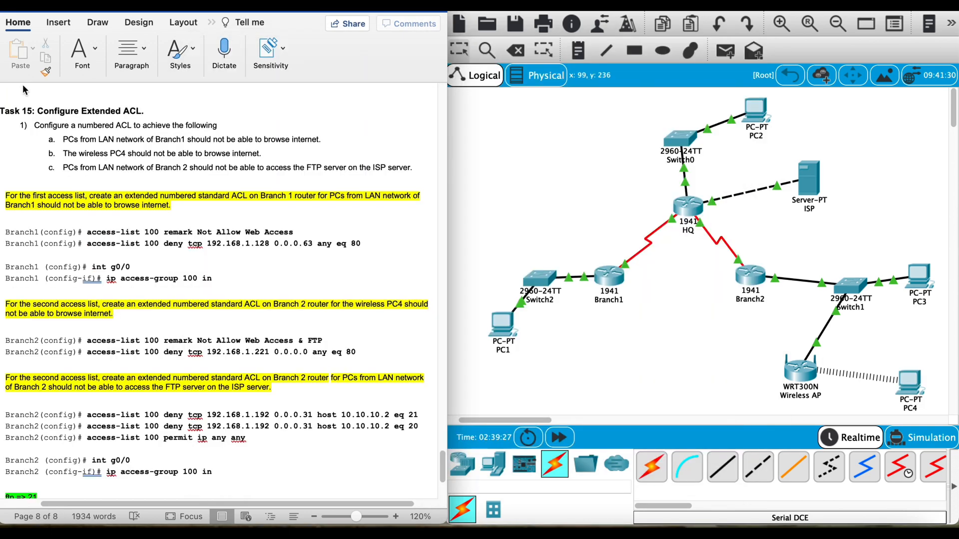
Step: For Task 15, add the remark "Not Allow Web Access" to access list 100 on Branch1
left_click_drag(144, 111, 33, 110)
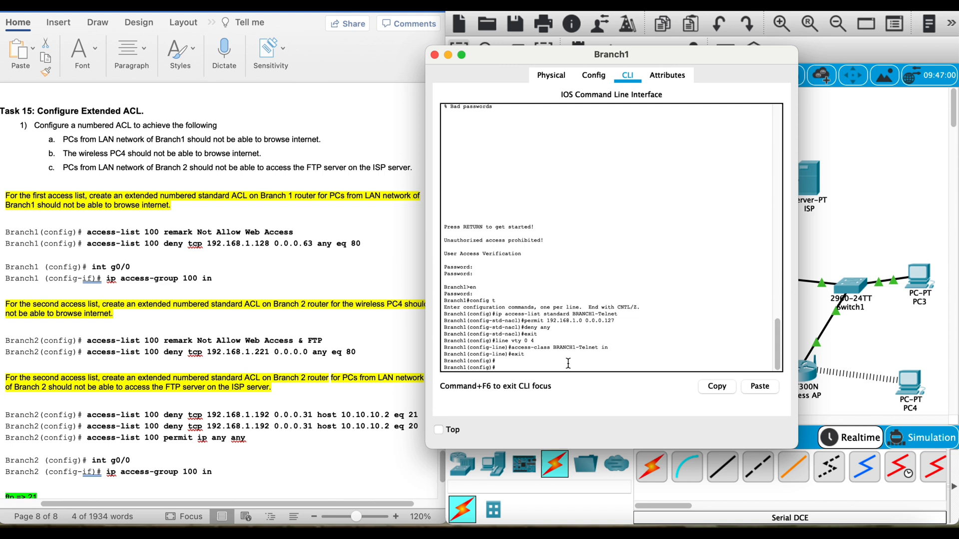
type("access-list 100 remark Not Allow Web Access")
key("Return")
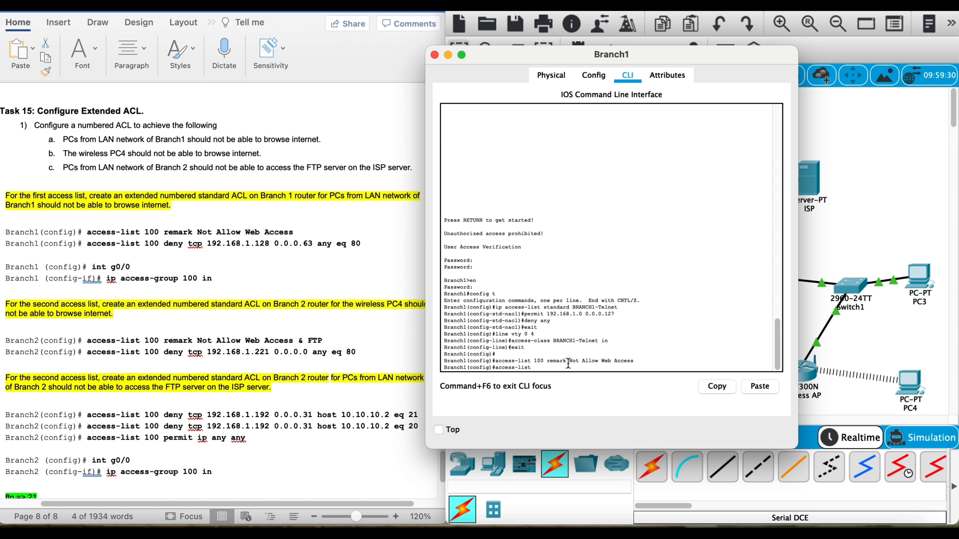
Step: In Branch1's access list 100, deny TCP from 192.168.1.128 0.0.0.63 to any destination on port 80
type("access-list deny tcp 192.168.1.128 0.0.0.63 any eq 80")
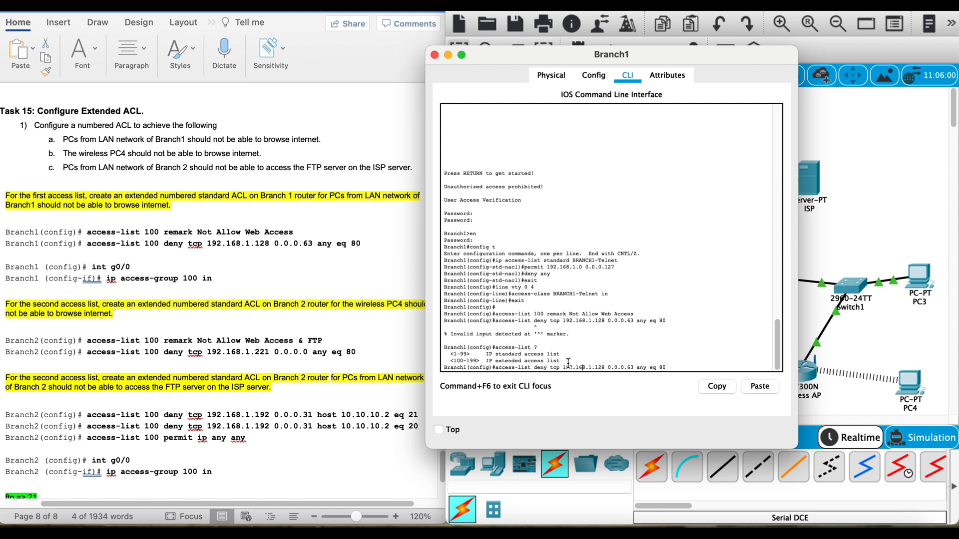
type("100")
key("Return")
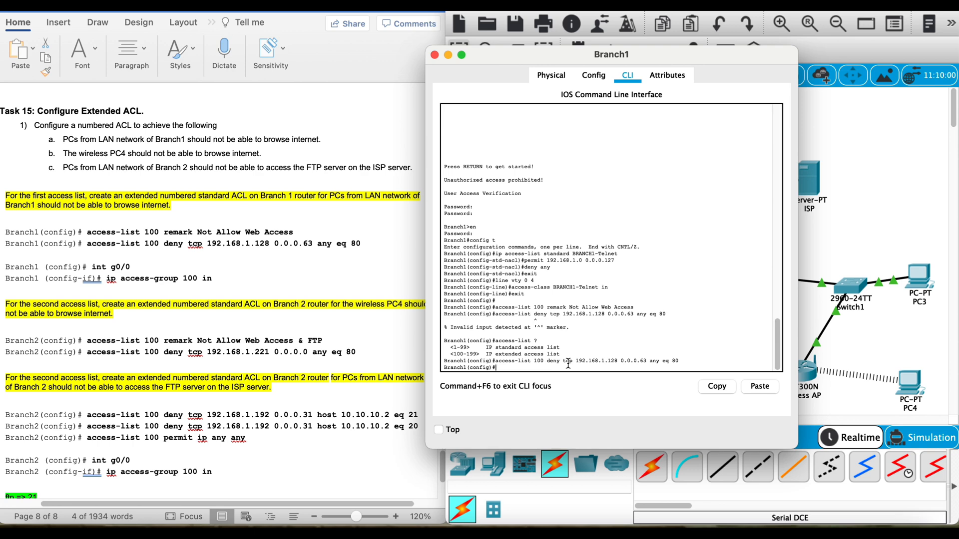
left_click(162, 199)
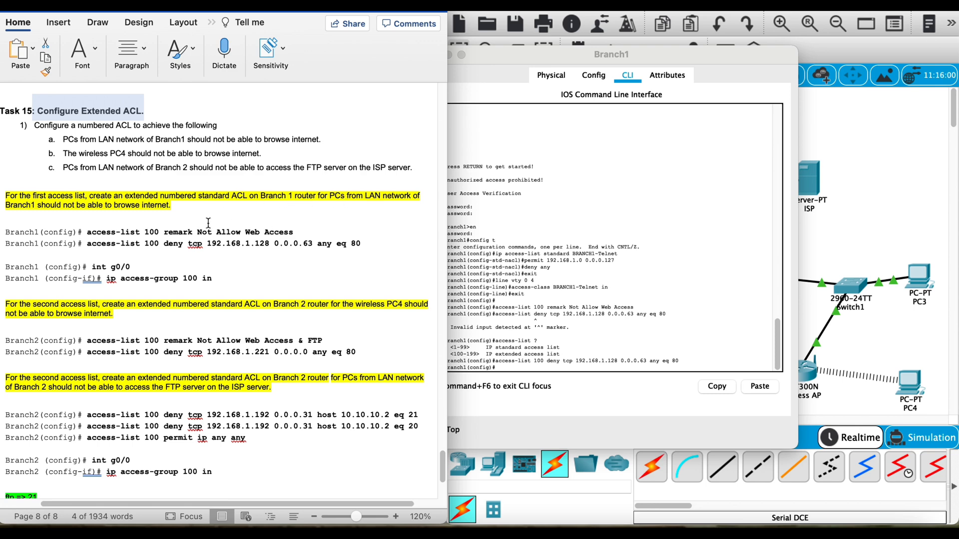
left_click(880, 187)
left_click(502, 324)
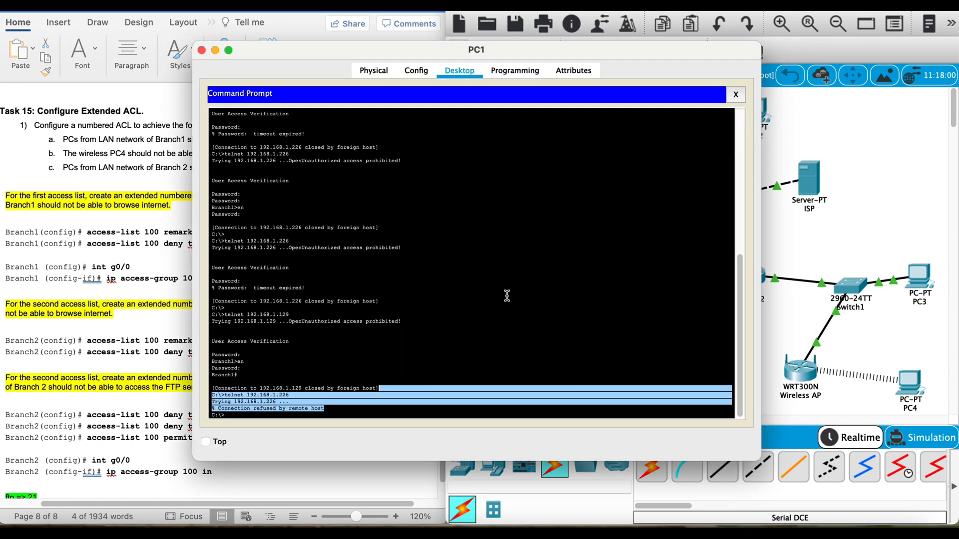
left_click(422, 71)
left_click(459, 71)
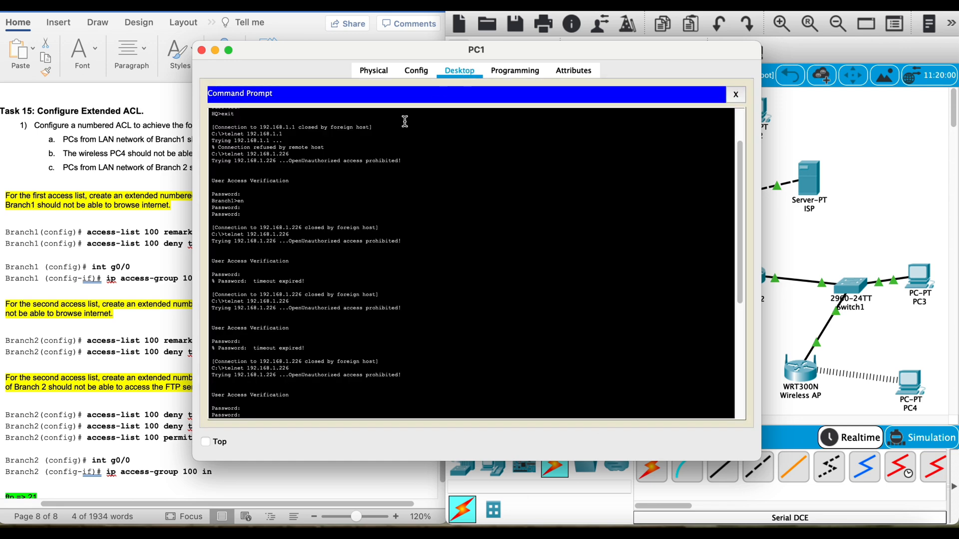
left_click(744, 97)
left_click(664, 149)
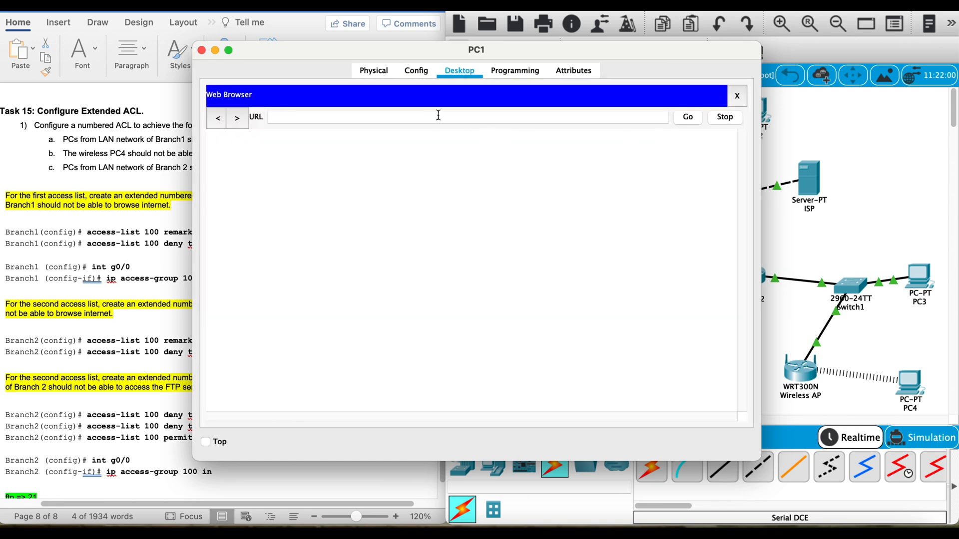
type("http")
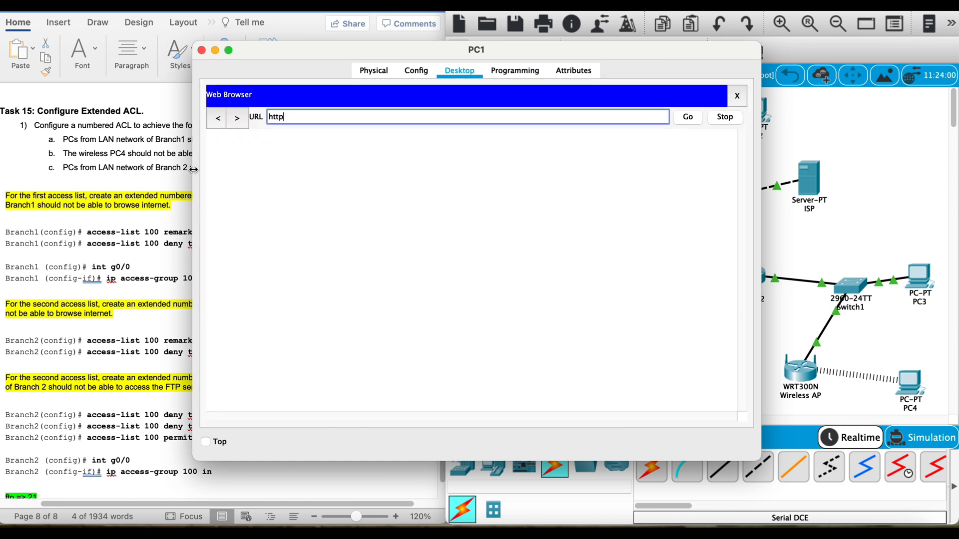
type("://10.10.10.2")
key("Return")
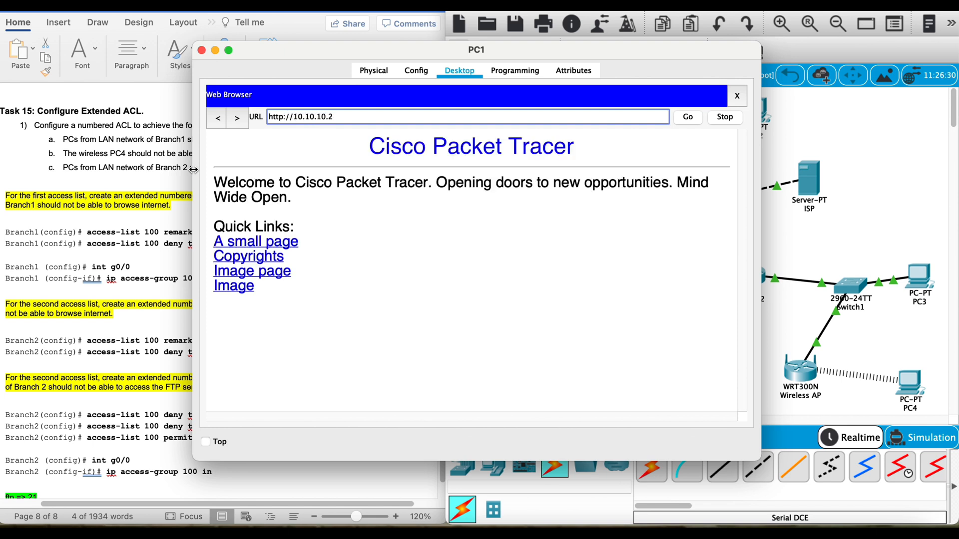
Step: Apply access group 100 inbound on Branch1's interface g0/0
left_click(834, 126)
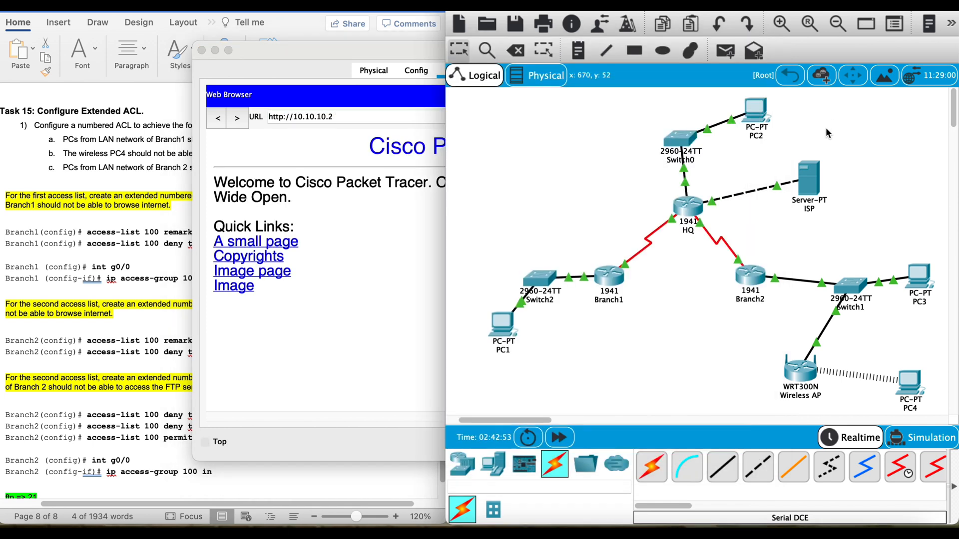
left_click(600, 282)
left_click_drag(212, 49, 408, 65)
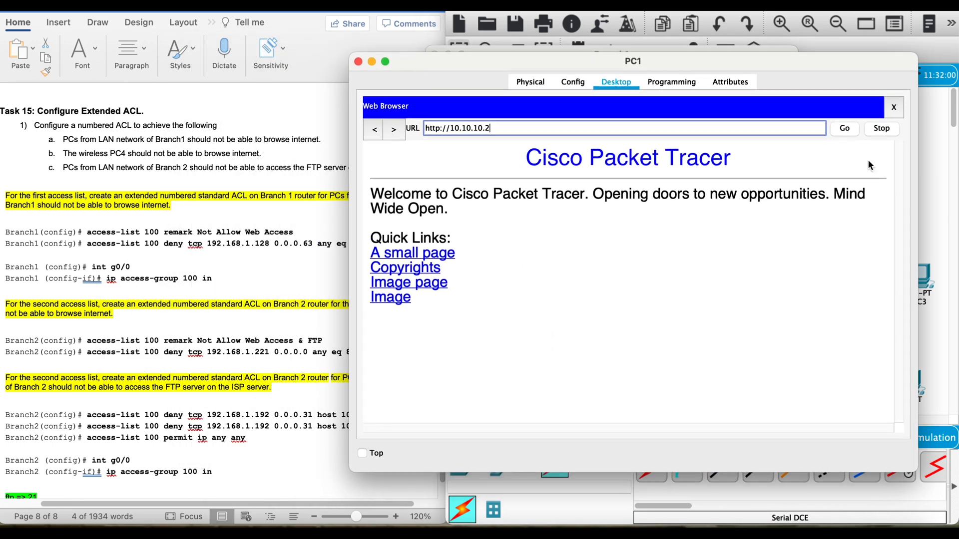
left_click(946, 242)
left_click(612, 293)
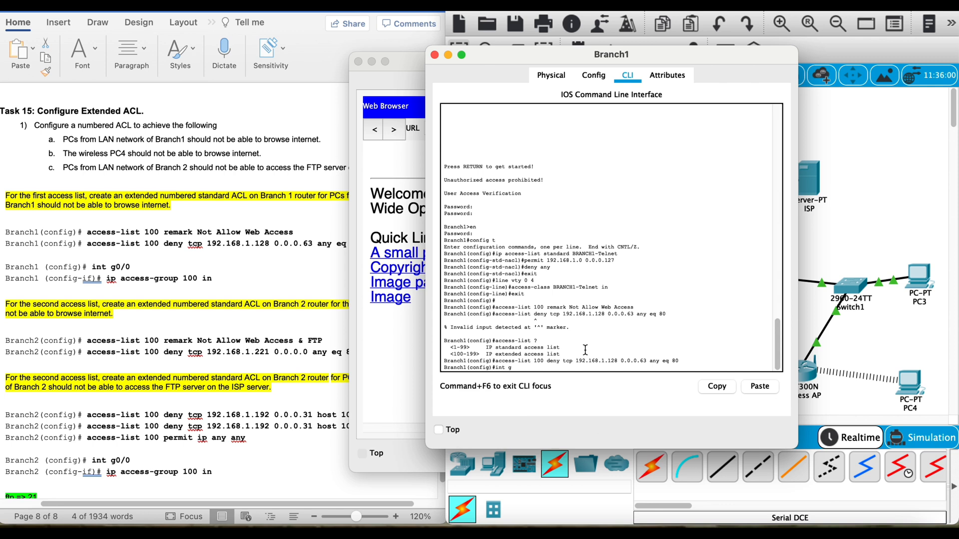
type("0/0")
key("Return")
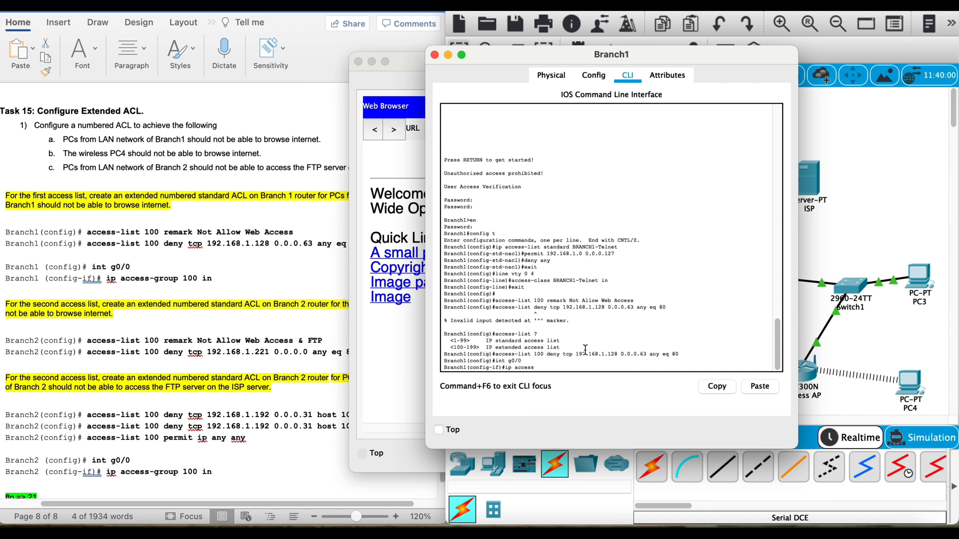
type("ip access-group 100 in")
key("Return")
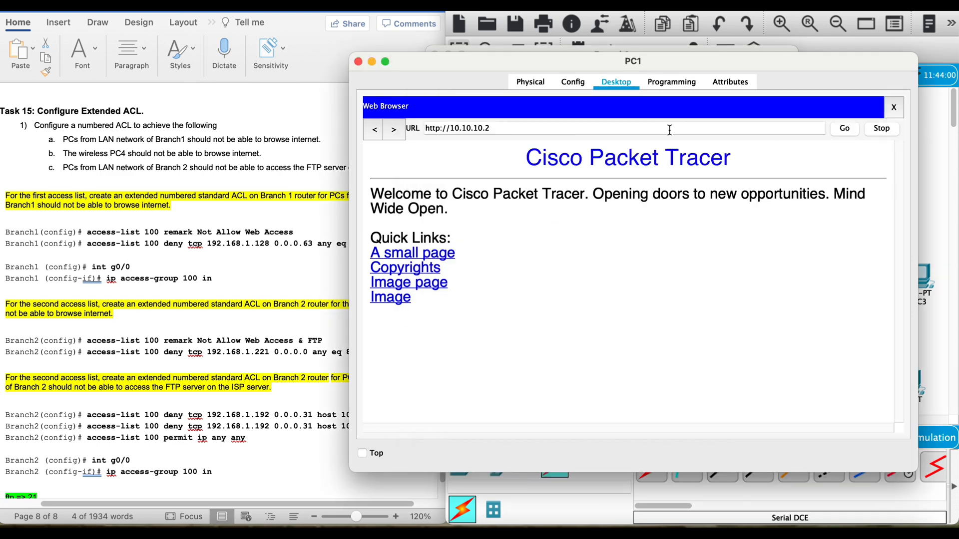
Step: Reload the page in PC1's web browser, and close and reopen the browser
left_click(845, 128)
left_click(894, 107)
left_click(833, 141)
triple_click(519, 128)
key("BackSpace")
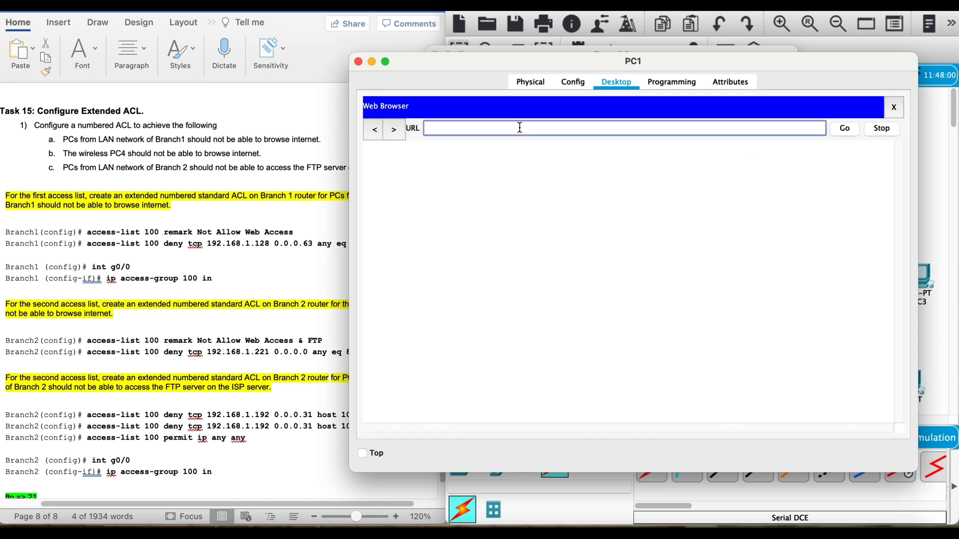
type("http://10.10.10.2")
left_click(844, 128)
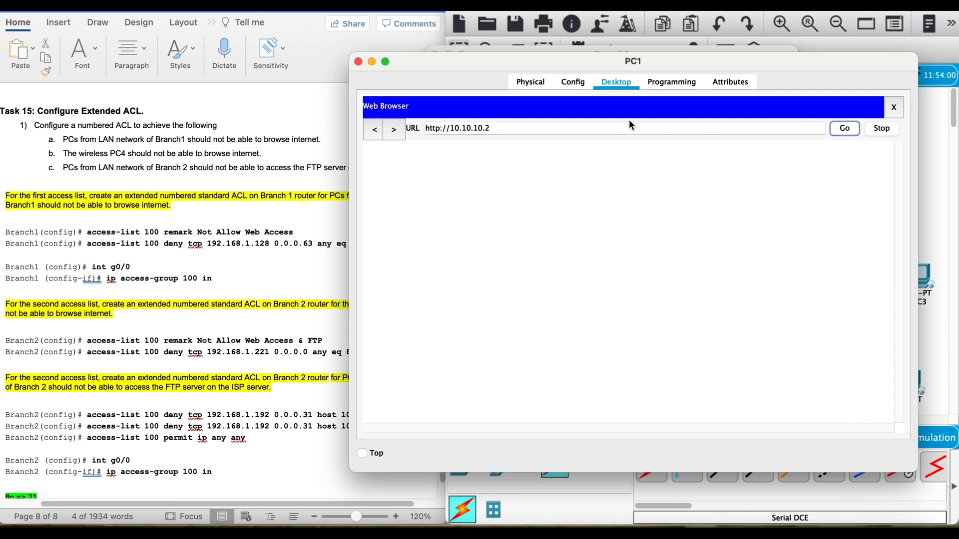
left_click(628, 129)
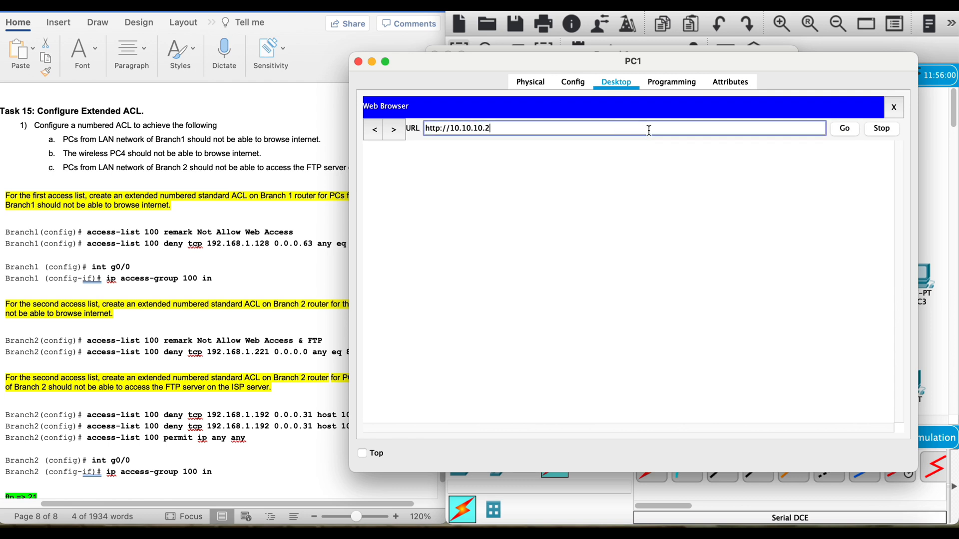
left_click(838, 131)
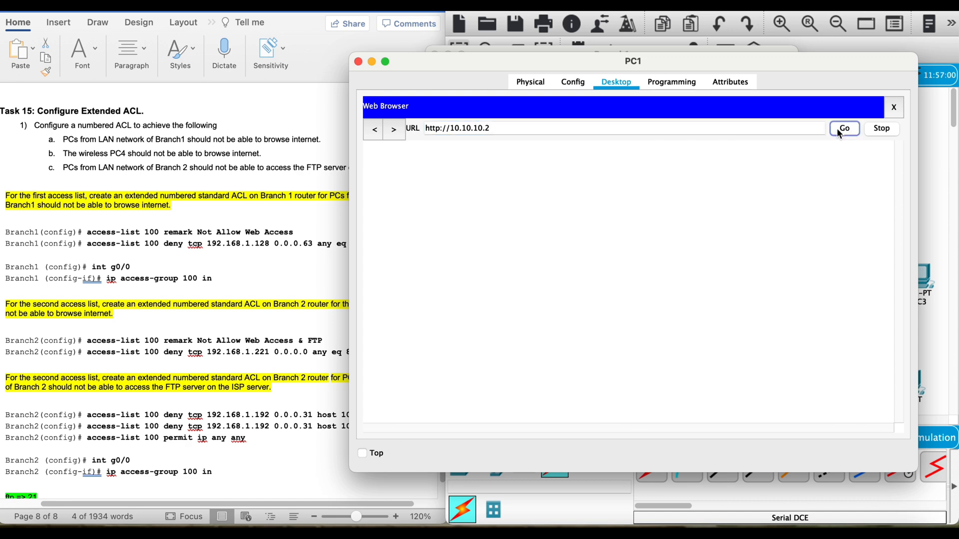
left_click(922, 148)
left_click(756, 112)
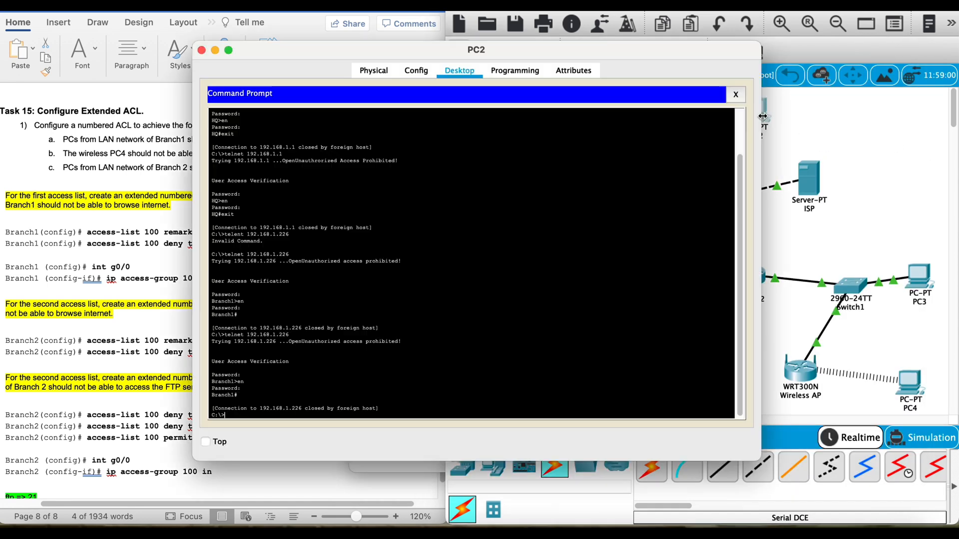
left_click(743, 95)
left_click(685, 117)
left_click(508, 117)
type("htt")
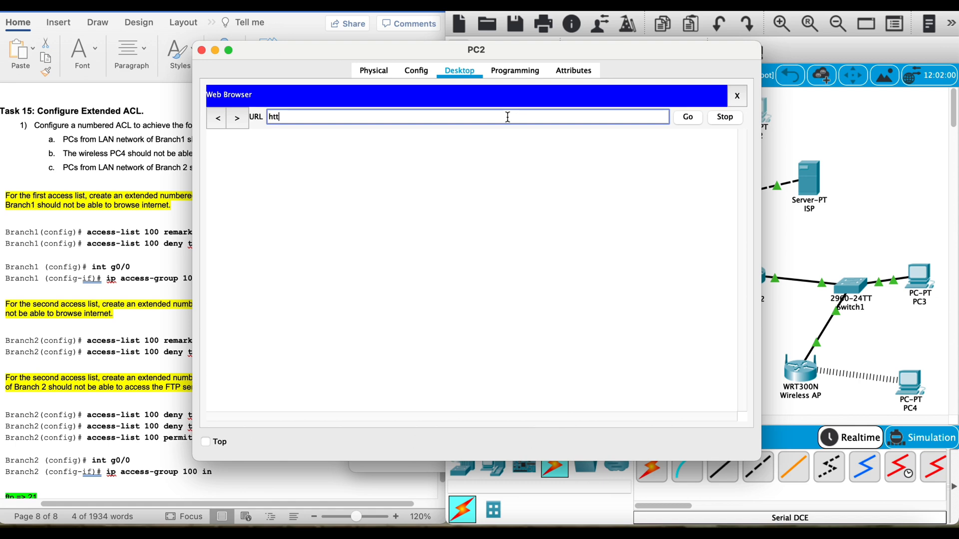
type("p://10.10.10.2")
key("Return")
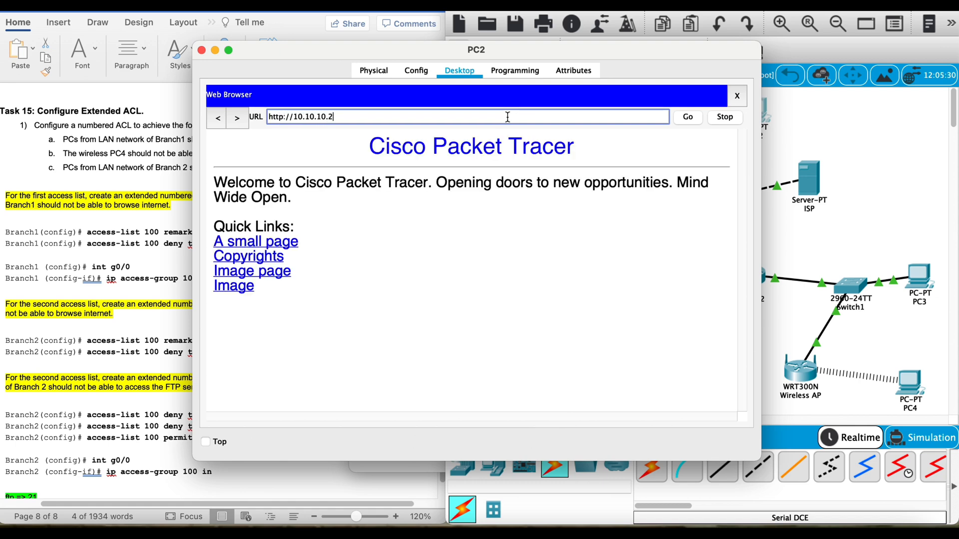
left_click(844, 235)
left_click(916, 284)
left_click(736, 95)
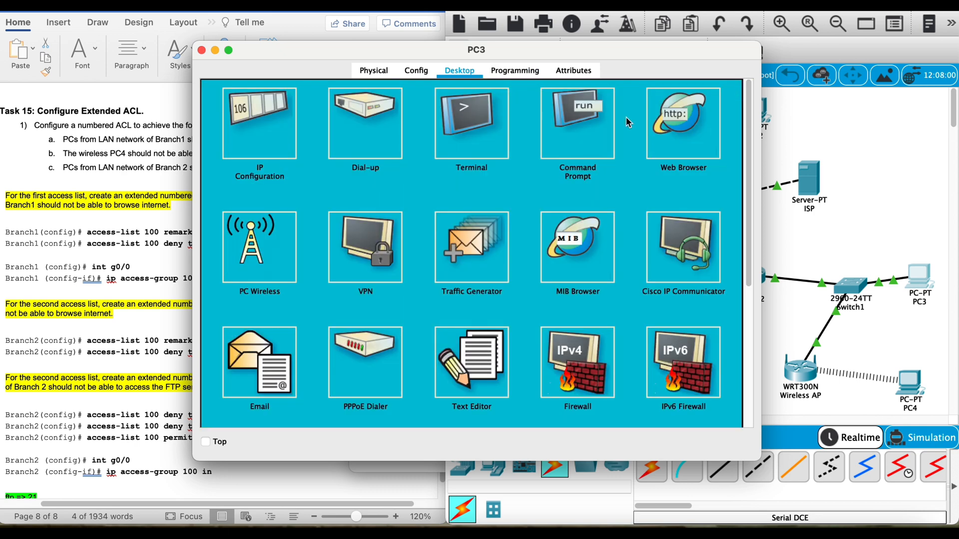
left_click(683, 116)
left_click(580, 116)
type("http:")
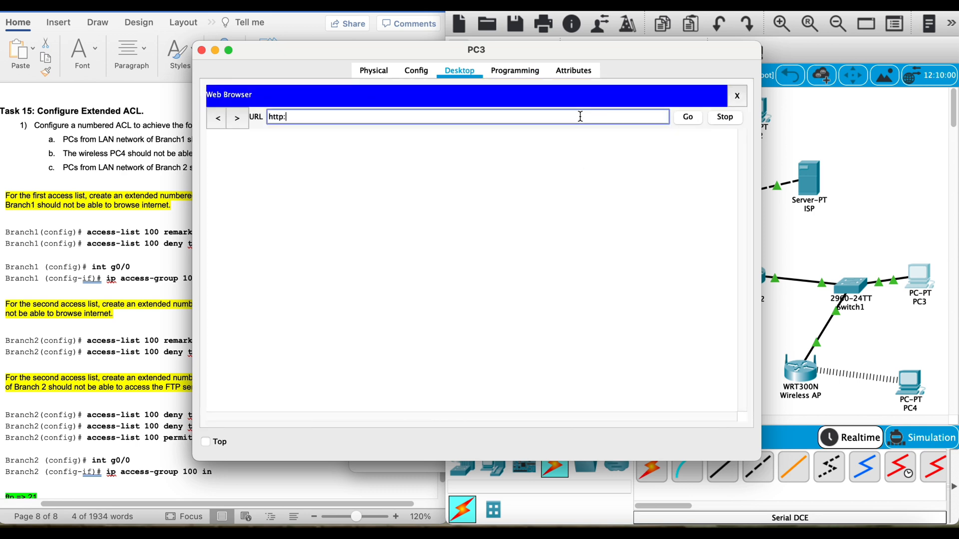
type("//10.10.10.2")
key("Return")
left_click(909, 382)
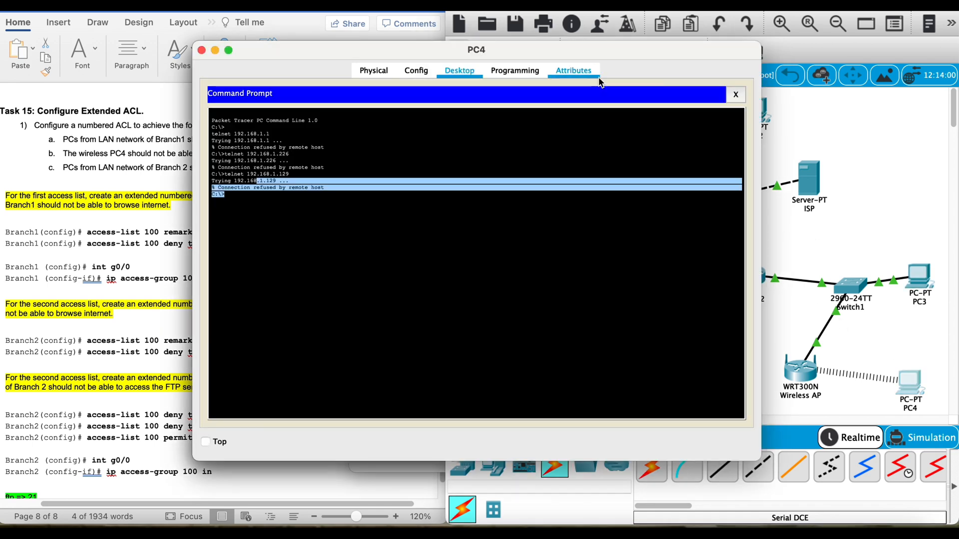
left_click(736, 96)
left_click(702, 123)
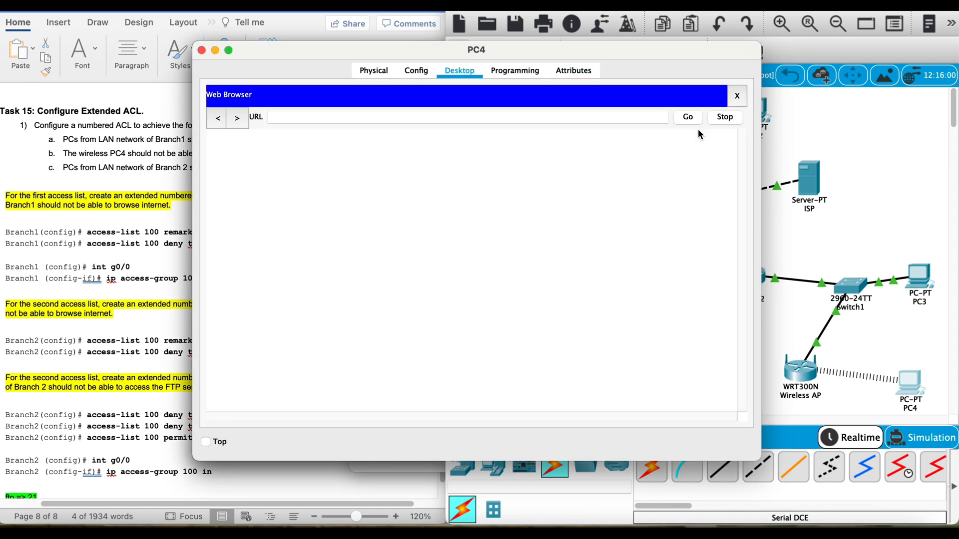
left_click(648, 119)
type("http")
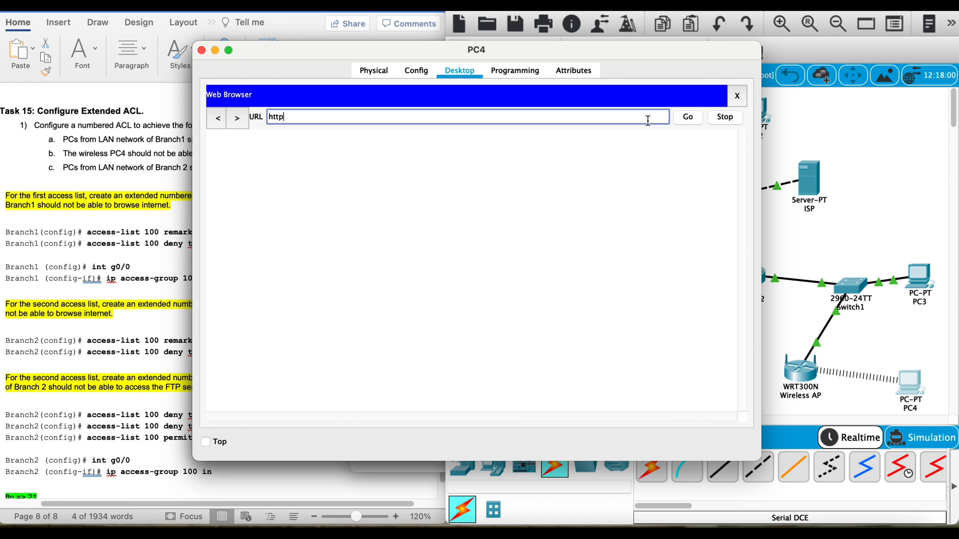
type("://10.10.10.2")
key("Return")
Step: Return to PC1's web browser to check its response from 10.10.10.2, and close the other PC's window
left_click(831, 180)
left_click(502, 317)
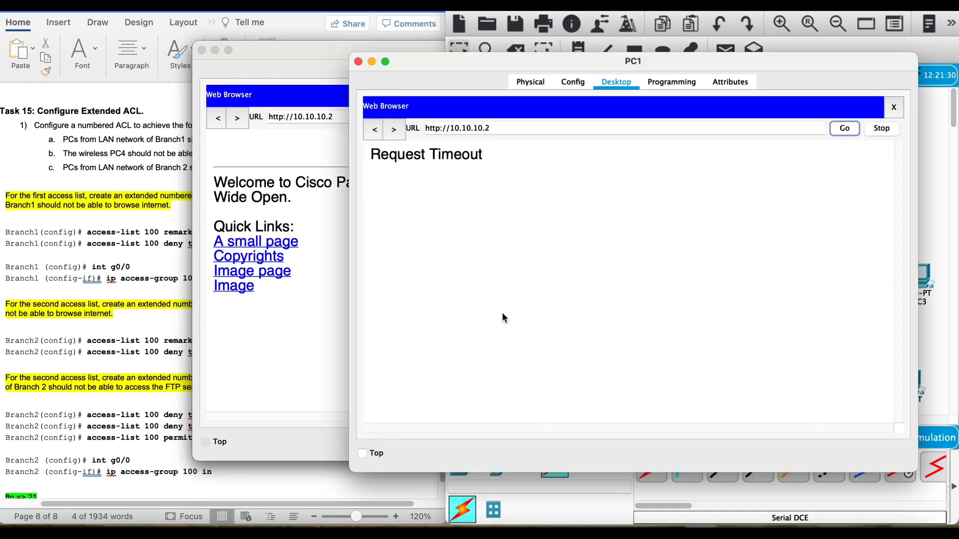
left_click(522, 130)
left_click_drag(491, 152, 471, 149)
left_click(461, 164)
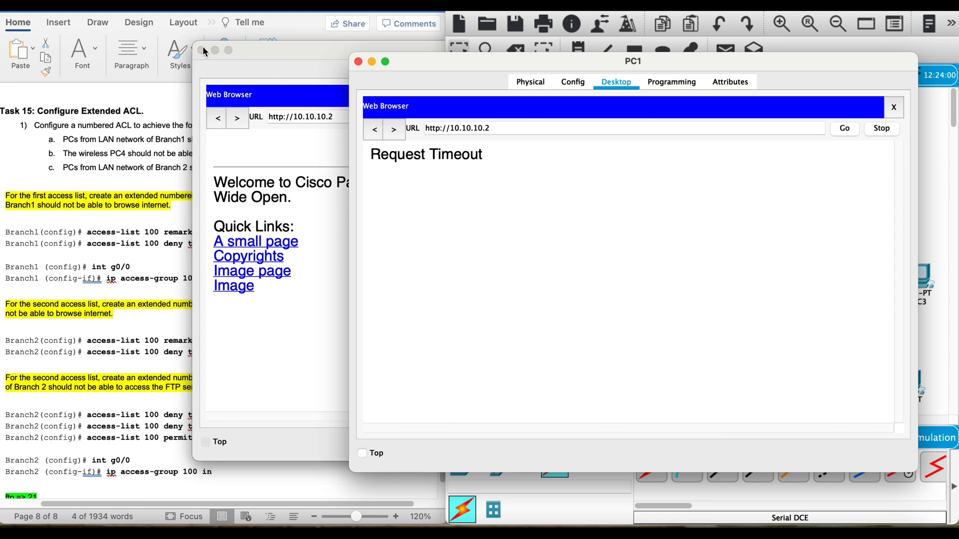
left_click(202, 50)
triple_click(473, 150)
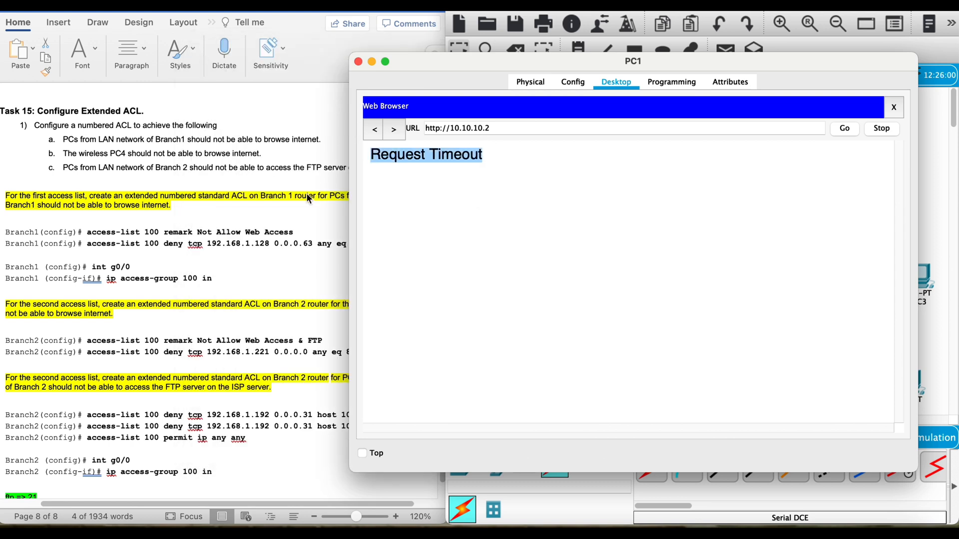
Step: Review the lab document's Task 15 instructions for the first and second extended access lists
left_click(306, 193)
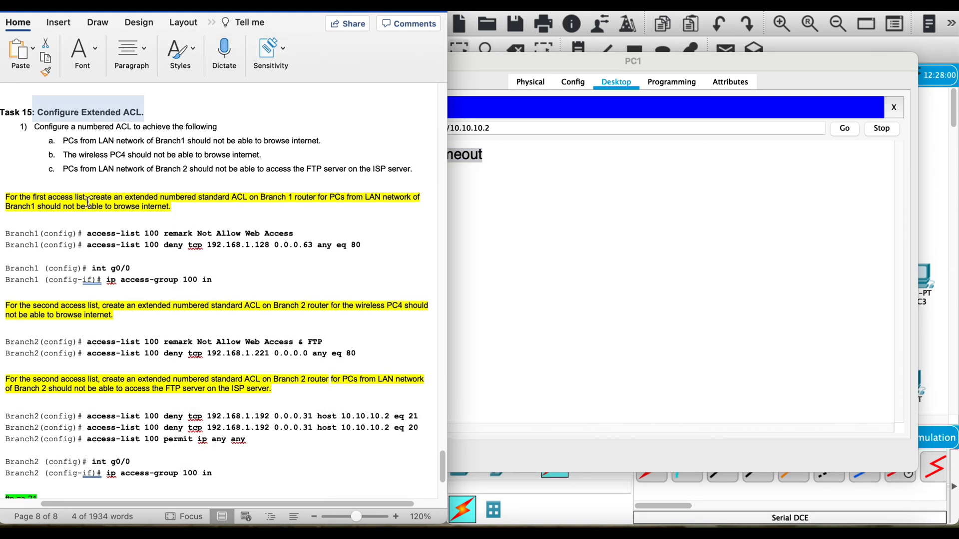
left_click_drag(48, 195, 198, 219)
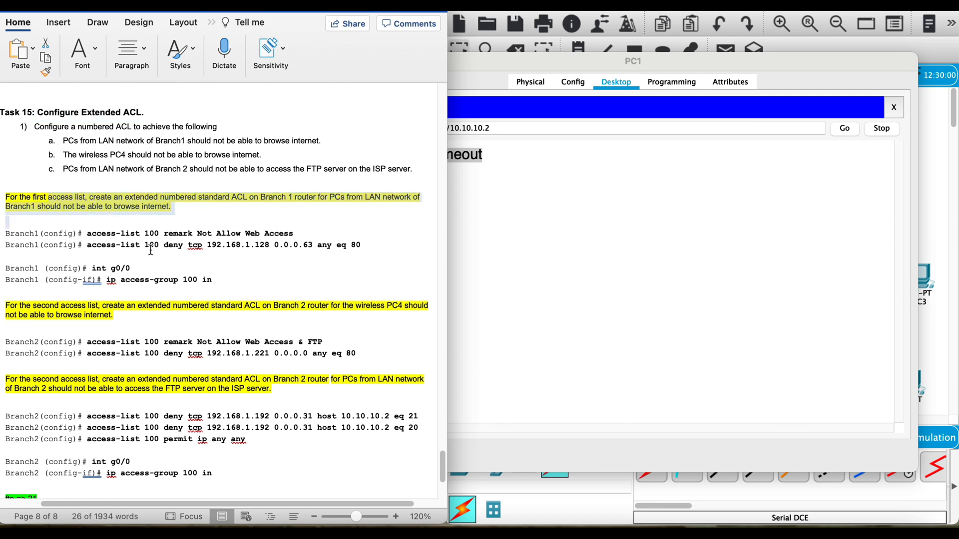
left_click(129, 307)
left_click_drag(94, 308, 166, 311)
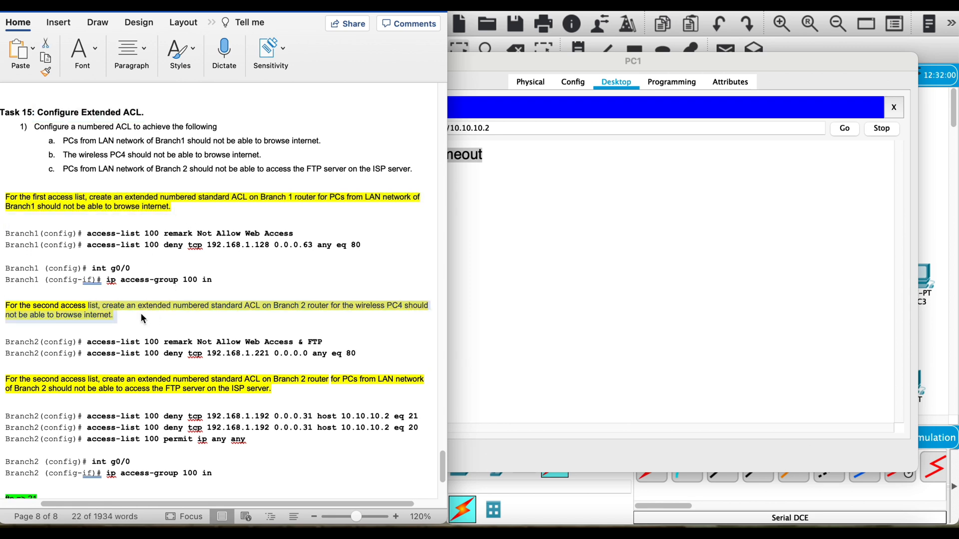
left_click(756, 54)
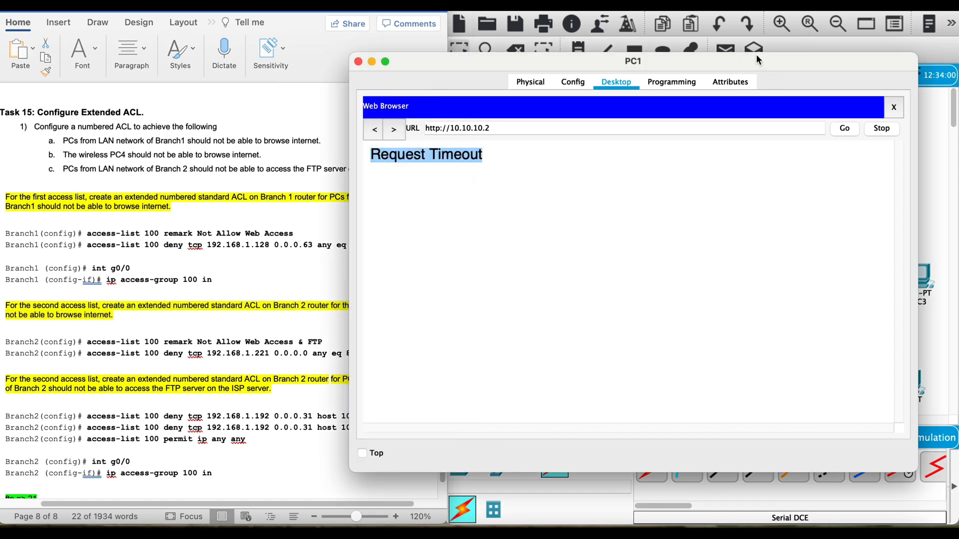
left_click(358, 61)
left_click(911, 386)
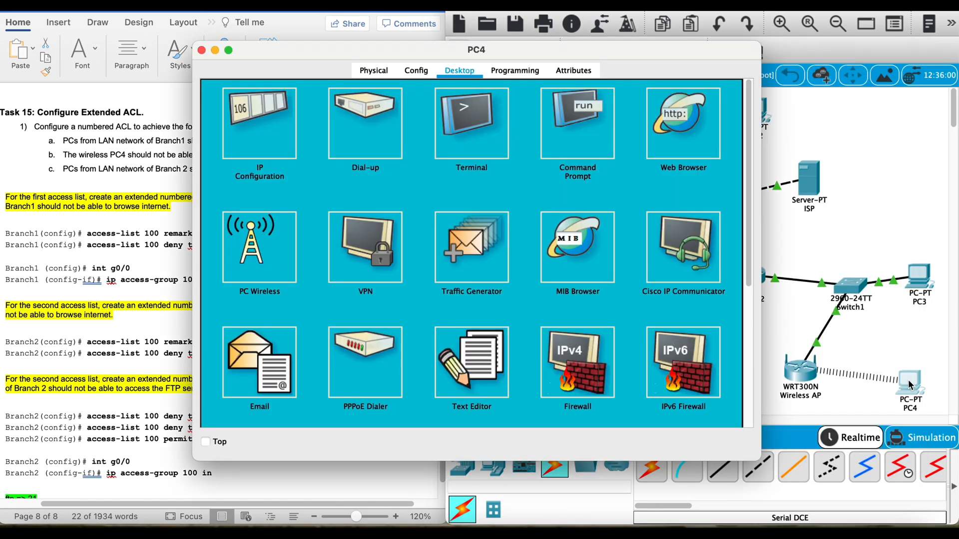
left_click(687, 120)
left_click(528, 117)
type("http")
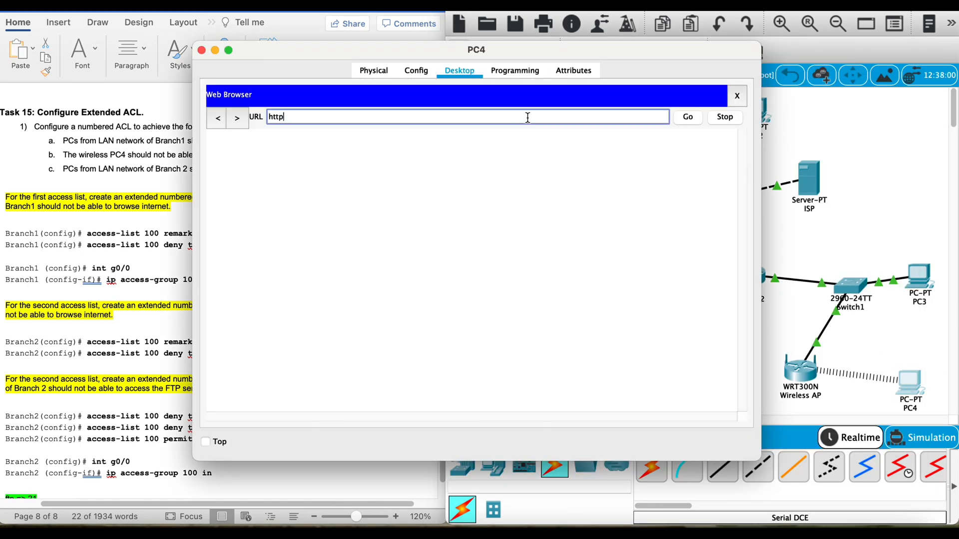
type("://10.10.10")
key("BackSpace")
key("BackSpace")
key("BackSpace")
key("BackSpace")
key("BackSpace")
key("BackSpace")
key("BackSpace")
key("BackSpace")
key("BackSpace")
key("BackSpace")
type("//10.10.10.2")
key("Return")
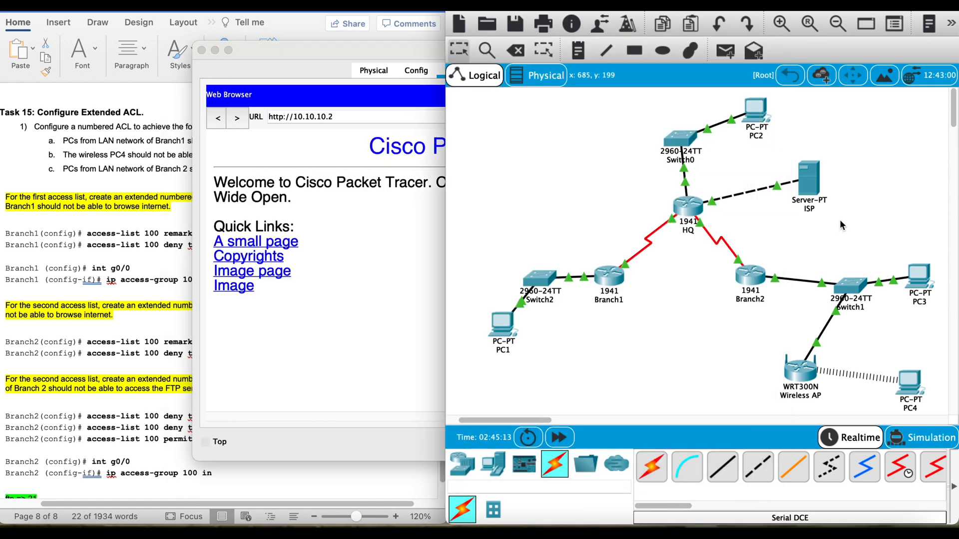
Step: Open Branch2's command line, log in with the console and enable passwords, and enter global configuration mode
left_click(745, 275)
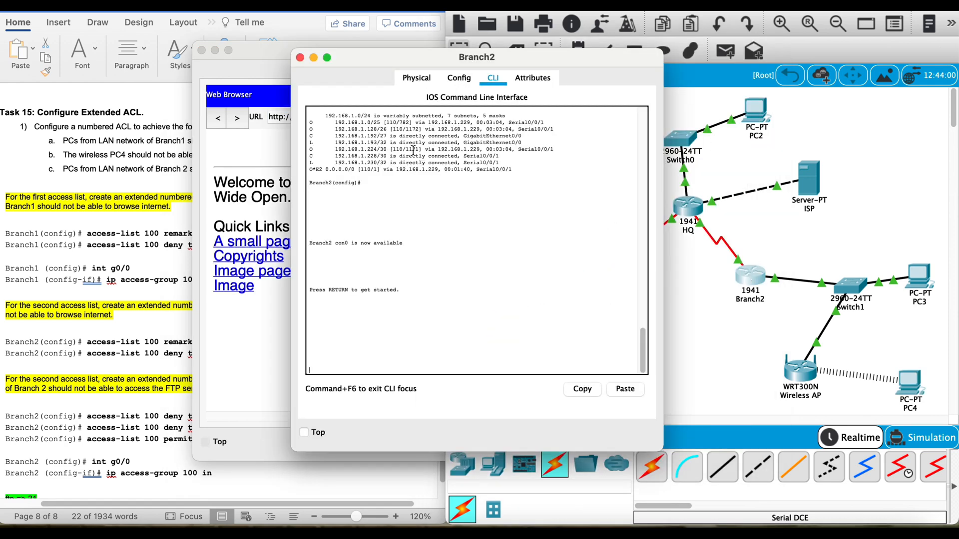
left_click(202, 51)
key("Return")
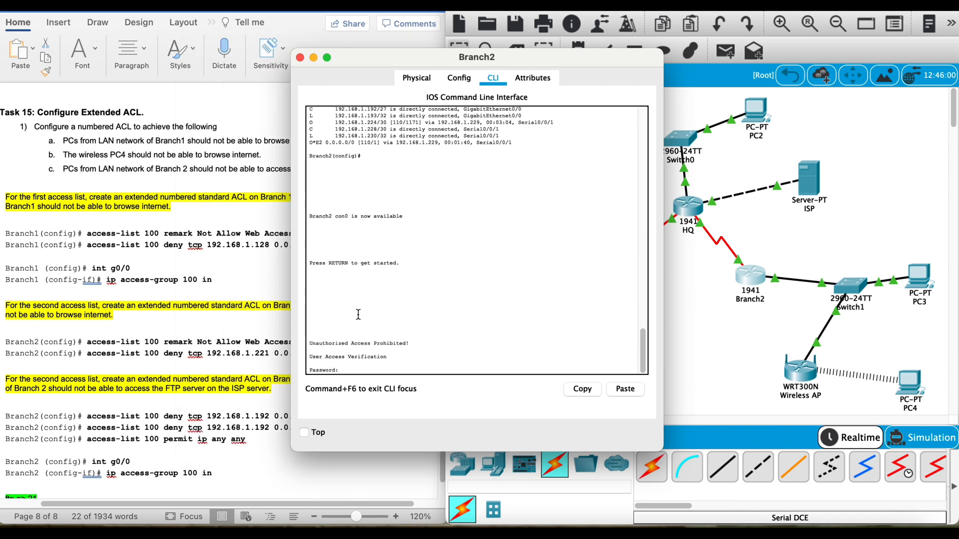
key("Return")
type("en")
key("Return")
key("Return")
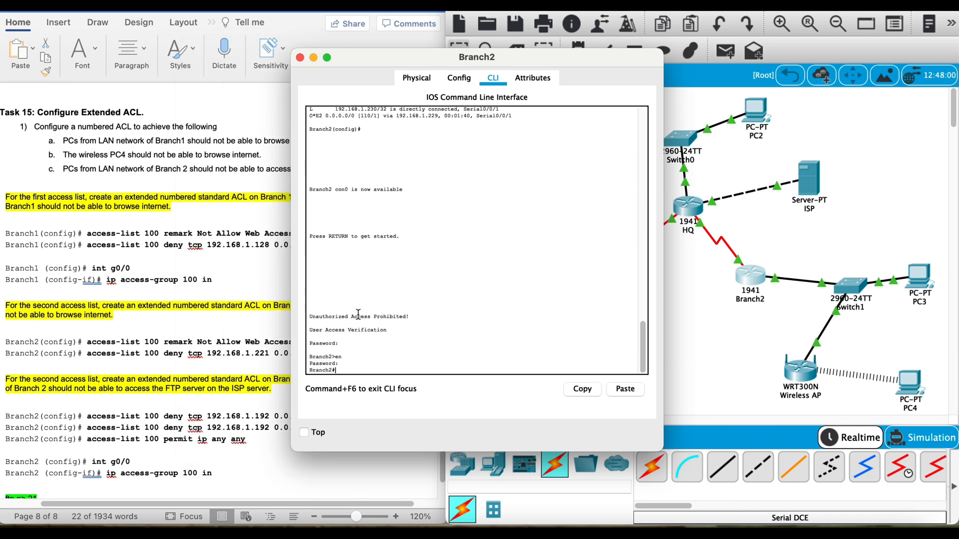
type("config t")
key("Return")
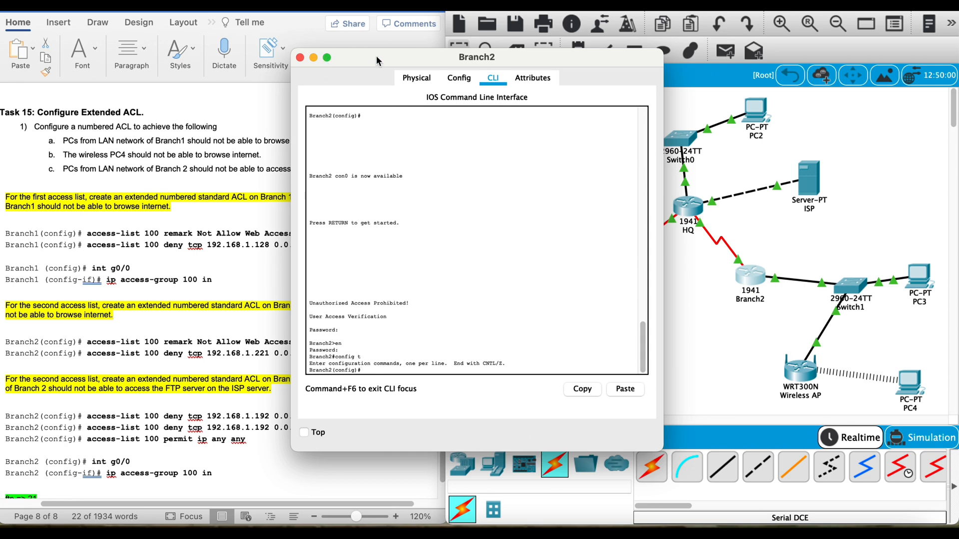
Step: Add the remark "Not Allow Web Access & FTP" to access list 100 on Branch2
left_click_drag(376, 56, 492, 64)
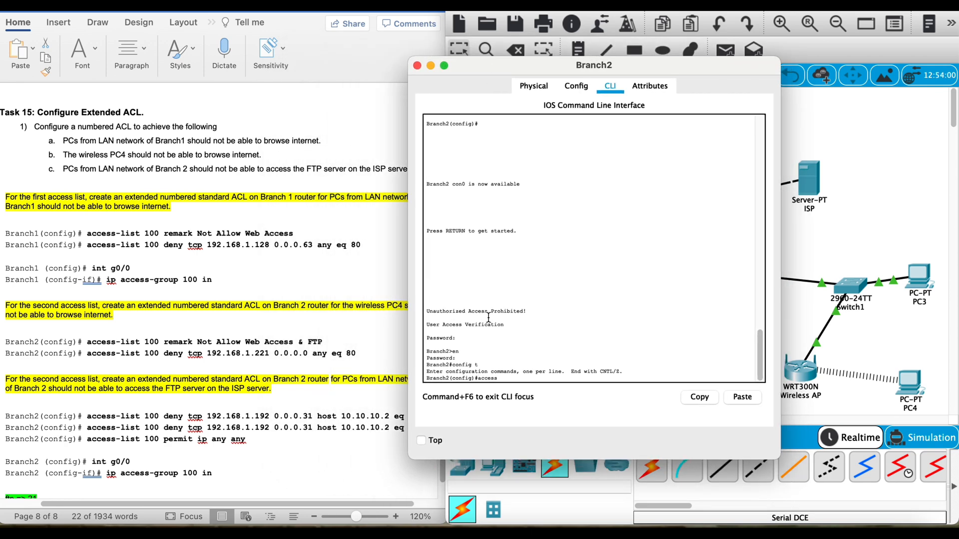
type("access-list 100 remark Not Allow")
type(" Access")
key("BackSpace")
key("BackSpace")
key("BackSpace")
key("BackSpace")
key("BackSpace")
key("BackSpace")
type("Web")
type("FT")
key("Return")
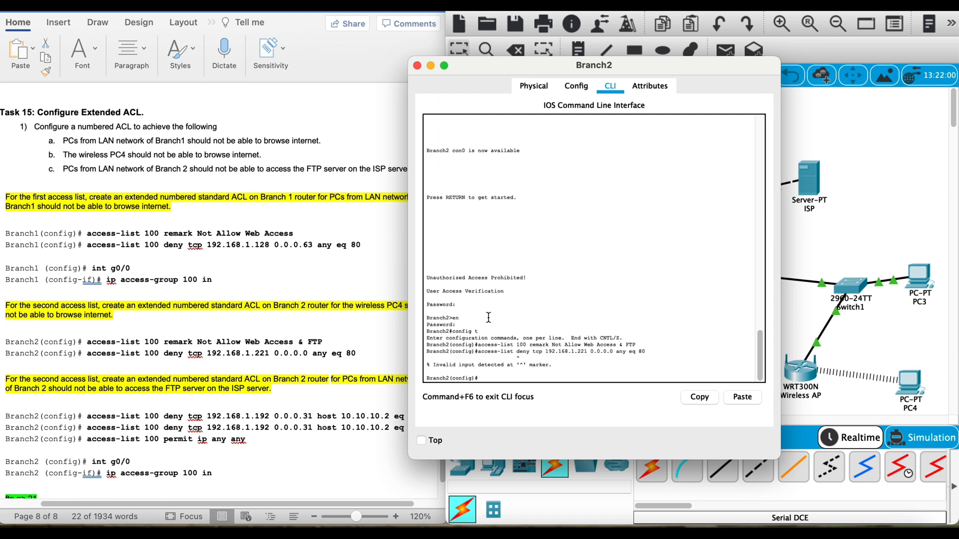
Step: Correct the Branch2 rule to access-list 100 deny tcp 192.168.1.221 0.0.0.0 any eq 80
key("Up")
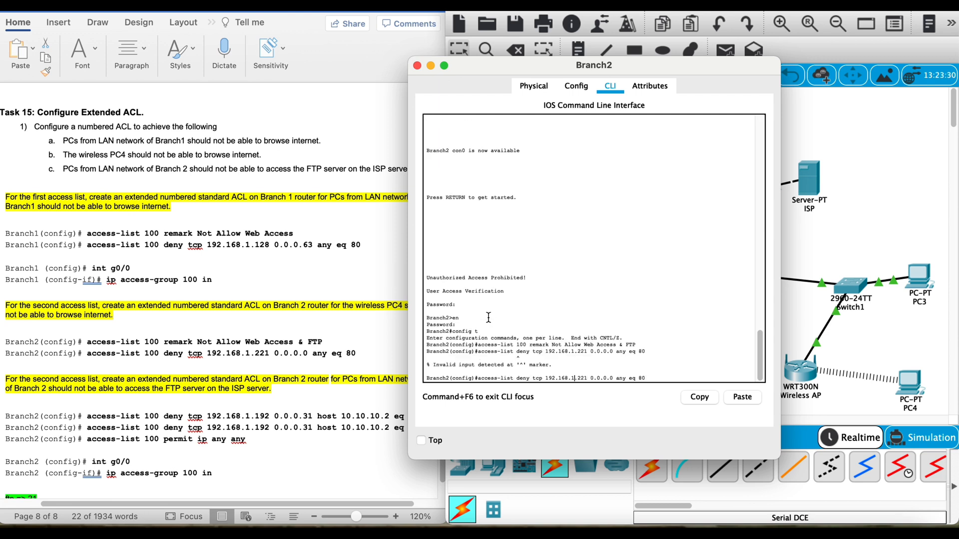
type("100")
key("Return")
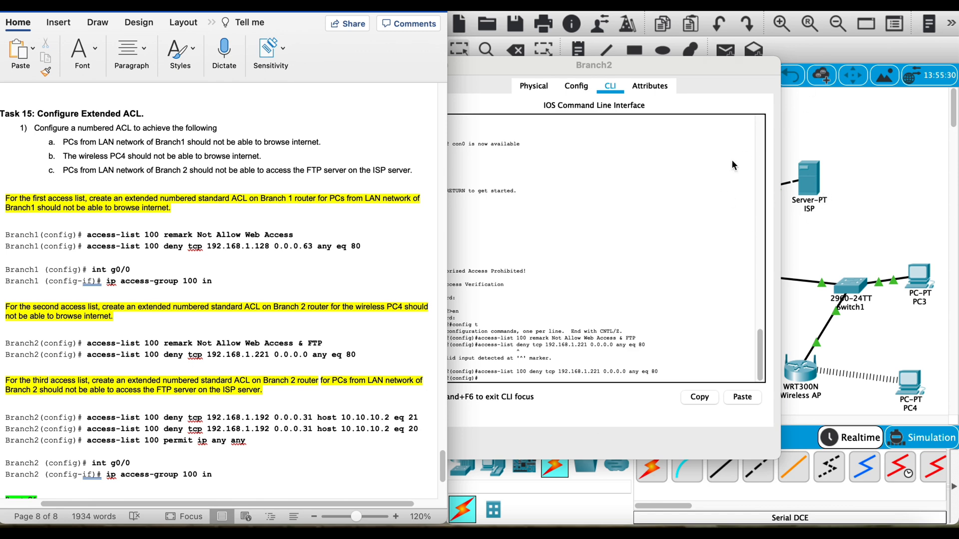
Step: Open the ISP server's FTP service settings and inspect its user account, permissions and file list
left_click(895, 162)
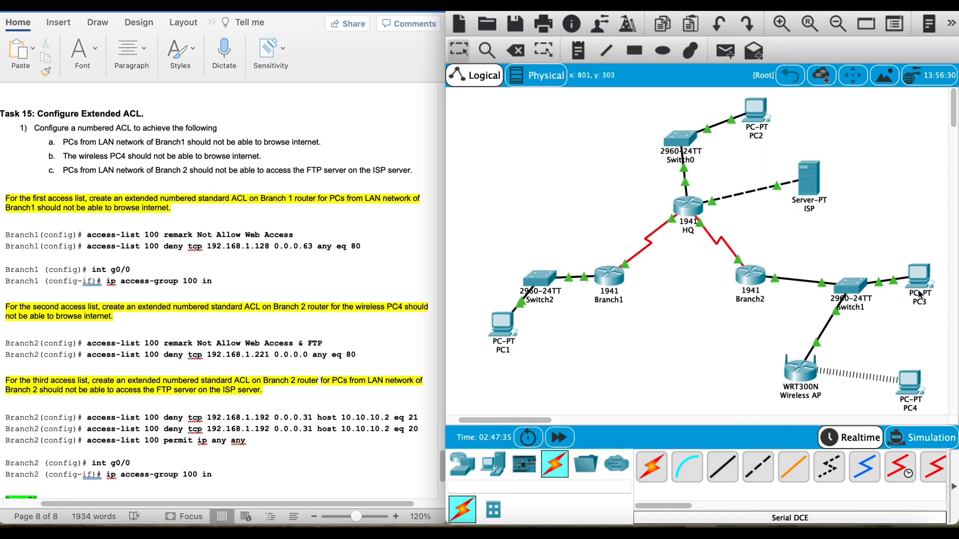
left_click(810, 179)
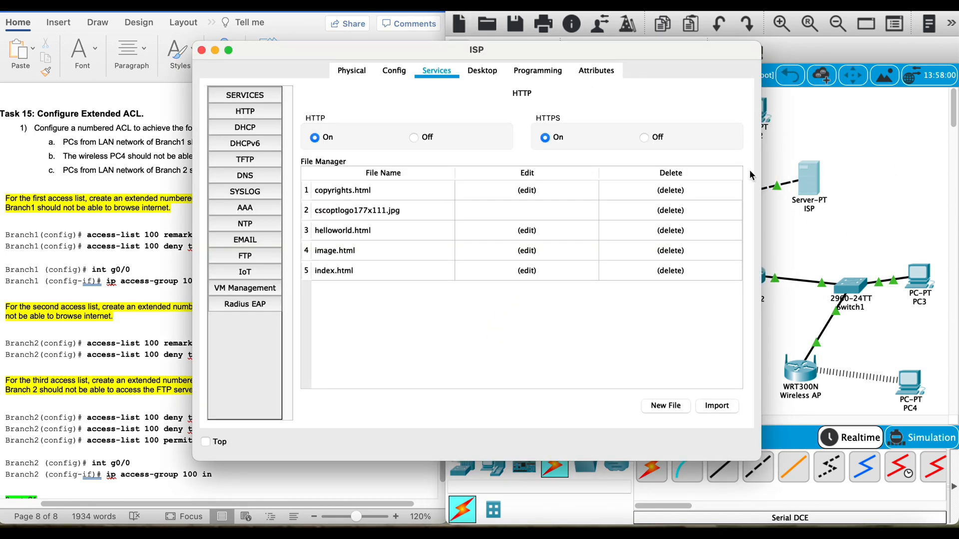
left_click(484, 72)
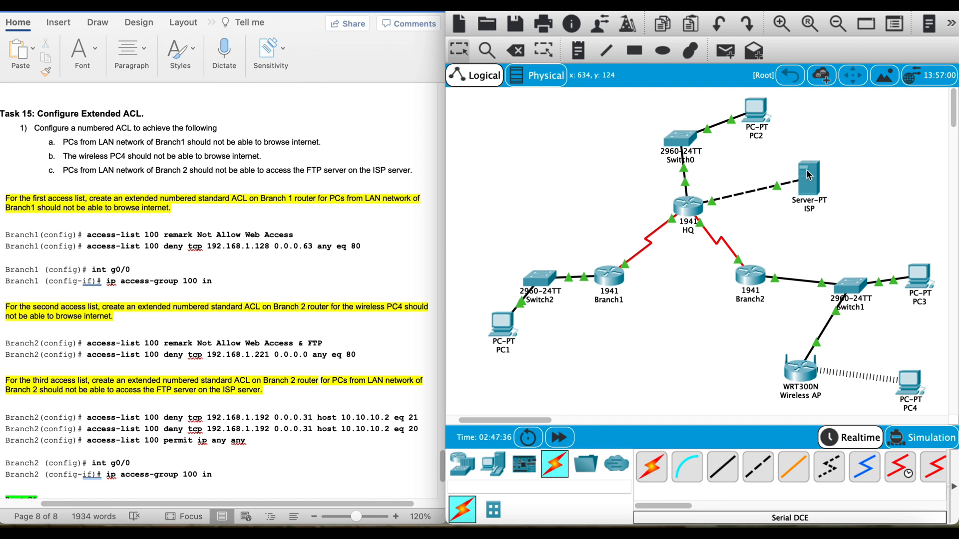
left_click(811, 178)
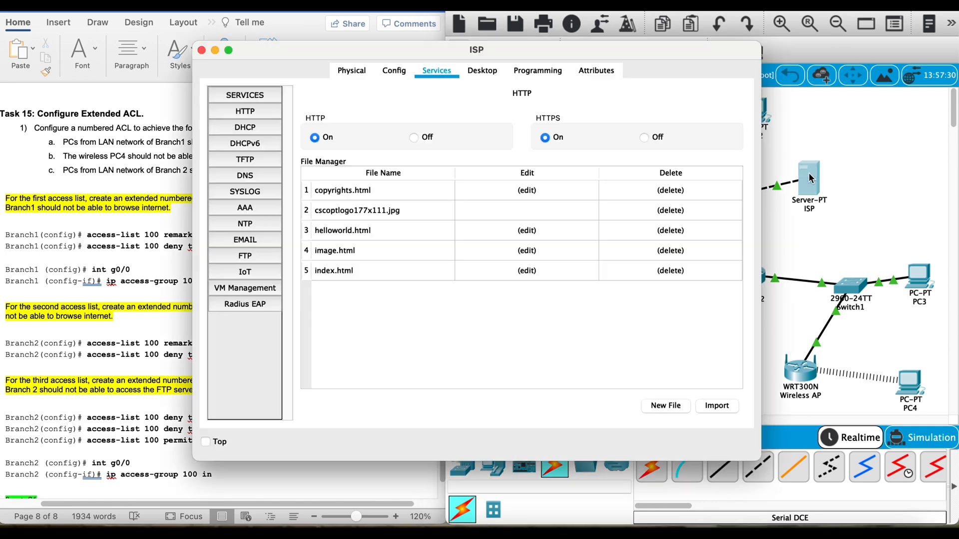
left_click(485, 72)
left_click(437, 70)
left_click(245, 256)
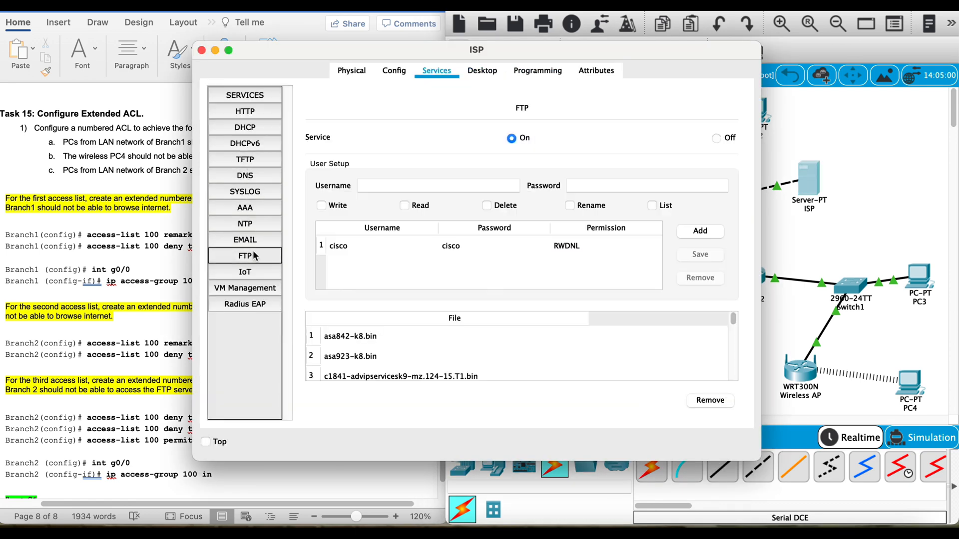
left_click_drag(395, 45, 435, 48)
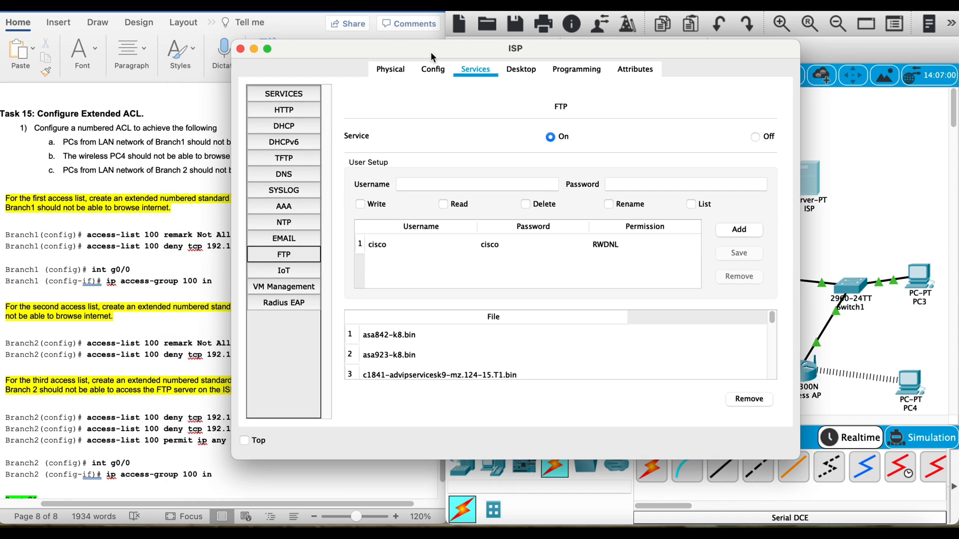
left_click(422, 244)
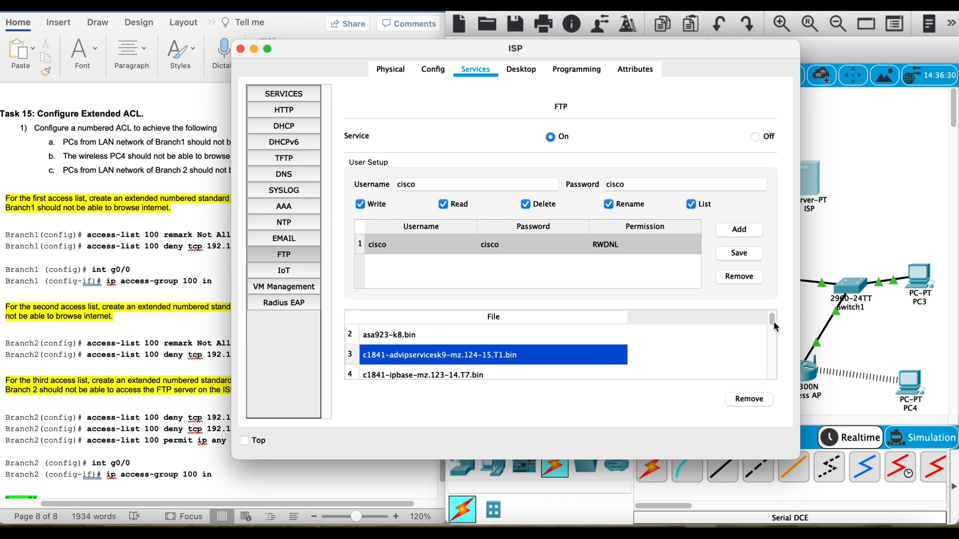
mouse_move(773, 321)
left_mouse_down()
mouse_move(772, 355)
mouse_move(765, 306)
left_mouse_up()
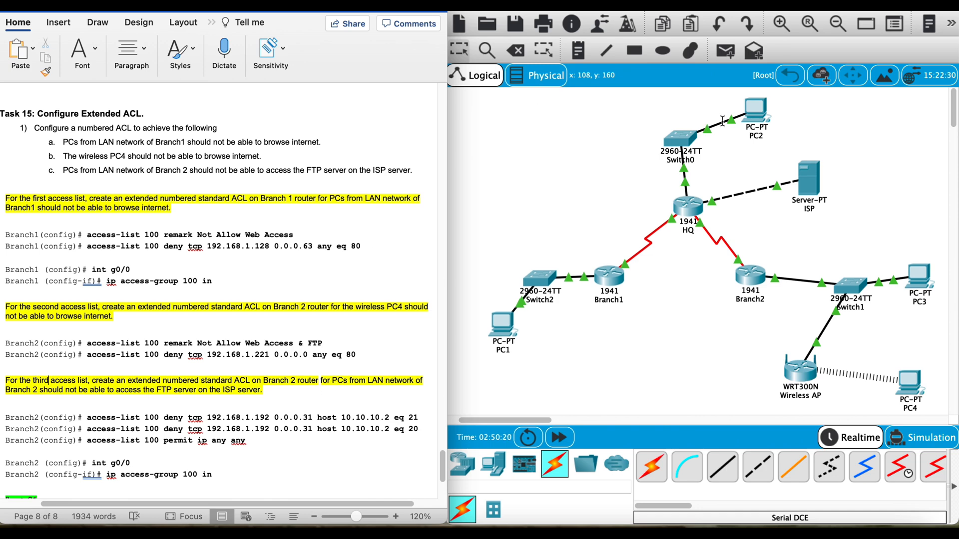
Step: Write a text document in PC2's Text Editor reading "Hello!", "FTP this File *.*" and "PC2" on separate lines
left_click(758, 118)
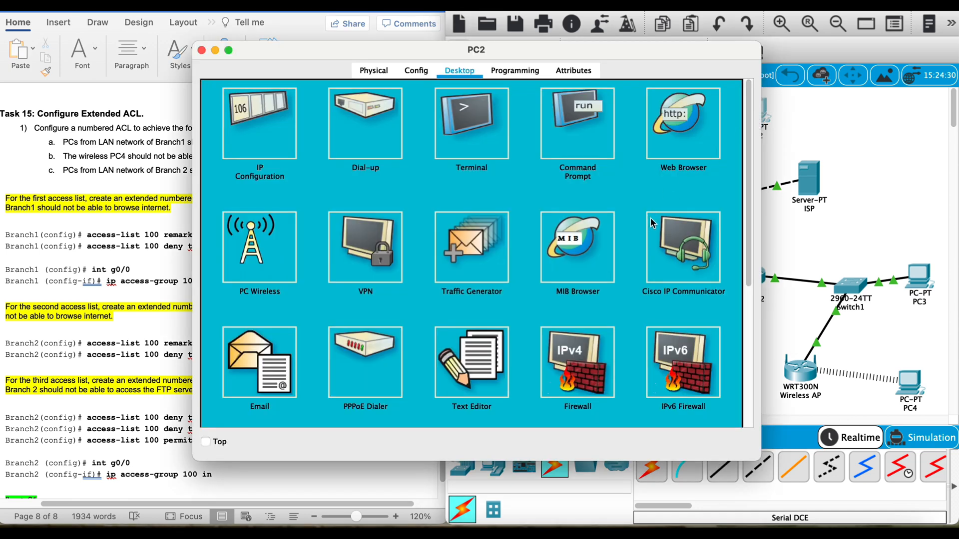
left_click(491, 356)
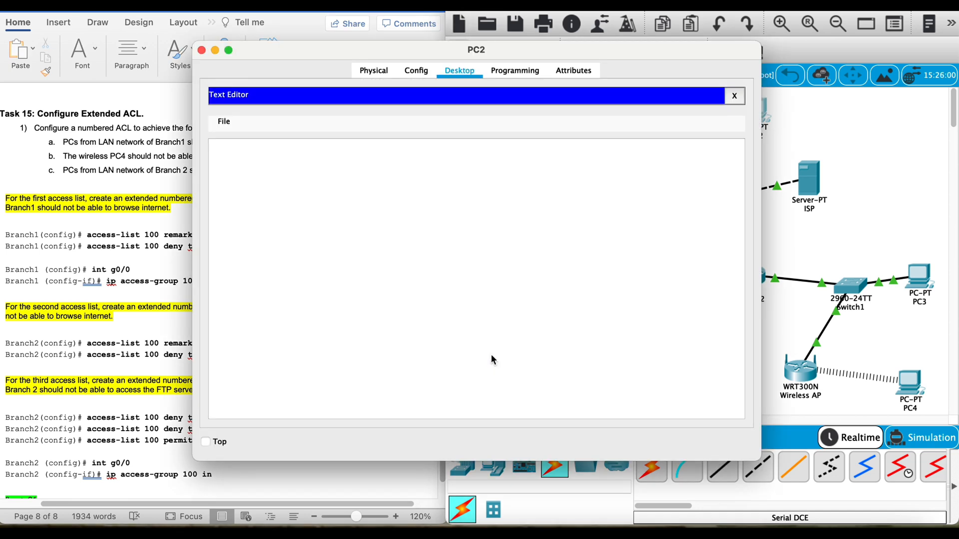
left_click(461, 254)
type("Hello")
type("!")
key("Return")
key("Return")
type("FTP")
type(" this File")
type(" *.*  ")
type("PC")
type("2")
Step: Close the text document on PC2 and save it under the name Hello
left_click(733, 96)
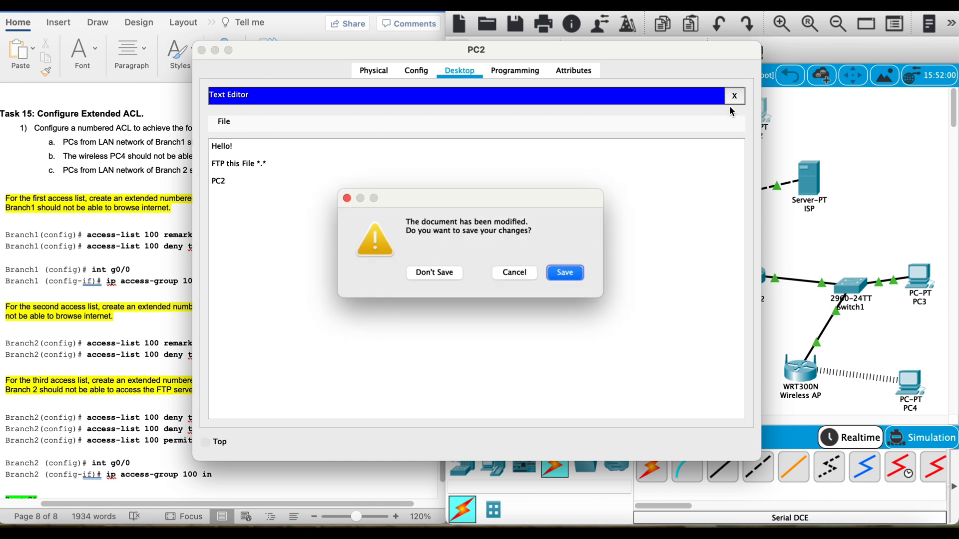
left_click(563, 274)
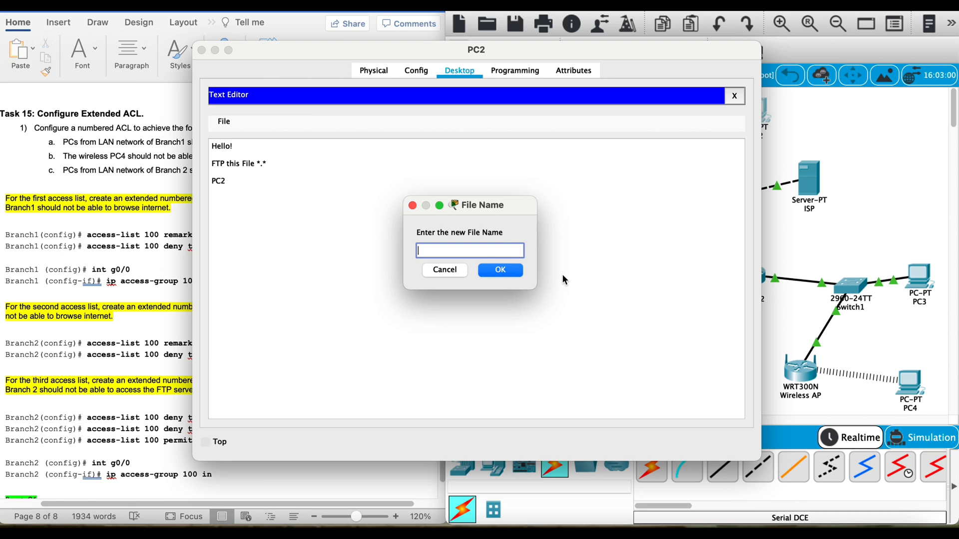
type("Hello")
left_click(515, 270)
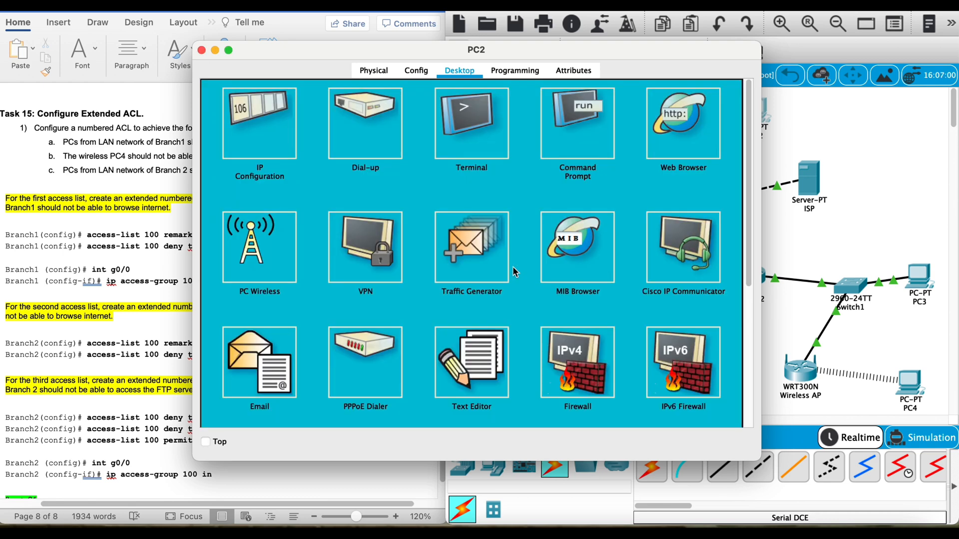
Step: Open PC2's Command Prompt and list the local directory to check for the saved text file
left_click(581, 120)
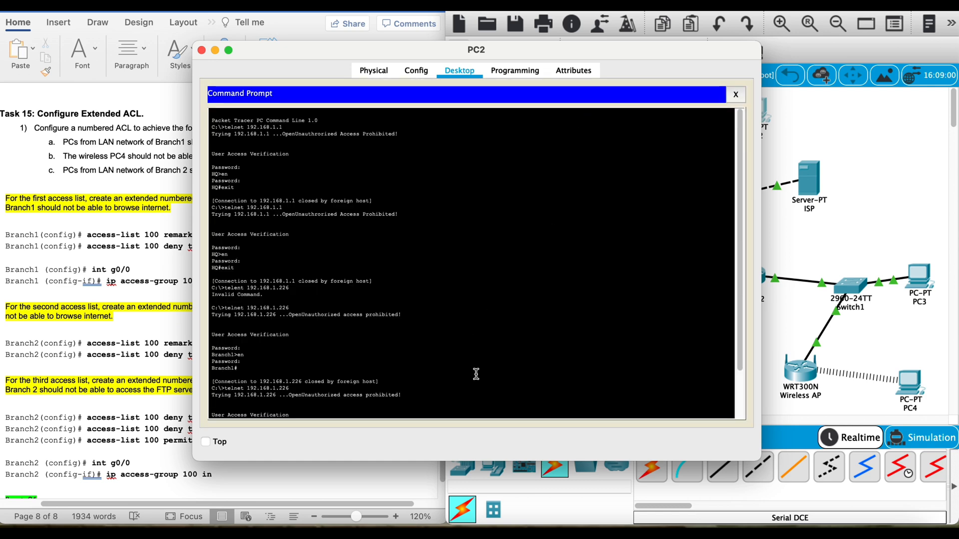
key("Return")
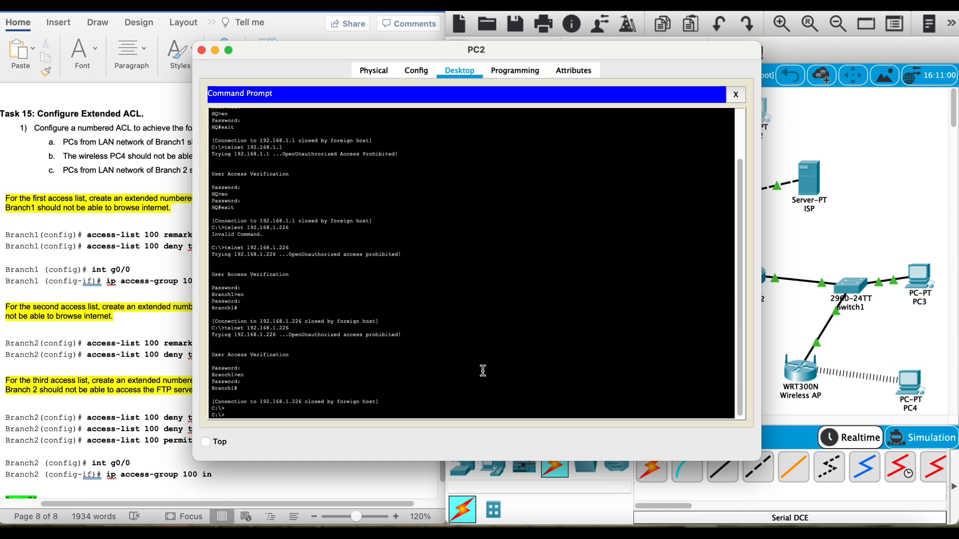
type("dir")
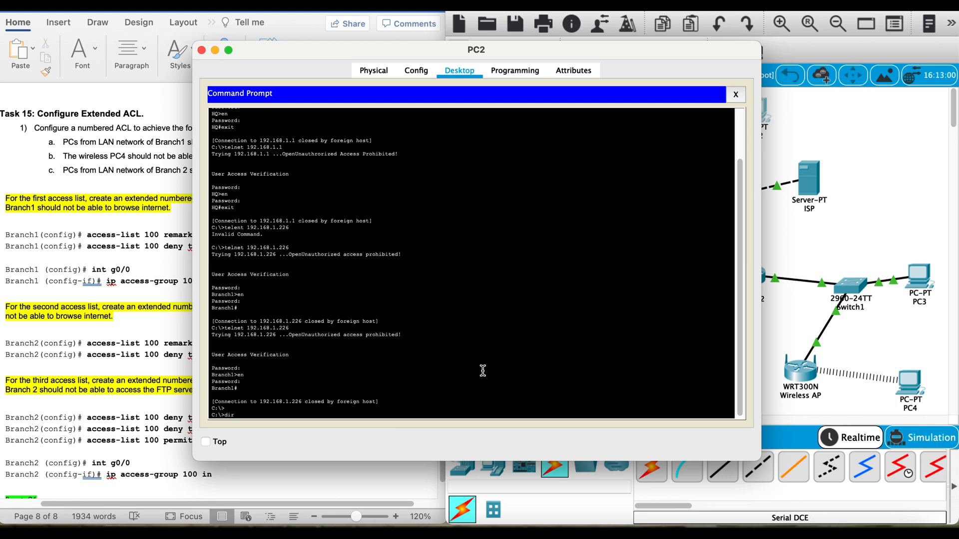
key("Return")
left_click_drag(395, 395, 219, 395)
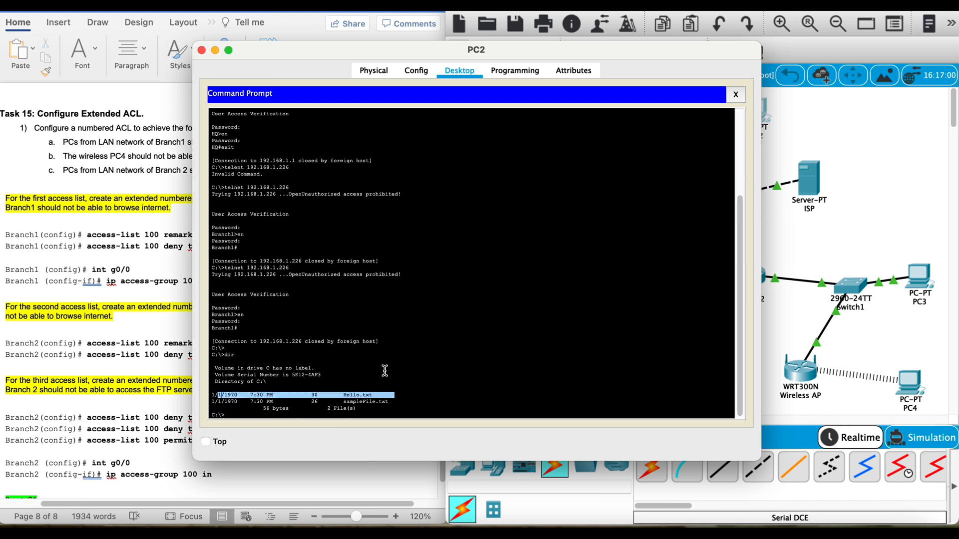
Step: Connect from PC2 to the FTP server at 10.10.10.2 and log in with the FTP username and password
type("ftp")
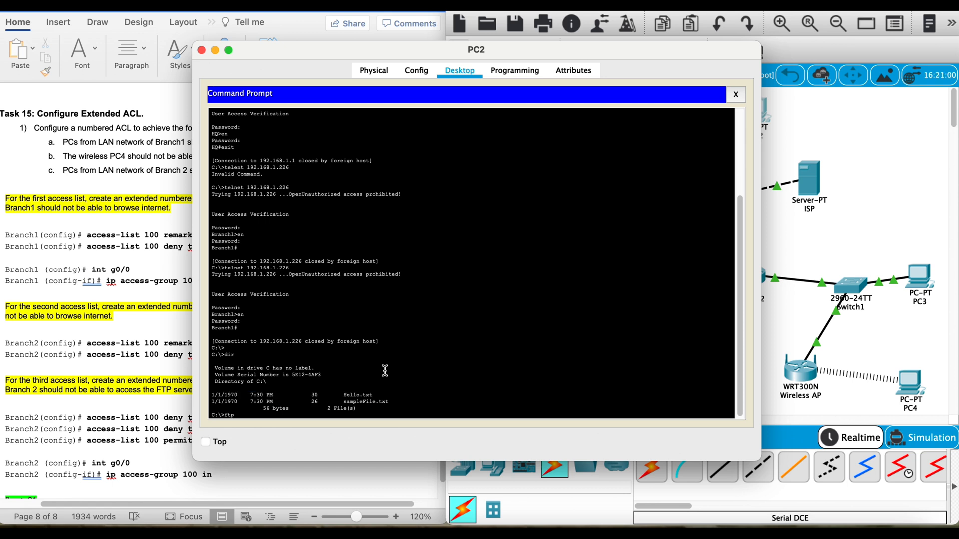
type(" 10.10.10.2")
key("Return")
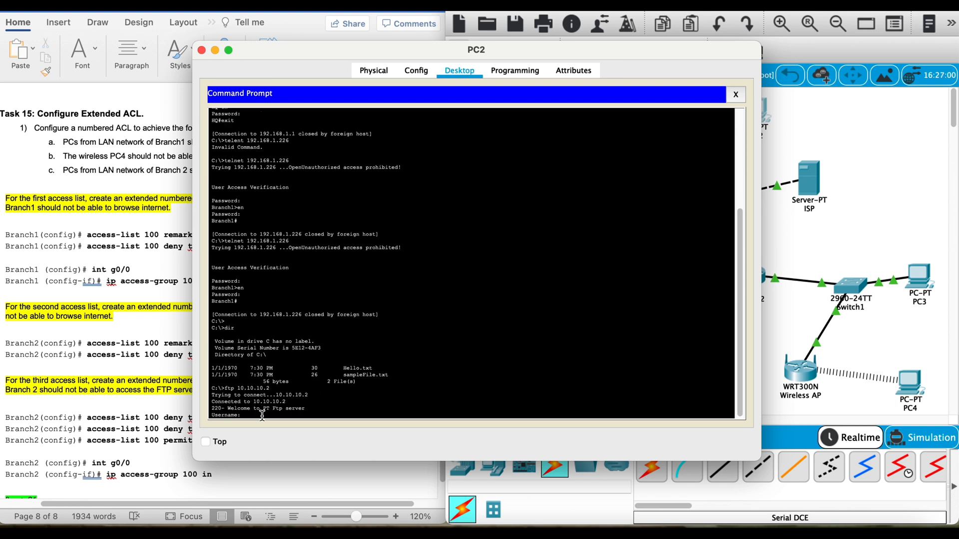
type("cisco")
key("Return")
type("cisco")
key("Return")
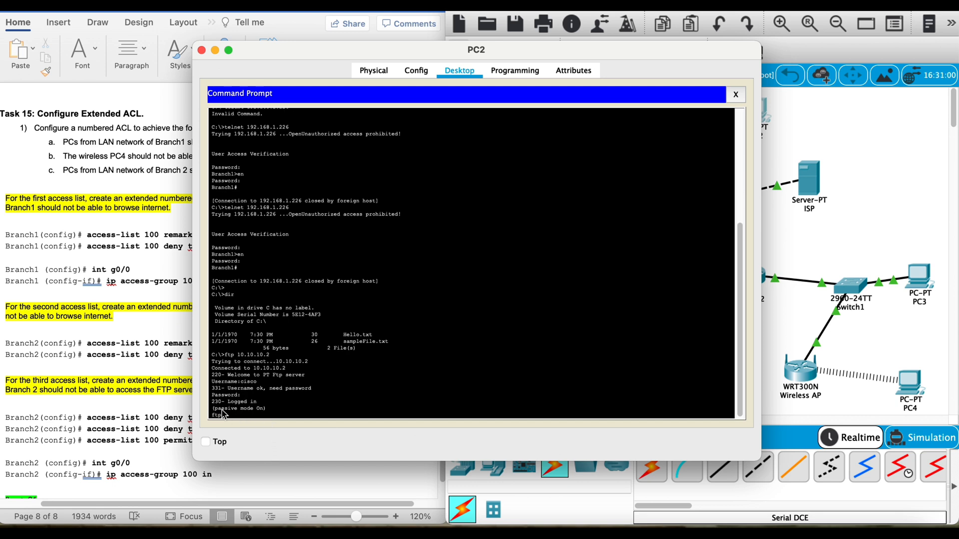
Step: Review the FTP login exchange on PC2 and open PC3 from the topology
left_click_drag(211, 358, 278, 417)
left_click_drag(212, 354, 280, 409)
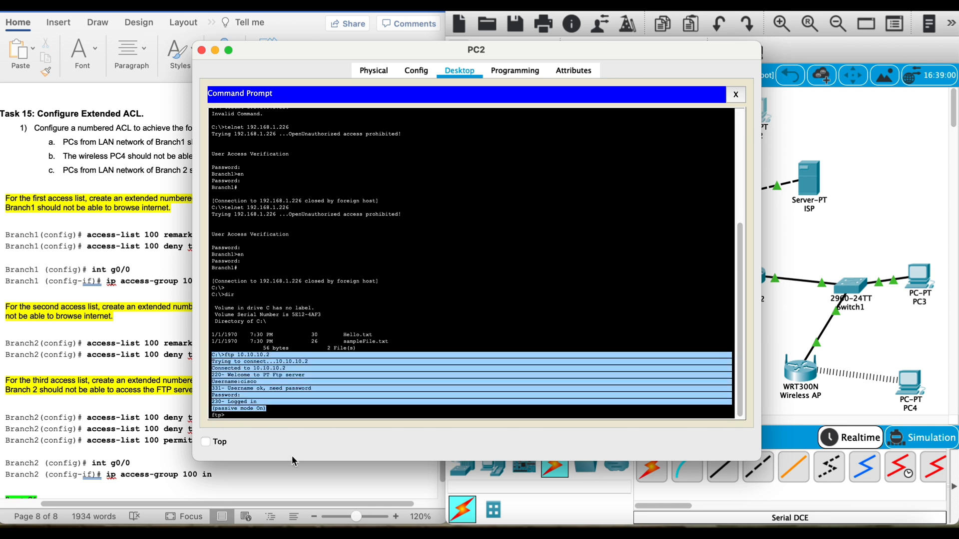
left_click(858, 224)
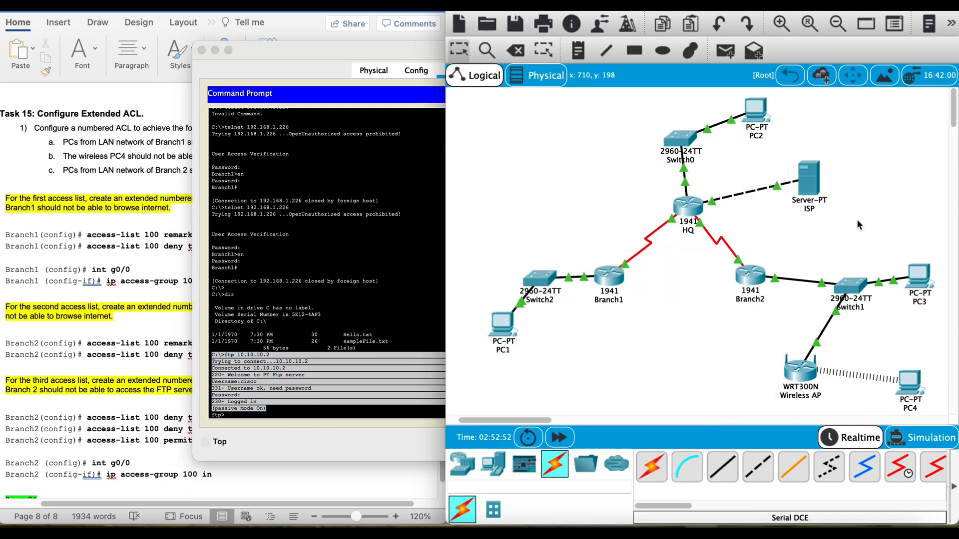
left_click(919, 283)
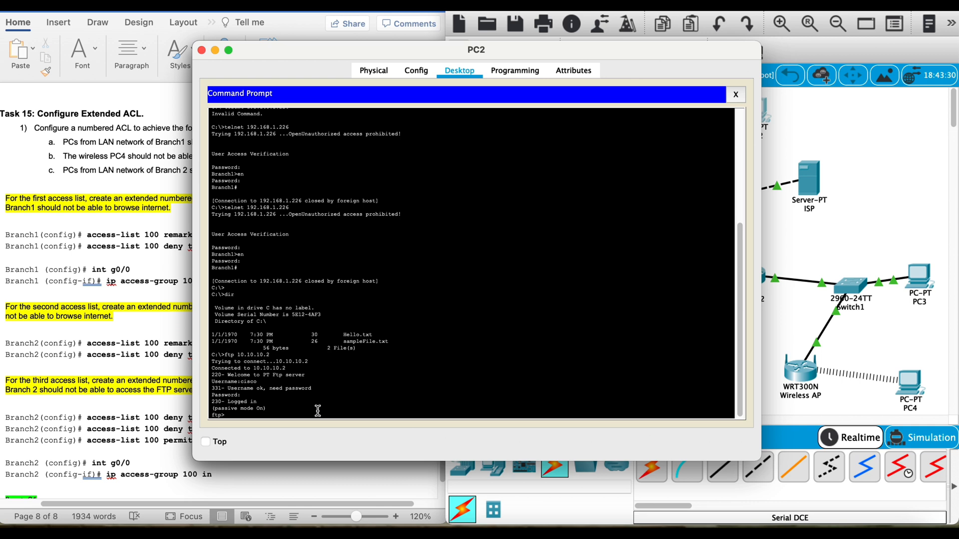
Step: Upload Hello.txt from PC2 to the FTP server with the put command and review the transfer output
type("put Hello.txt")
key("Return")
left_click_drag(358, 409, 215, 372)
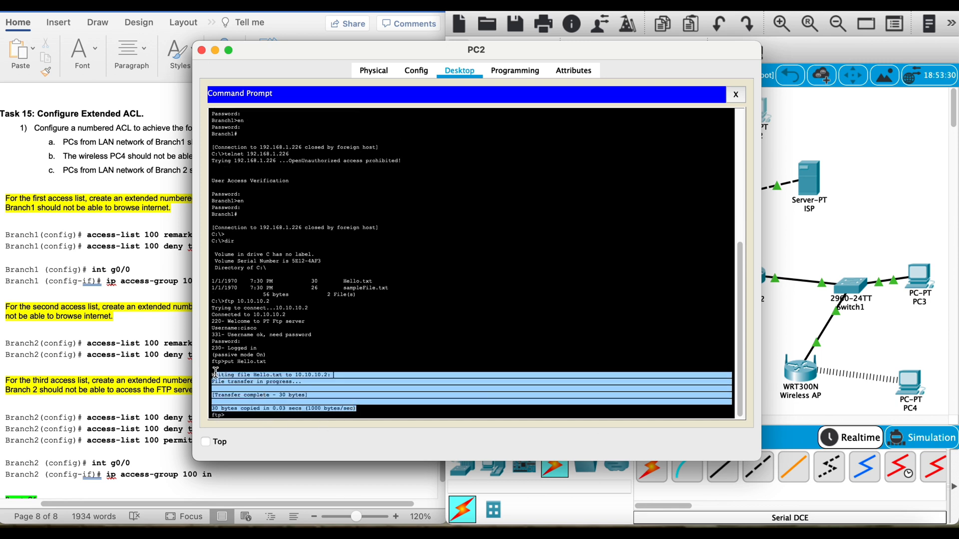
Step: List the FTP server's directory from PC2 and check for the uploaded file
left_click(262, 414)
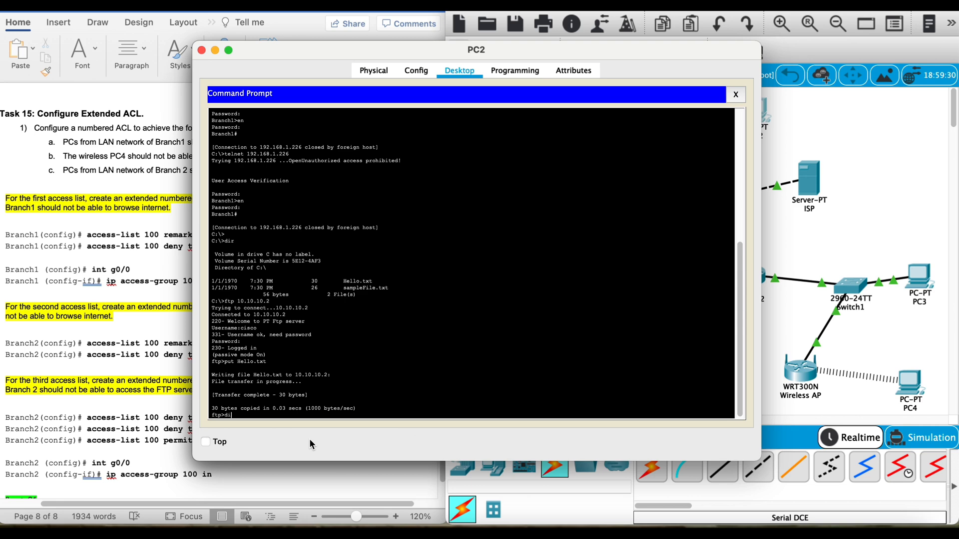
type("dir")
key("Return")
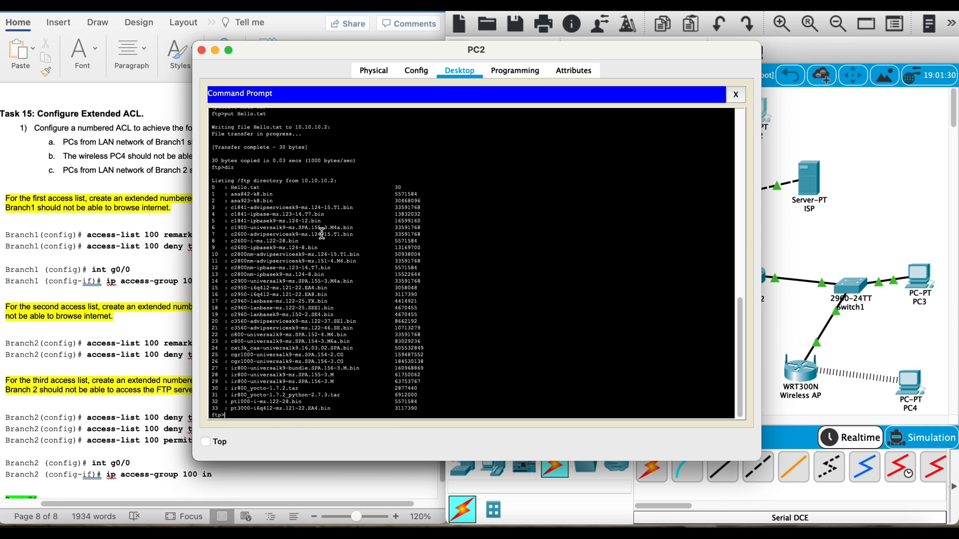
left_click_drag(412, 187, 203, 186)
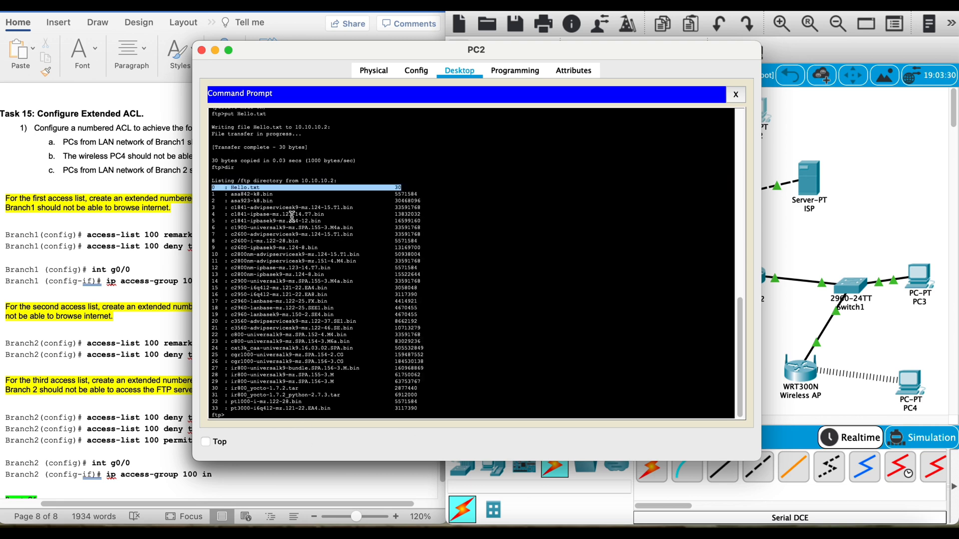
Step: Open PC3 and list the FTP server's directory in its open FTP session to check for Hello.txt
left_click(769, 249)
left_click(915, 278)
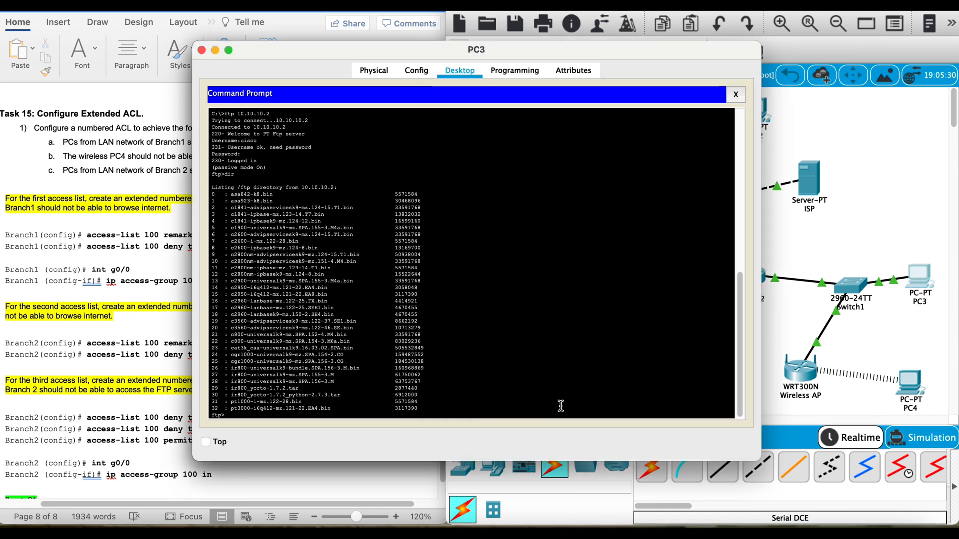
type("dir")
key("Return")
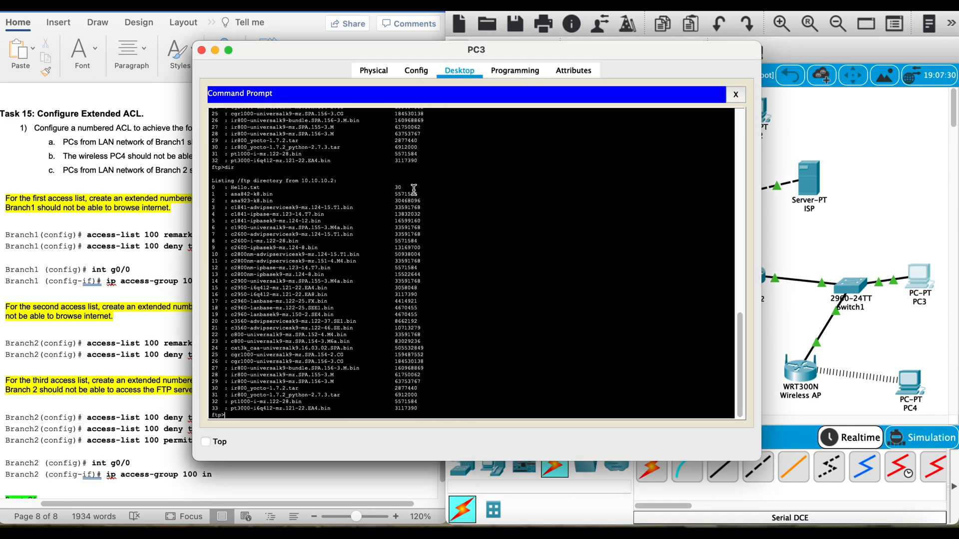
left_click_drag(403, 187, 202, 183)
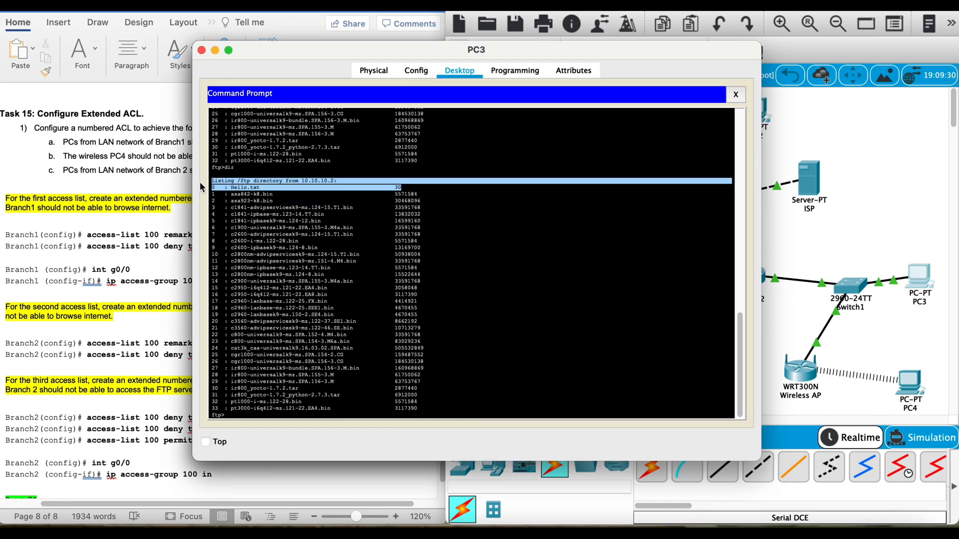
Step: Open PC4 and list the FTP server's directory in its open FTP session to check for Hello.txt
left_click(803, 241)
left_click(909, 383)
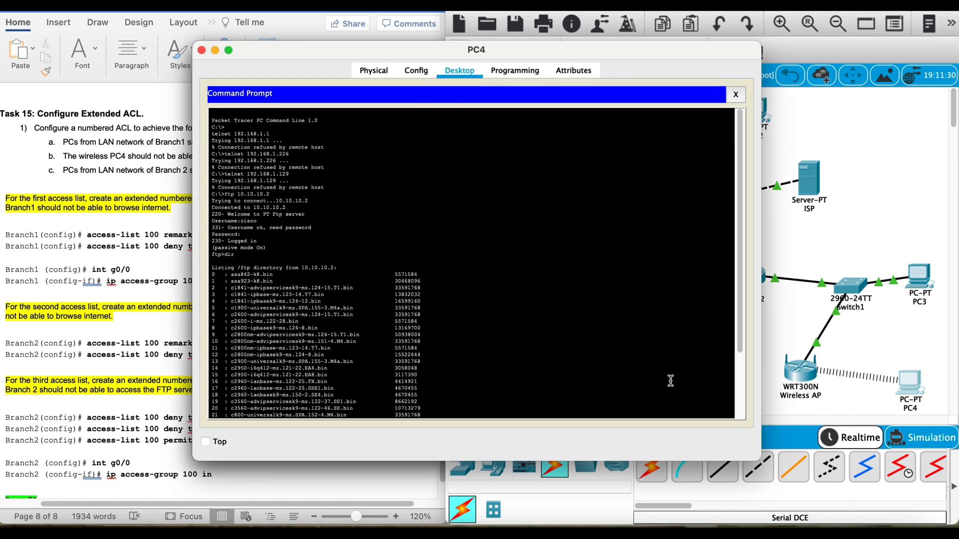
type("dir")
key("Return")
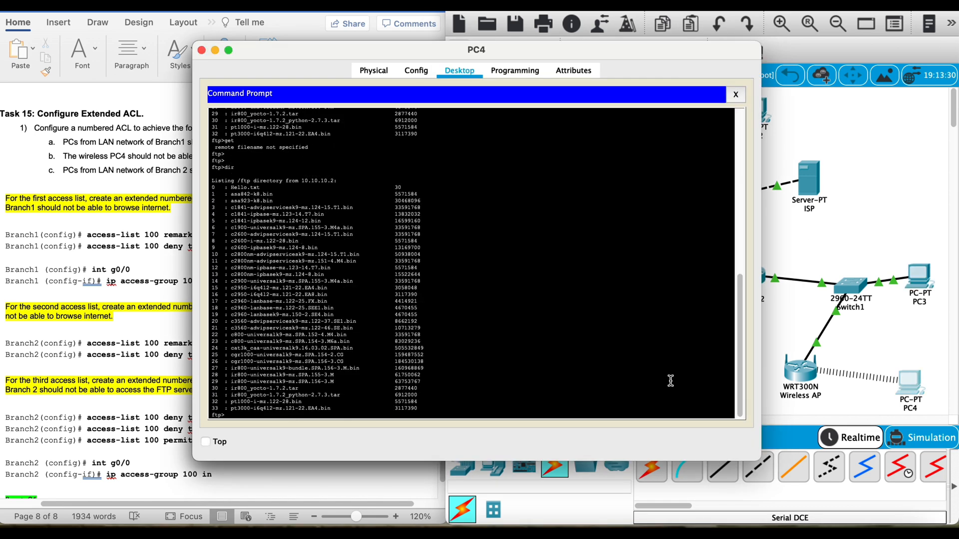
left_click_drag(270, 193, 218, 185)
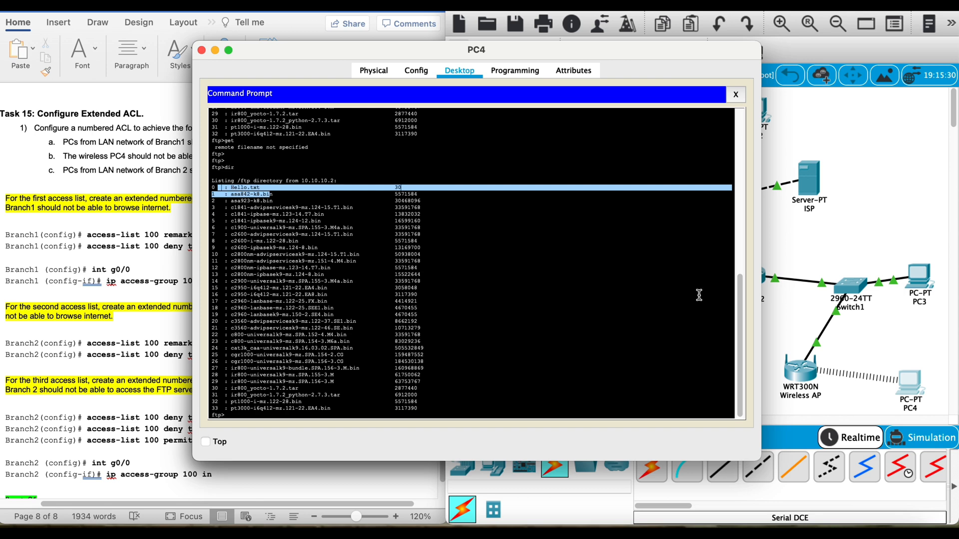
Step: Open PC1's Command Prompt and try to connect to the FTP server at 10.10.10.2
left_click(826, 270)
left_click(500, 322)
left_click(563, 120)
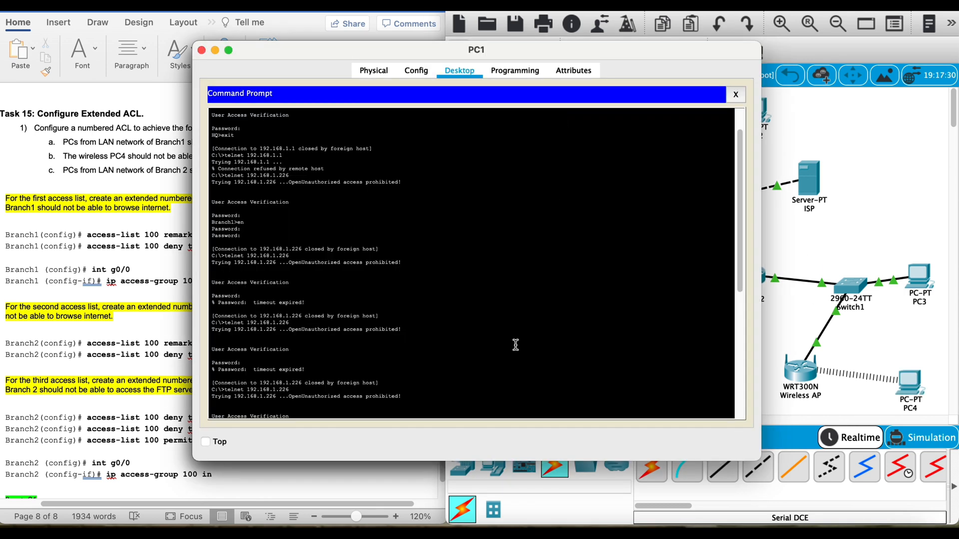
key("Return")
key("Return")
key("Return")
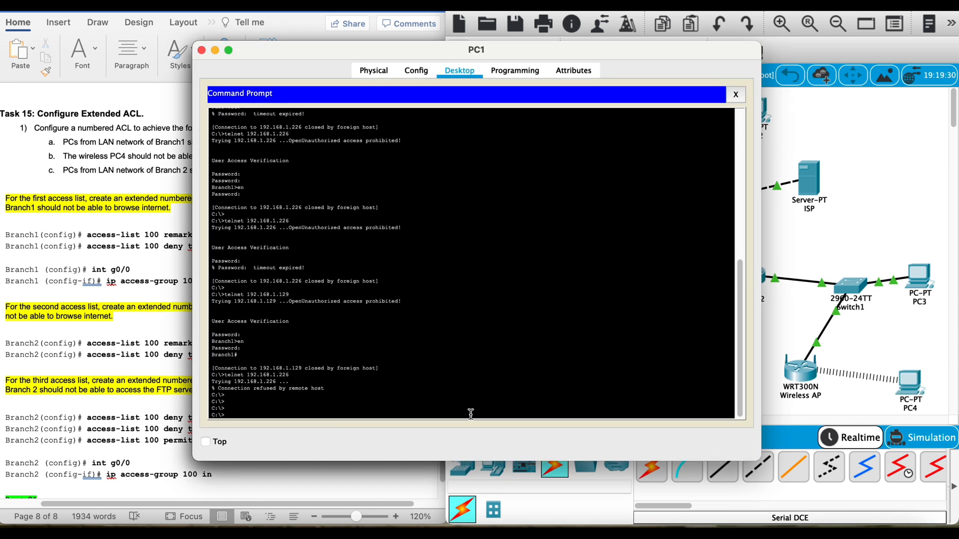
type("ftp 10.10.10.2")
key("Return")
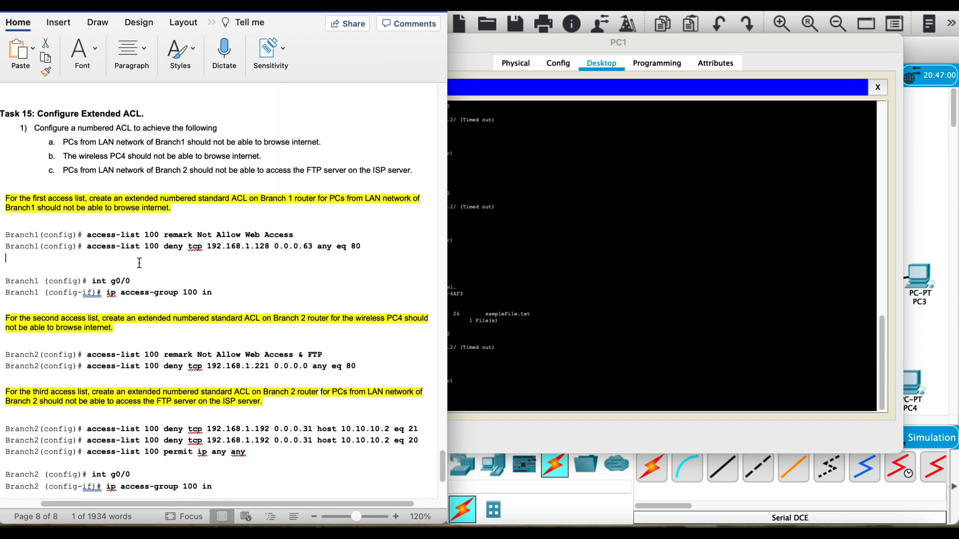
Step: Add the line "Branch1(config)# access-list 100 permit ip any any" below the Branch1 deny rule in the Word lab document
type("Branch1(config)#")
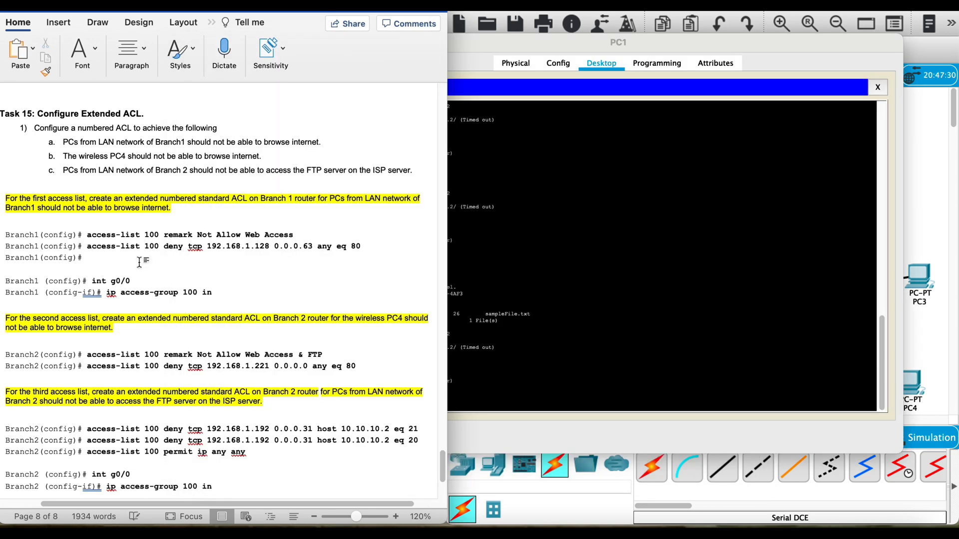
type("a")
key("BackSpace")
left_click_drag(366, 248, 102, 256)
key("super+c")
left_click(102, 257)
key("super+v")
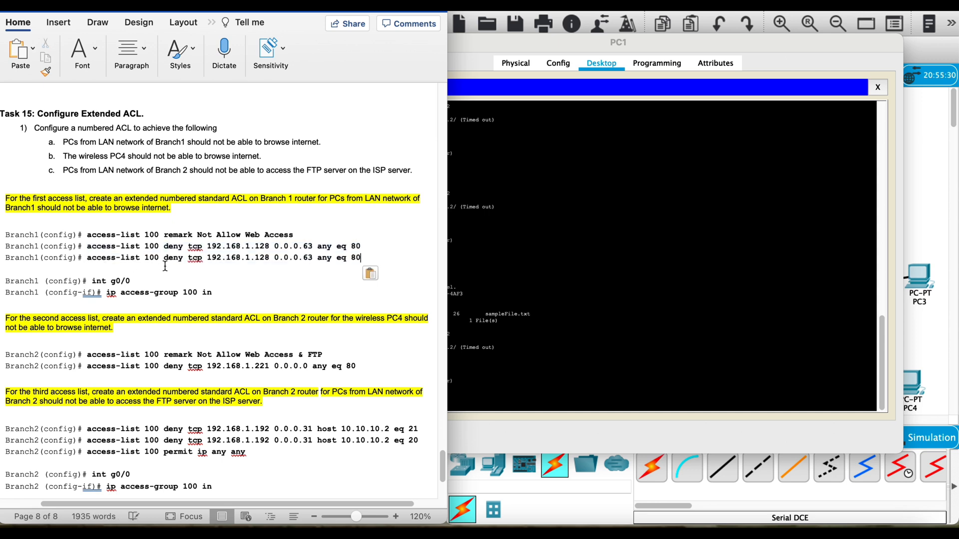
left_click_drag(165, 262, 304, 271)
type("permit")
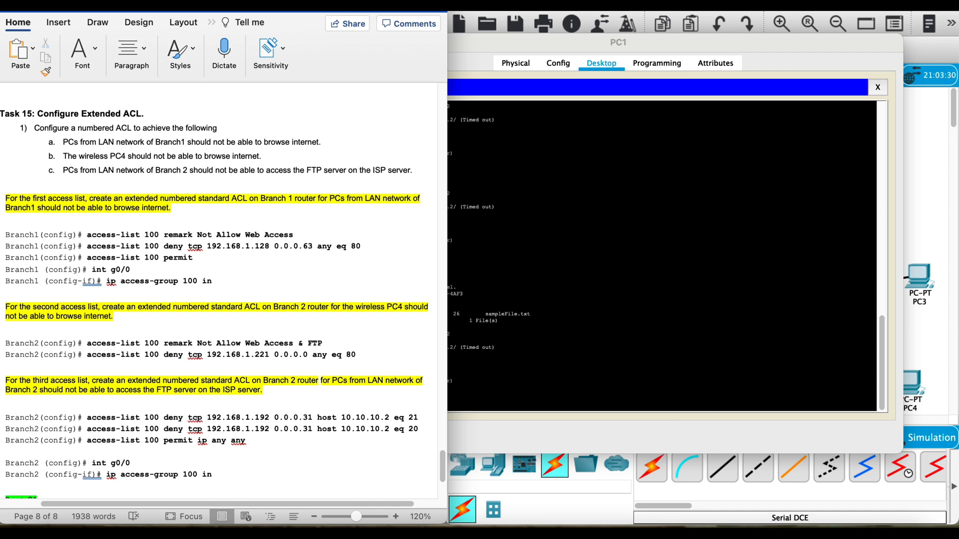
type("ip any any")
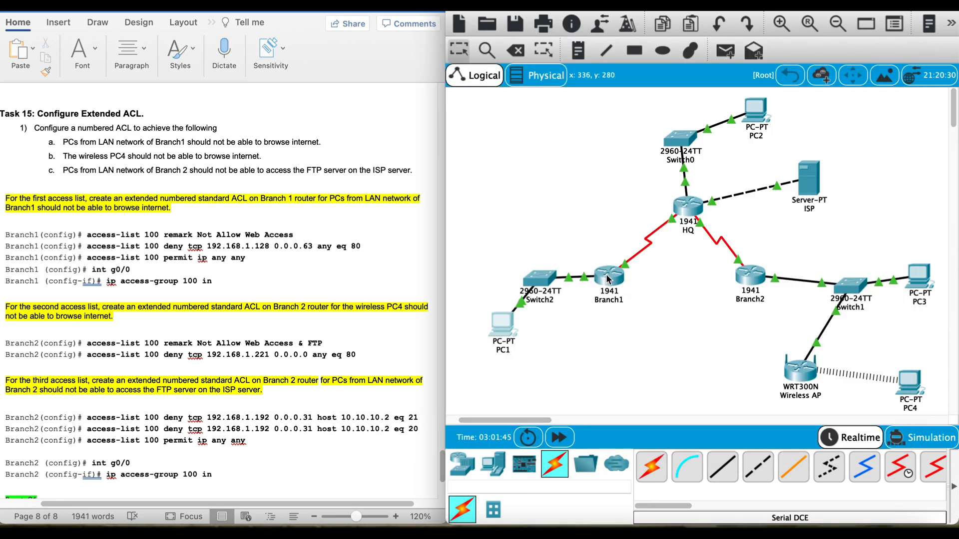
Step: Open Branch1's CLI, log in with the console and enable passwords, and enter global configuration mode
left_click(607, 274)
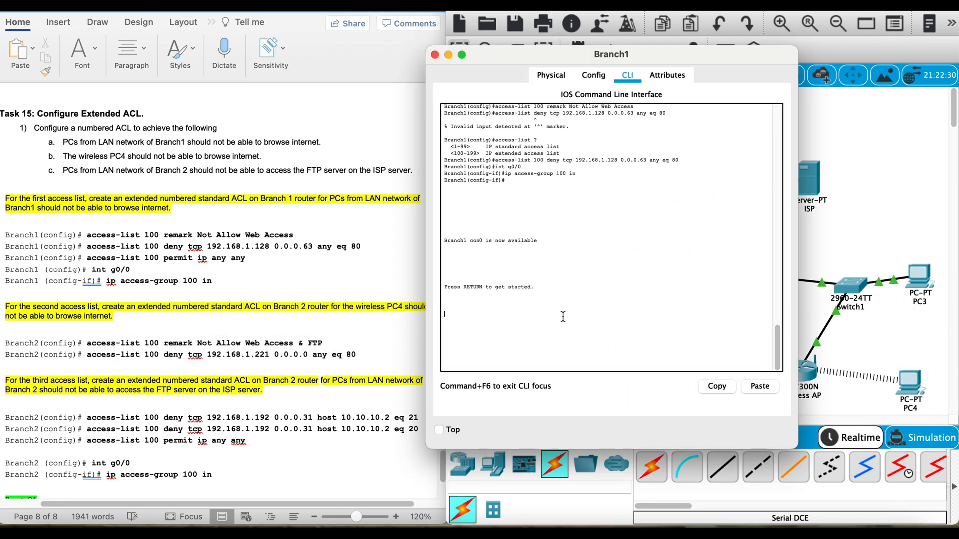
key("Return")
key("Return")
key("Return")
key("Return")
type("en")
key("Return")
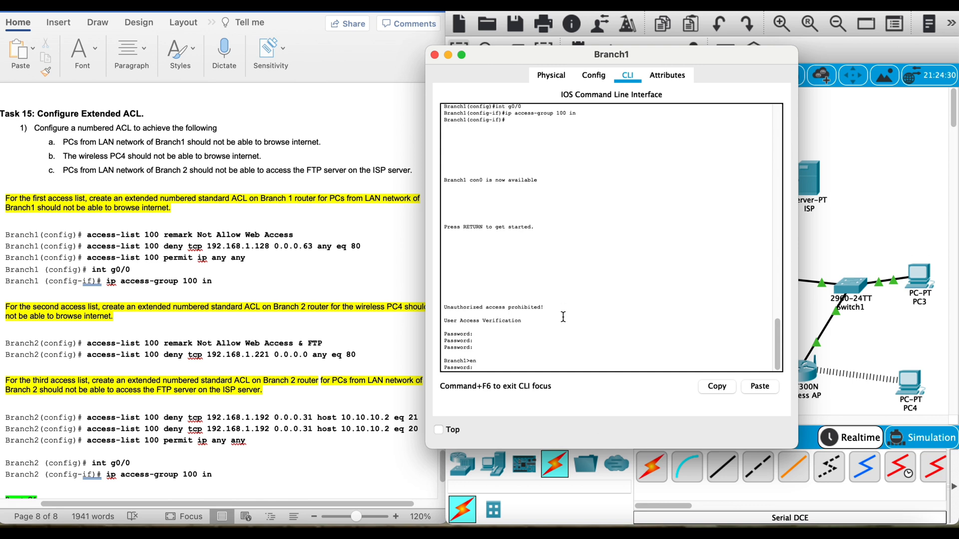
key("Return")
type("onfig t")
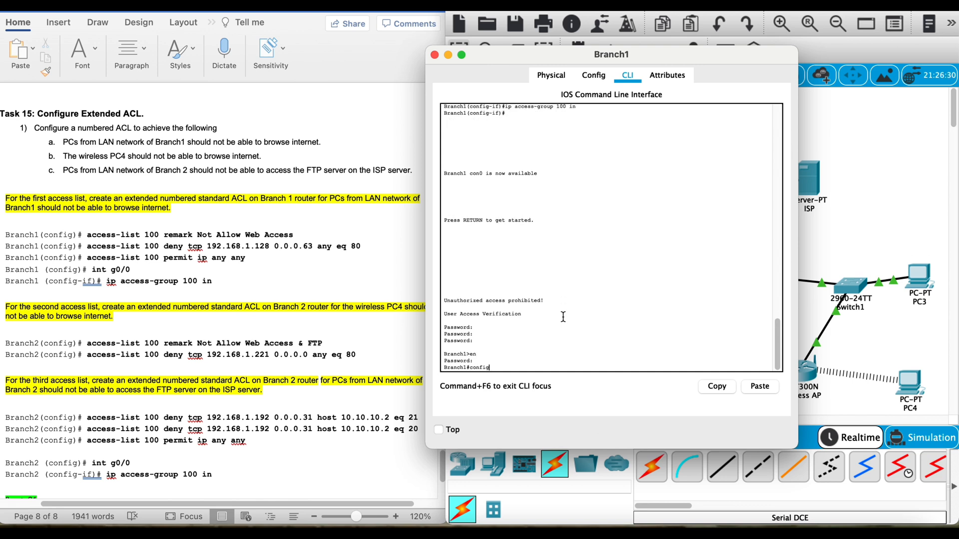
key("Return")
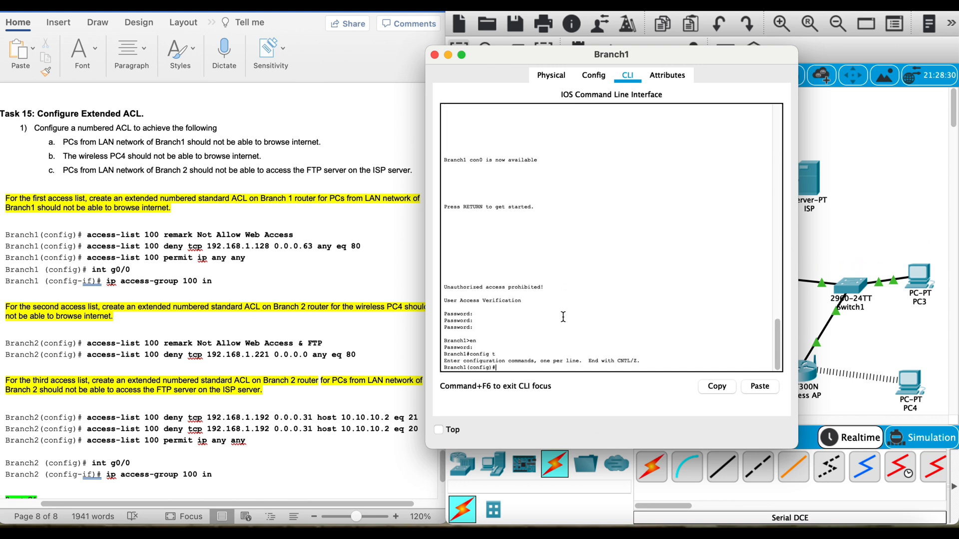
Step: Add the rule "access-list 100 permit ip any any" on Branch1
type("accesslis")
key("BackSpace")
key("BackSpace")
key("BackSpace")
key("BackSpace")
key("BackSpace")
type("s-list 100 permit ip any any")
key("Return")
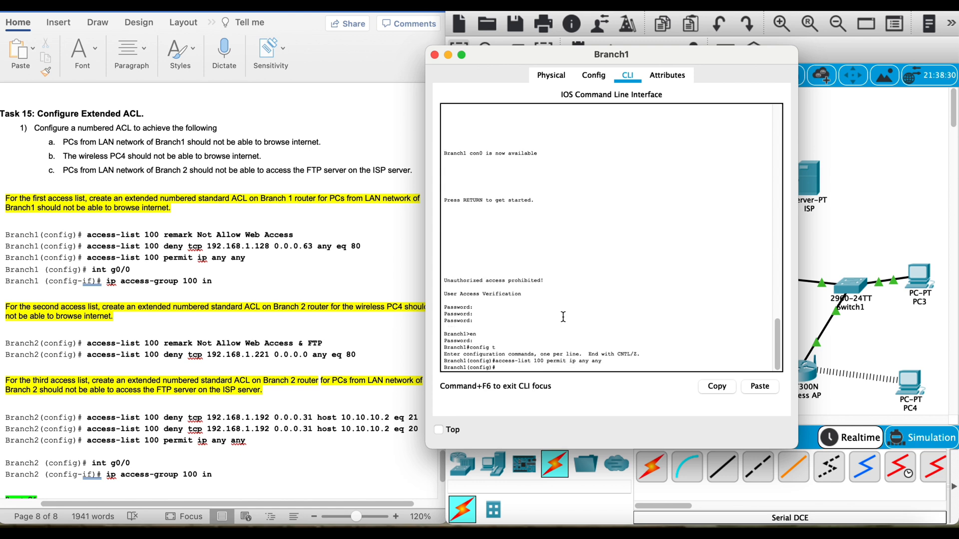
Step: From PC1's Command Prompt, connect to the FTP server at 10.10.10.2 and log in with the FTP username and password
left_click(825, 182)
left_click(502, 323)
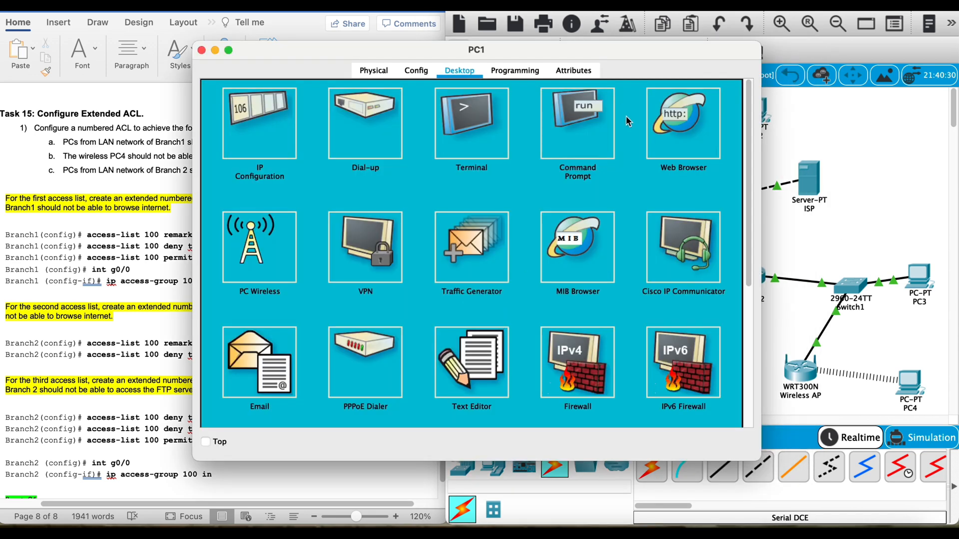
left_click(572, 152)
scroll(553, 397, "up", 3)
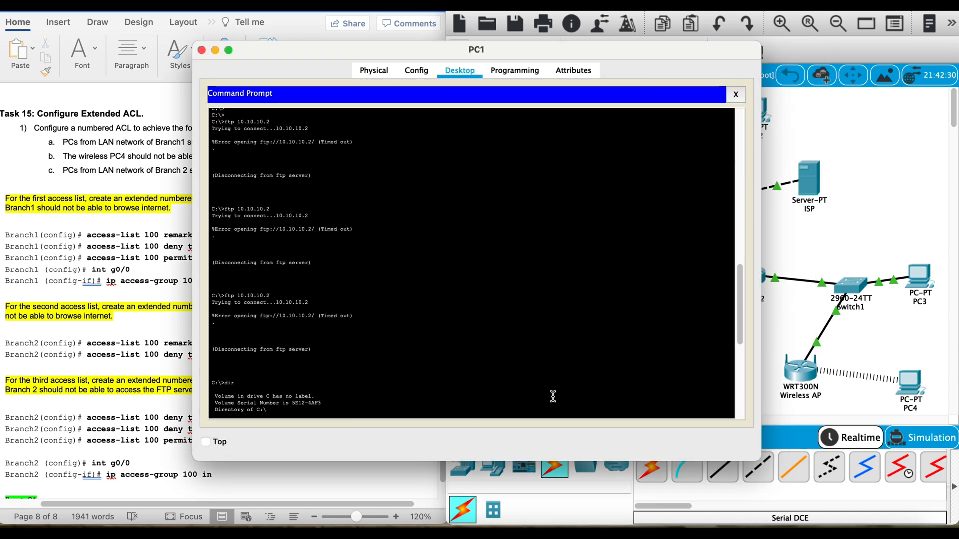
scroll(553, 396, "up", 10)
scroll(561, 397, "down", 20)
key("Up")
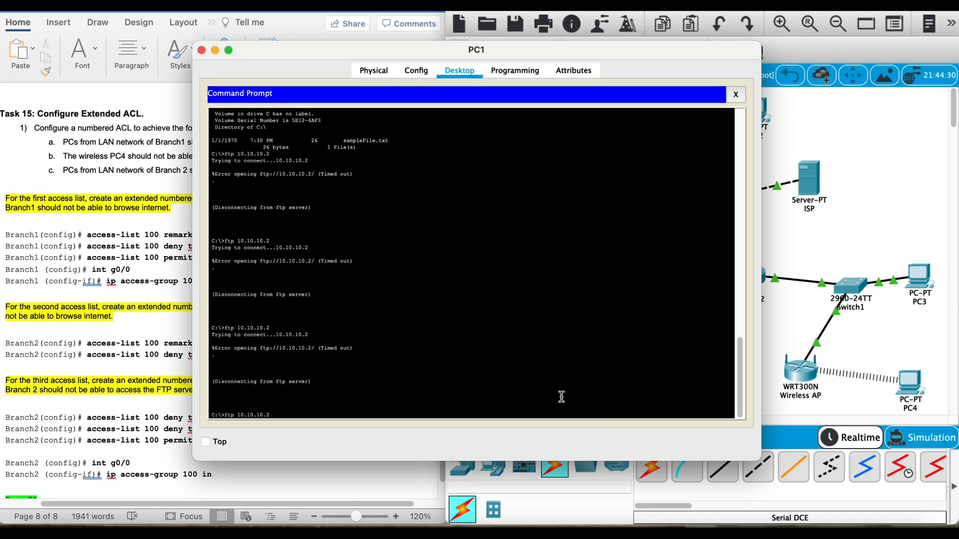
key("Return")
type("cisco")
key("Return")
type("cisco")
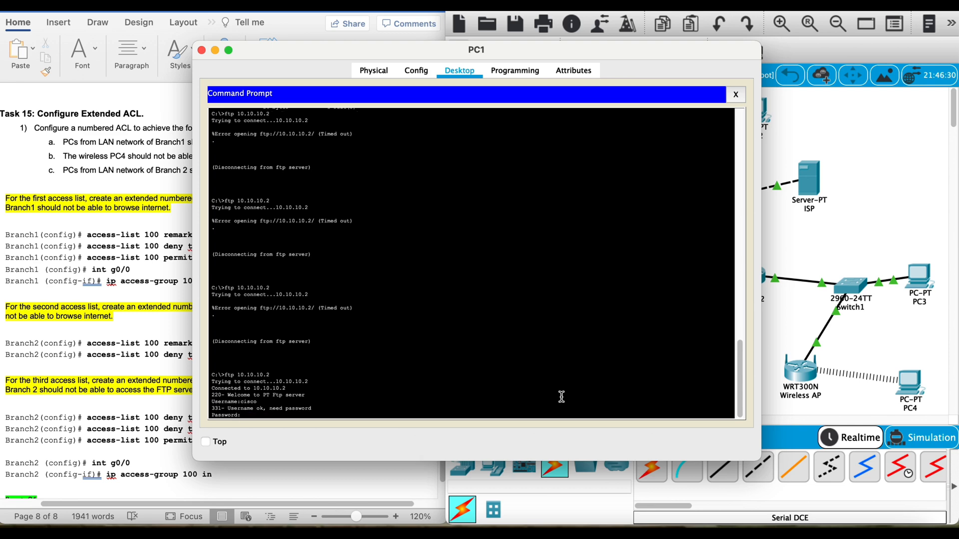
key("Return")
Step: List the FTP server's directory on PC1 and highlight the Hello.txt entry
type("dir")
key("Return")
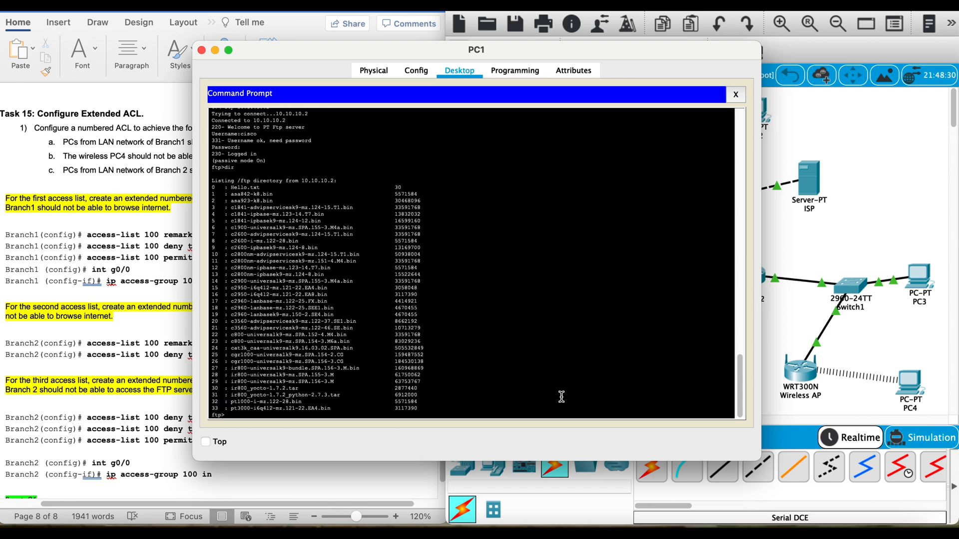
left_click_drag(424, 188, 209, 180)
Step: Switch to the Word lab document and insert a blank line below Branch1's "access-list 100 permit ip any any" line
left_click(150, 330)
left_click(249, 259)
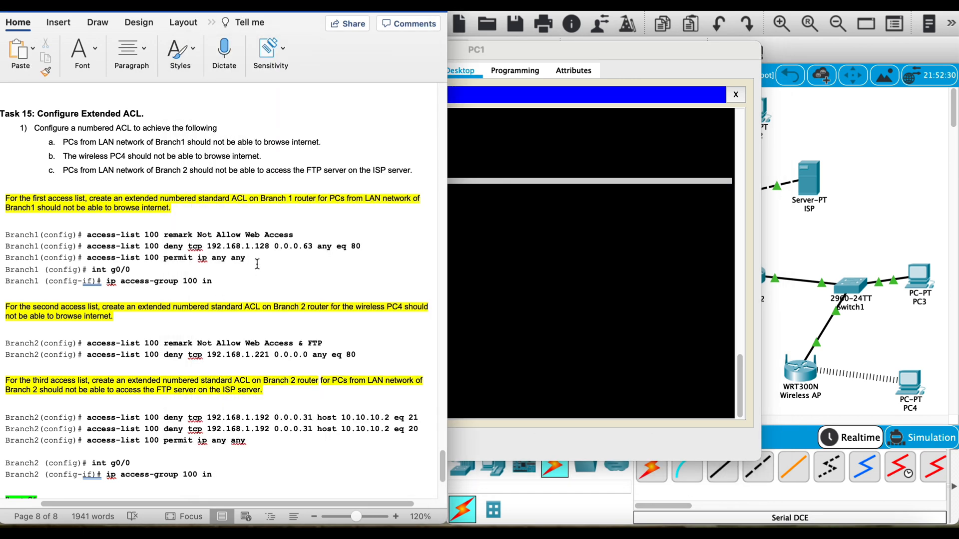
key("Return")
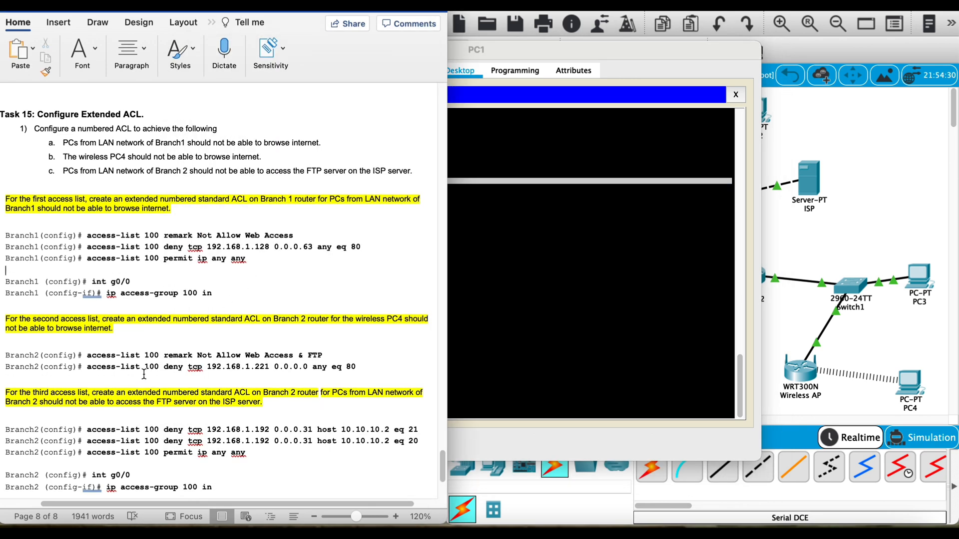
Step: In Packet Tracer, open Branch2's CLI, log in with the console and enable passwords, and enter global configuration mode
left_click(861, 235)
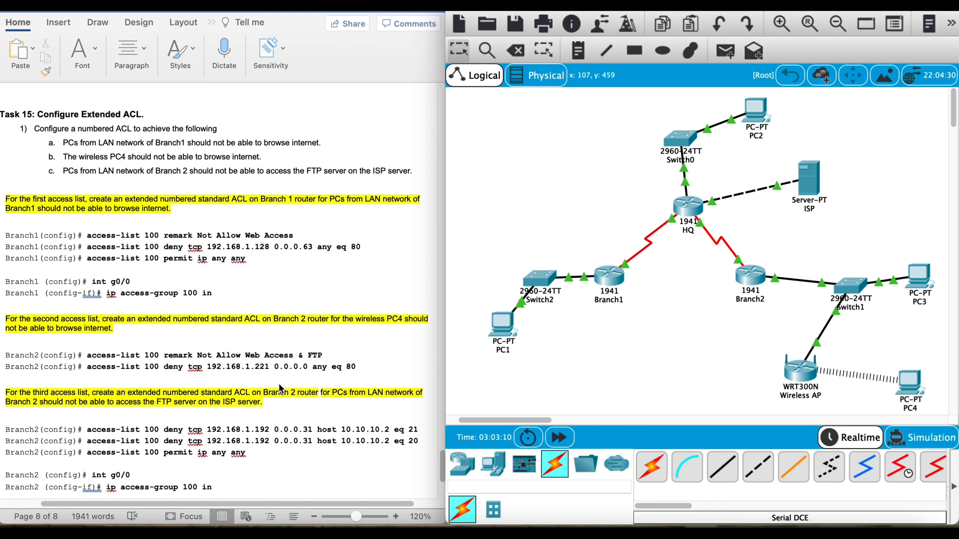
left_click(749, 280)
key("Return")
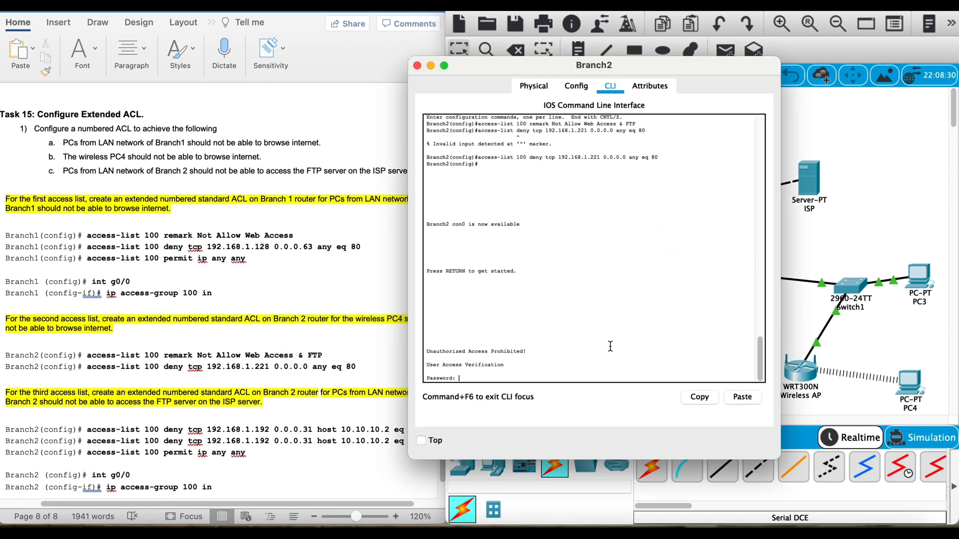
type("cisco")
key("Return")
type("en")
key("Return")
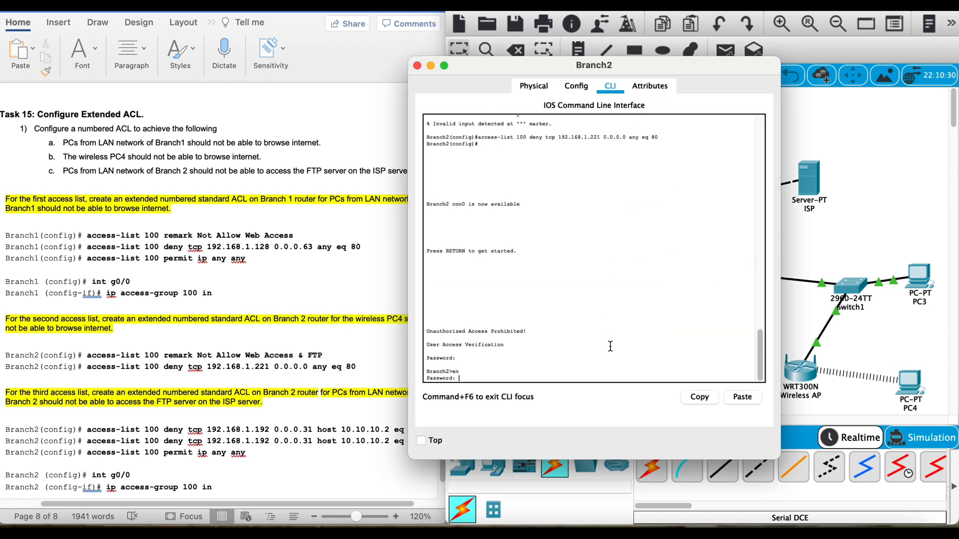
type("class")
key("Return")
type("config t")
key("Return")
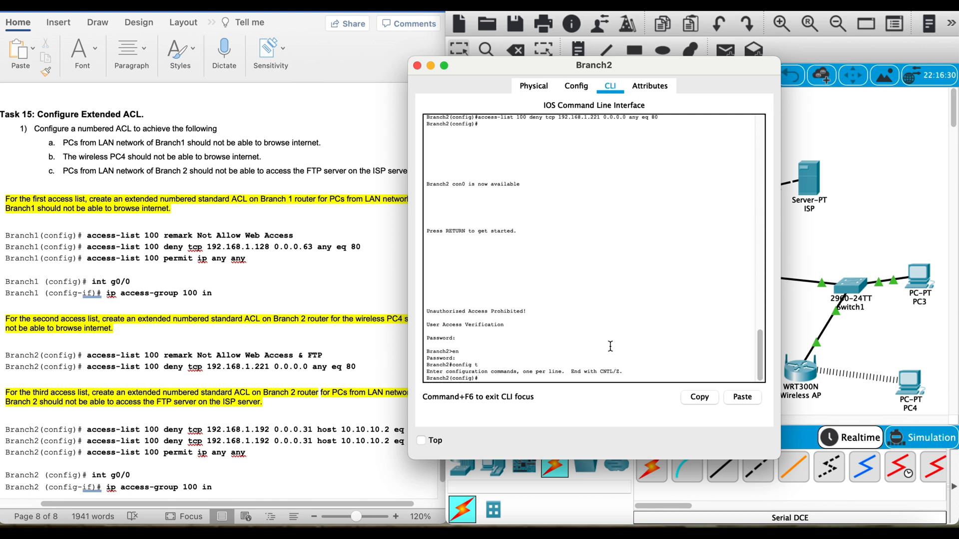
Step: Add the rule "access-list 100 deny tcp 192.168.1.192 0.0.0.31 host 10.10.10.2 eq 21" on Branch2
type("access-list 100 deny tcp 192.168.1.192 0.0.0.31 host")
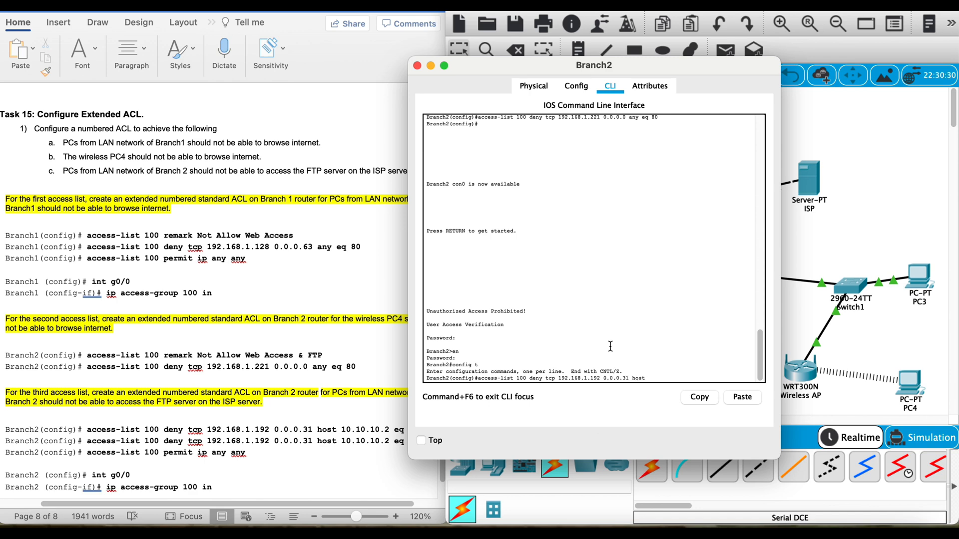
left_click_drag(549, 64, 585, 23)
type("31 host ")
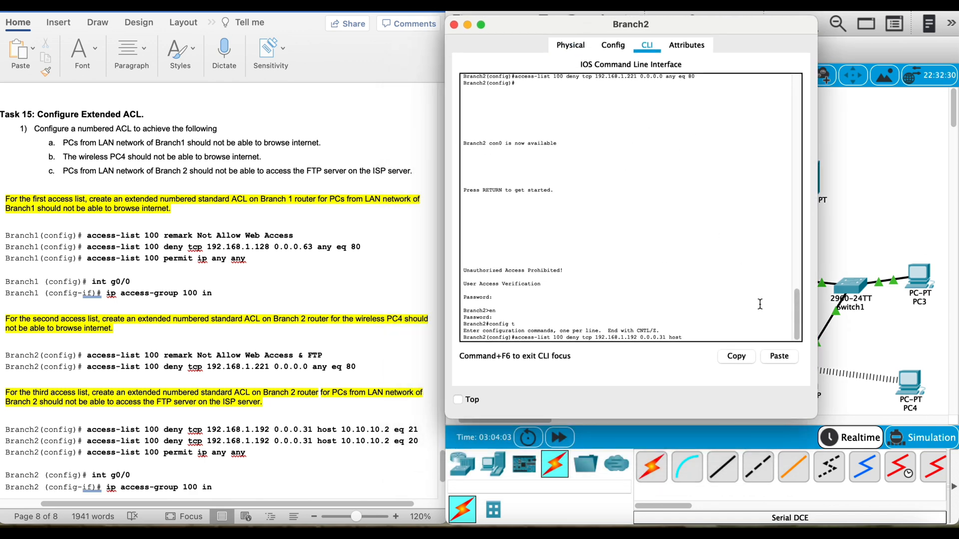
type("10.10.10.2 eq 21")
key("Return")
Step: Add a matching Branch2 access-list 100 deny rule for TCP port 20, with the same source network and host 10.10.10.2
key("Up")
key("BackSpace")
type("0")
key("Return")
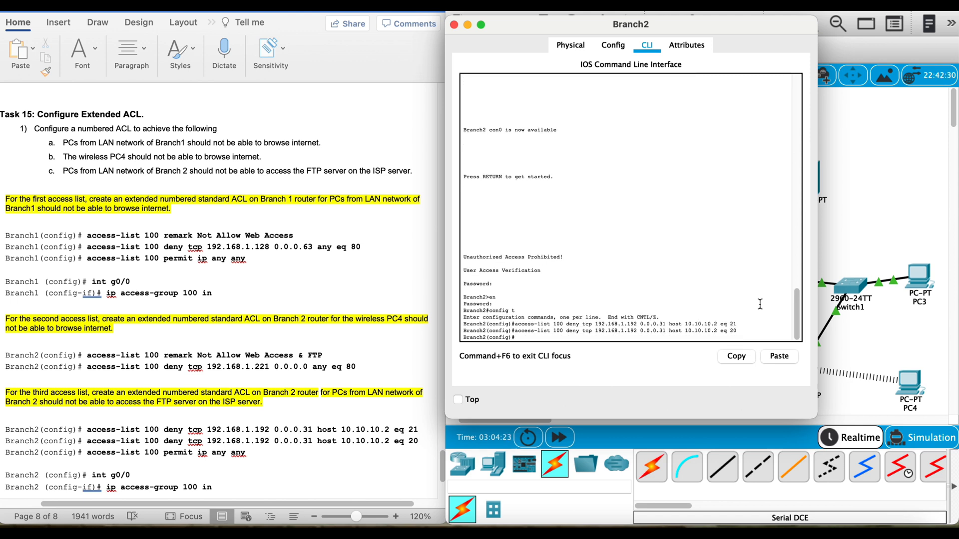
Step: Add the rule "access-list 100 permit ip any any" on Branch2
key("Up")
key("BackSpace")
key("BackSpace")
key("BackSpace")
key("BackSpace")
key("BackSpace")
key("BackSpace")
key("BackSpace")
key("BackSpace")
key("BackSpace")
key("BackSpace")
key("BackSpace")
key("BackSpace")
key("BackSpace")
key("BackSpace")
key("BackSpace")
key("BackSpace")
key("BackSpace")
key("BackSpace")
key("BackSpace")
key("BackSpace")
type("permit ip any")
key("Return")
Step: Apply access list 100 inbound on Branch2's g0/0 interface with "ip access-group 100 in"
type("int g0")
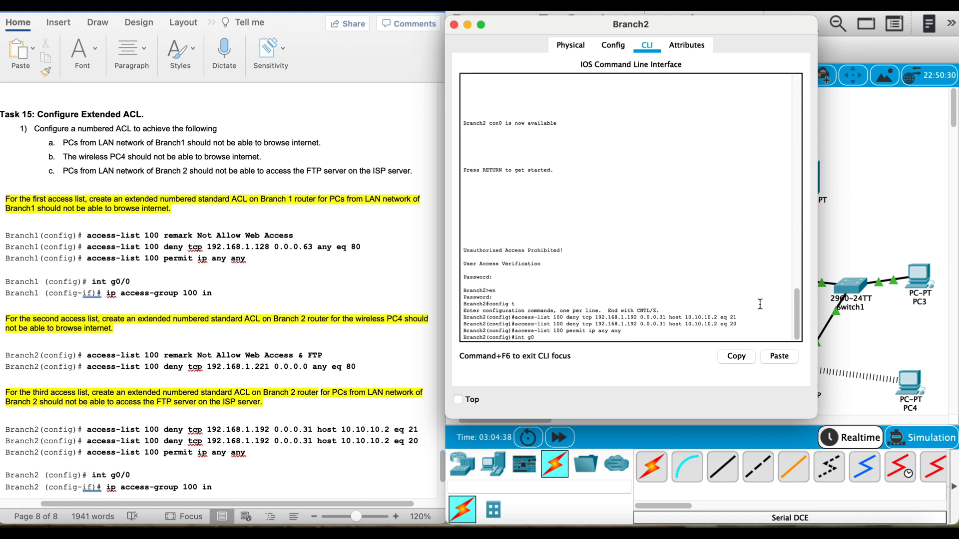
type("/0")
key("Return")
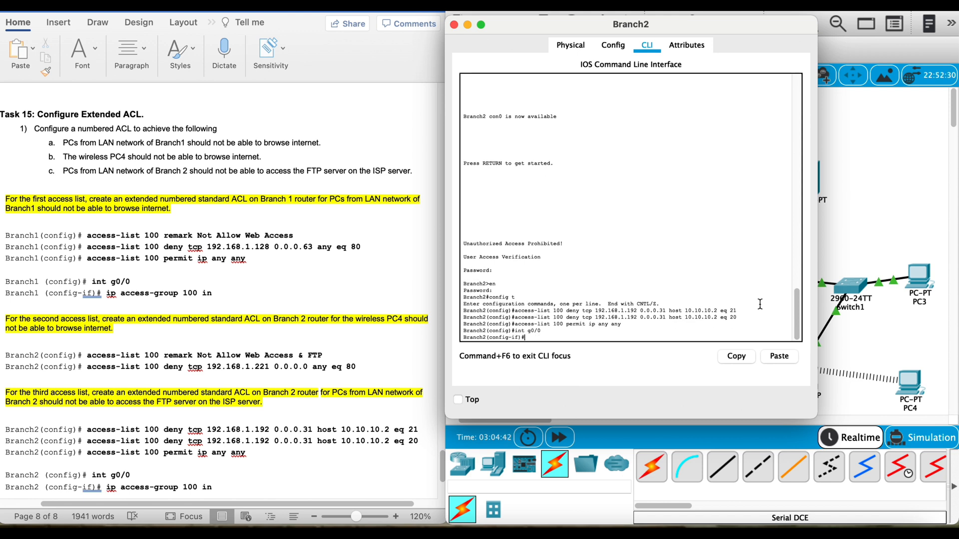
type("ip access-group 100 in")
key("Return")
Step: Open PC3's Command Prompt and end its open FTP session with the quit command
left_click(892, 170)
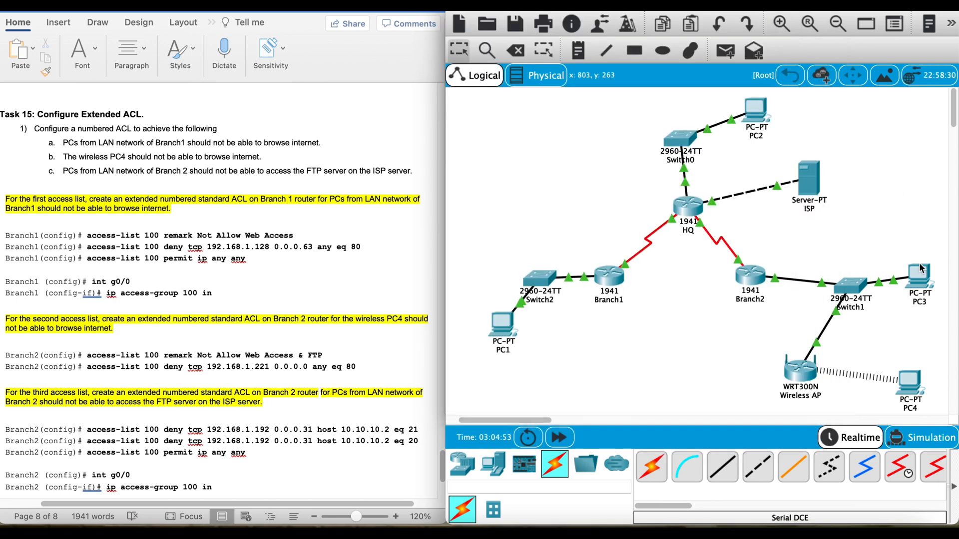
left_click(919, 272)
left_click(573, 153)
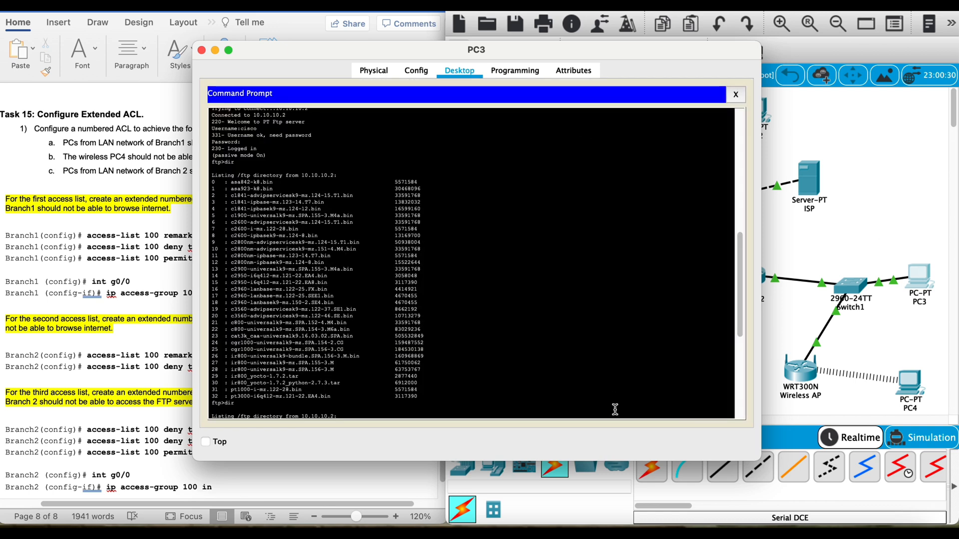
key("Return")
type("exit")
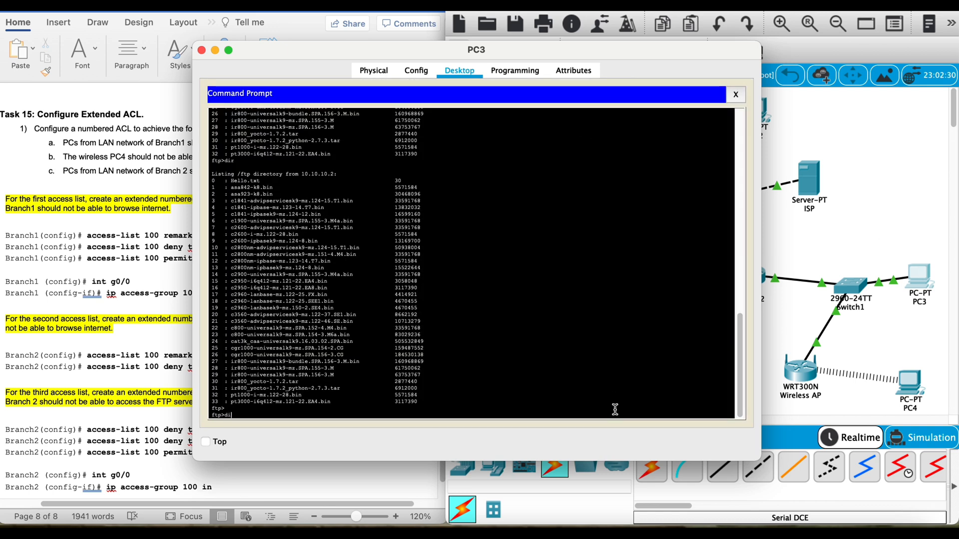
key("Return")
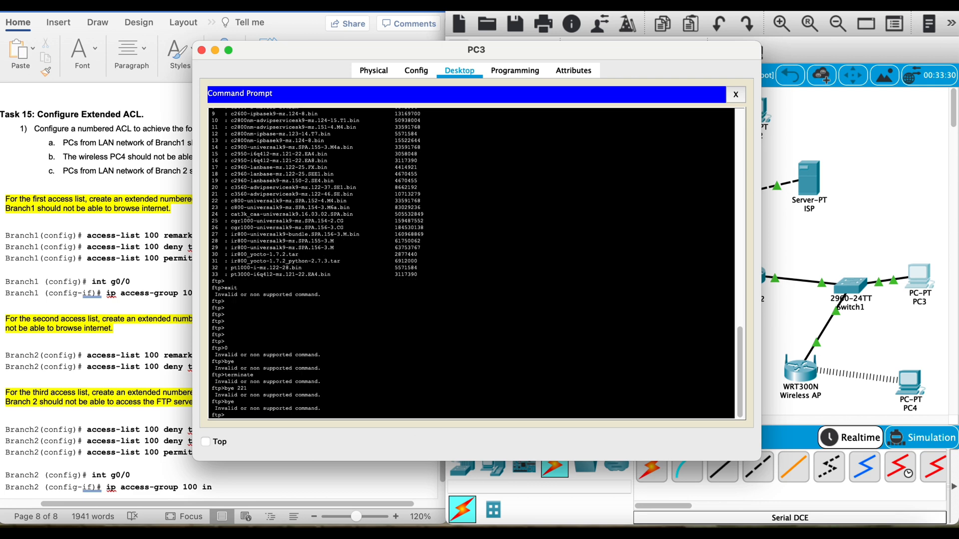
type("quit")
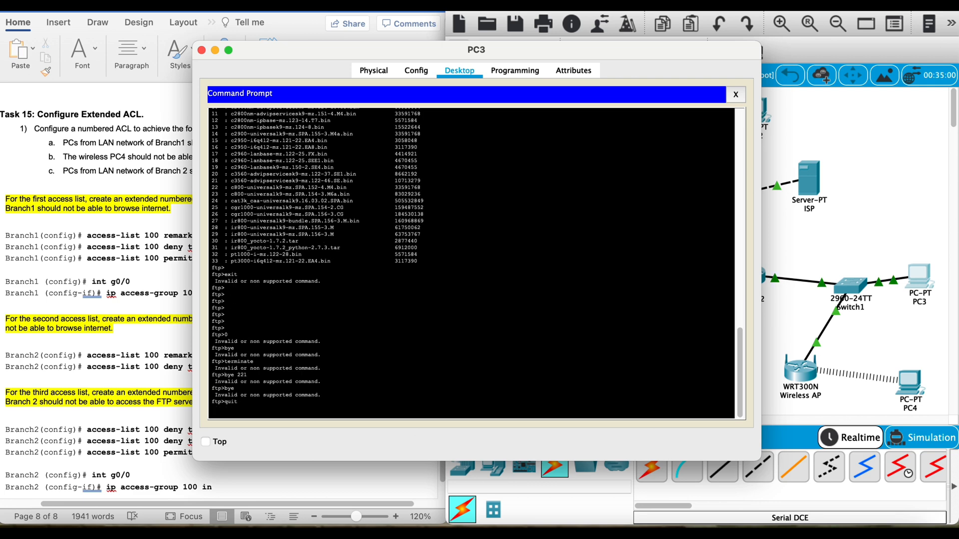
key("Return")
key("Return")
key("Return")
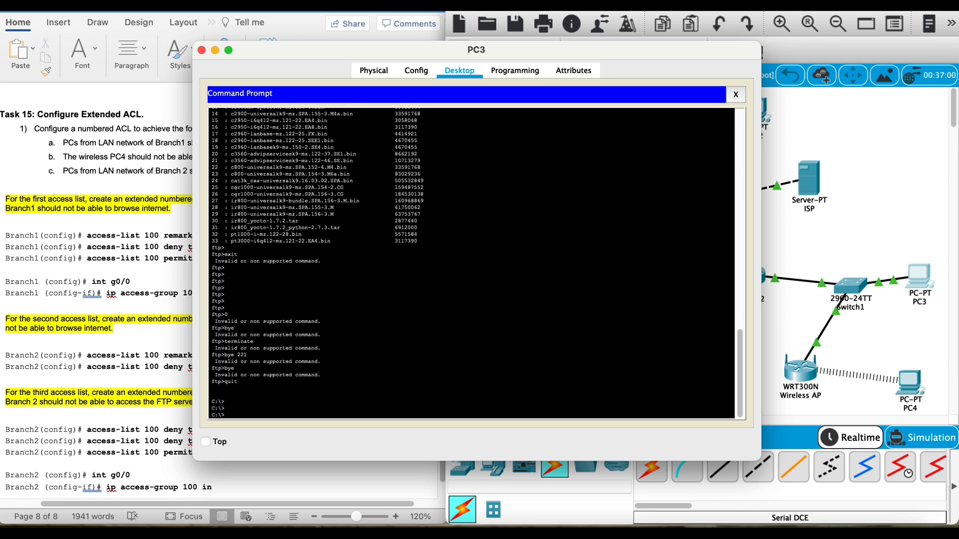
Step: Try to connect from PC3 to the FTP server at 10.10.10.2 and highlight the connection output
type("ftp")
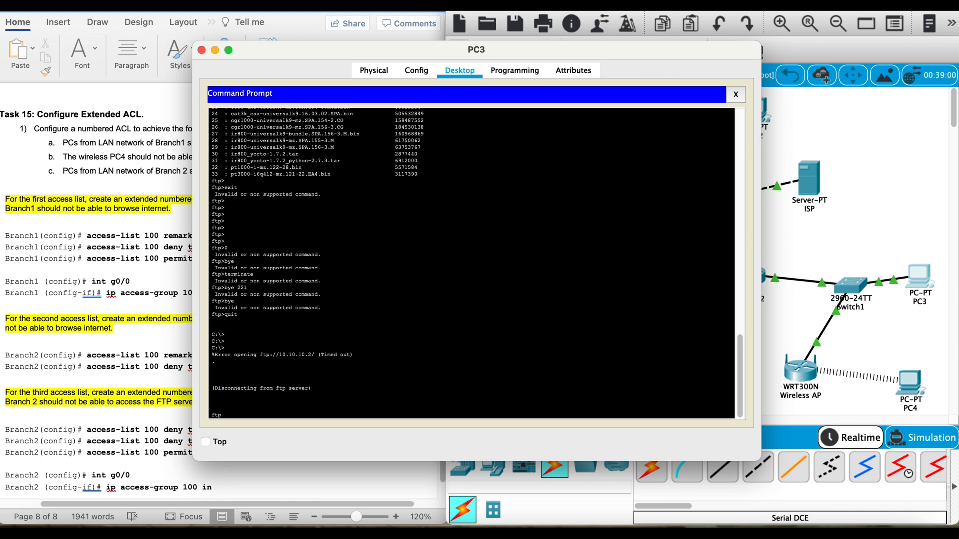
key("Return")
type("ftp 10.10.10.2")
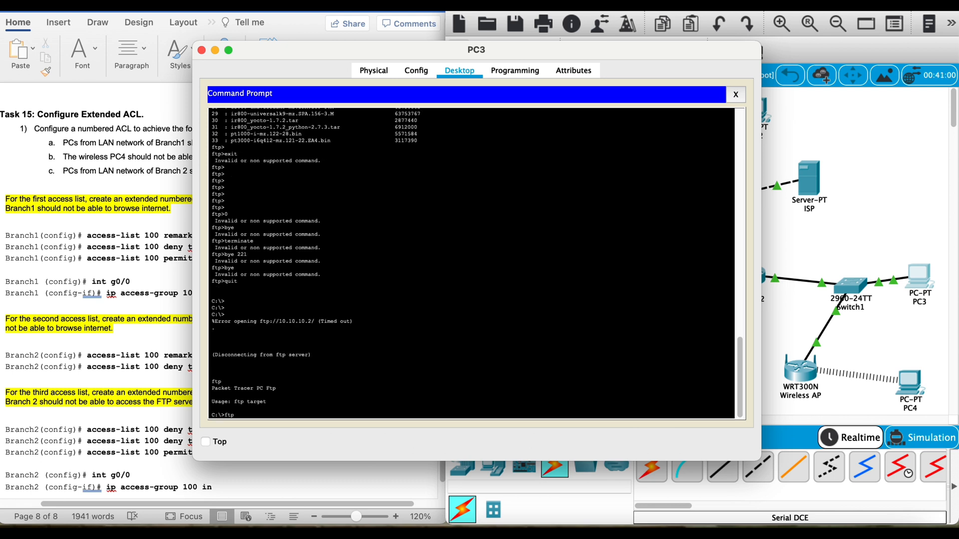
key("Return")
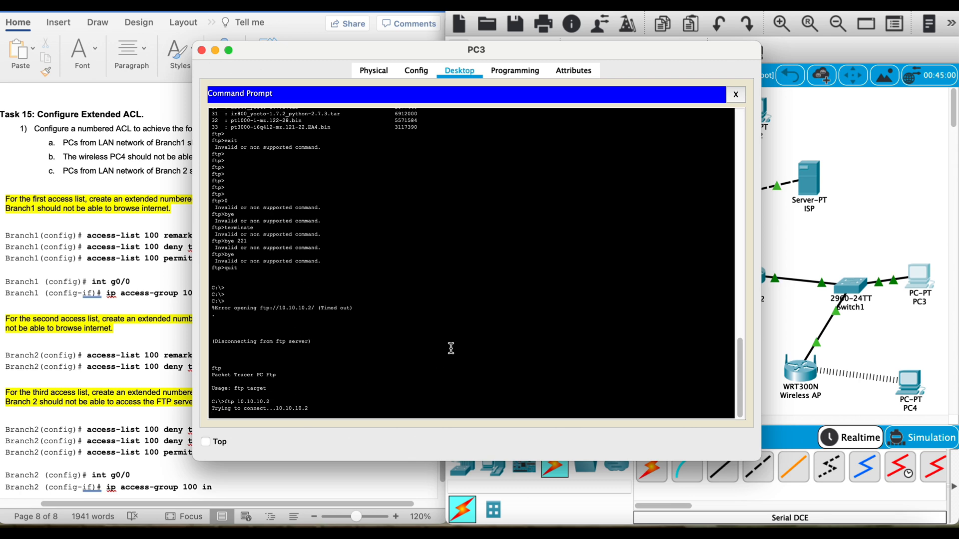
left_click_drag(353, 405, 218, 335)
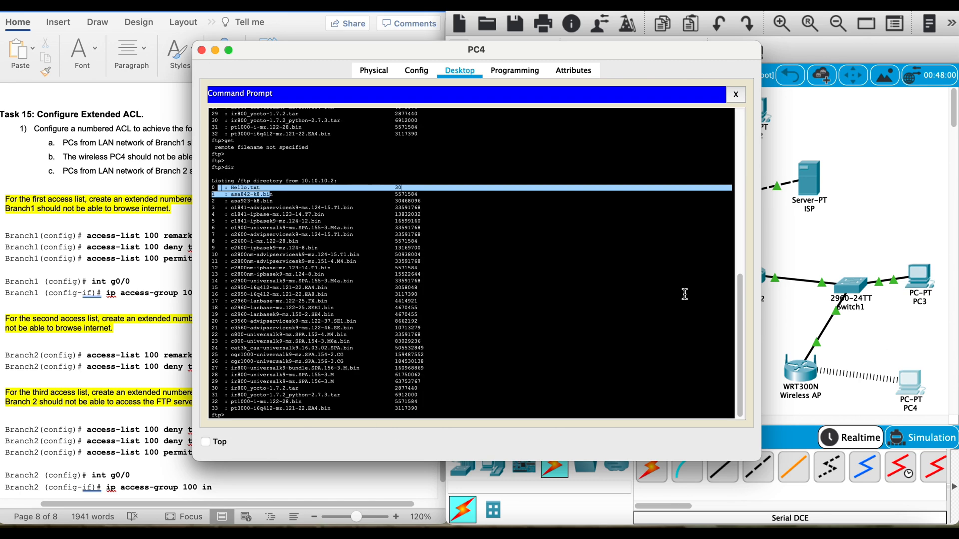
Step: Open PC4's Command Prompt and end its open FTP session with the quit command
left_click(682, 384)
key("Return")
key("Return")
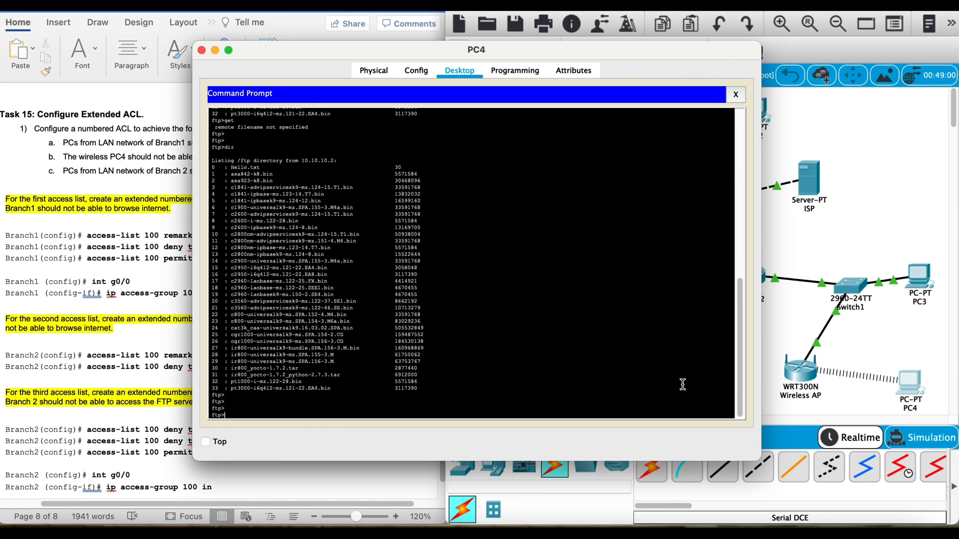
type("quit")
key("Return")
Step: Try to connect from PC4 to the FTP server at 10.10.10.2 and highlight the connection output
key("Return")
key("Return")
key("Return")
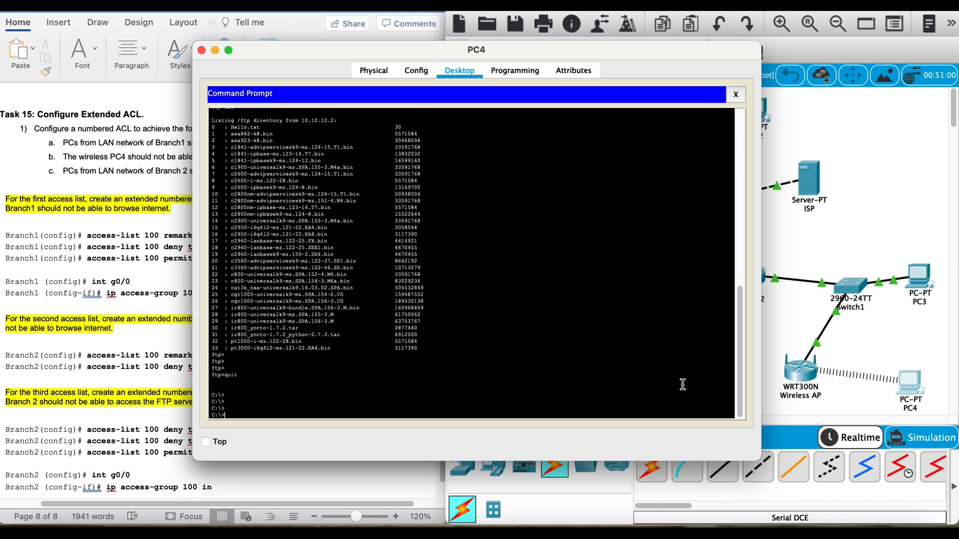
type("ftp 10.10.10.2")
key("Return")
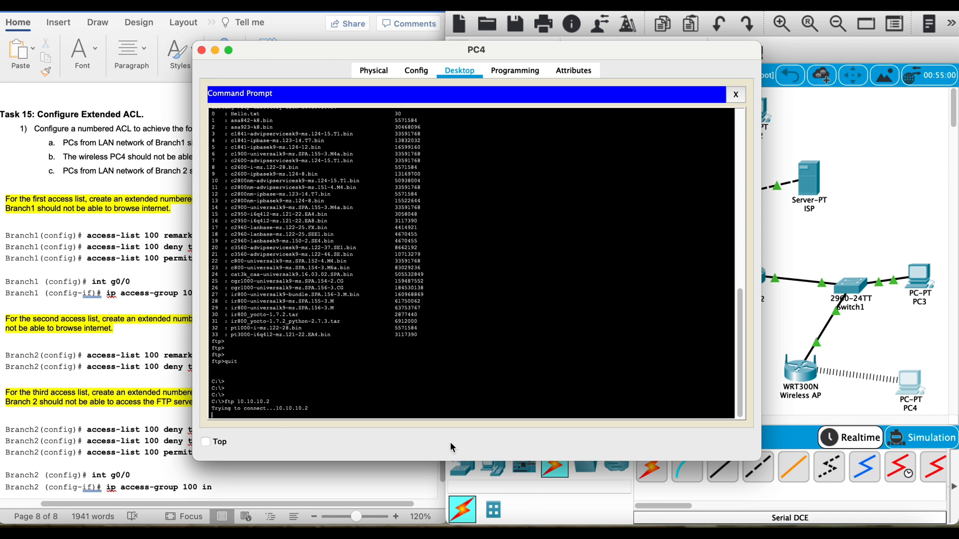
left_click_drag(328, 408, 209, 334)
Step: Open PC1's Command Prompt and end its open FTP session with the quit command
left_click(839, 238)
left_click(512, 328)
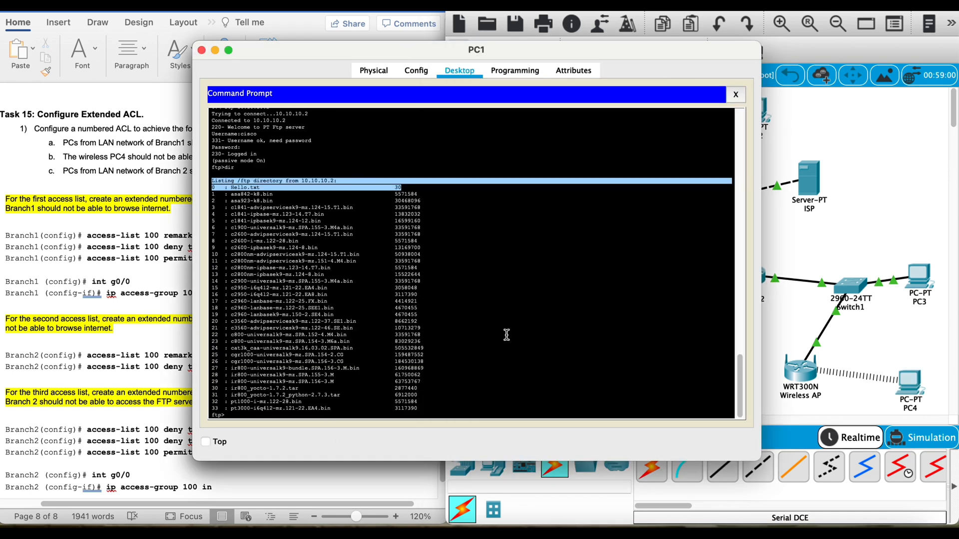
key("Return")
key("Return")
key("Return")
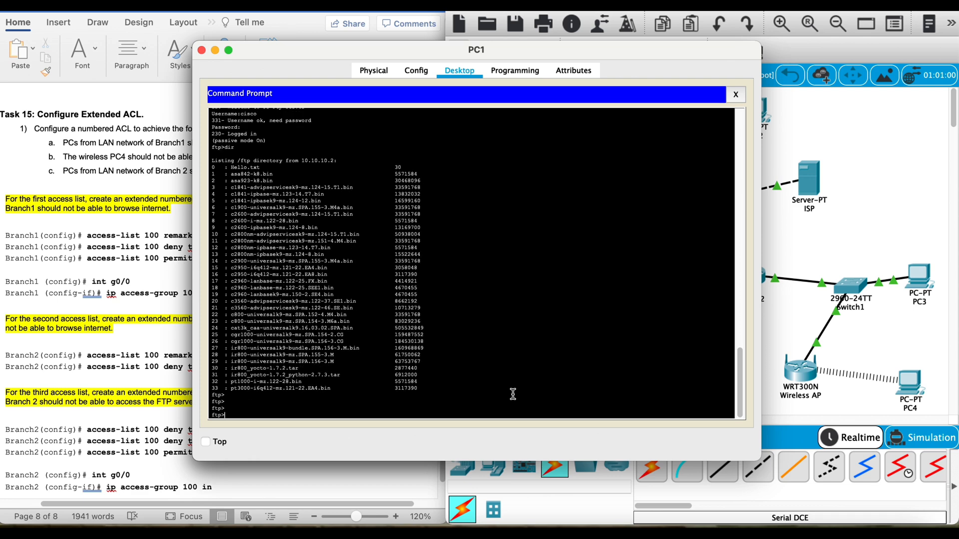
type("quit")
key("Return")
Step: Reconnect from PC1 to the FTP server at 10.10.10.2 and log in with the FTP username and password
type("quit")
key("BackSpace")
key("BackSpace")
key("BackSpace")
key("BackSpace")
key("Up")
key("Return")
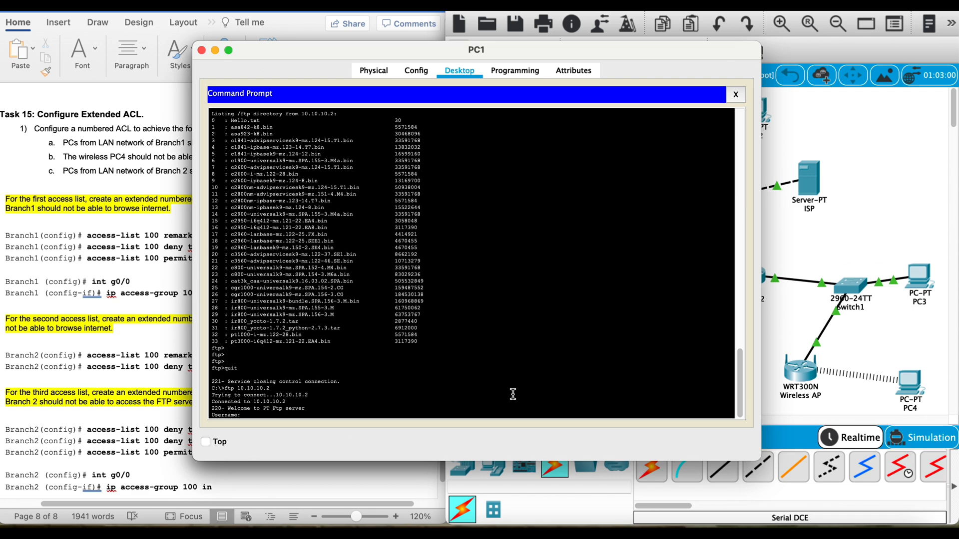
type("cisco")
key("Return")
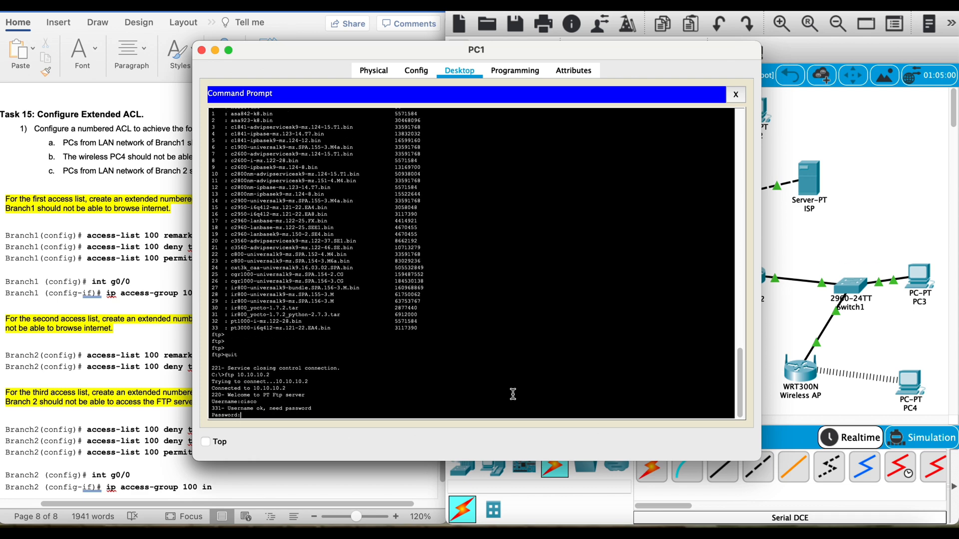
key("Return")
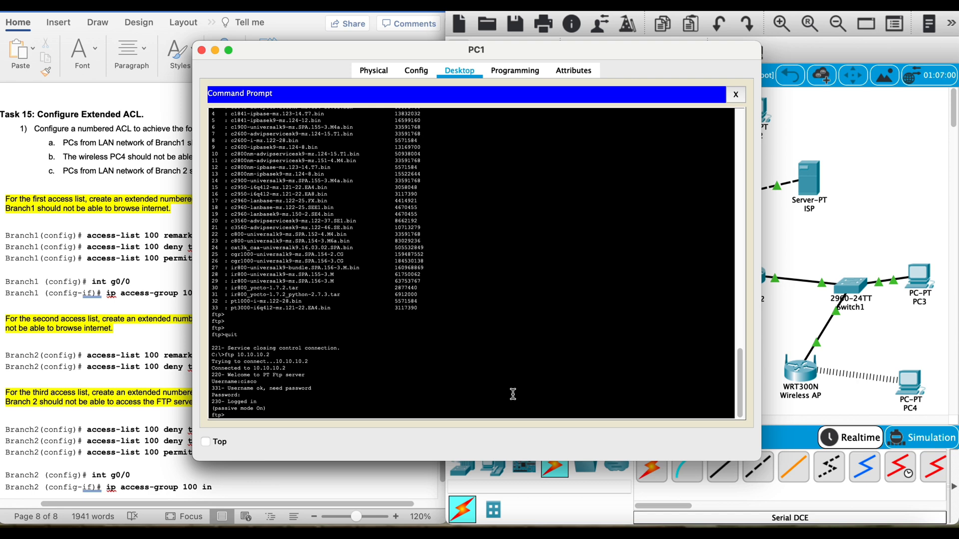
Step: Highlight the Hello.txt entry in PC1's earlier FTP directory listing and download Hello.txt with the get command
type("dir")
key("Return")
scroll(450, 325, "up", 5)
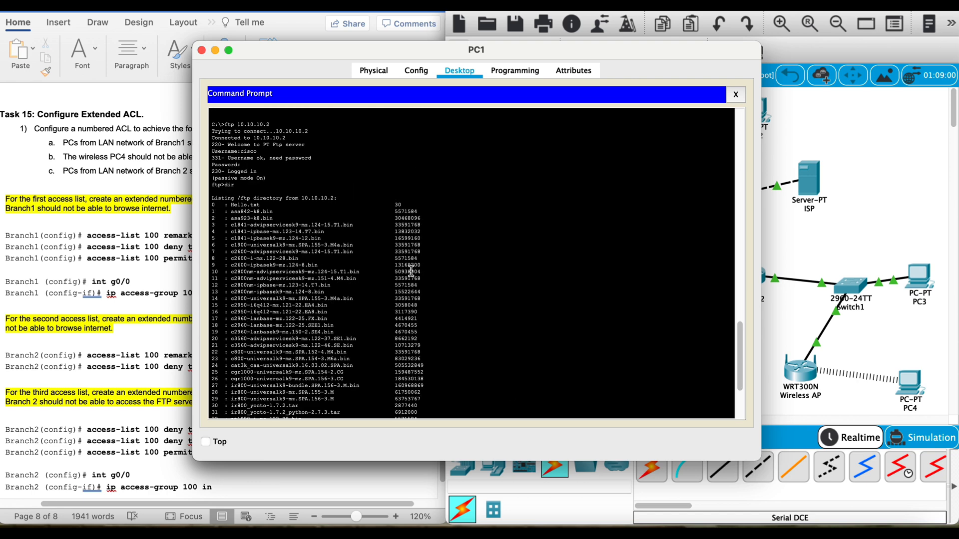
left_click_drag(269, 205, 210, 192)
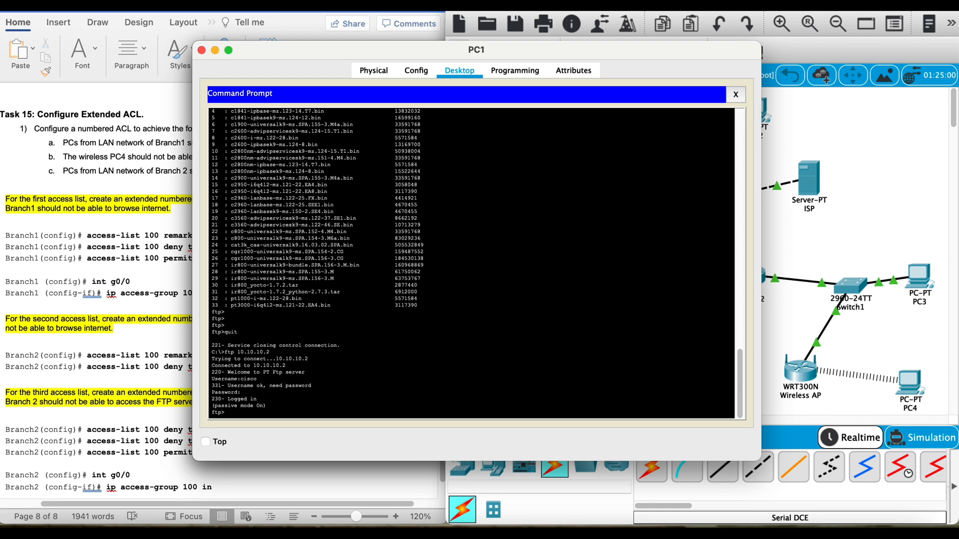
type("get Hello.txt")
key("Return")
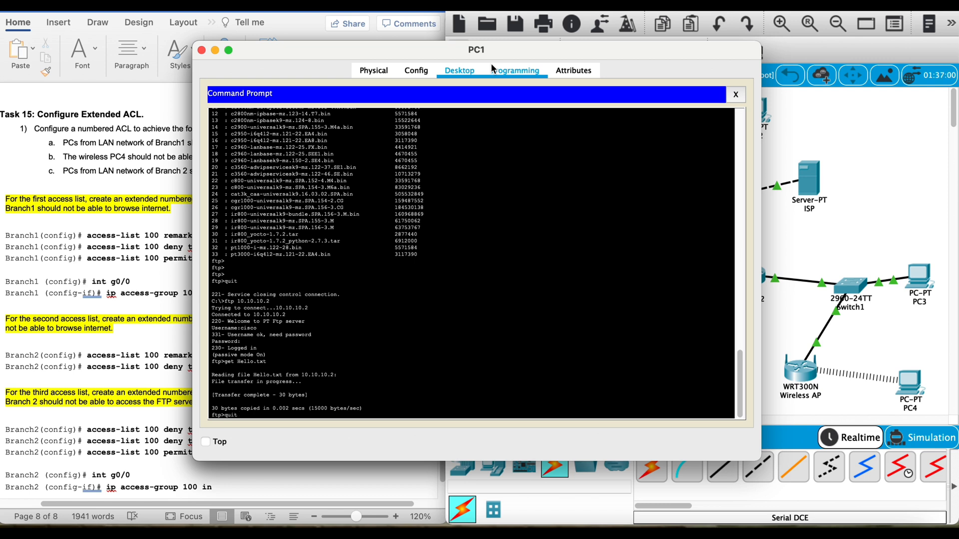
Step: Quit PC1's FTP session and list its local files with dir, highlighting the Hello.txt entry
key("Return")
type("dir")
key("Return")
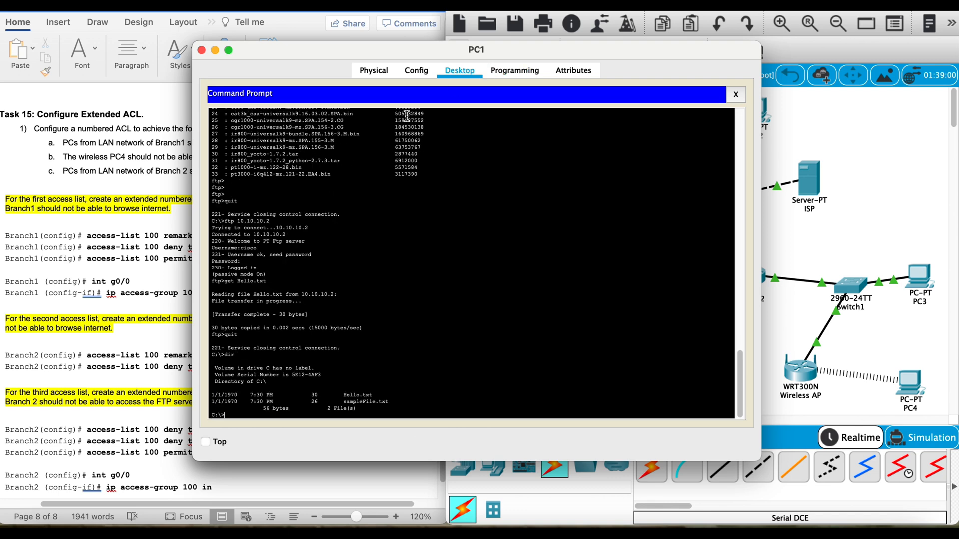
left_click_drag(392, 387, 381, 397)
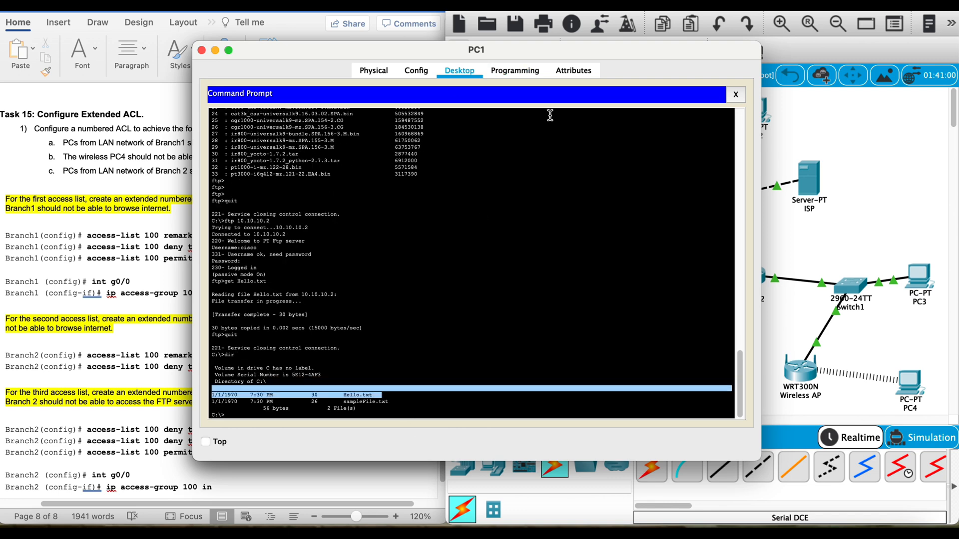